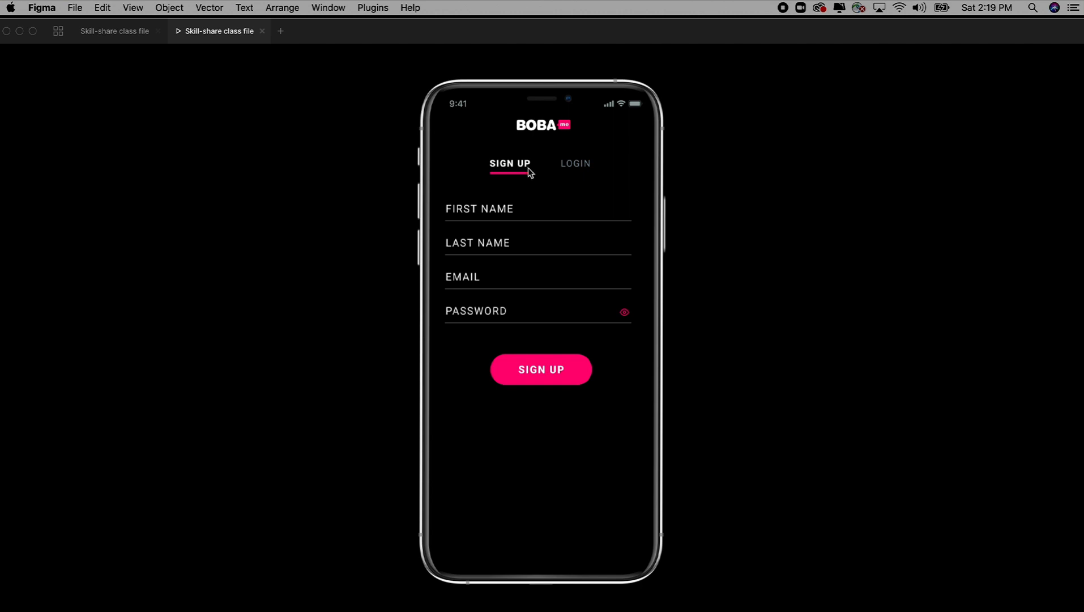
# Switch repeatedly between the prototype's Sign Up and Login forms to examine the transition between them.
pyautogui.click(577, 167)
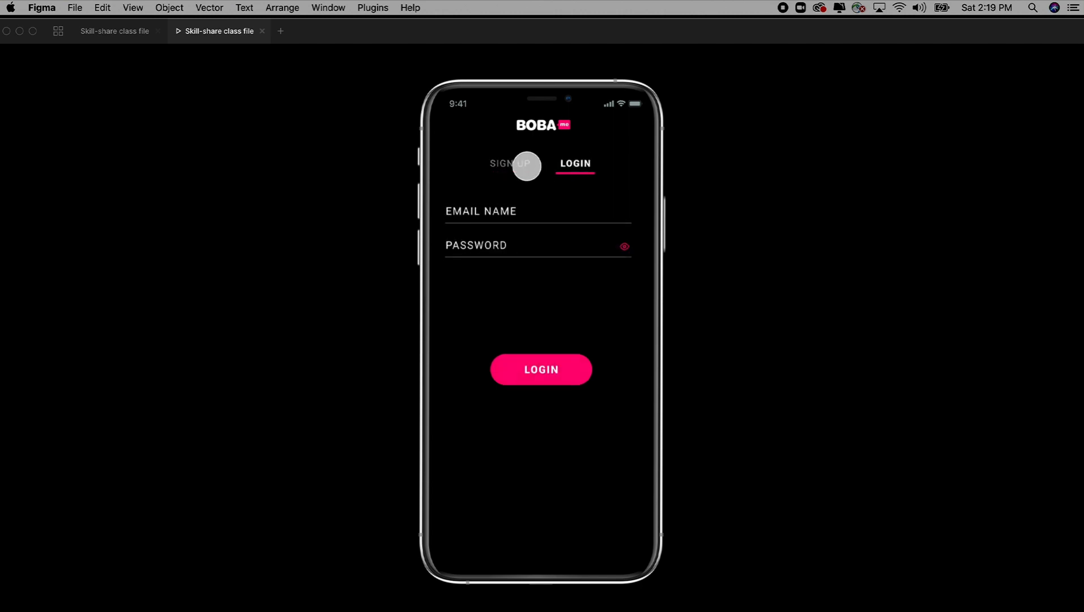
pyautogui.click(518, 164)
pyautogui.click(571, 163)
pyautogui.click(518, 163)
pyautogui.click(575, 162)
pyautogui.click(519, 163)
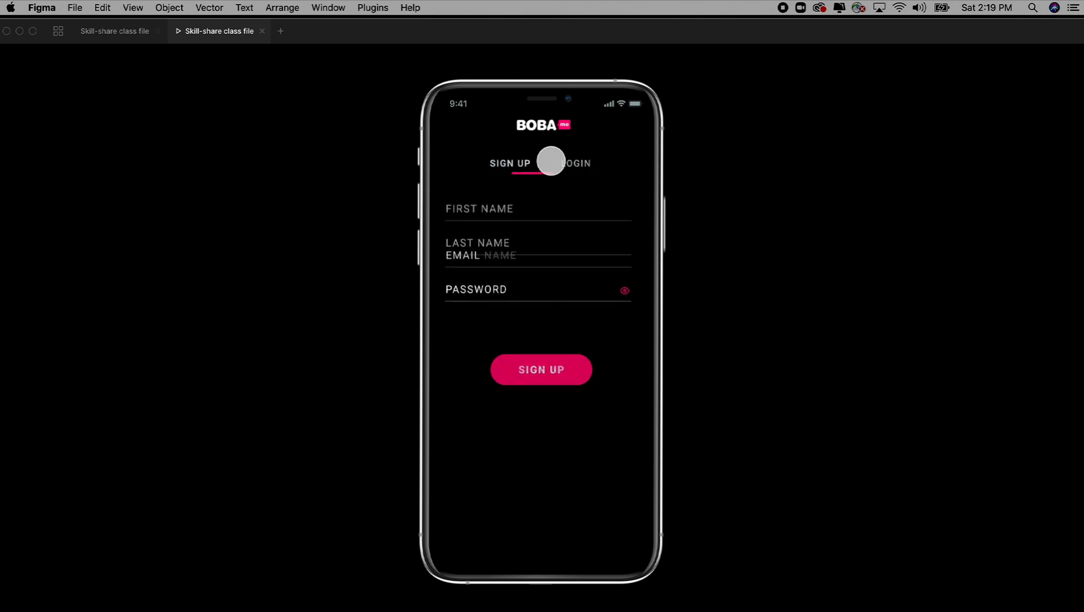
pyautogui.click(575, 163)
pyautogui.click(519, 163)
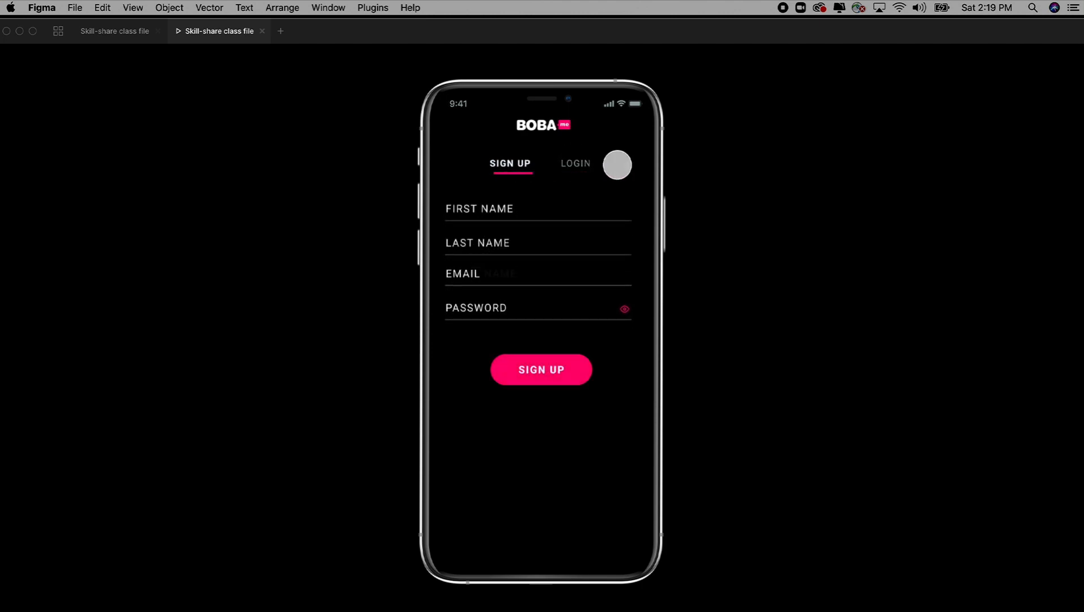
# Open the prototype's Login form, fill in the account email and password, and log in.
pyautogui.click(576, 163)
pyautogui.click(486, 209)
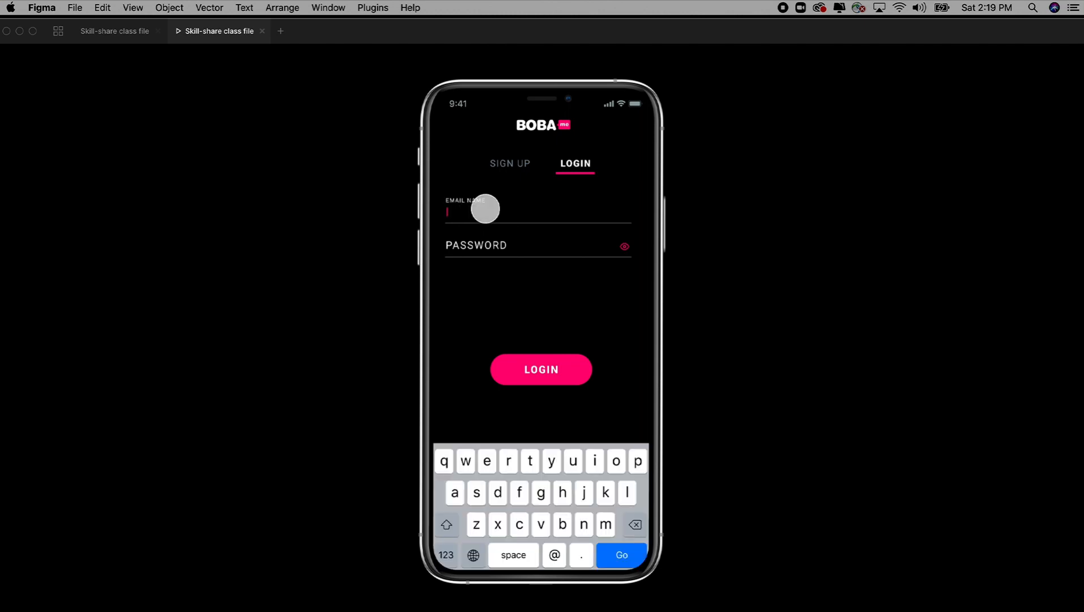
pyautogui.click(536, 497)
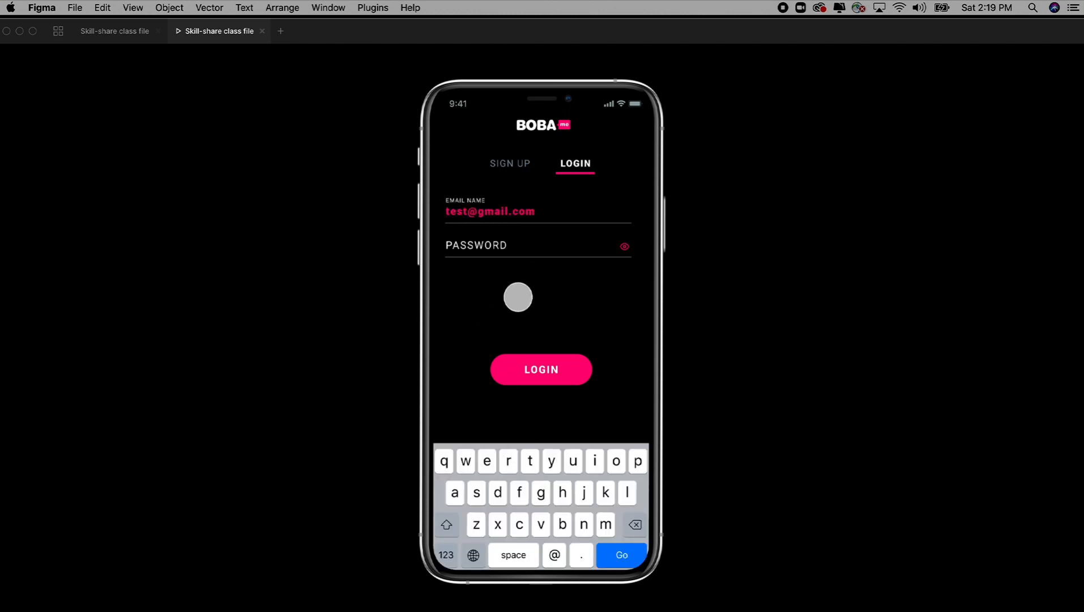
pyautogui.click(473, 248)
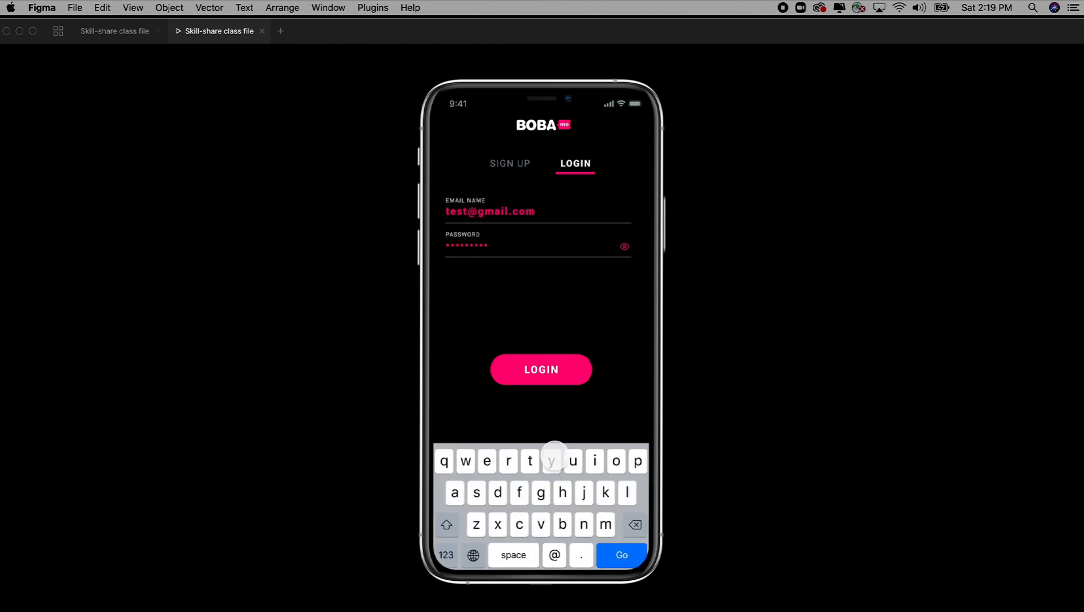
pyautogui.click(541, 372)
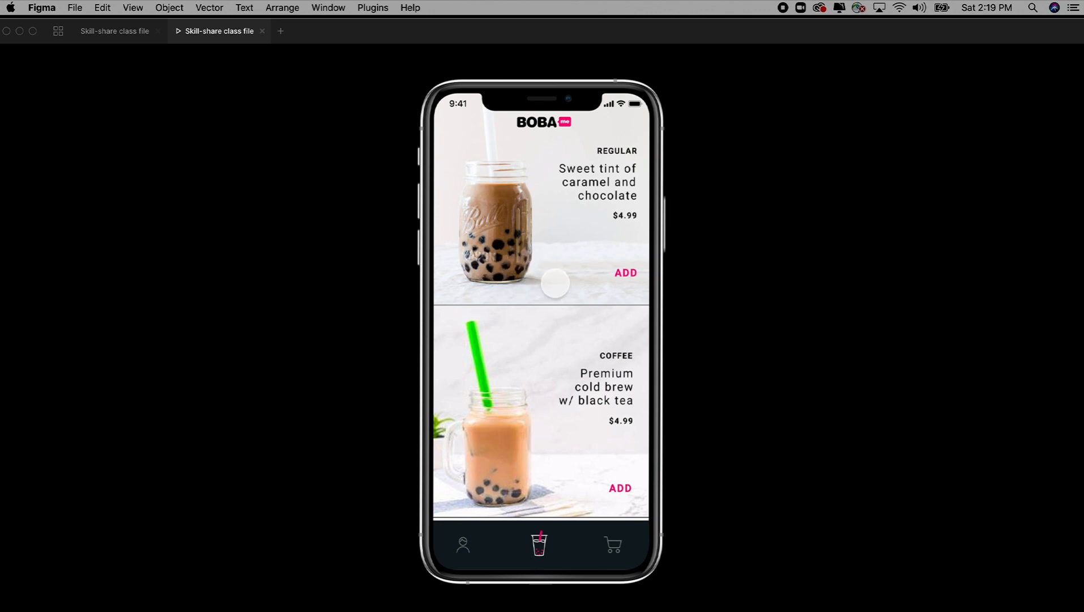
# Browse the prototype's drink list from the Regular milk tea to the Chai and back to examine its scrolling.
pyautogui.scroll(-10, 590, 453)
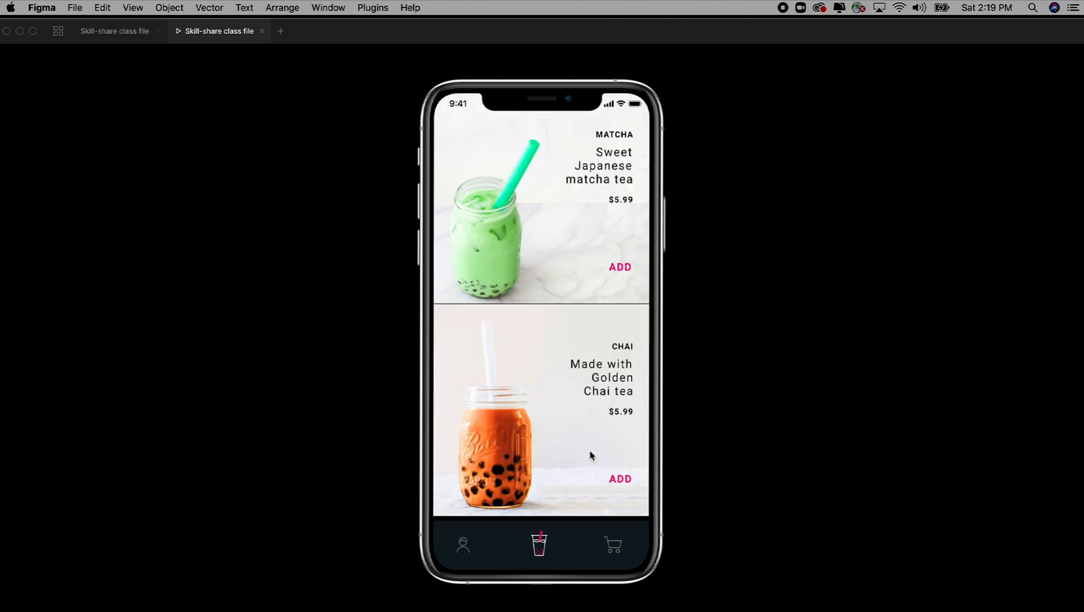
pyautogui.scroll(10, 590, 452)
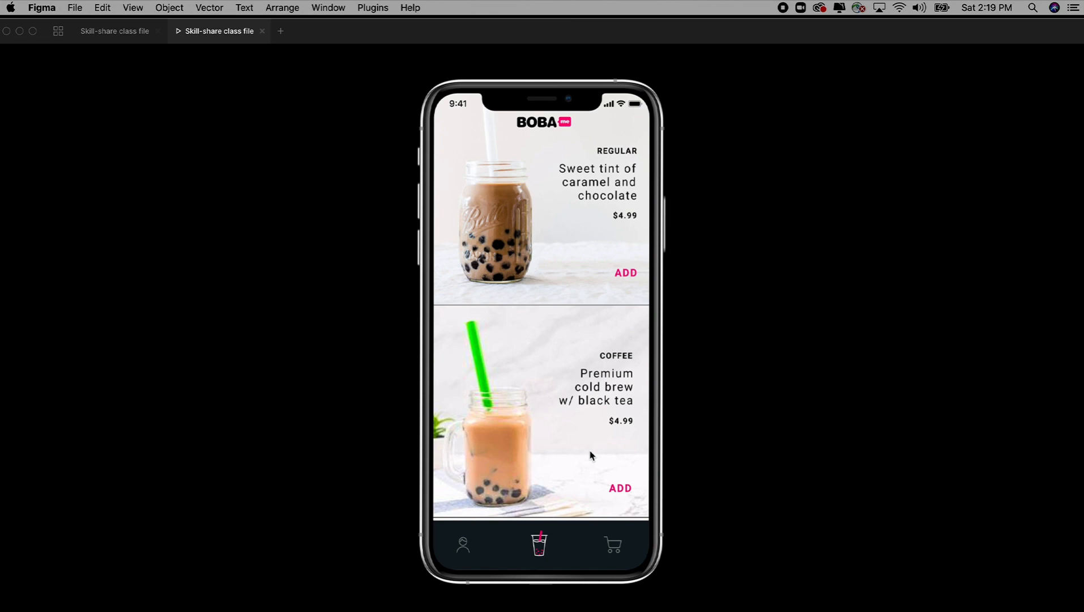
pyautogui.scroll(-10, 590, 454)
pyautogui.scroll(5, 591, 455)
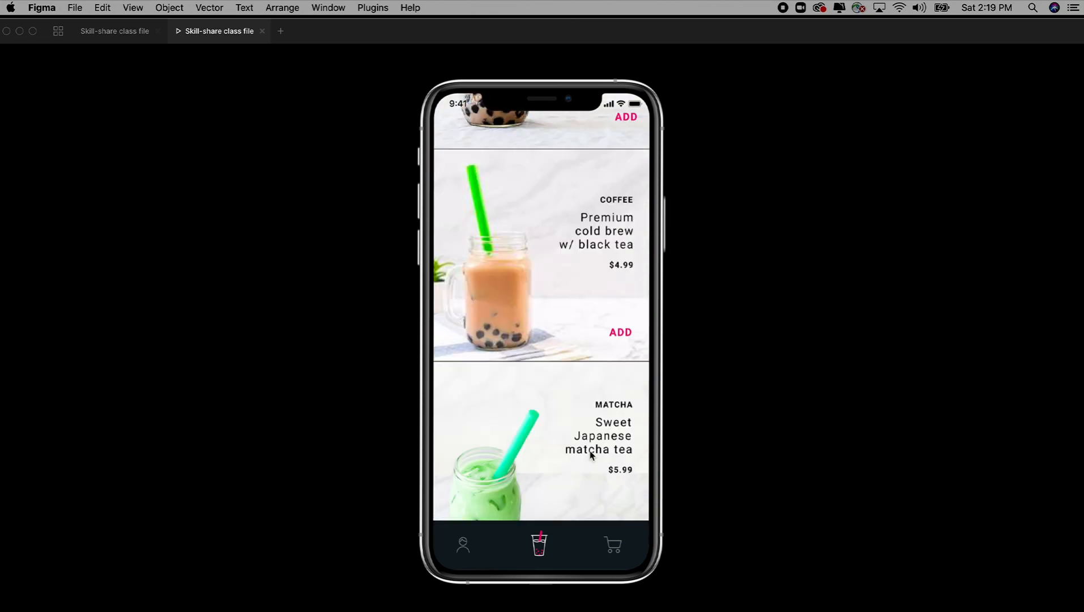
pyautogui.scroll(5, 590, 454)
pyautogui.scroll(-10, 589, 453)
pyautogui.scroll(10, 590, 454)
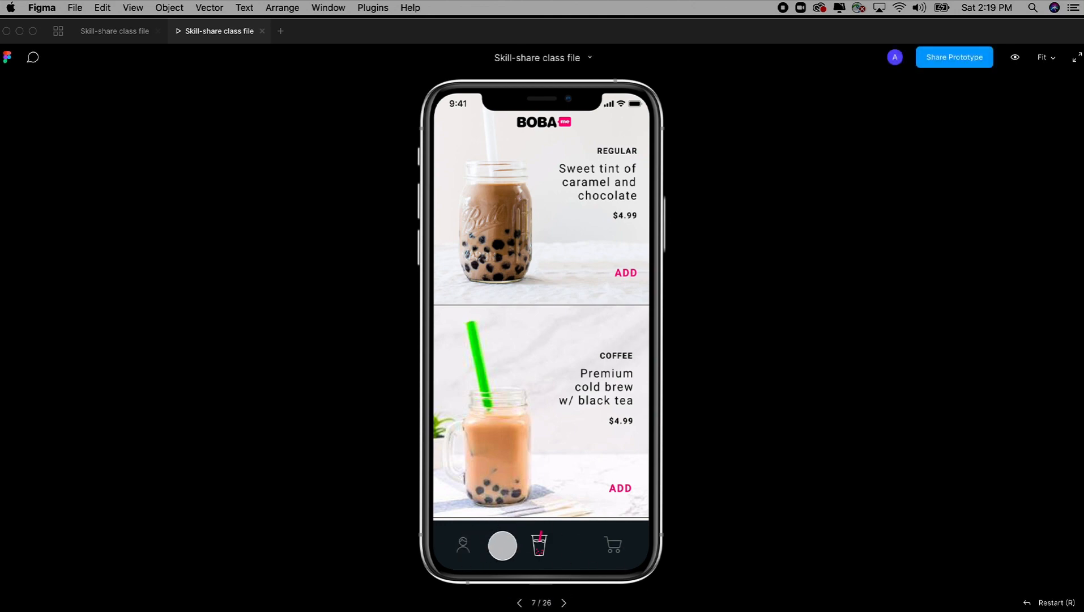
pyautogui.scroll(-10, 553, 476)
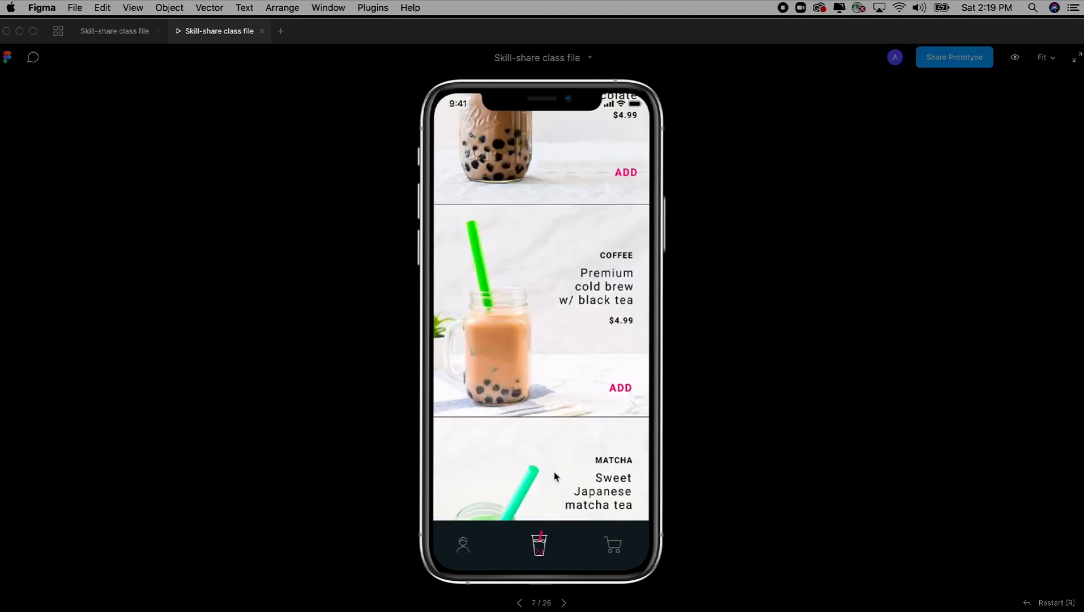
pyautogui.scroll(10, 555, 476)
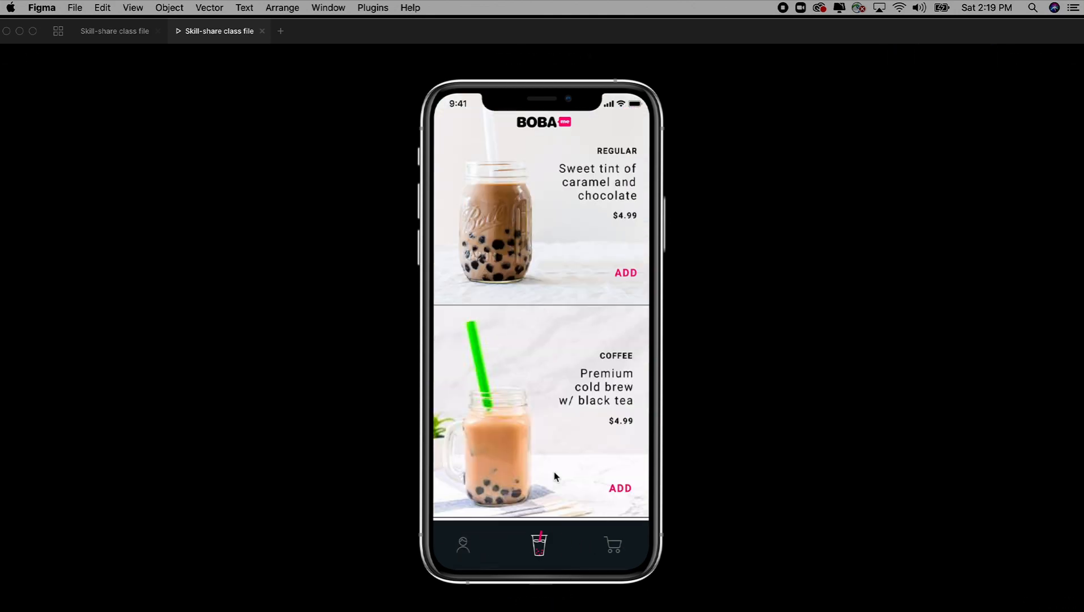
# Open the Regular milk tea, choose Semi Sweet with Large Tapioca topping, and add it to the cart.
pyautogui.click(575, 214)
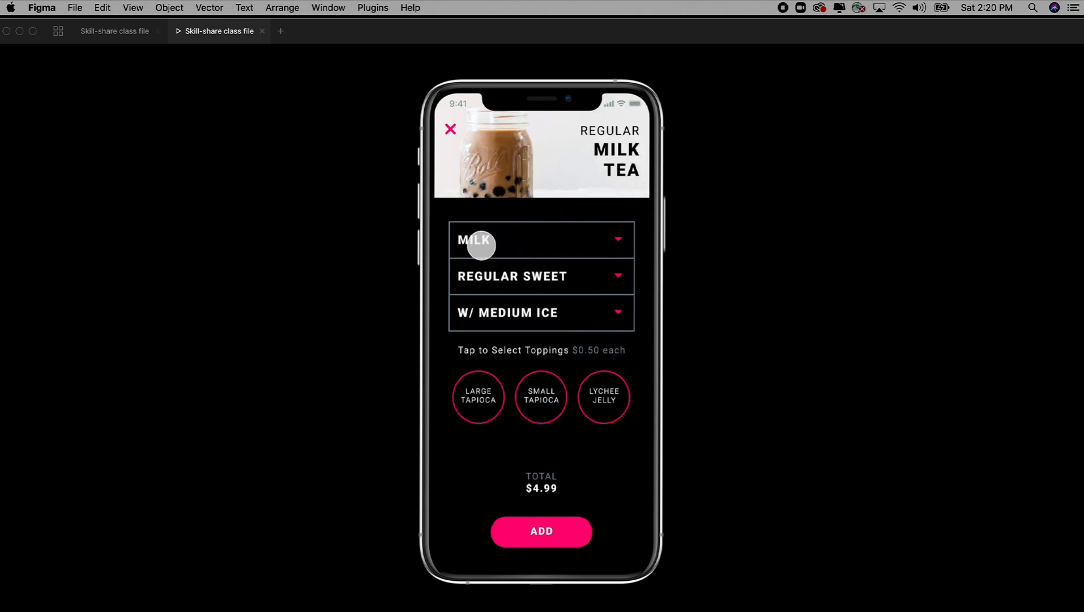
pyautogui.click(549, 278)
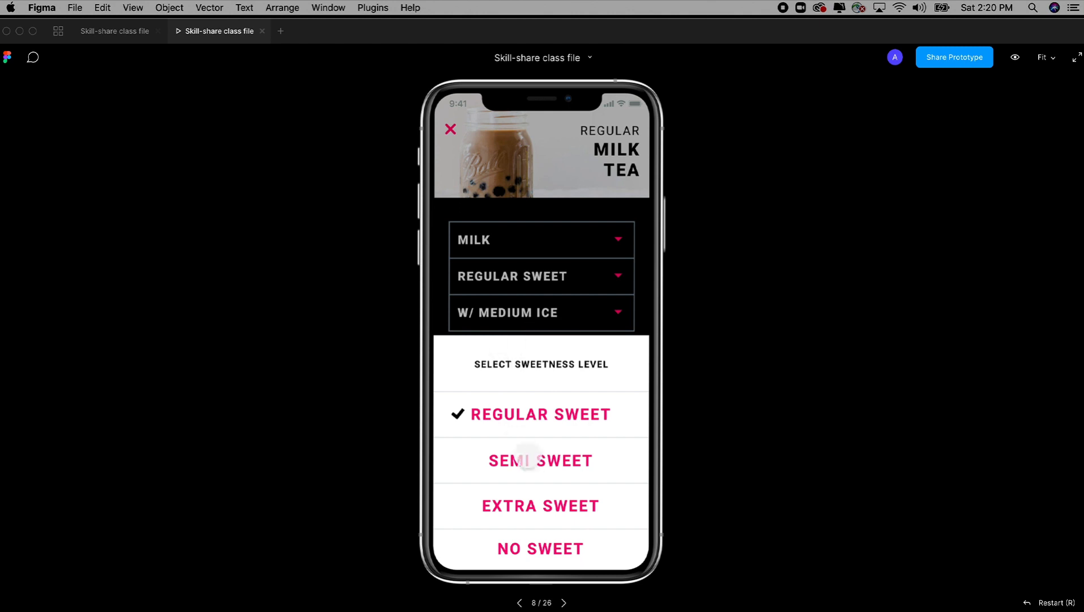
pyautogui.click(559, 464)
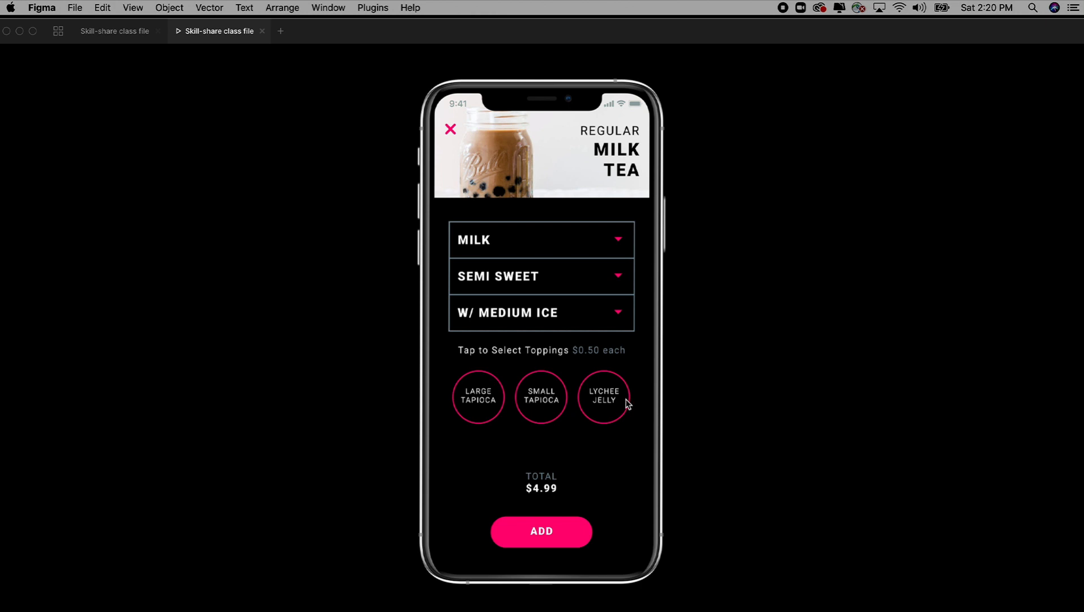
pyautogui.click(478, 404)
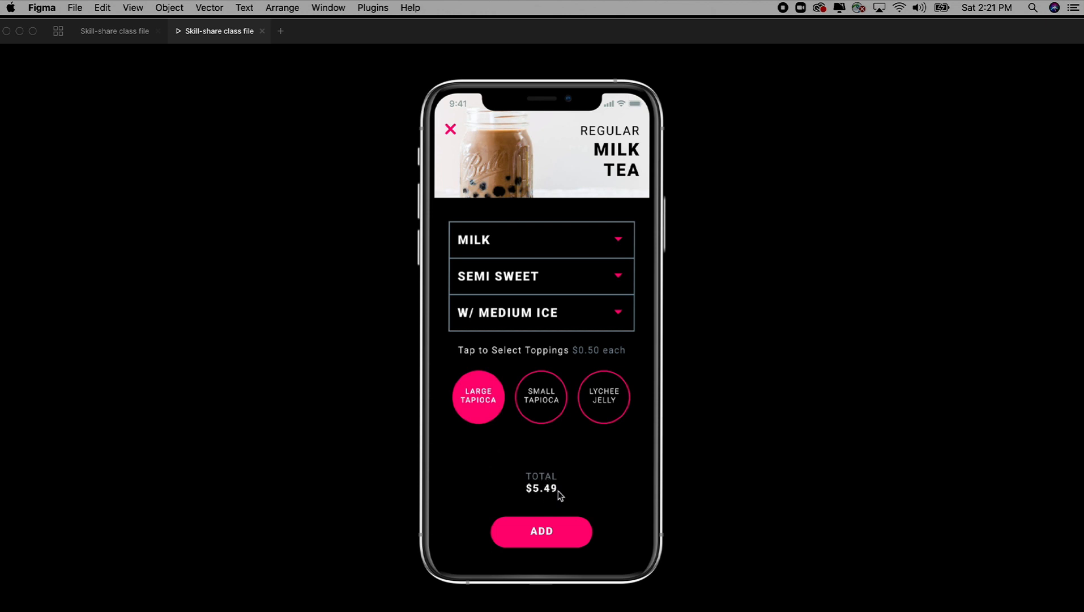
pyautogui.click(549, 532)
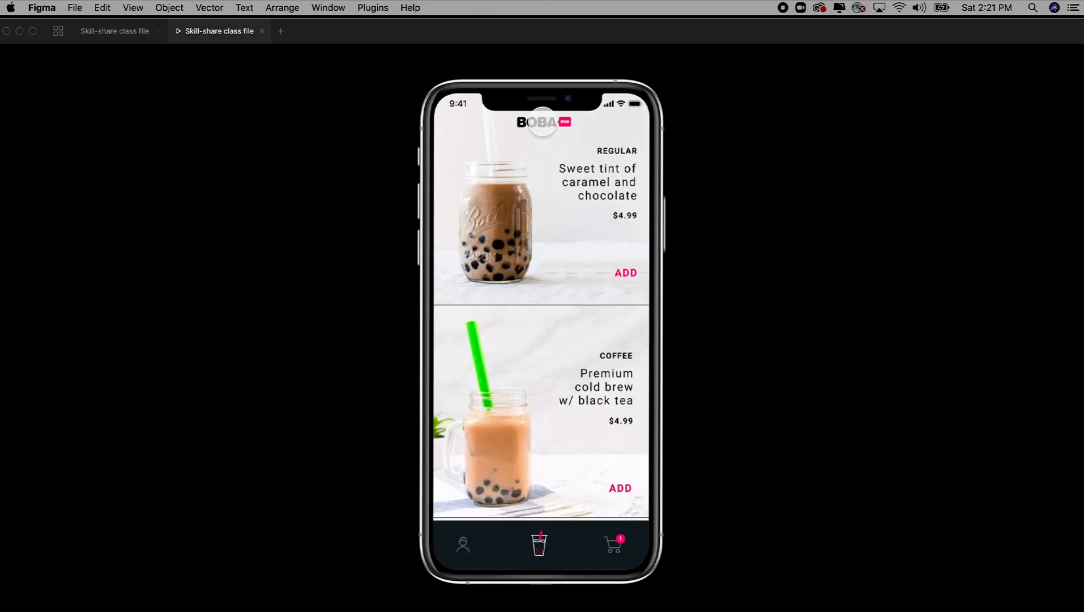
# View the cart's Check Out screen, closing and reopening it to examine the navigation to and from the drink list.
pyautogui.click(617, 547)
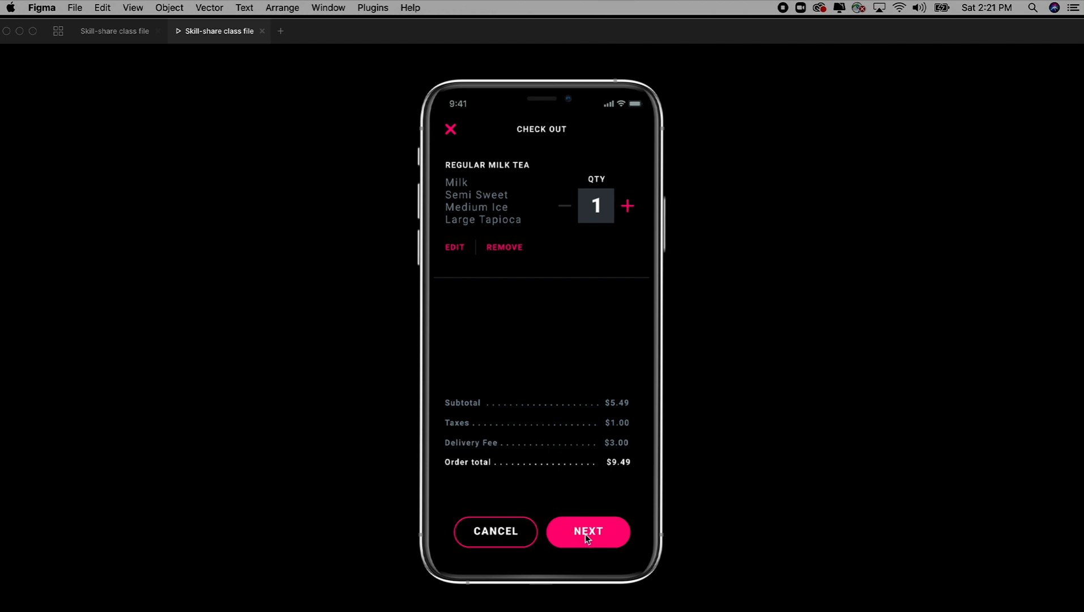
pyautogui.click(451, 130)
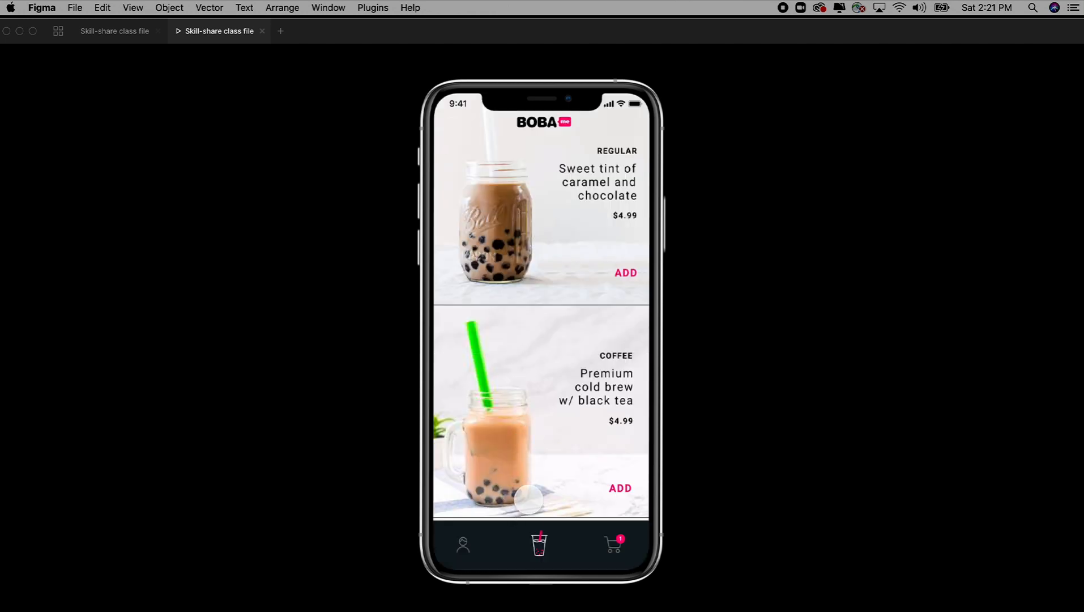
pyautogui.click(614, 548)
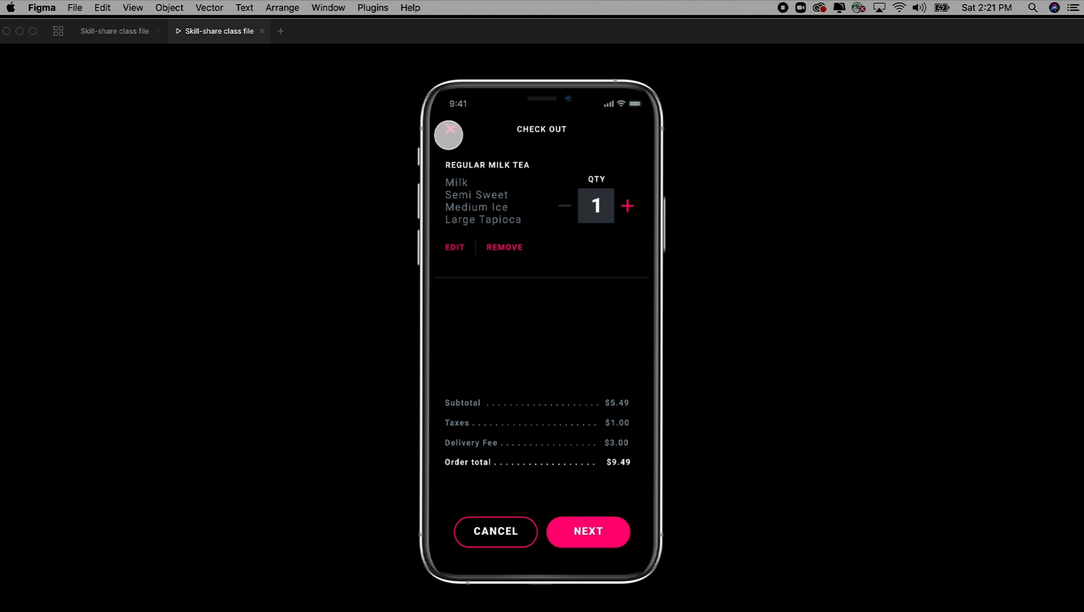
pyautogui.click(448, 132)
pyautogui.click(619, 540)
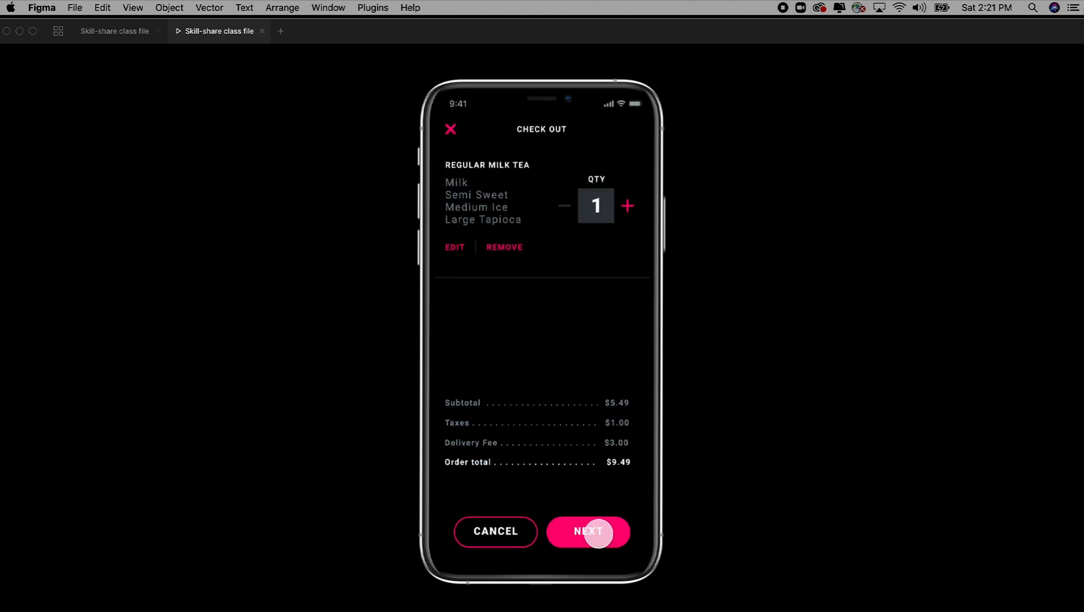
# Proceed from checkout, fill in the delivery street address, apartment and phone number, and continue to the Purchase screen.
pyautogui.click(599, 533)
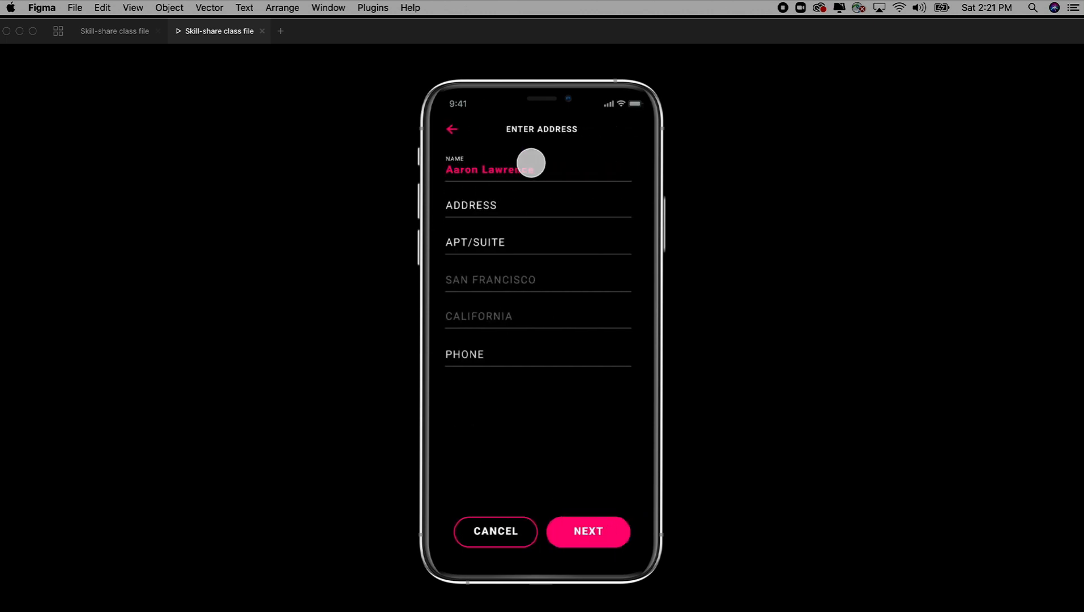
pyautogui.click(481, 203)
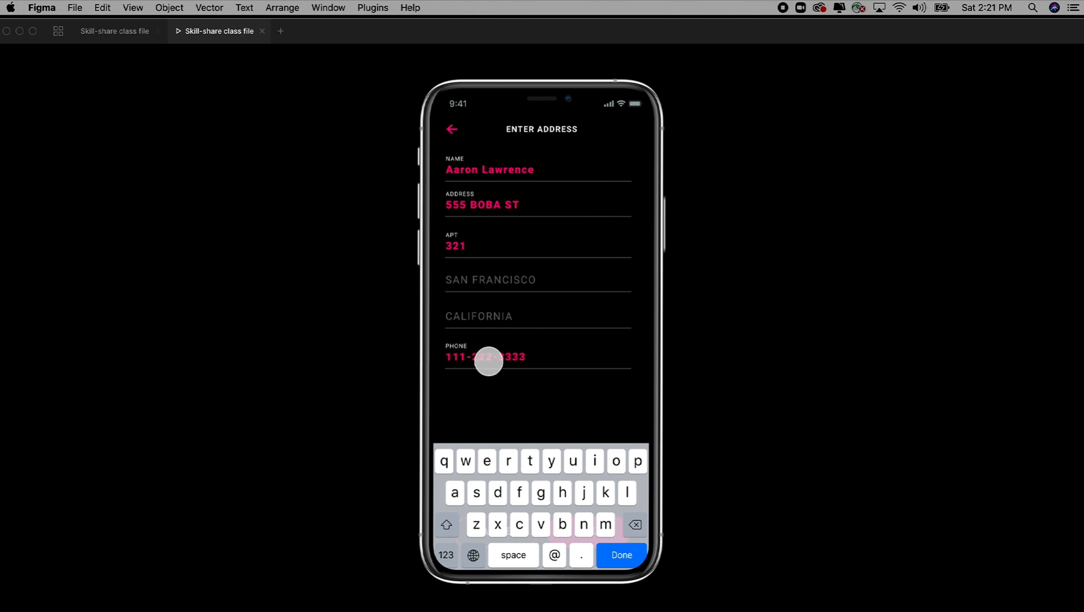
pyautogui.click(617, 554)
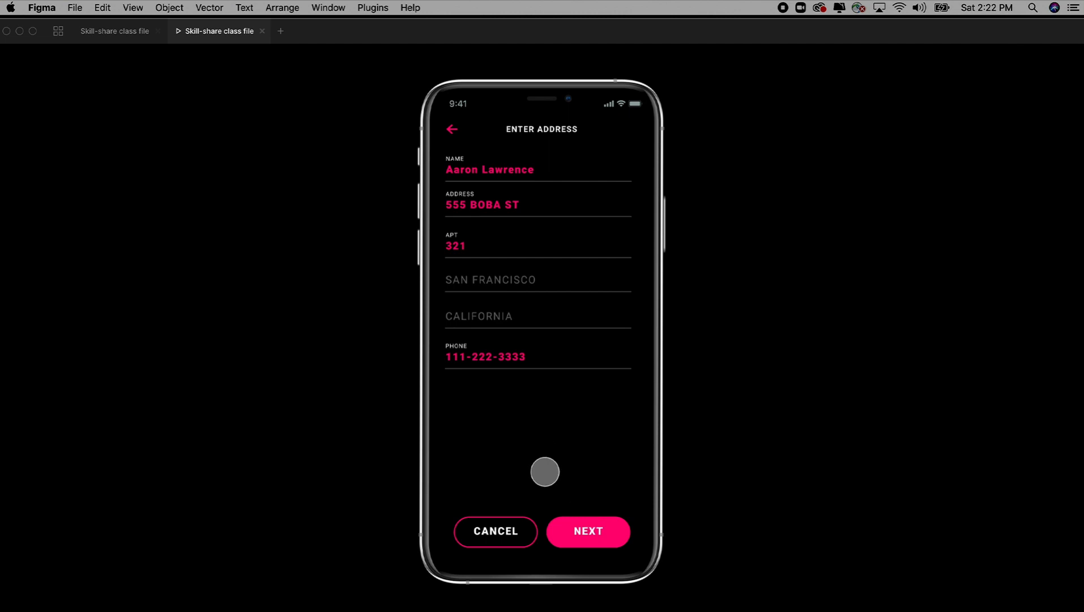
pyautogui.click(589, 530)
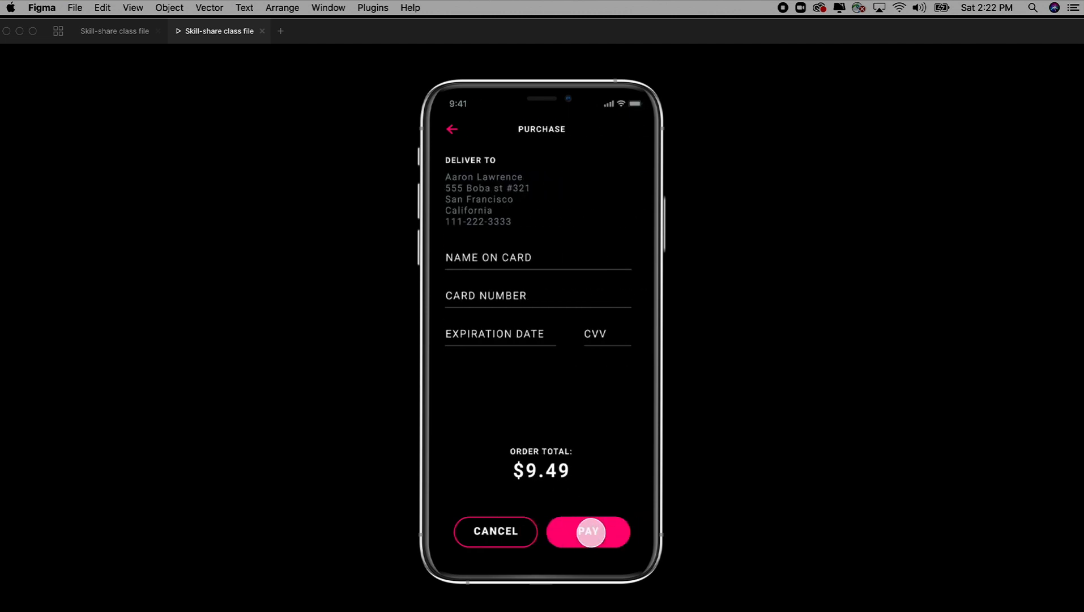
# Revisit the address form from the Purchase screen, return to fill in the cardholder name, card number, expiration date and CVV, and pay.
pyautogui.click(452, 131)
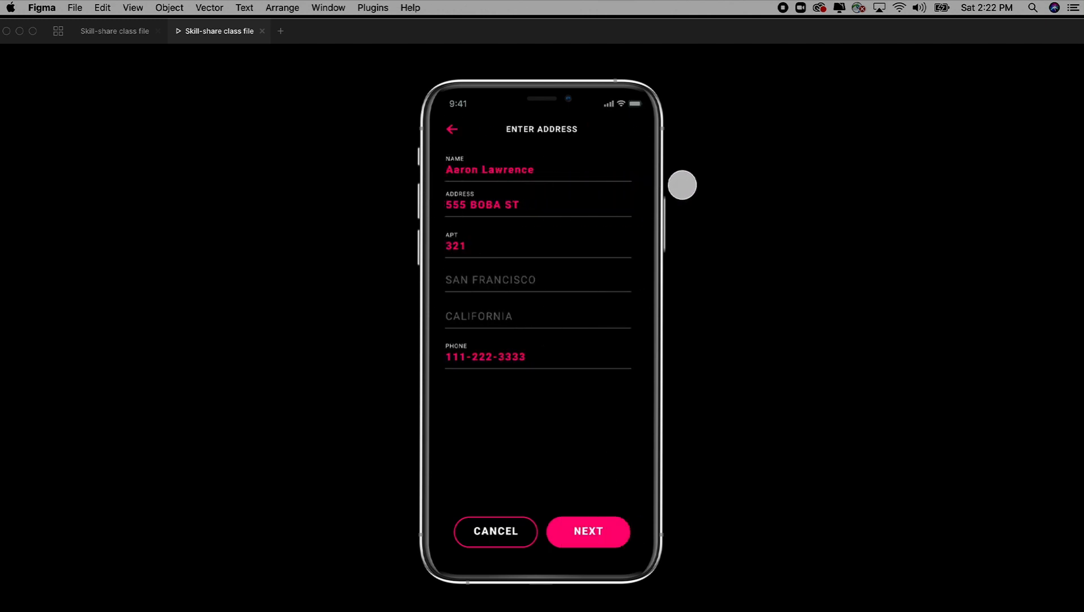
pyautogui.click(594, 532)
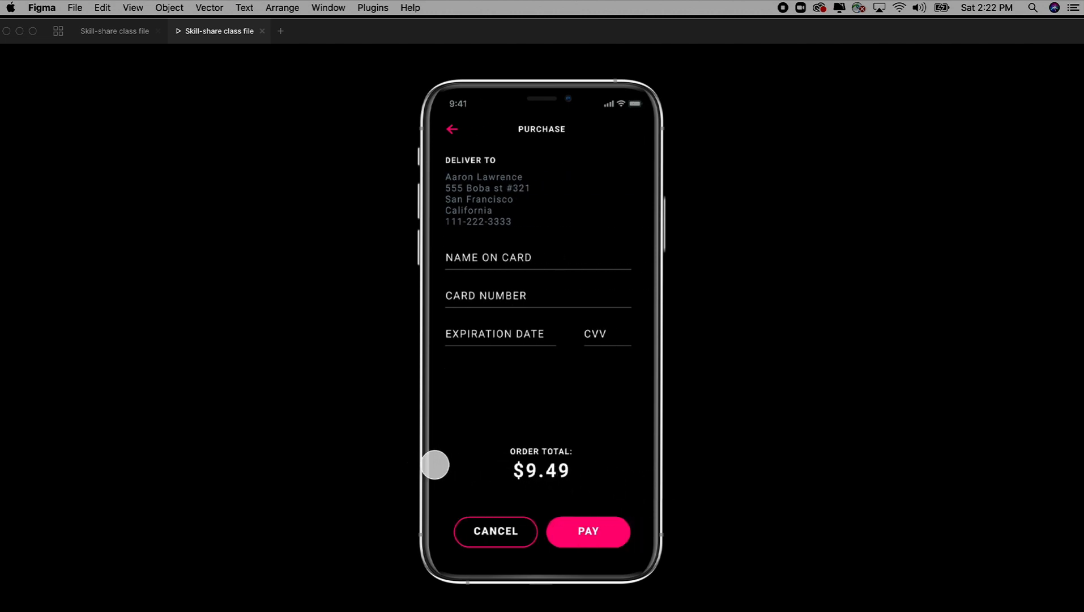
pyautogui.click(488, 255)
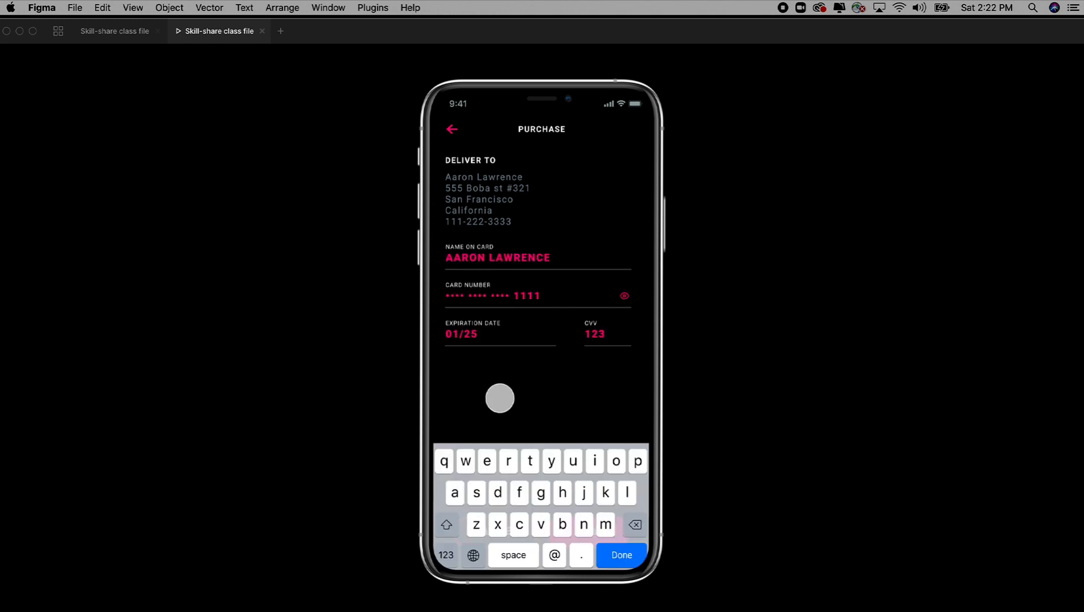
pyautogui.click(623, 555)
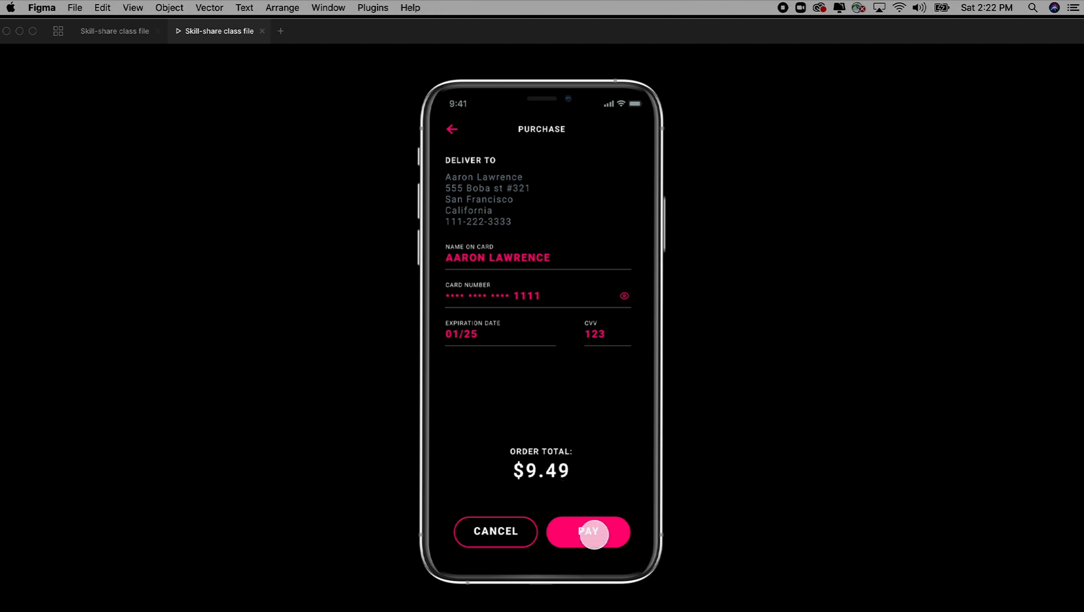
pyautogui.click(593, 535)
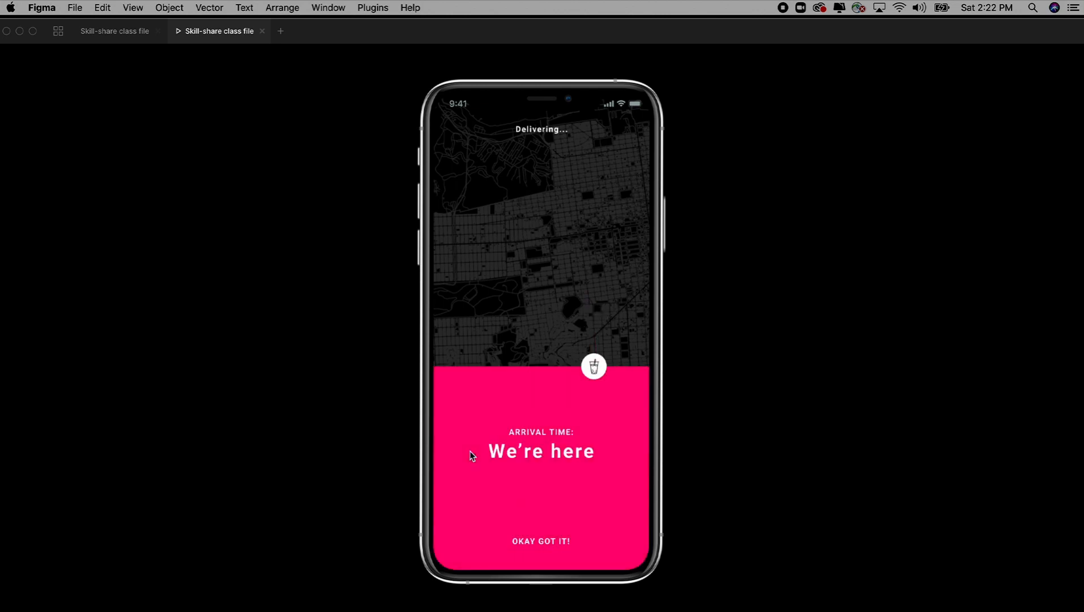
# Acknowledge the delivery arrival notice and open the customer's profile from the drink list.
pyautogui.click(553, 543)
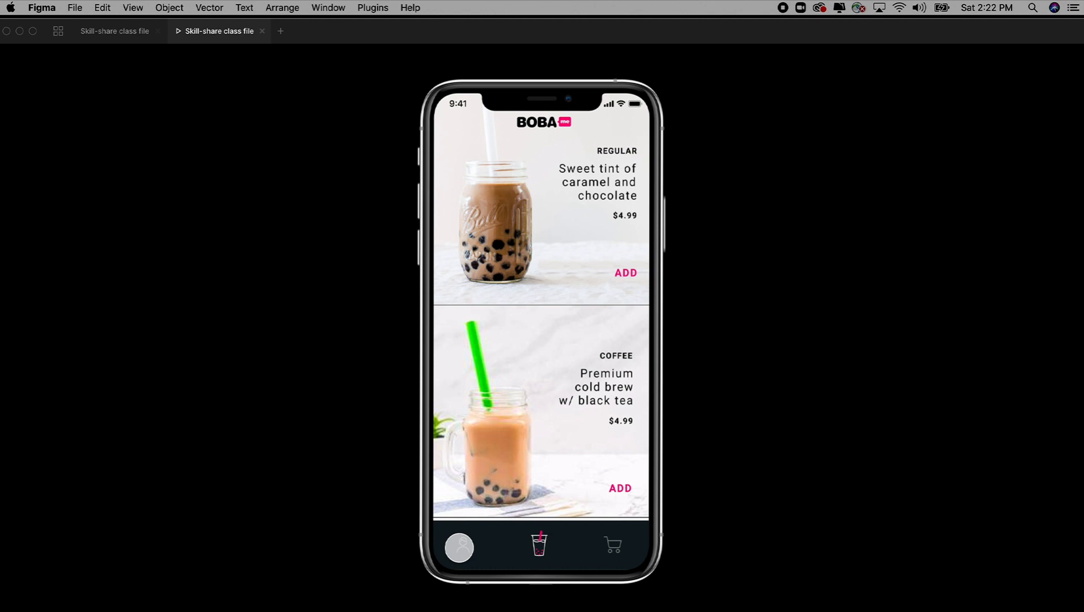
pyautogui.click(459, 548)
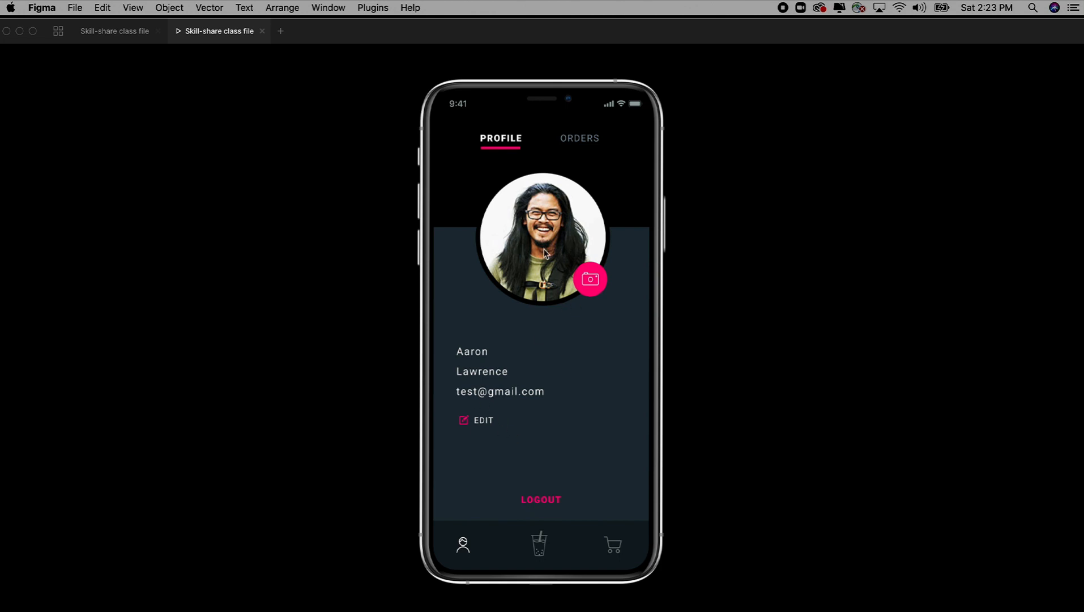
pyautogui.click(373, 7)
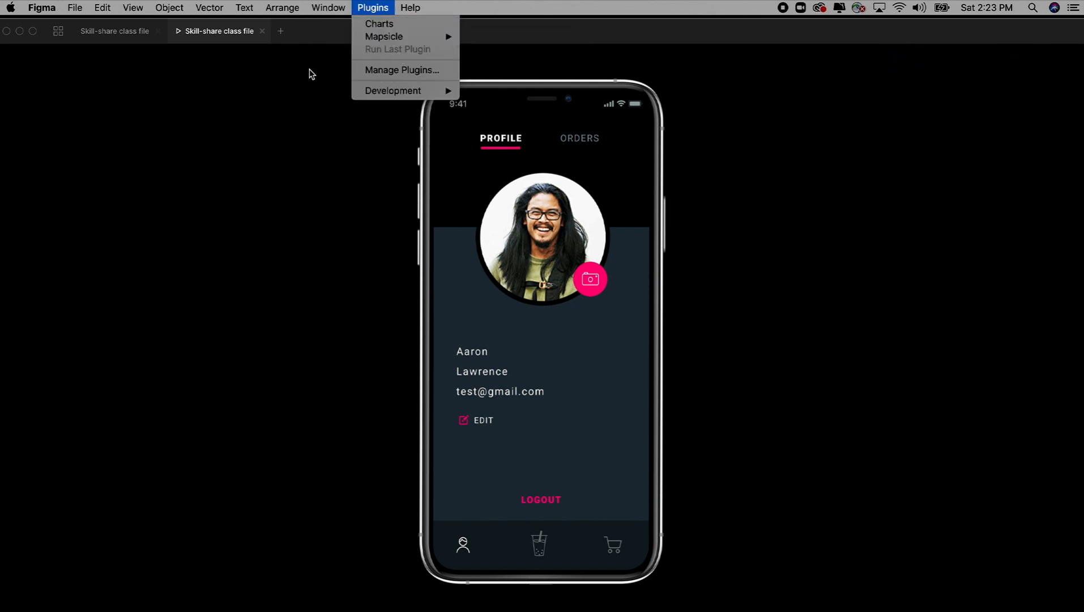
pyautogui.click(621, 164)
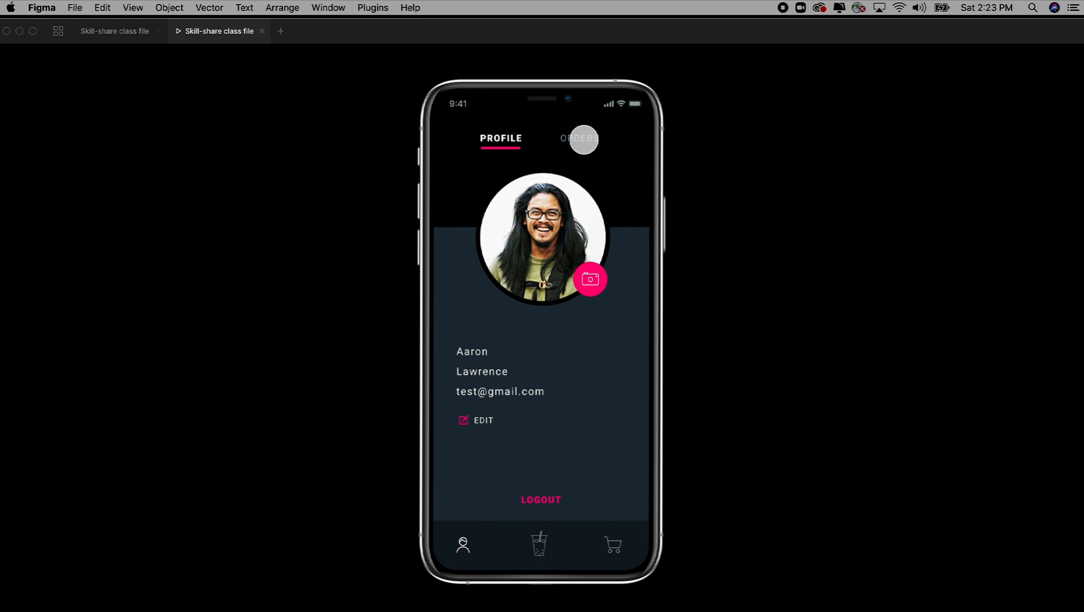
# View the order history, return to the profile, visit the drink list and come back to log out of the prototype.
pyautogui.click(599, 140)
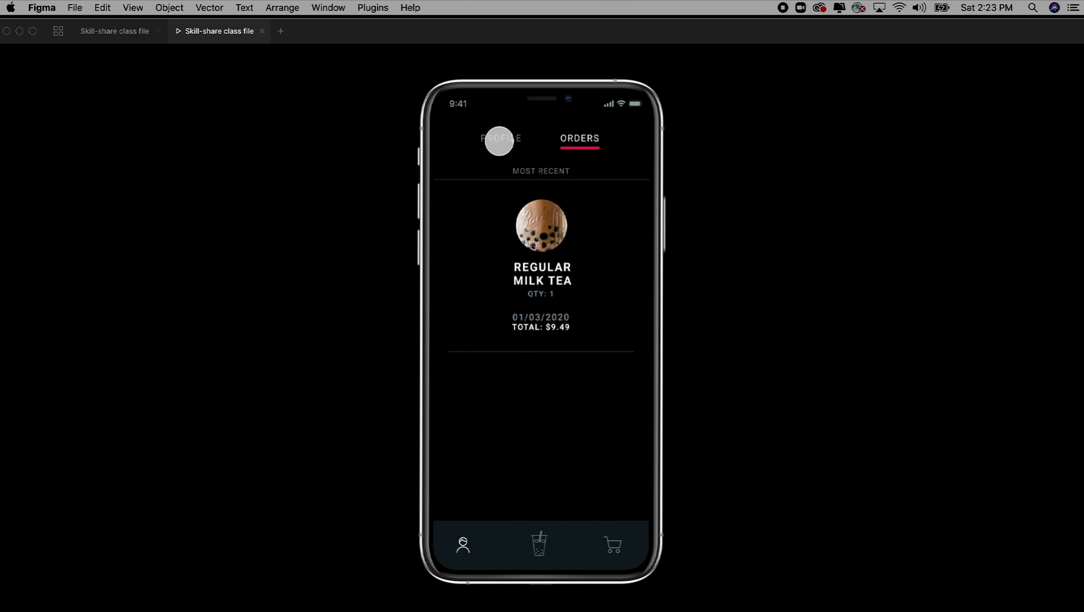
pyautogui.click(498, 140)
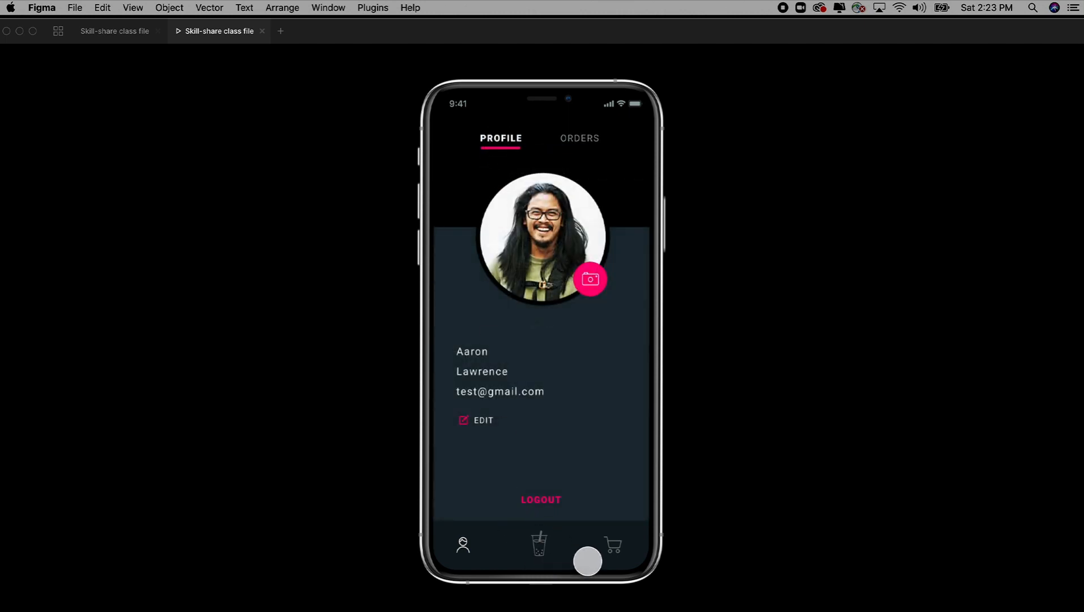
pyautogui.click(538, 544)
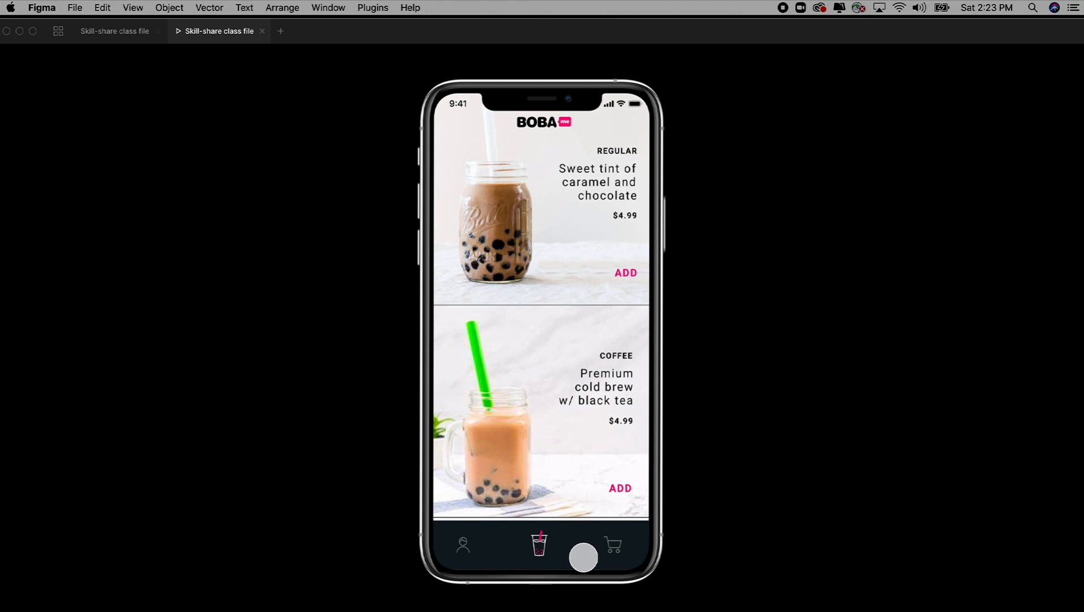
pyautogui.click(465, 546)
pyautogui.click(462, 544)
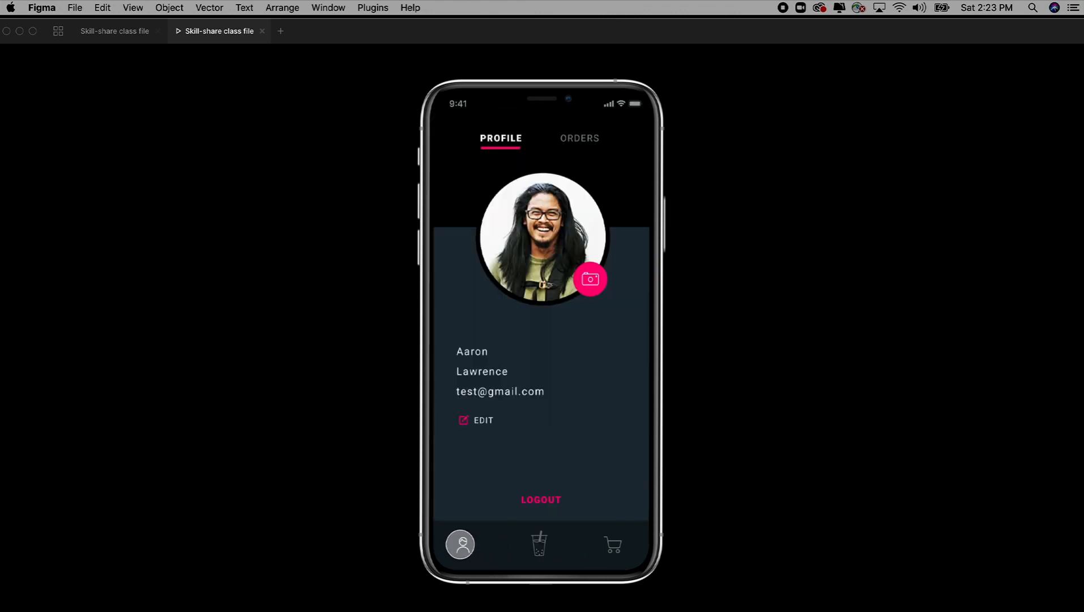
pyautogui.click(544, 500)
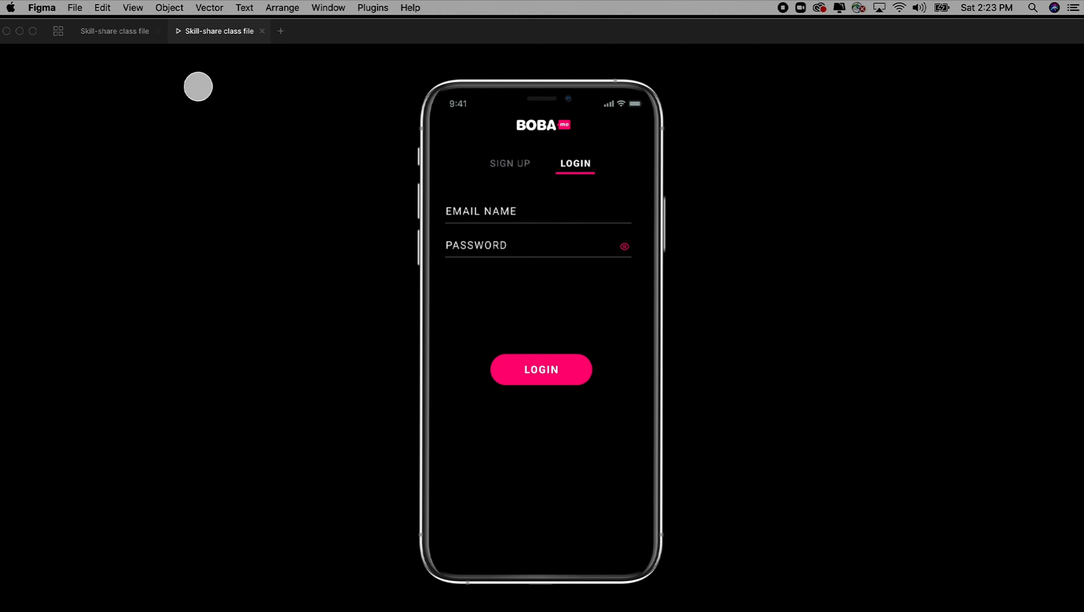
# Leave the prototype, switch to Chrome's Figma Downloads page and download the Desktop App for macOS.
pyautogui.click(122, 31)
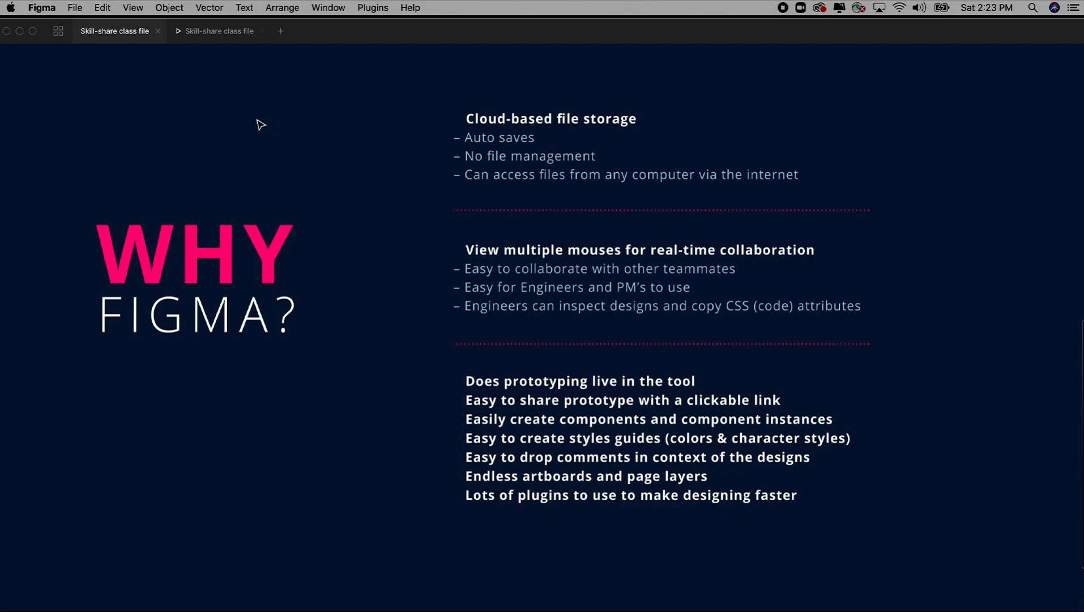
pyautogui.press('super+Tab')
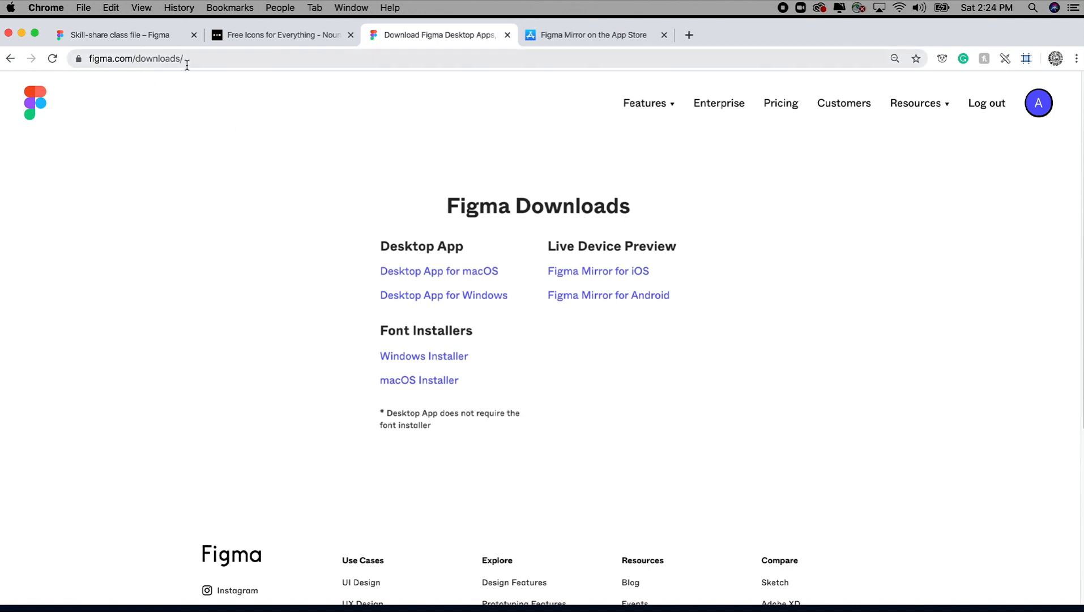
pyautogui.click(444, 277)
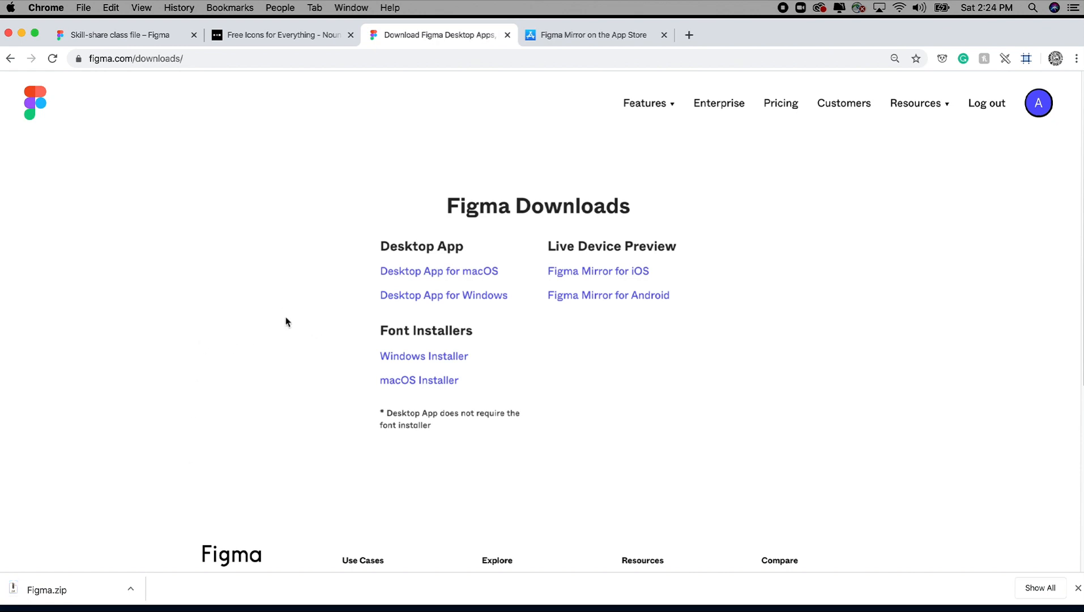
# Examine the Final prototype page of Skill-share class file in the browser up close and as a whole, and return to the Figma Downloads page.
pyautogui.click(140, 38)
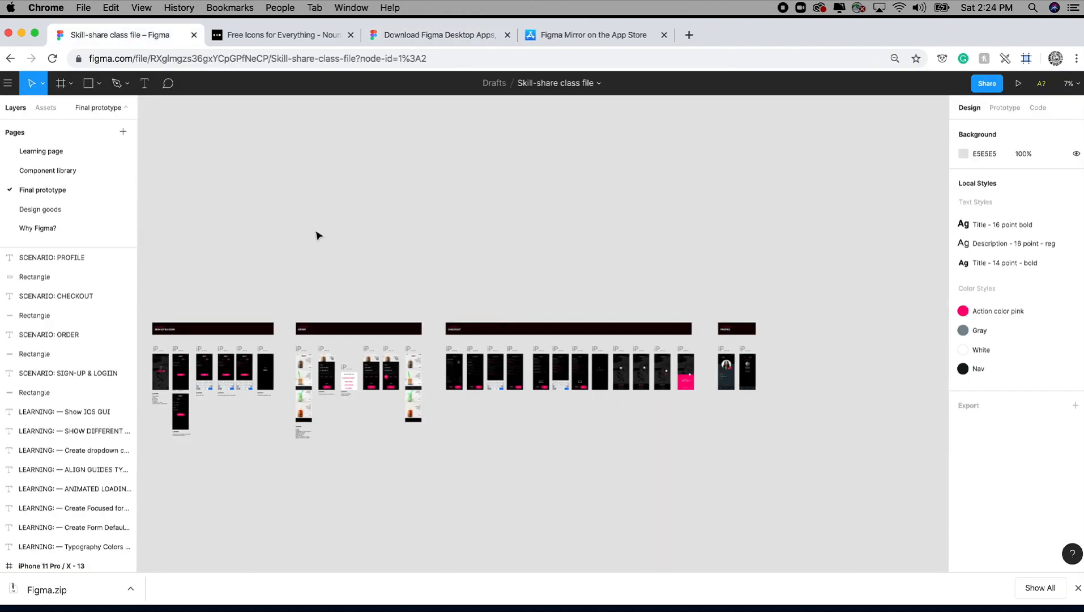
pyautogui.moveTo(313, 258); pyautogui.dragTo(394, 228)
pyautogui.moveTo(237, 281); pyautogui.dragTo(331, 396)
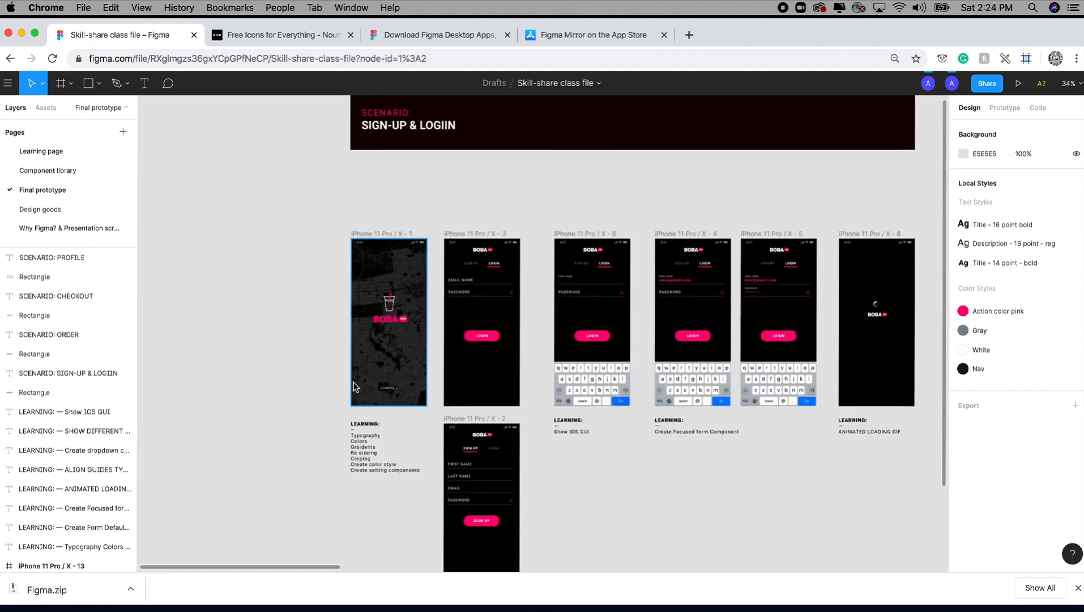
pyautogui.press('-')
pyautogui.press('-')
pyautogui.press('-')
pyautogui.moveTo(522, 293); pyautogui.dragTo(295, 280)
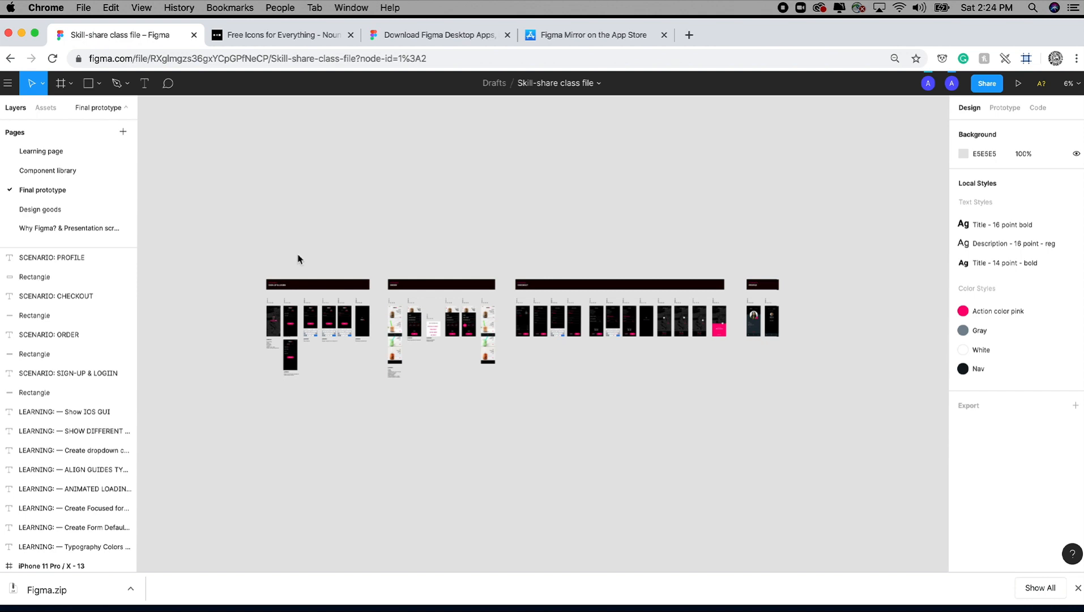
pyautogui.click(441, 36)
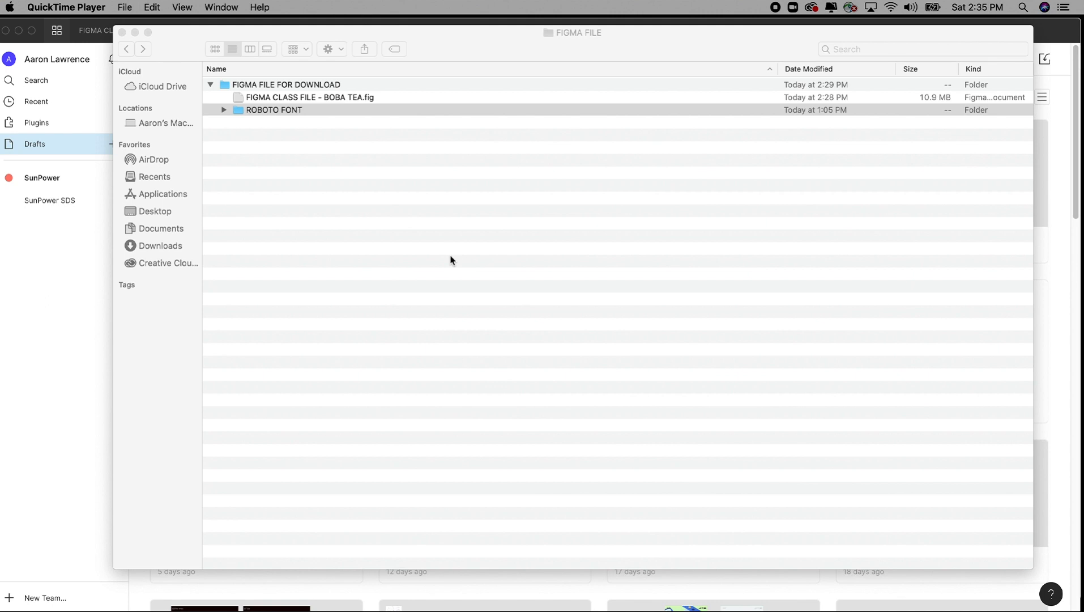
# Inspect the FIGMA FILE FOR DOWNLOAD folder's class file and the Roboto fonts, selecting all the font files and collapsing the ROBOTO FONT folder.
pyautogui.click(261, 88)
pyautogui.click(264, 89)
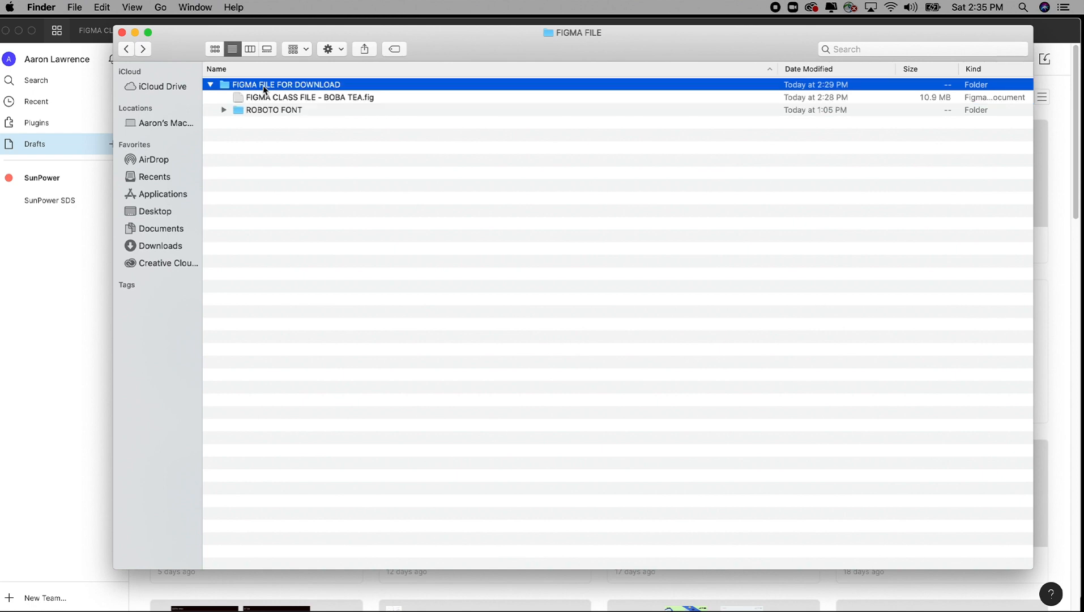
pyautogui.click(310, 100)
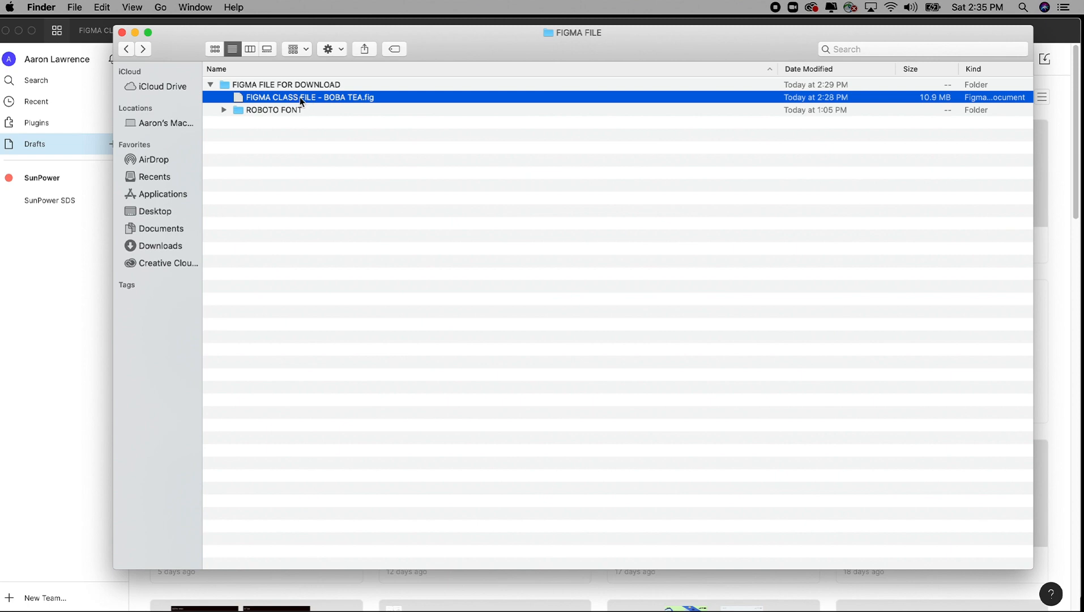
pyautogui.click(239, 113)
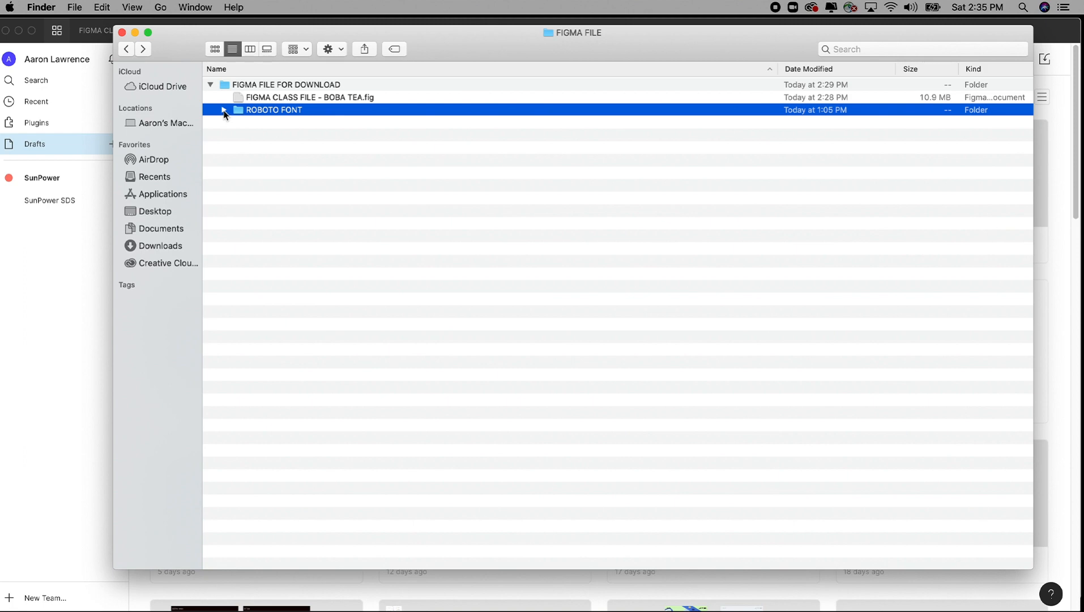
pyautogui.click(224, 111)
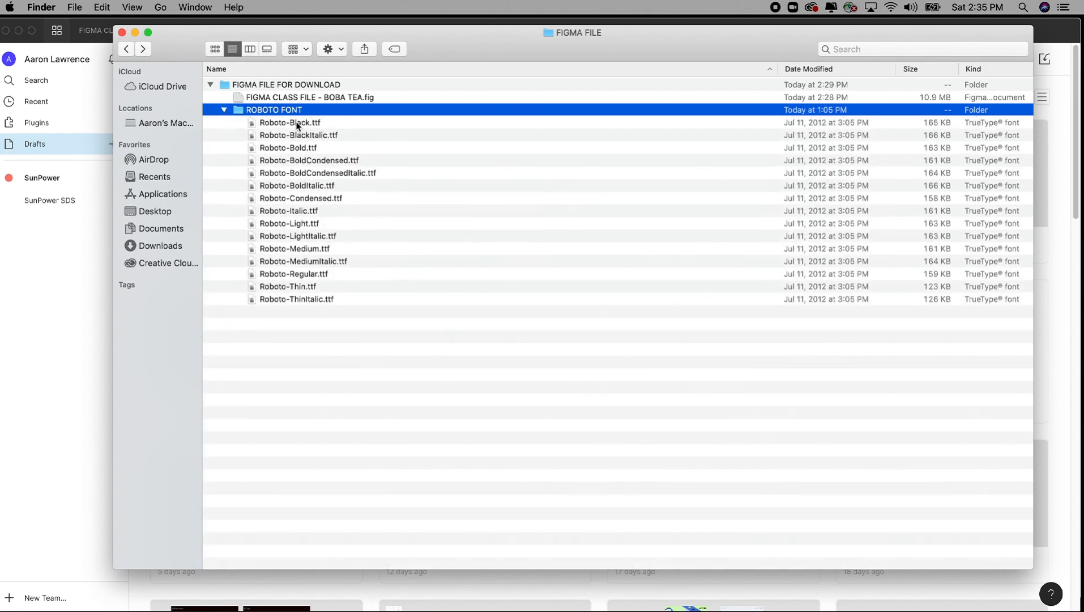
pyautogui.click(297, 125)
pyautogui.keyDown('shift'); pyautogui.click(318, 300); pyautogui.keyUp('shift')
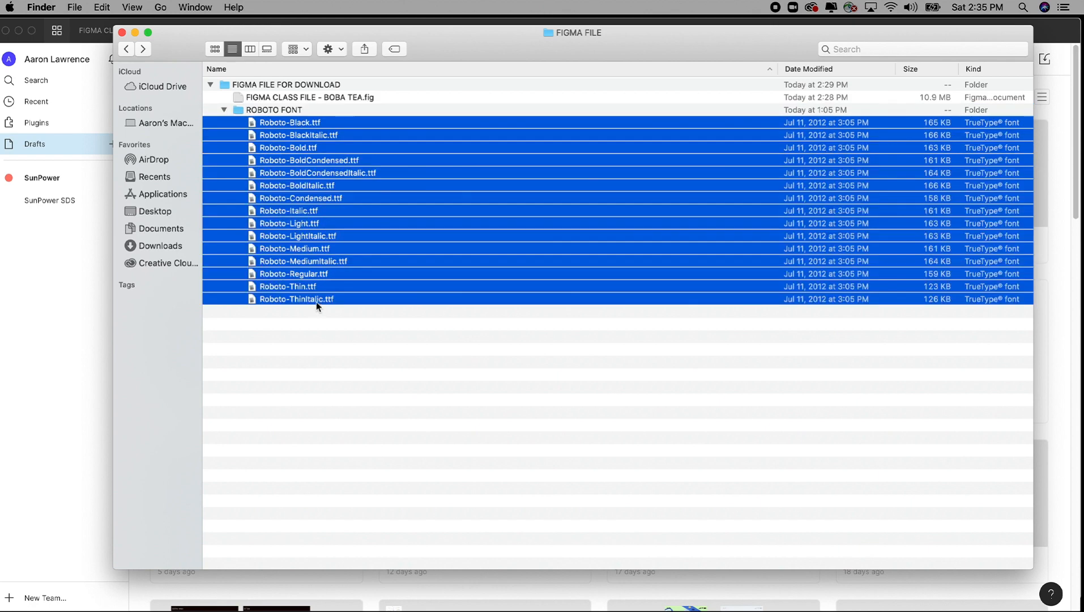
pyautogui.click(225, 111)
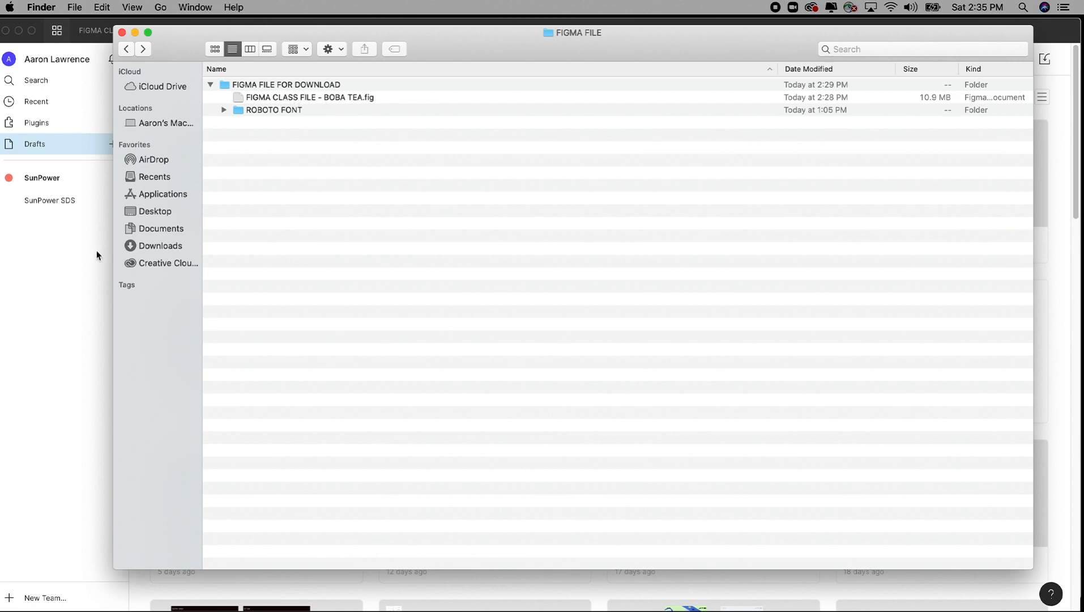
# Switch to the Figma desktop app and view the account settings, search, recent files, plugins and drafts sections.
pyautogui.click(97, 305)
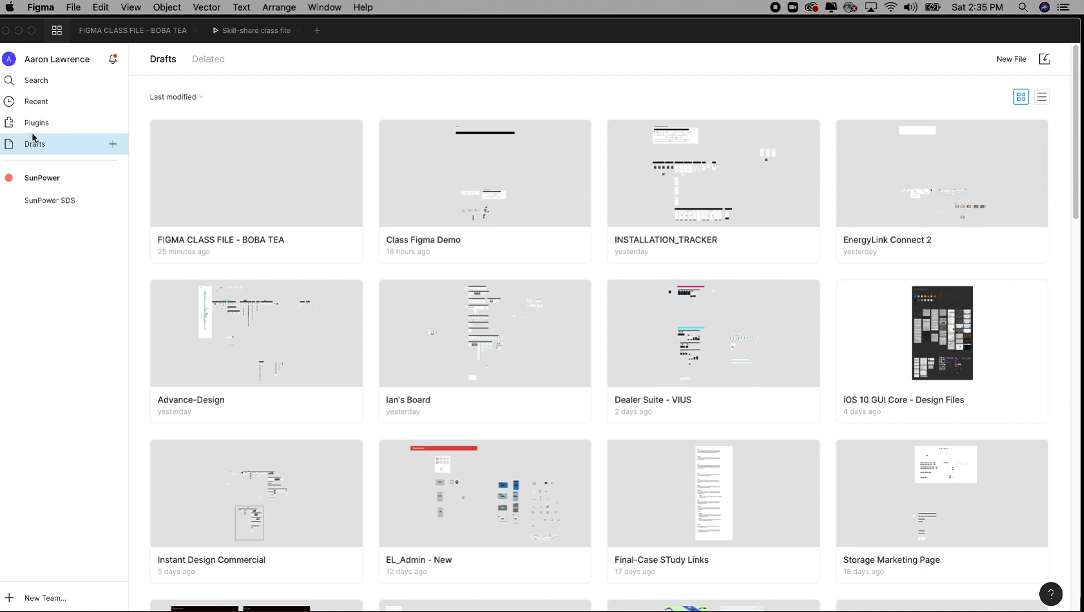
pyautogui.click(65, 60)
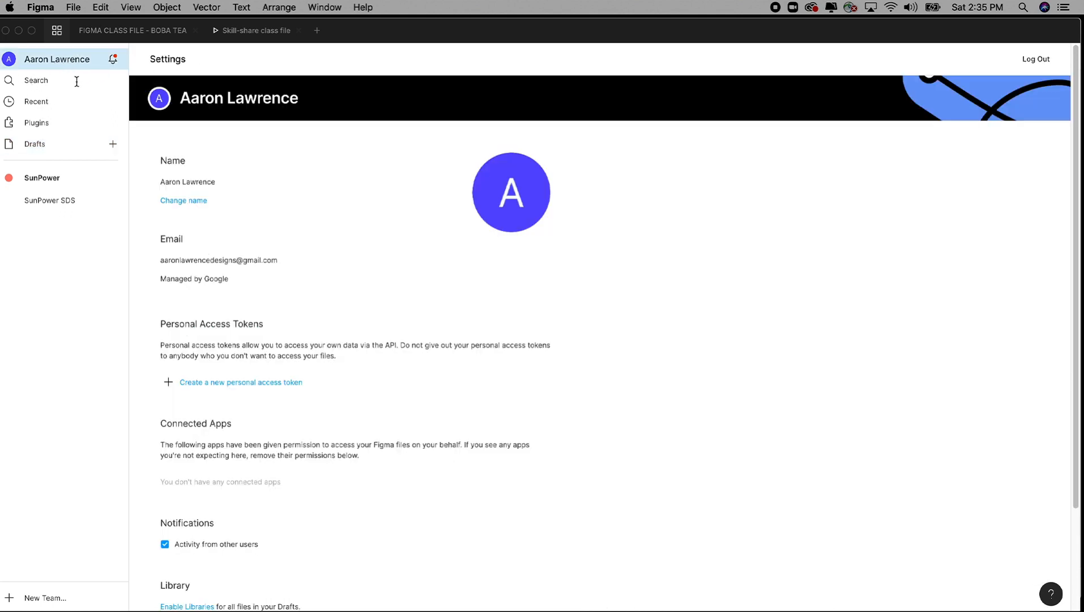
pyautogui.click(45, 85)
pyautogui.click(40, 108)
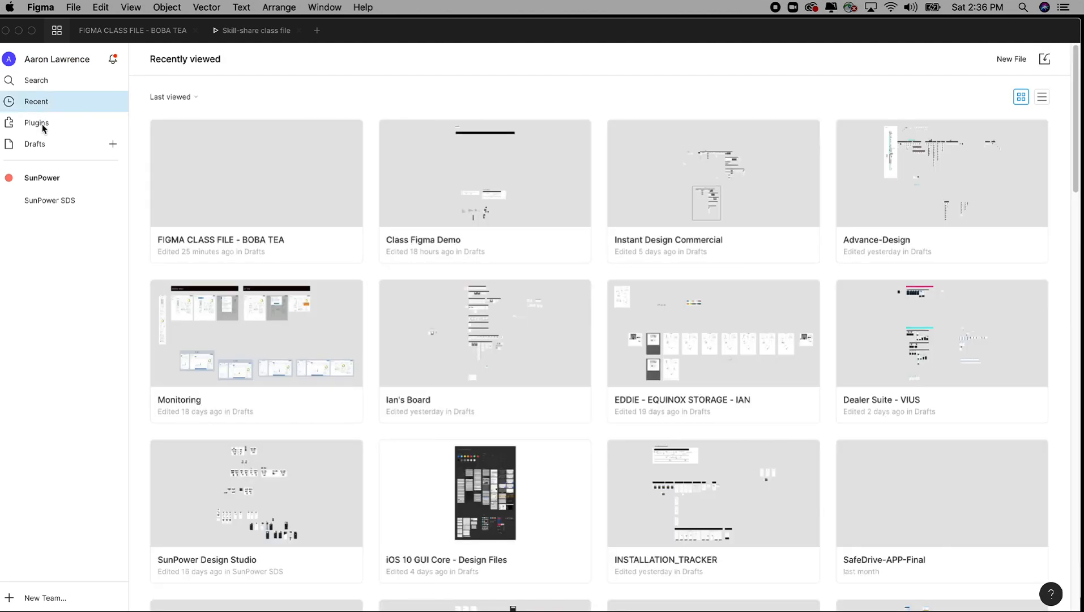
pyautogui.click(41, 124)
pyautogui.click(49, 146)
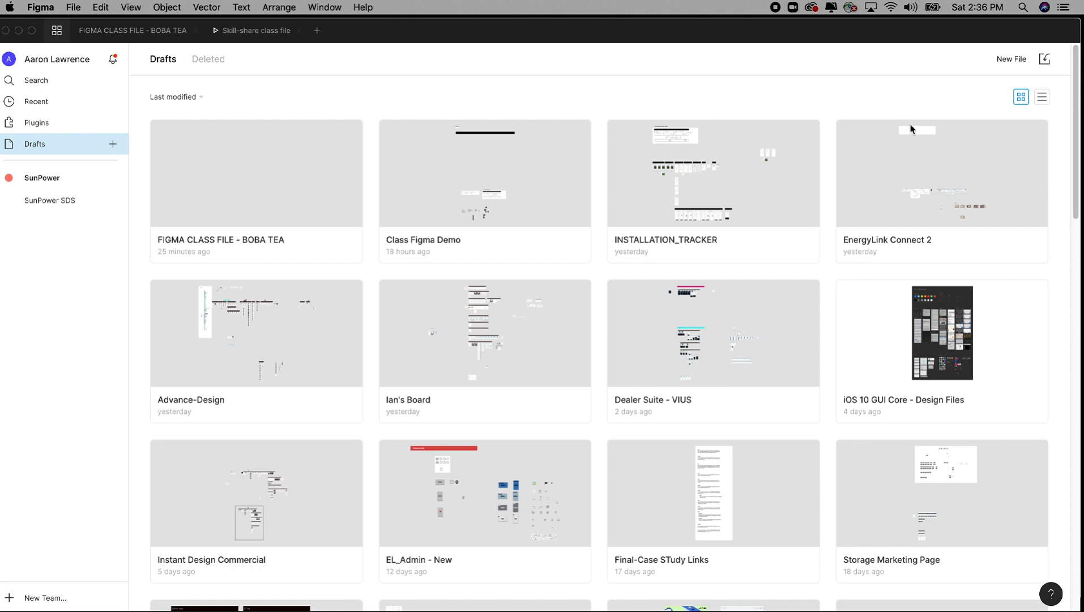
# Create a new design file in Drafts and name it "Name here".
pyautogui.click(1012, 60)
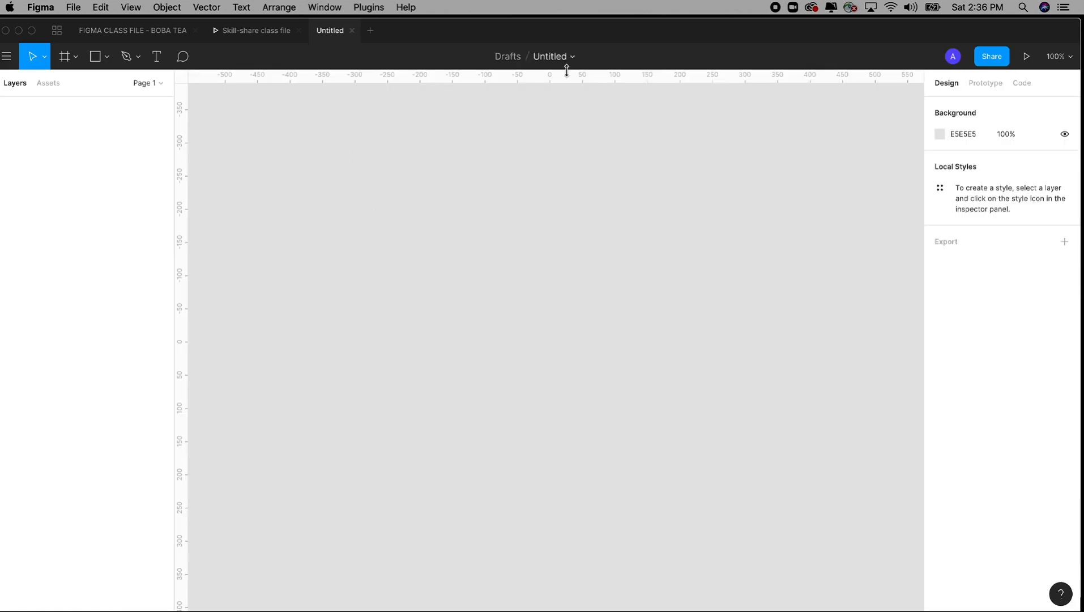
pyautogui.click(549, 55)
pyautogui.write('Name here')
pyautogui.click(536, 164)
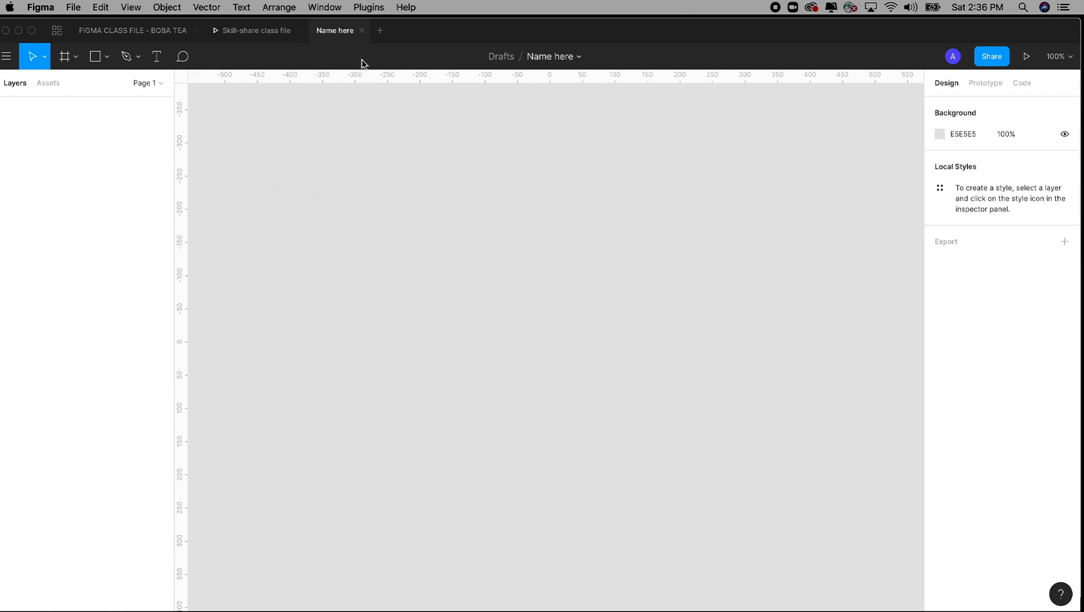
# Close the new file and the prototype, check the class download folder in Finder and return to the Drafts overview in Figma.
pyautogui.click(363, 31)
pyautogui.click(298, 30)
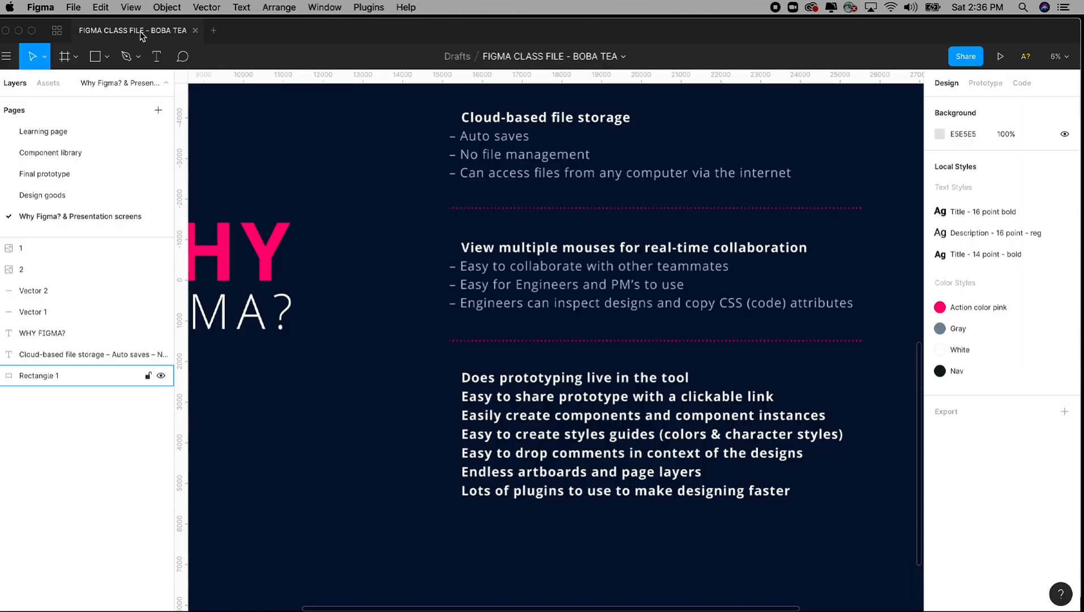
pyautogui.click(104, 599)
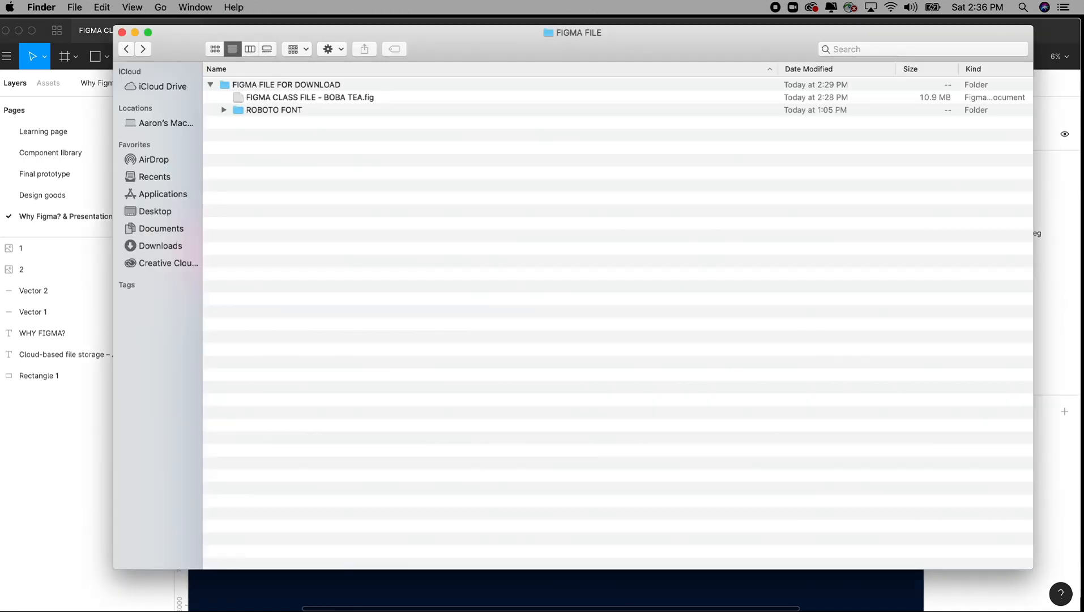
pyautogui.click(74, 67)
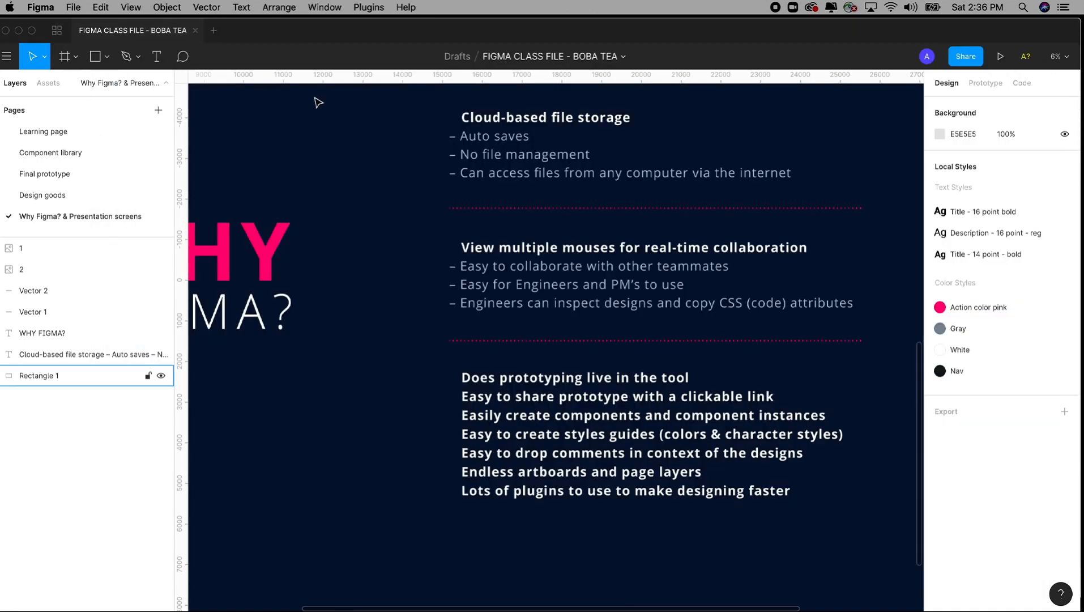
pyautogui.click(57, 30)
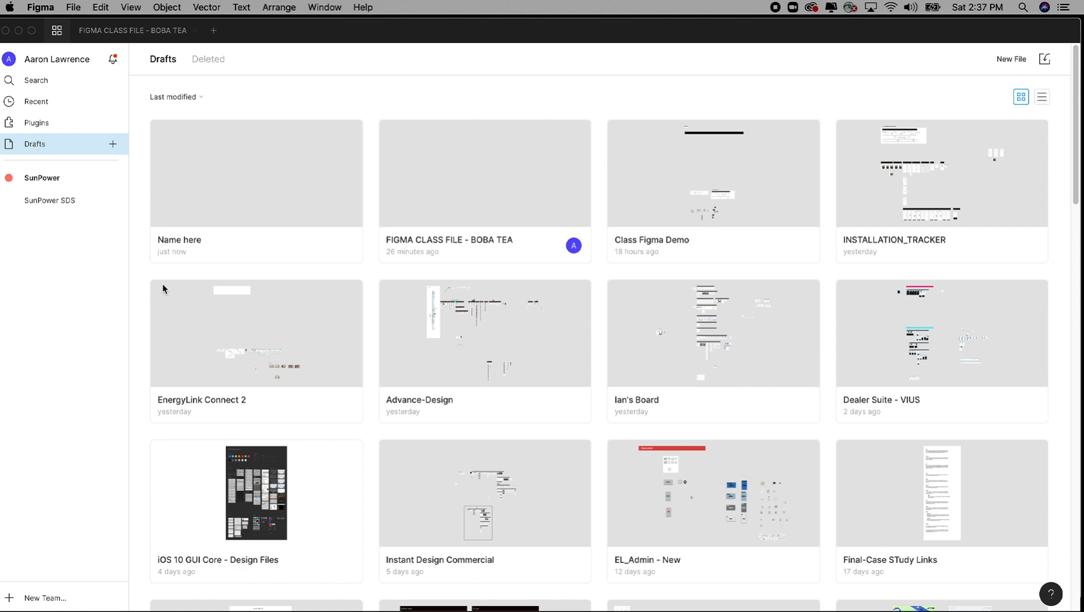
# Place the FIGMA FILE Finder window over the Drafts, pick FIGMA CLASS FILE - BOBA TEA.fig as the import source, and return to Figma.
pyautogui.press('super+Tab')
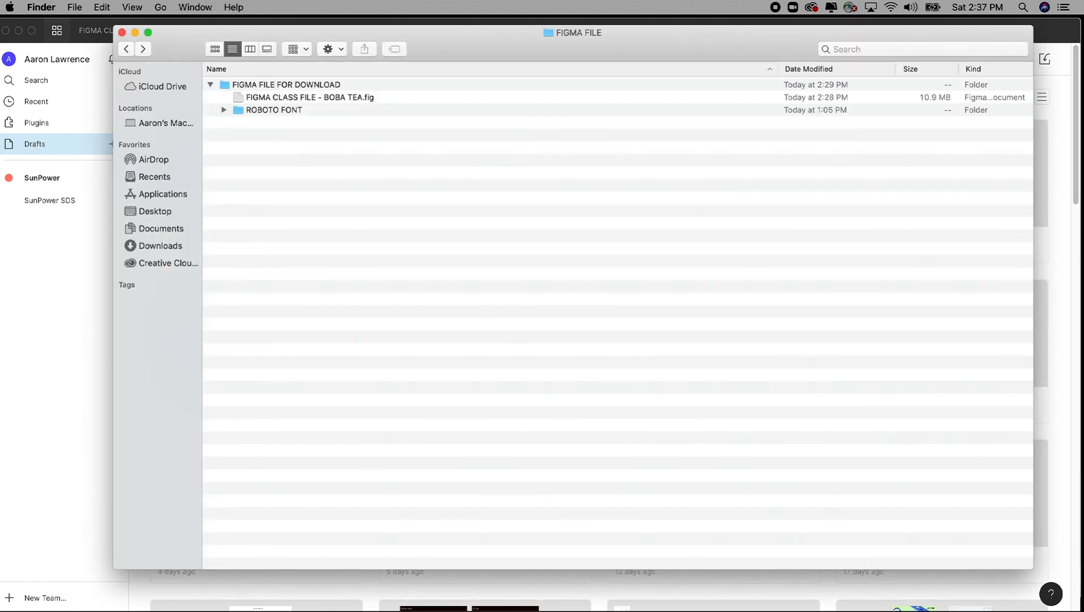
pyautogui.moveTo(192, 48); pyautogui.dragTo(469, 152)
pyautogui.click(399, 117)
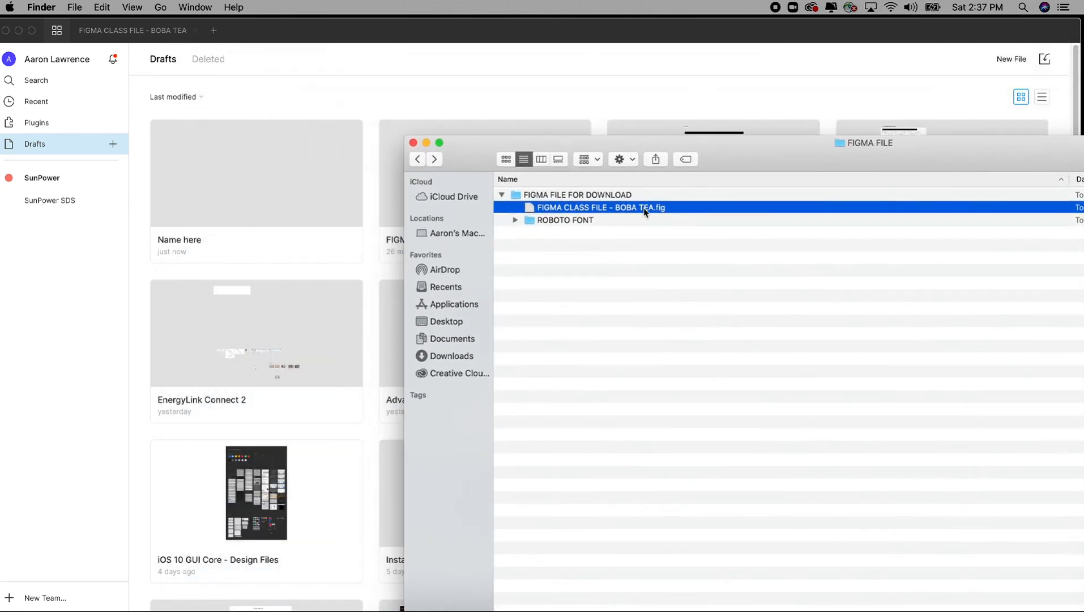
pyautogui.moveTo(636, 209); pyautogui.dragTo(598, 212)
pyautogui.moveTo(462, 156); pyautogui.dragTo(453, 128)
pyautogui.click(368, 98)
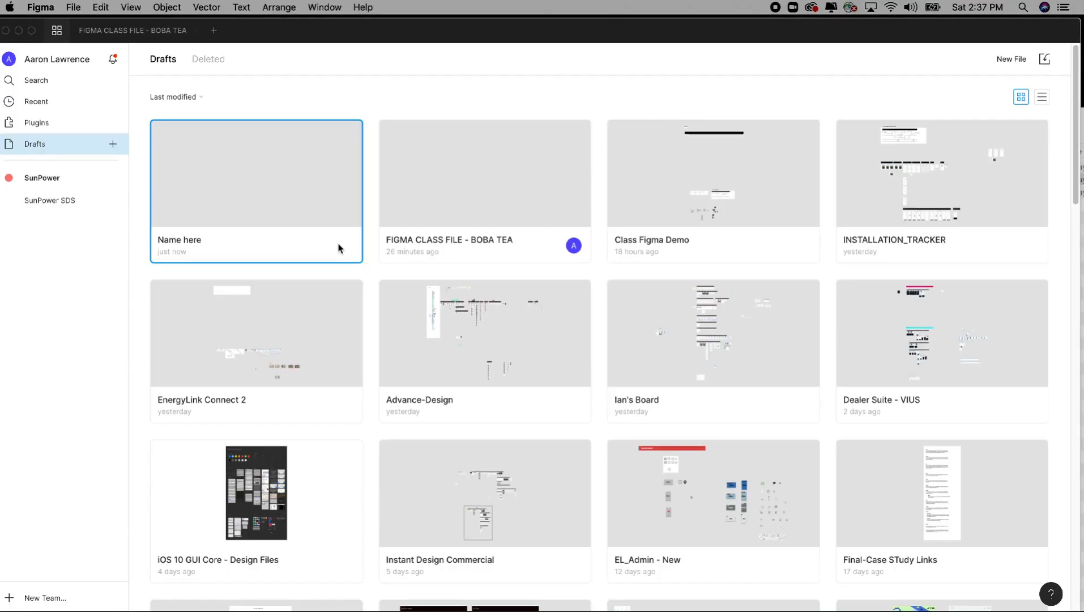
# Delete the "Name here" draft and view the file options available for Class Figma Demo.
pyautogui.rightClick(338, 244)
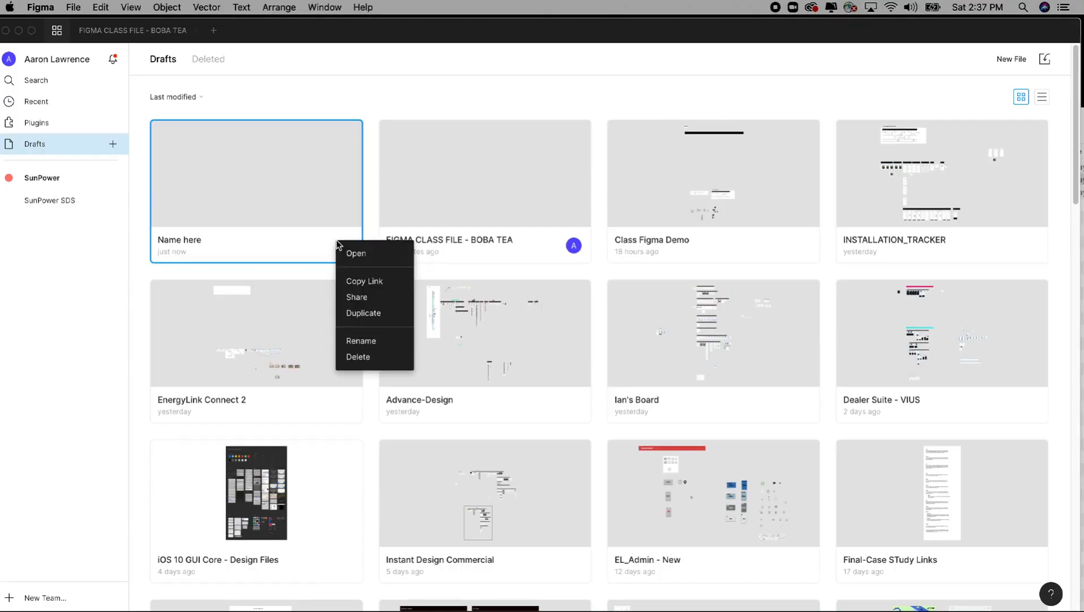
pyautogui.click(360, 357)
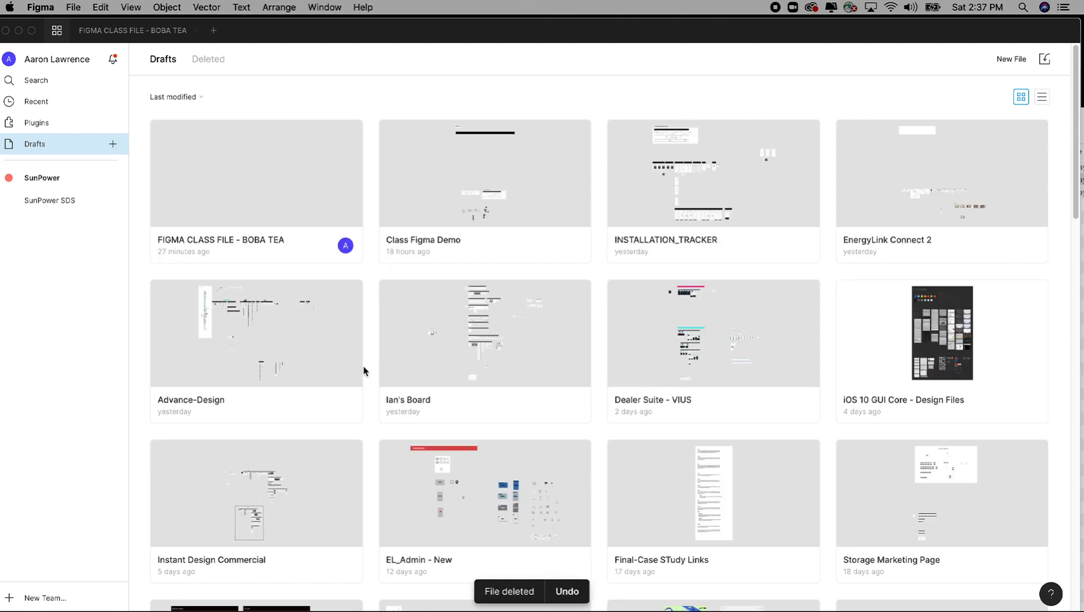
pyautogui.rightClick(527, 244)
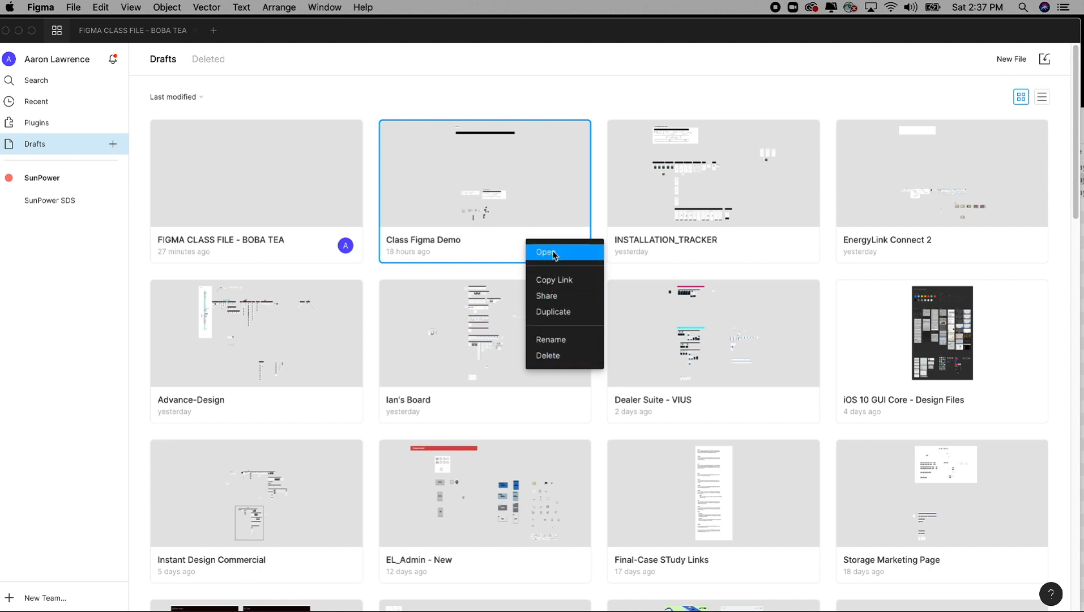
pyautogui.click(426, 97)
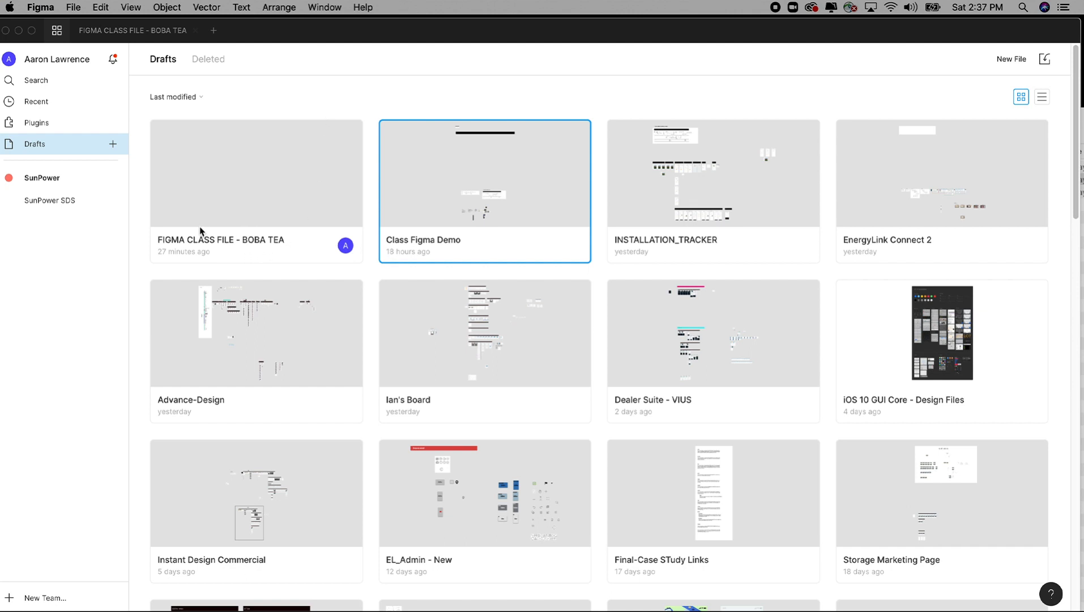
# Open the FIGMA CLASS FILE - BOBA TEA draft and switch to its Final prototype page, showing the scenarios in overview.
pyautogui.doubleClick(267, 227)
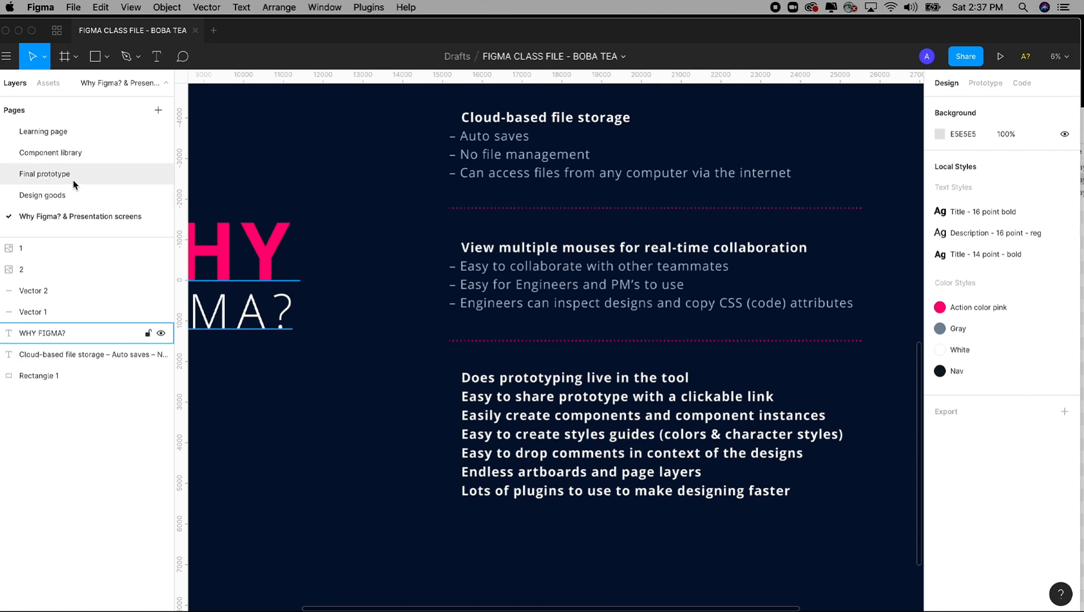
pyautogui.click(51, 176)
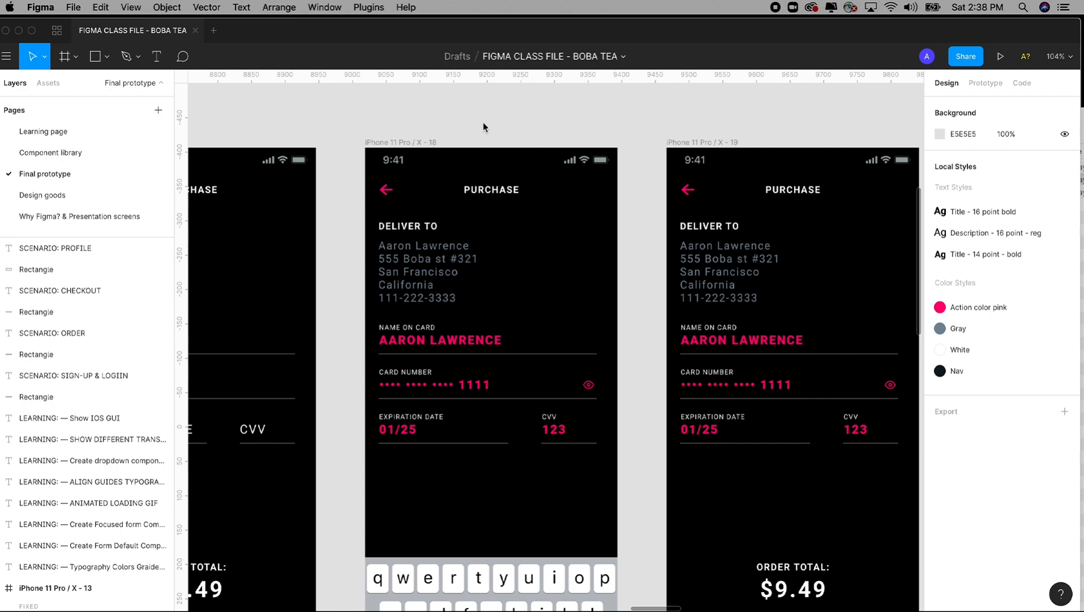
pyautogui.scroll(-10, 484, 127)
pyautogui.press('-')
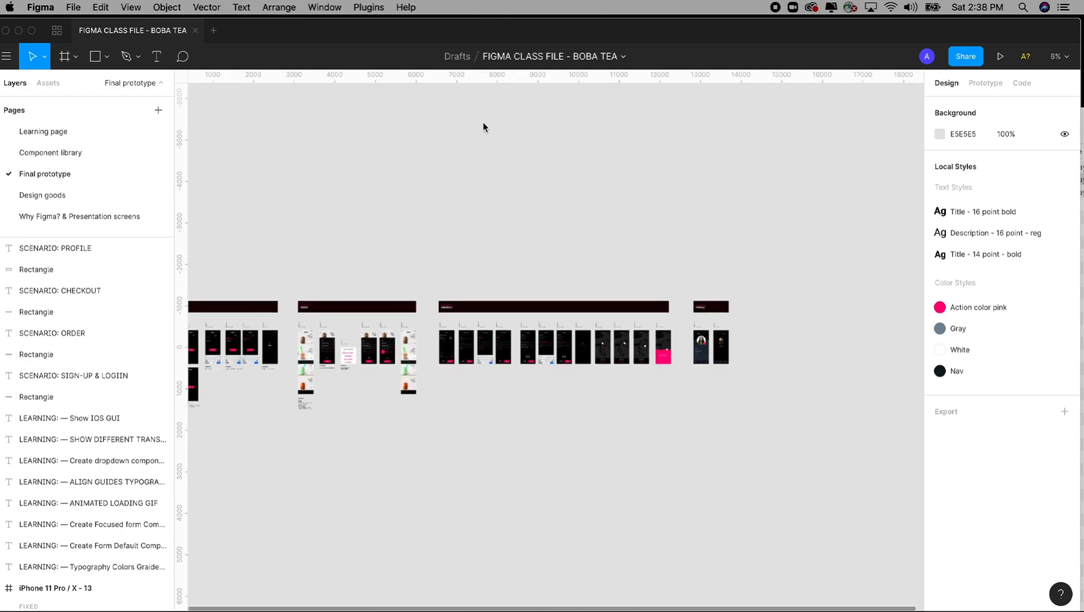
# View the Final prototype frames at different zoom levels, from a 3% overview to 100% and back to 13%.
pyautogui.hotkey('shift', '=')
pyautogui.hotkey('shift', '=')
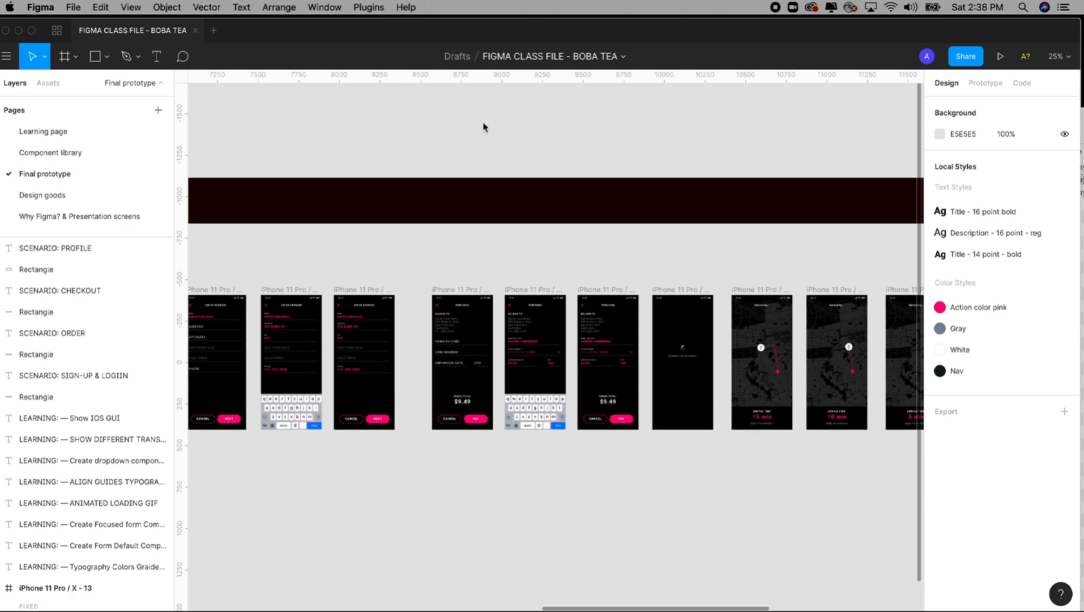
pyautogui.press('-')
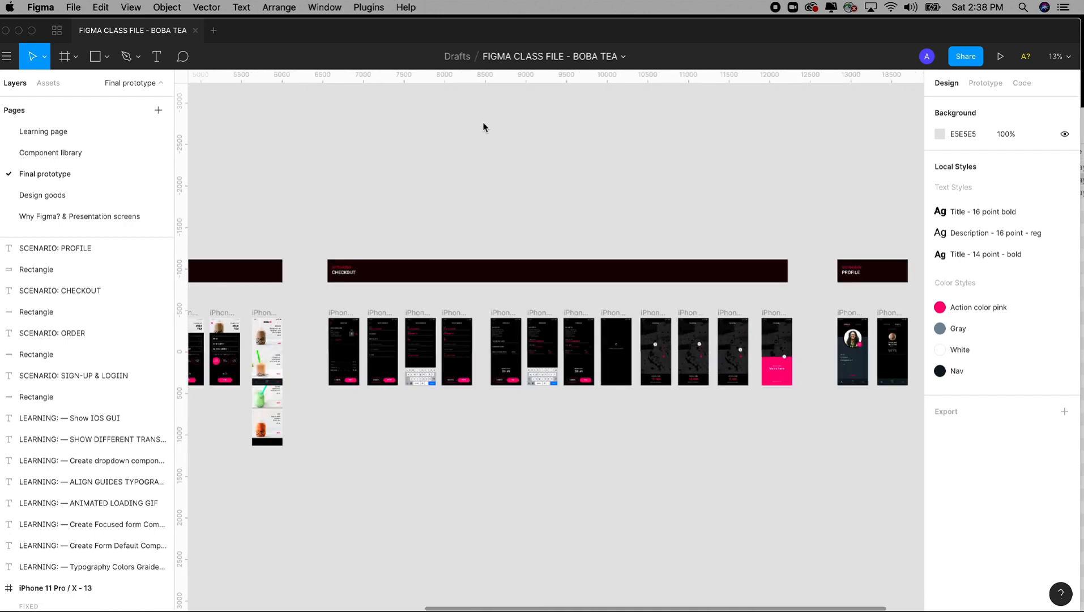
pyautogui.press('-')
pyautogui.press('-')
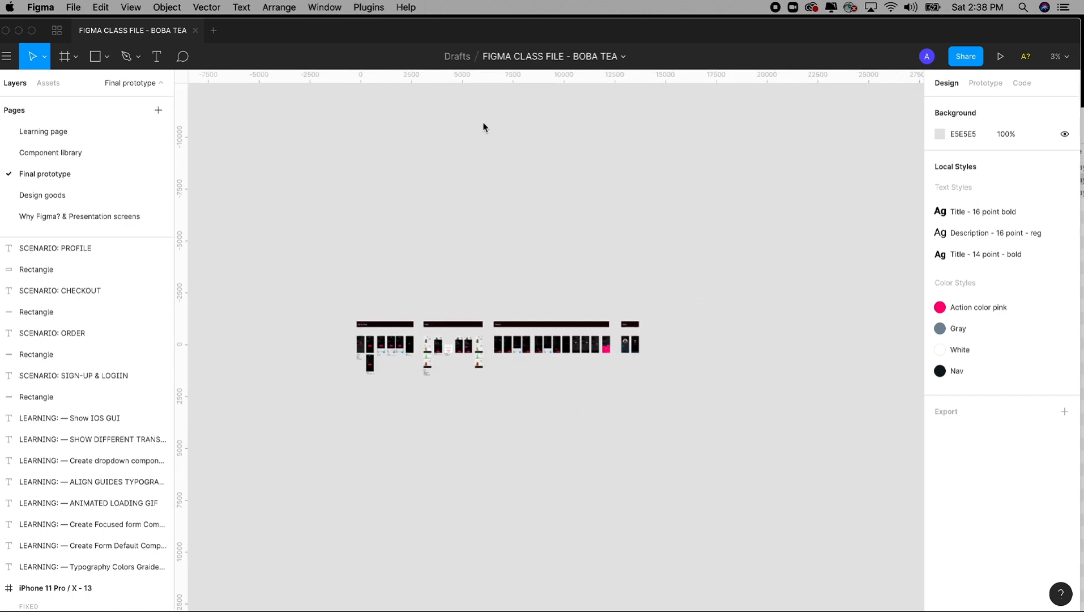
pyautogui.hotkey('shift', '0')
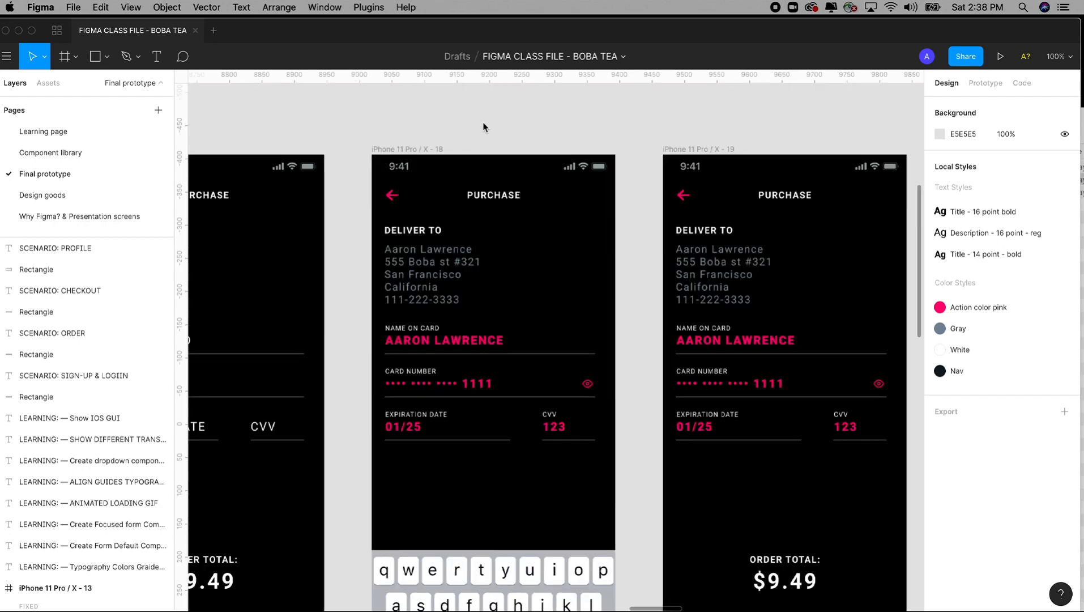
pyautogui.press('-')
pyautogui.press('-')
pyautogui.press('-')
pyautogui.press('+')
pyautogui.press('+')
pyautogui.press('-')
pyautogui.press('-')
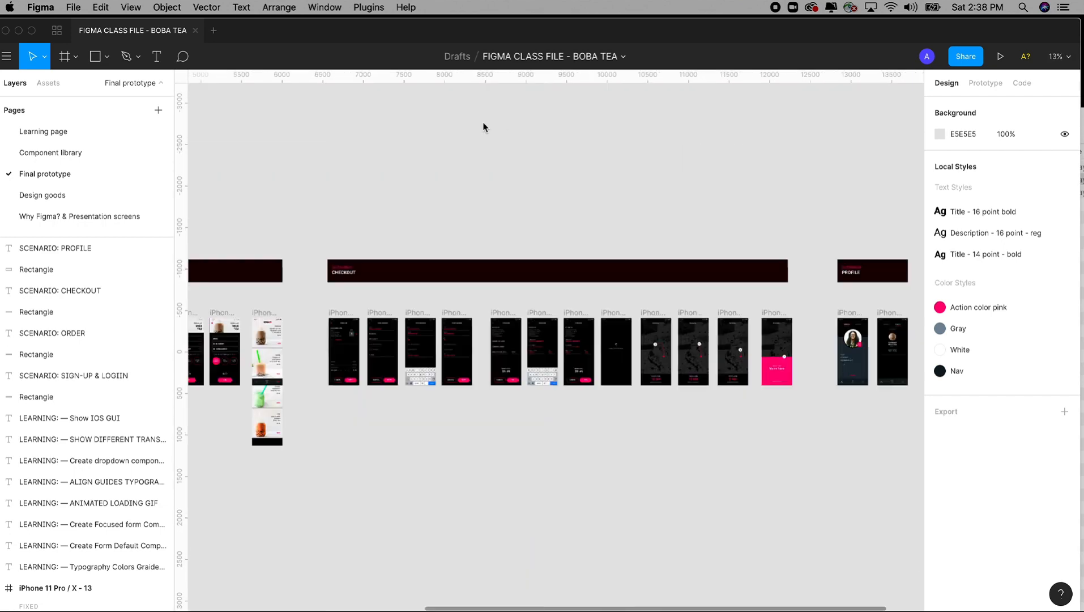
# Inspect the Checkout scenario by zooming into marked areas down to the Purchase screens, and return to the 13% overview.
pyautogui.press('space')
pyautogui.moveTo(483, 126); pyautogui.dragTo(483, 123)
pyautogui.moveTo(482, 164); pyautogui.dragTo(521, 154)
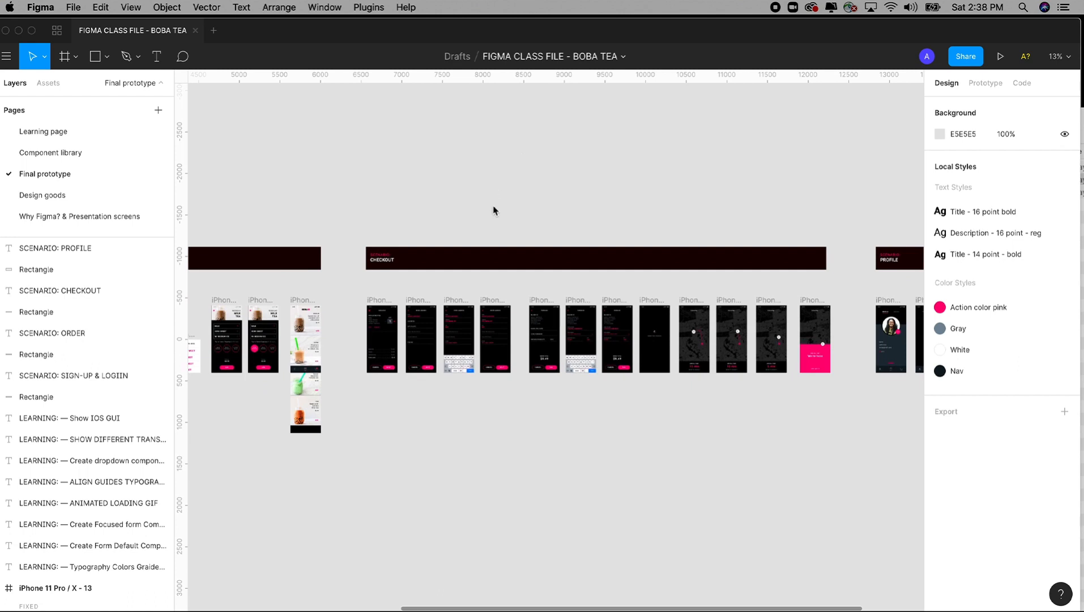
pyautogui.moveTo(398, 169); pyautogui.dragTo(859, 490)
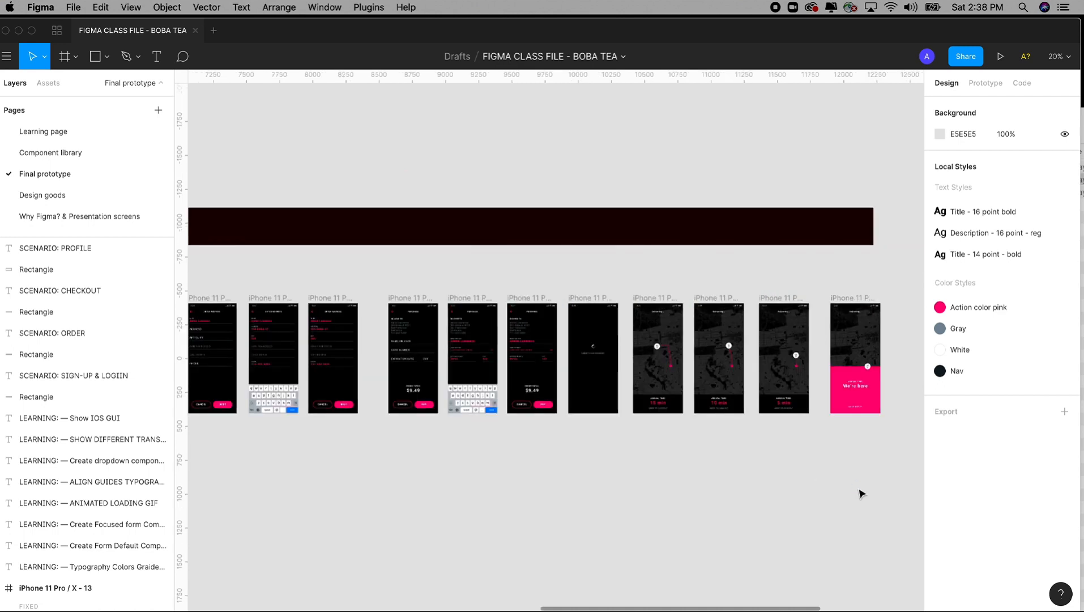
pyautogui.moveTo(279, 139); pyautogui.dragTo(781, 517)
pyautogui.moveTo(378, 250); pyautogui.dragTo(652, 504)
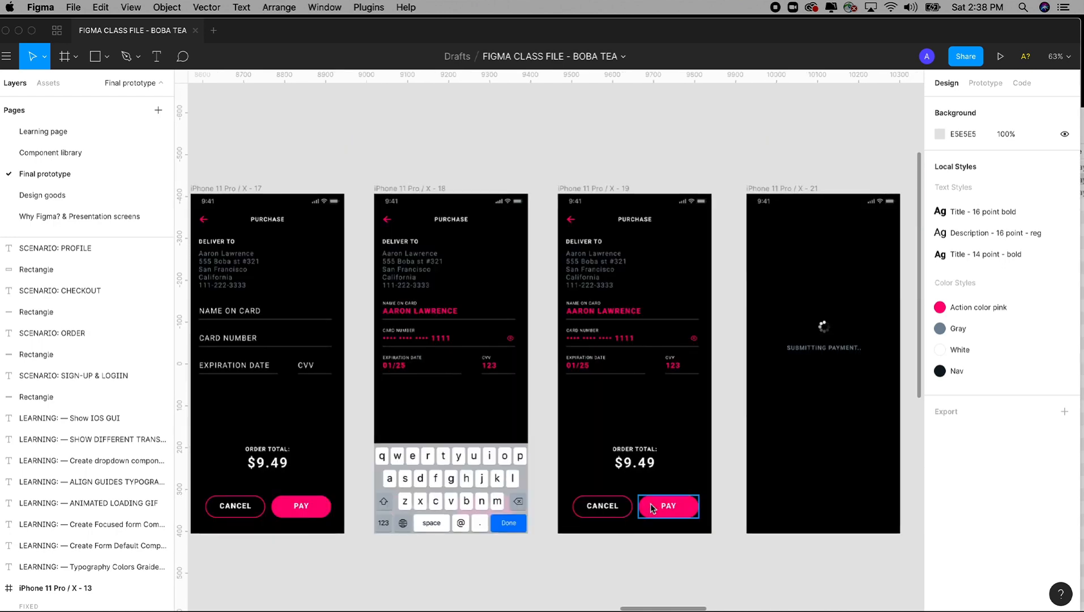
pyautogui.press('super+minus')
pyautogui.press('super+minus')
pyautogui.press('super+minus')
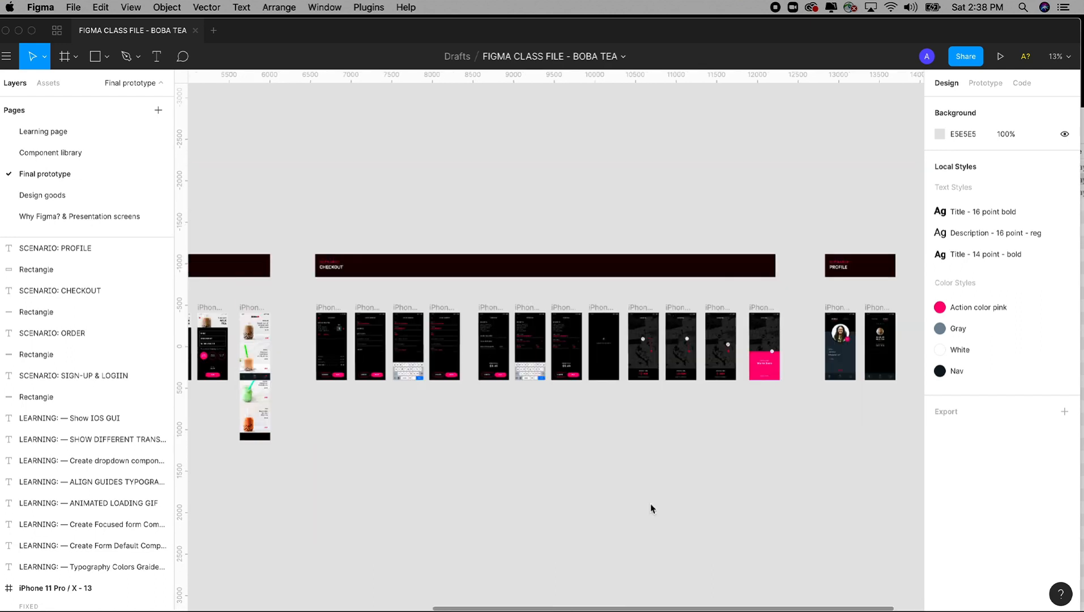
# Pan around the Checkout and Profile scenarios, switch to 100% zoom, and bring the Purchase screens back into view.
pyautogui.moveTo(596, 489); pyautogui.dragTo(517, 422)
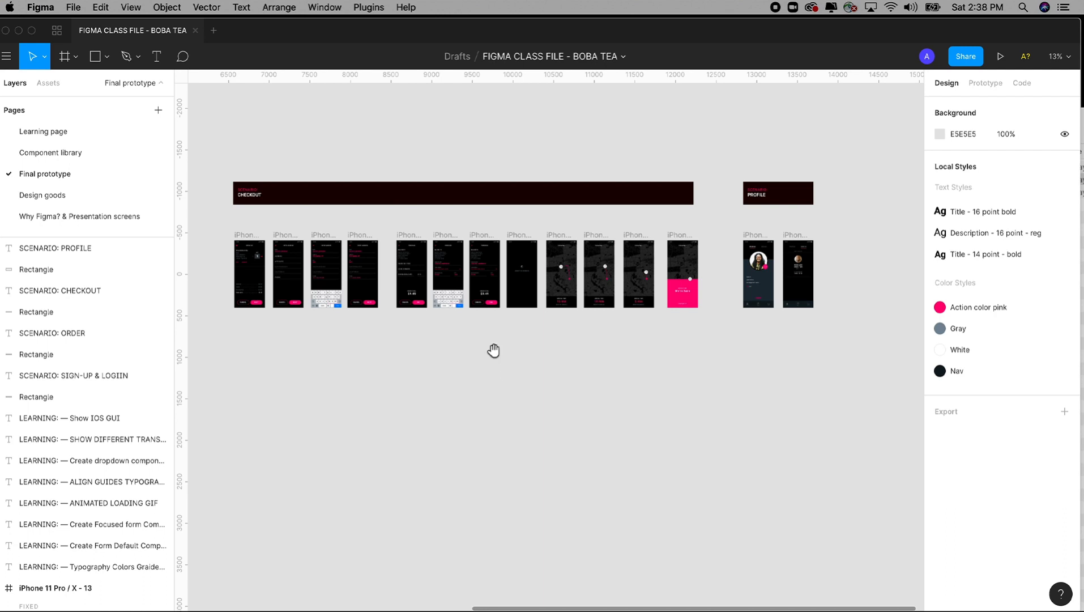
pyautogui.moveTo(467, 351); pyautogui.dragTo(470, 387)
pyautogui.moveTo(553, 406); pyautogui.dragTo(484, 318)
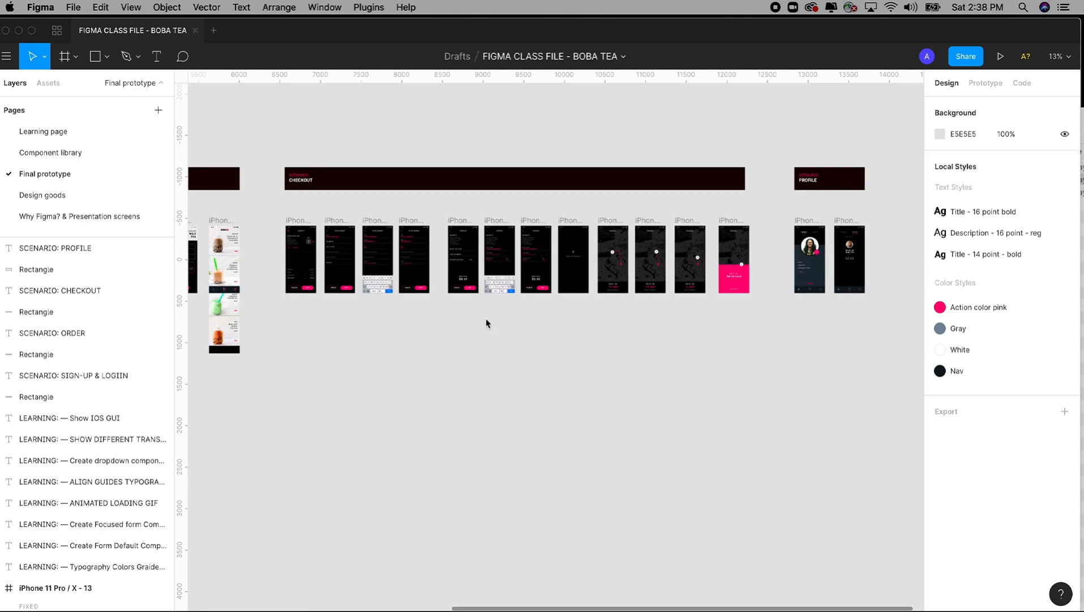
pyautogui.scroll(-3, 486, 323)
pyautogui.scroll(3, 486, 323)
pyautogui.hotkey('shift', '0')
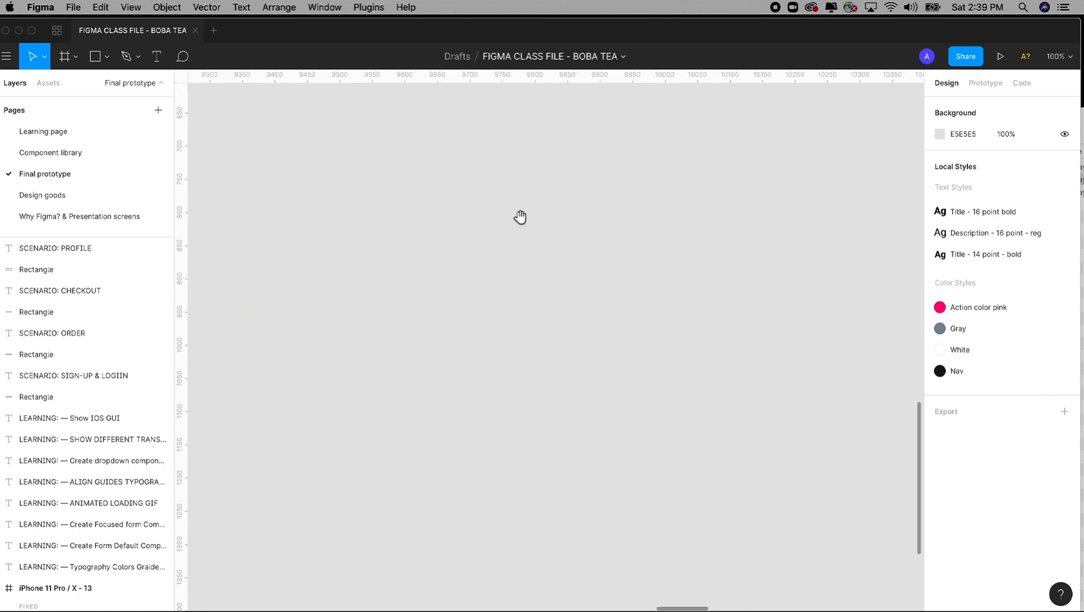
pyautogui.moveTo(518, 199); pyautogui.dragTo(510, 434)
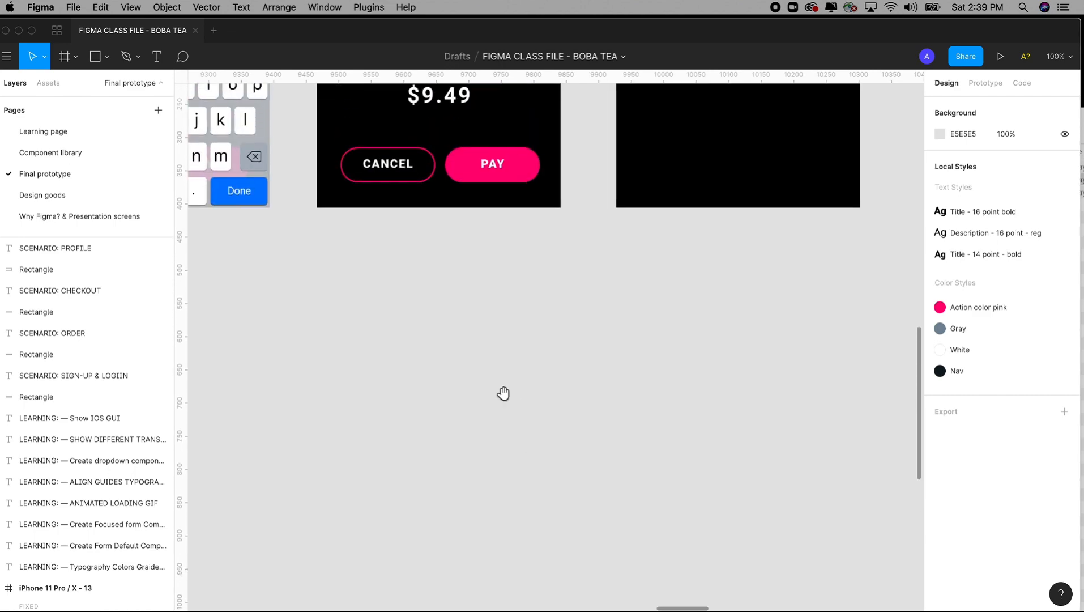
pyautogui.moveTo(480, 272); pyautogui.dragTo(504, 424)
pyautogui.moveTo(504, 213); pyautogui.dragTo(572, 498)
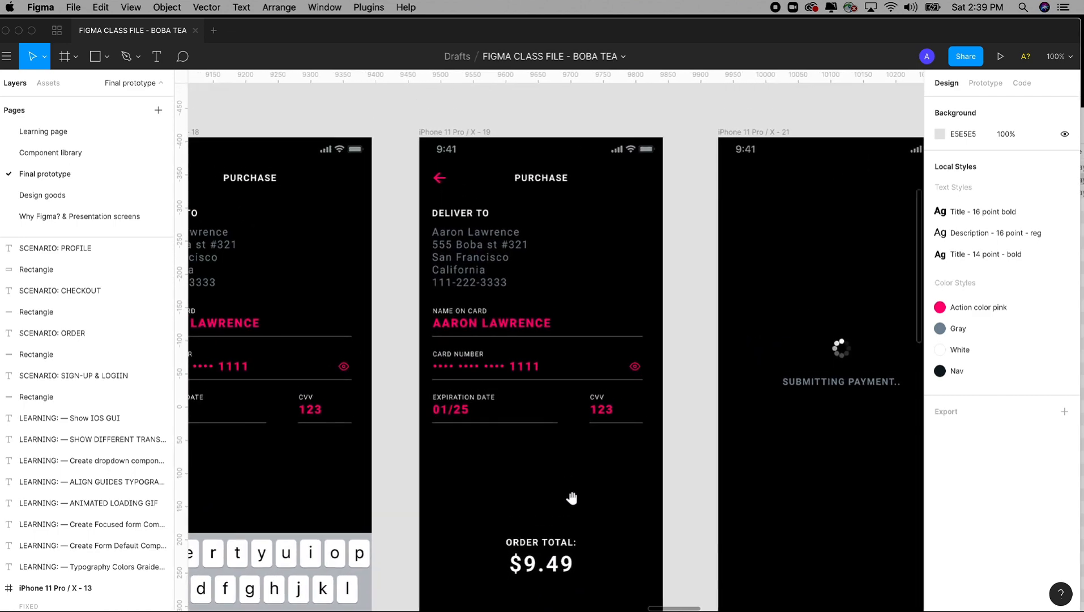
# Zoom into the header of the iPhone 11 Pro / X - 19 screen, select its back arrow, return to 25% zoom and deselect it.
pyautogui.moveTo(408, 157); pyautogui.dragTo(565, 309)
pyautogui.click(396, 149)
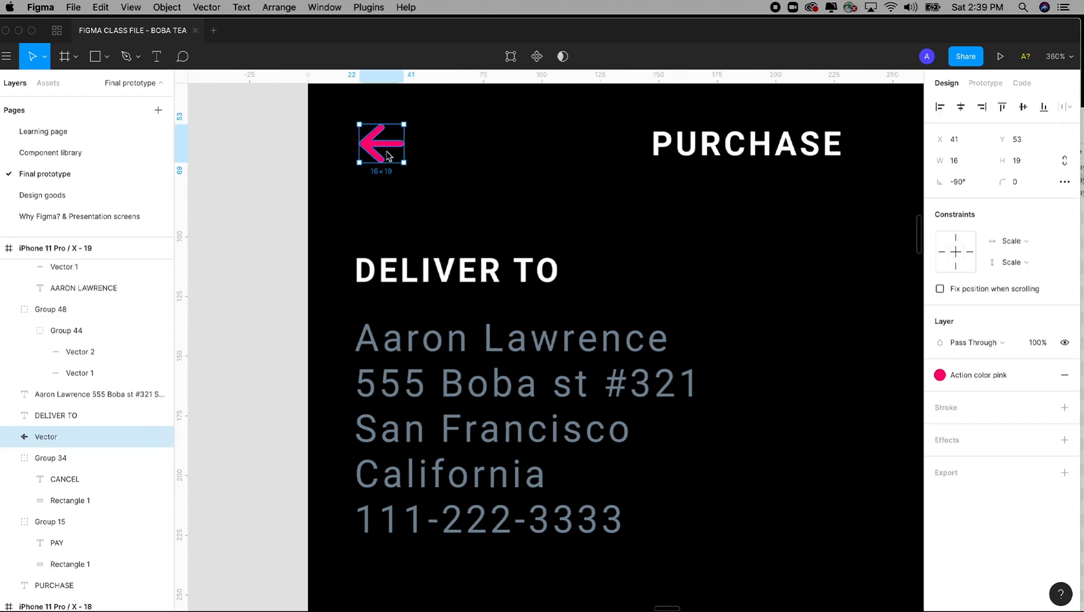
pyautogui.hotkey('shift', '1')
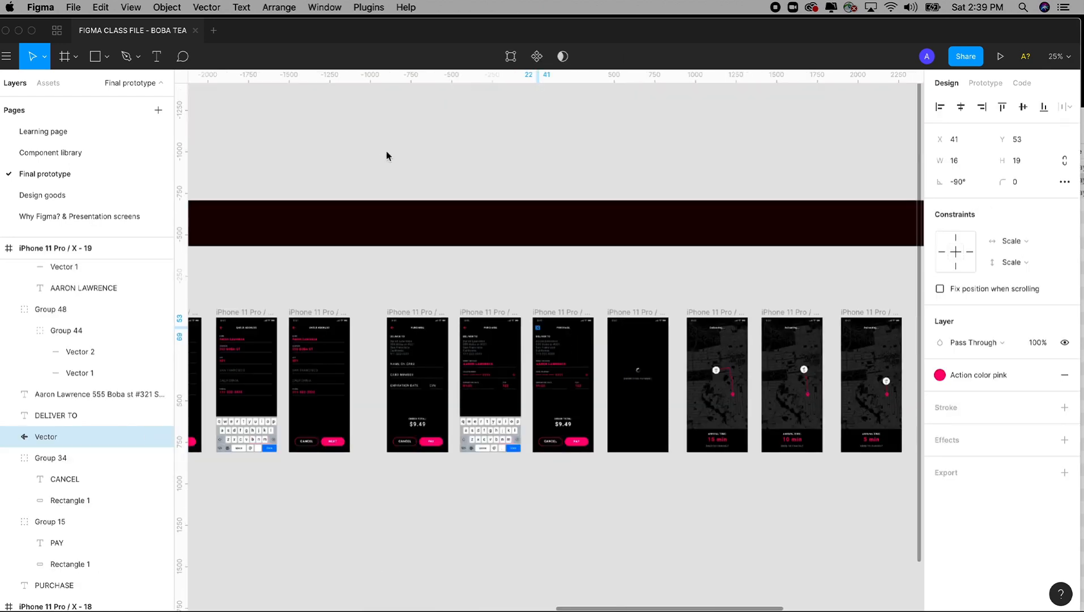
pyautogui.click(386, 152)
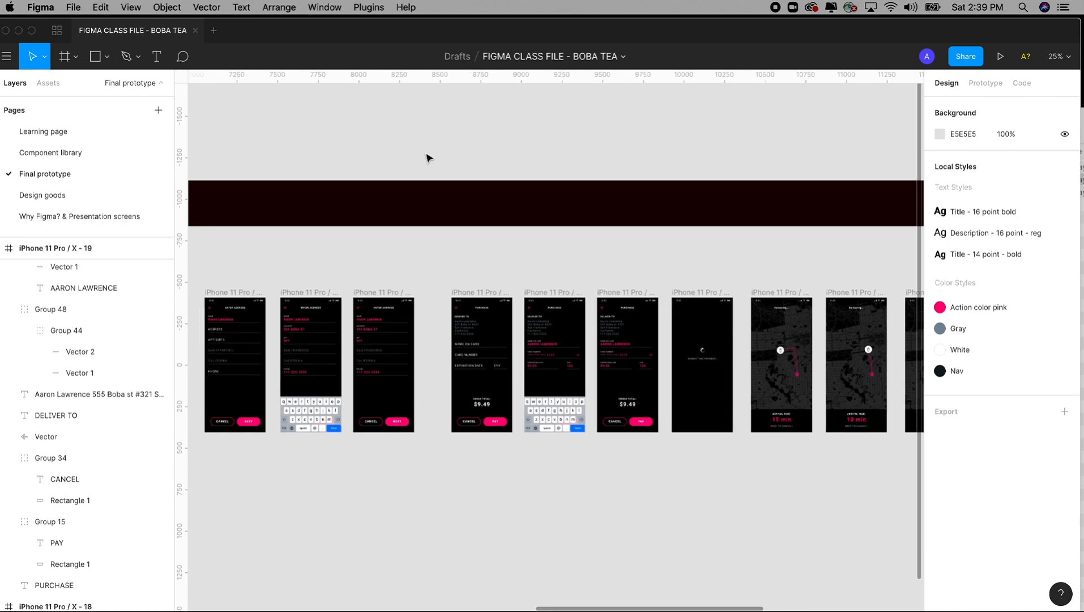
# Open the file name for editing and leave it without entering a name.
pyautogui.click(601, 56)
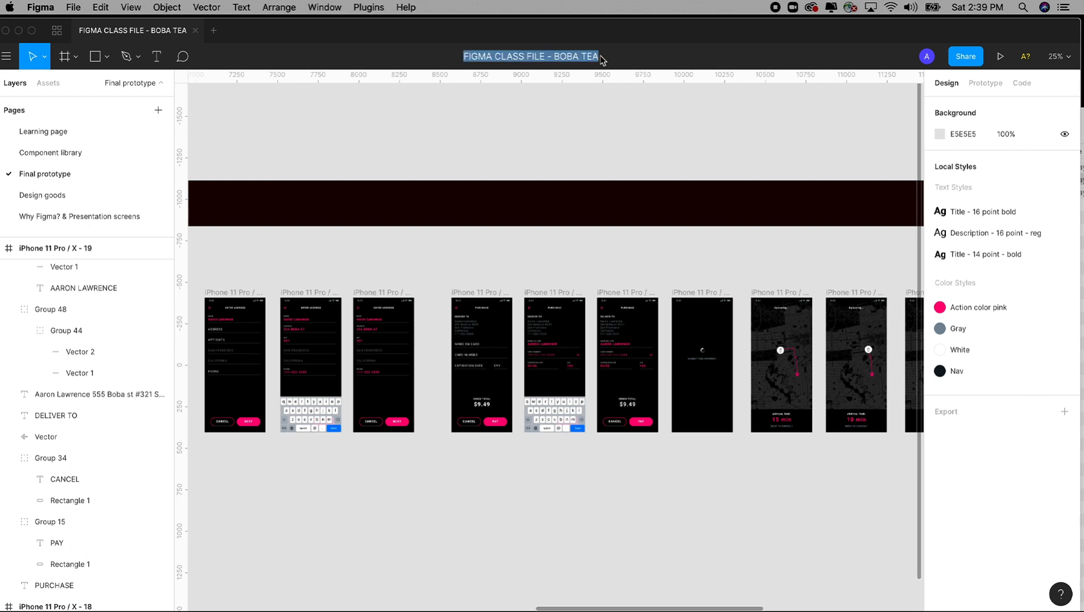
pyautogui.click(525, 126)
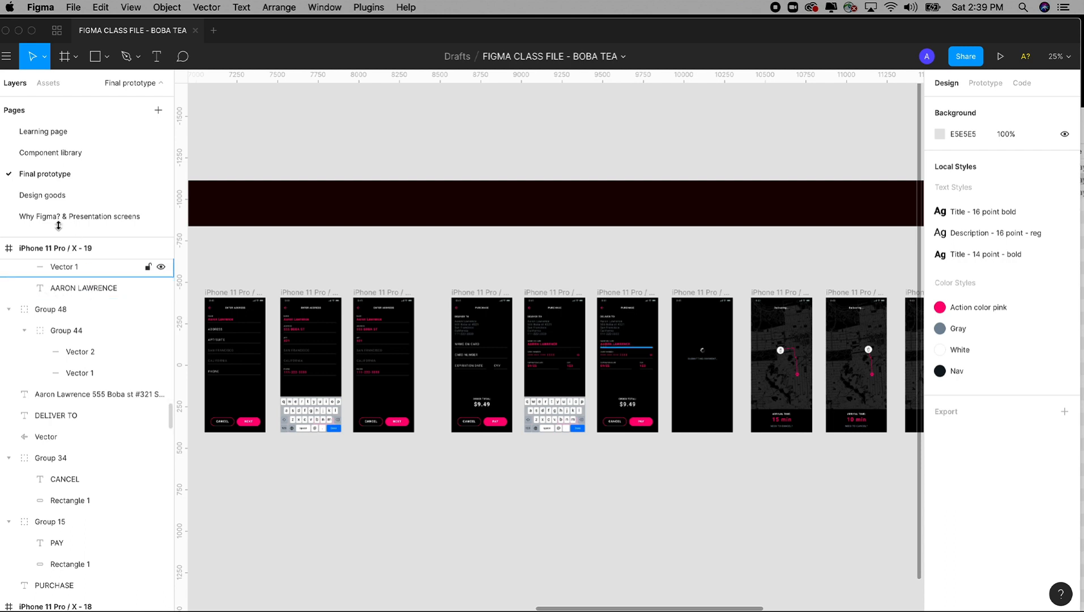
# Collapse the layer contents of the iPhone 11 Pro / X frames 19, 18, 17, 20, 16 and 15.
pyautogui.click(2, 248)
pyautogui.click(2, 270)
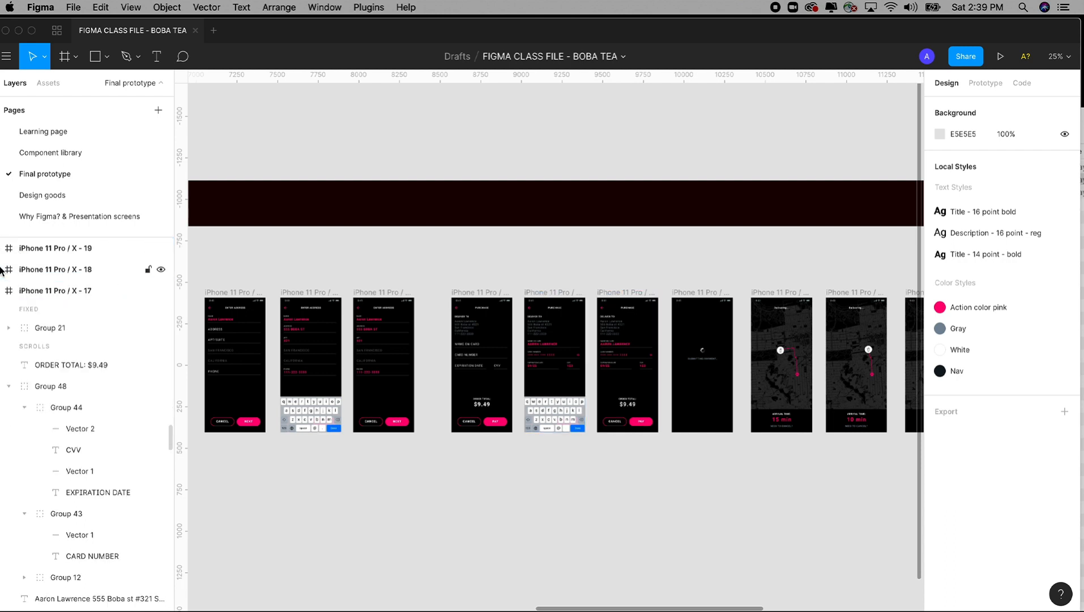
pyautogui.click(1, 291)
pyautogui.click(3, 312)
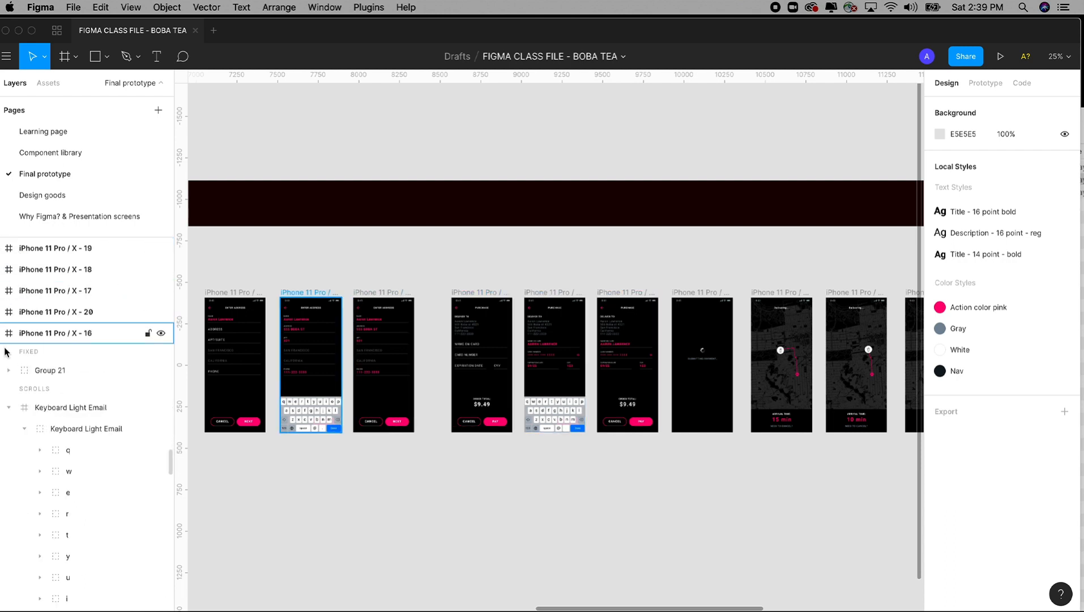
pyautogui.click(2, 333)
pyautogui.click(2, 355)
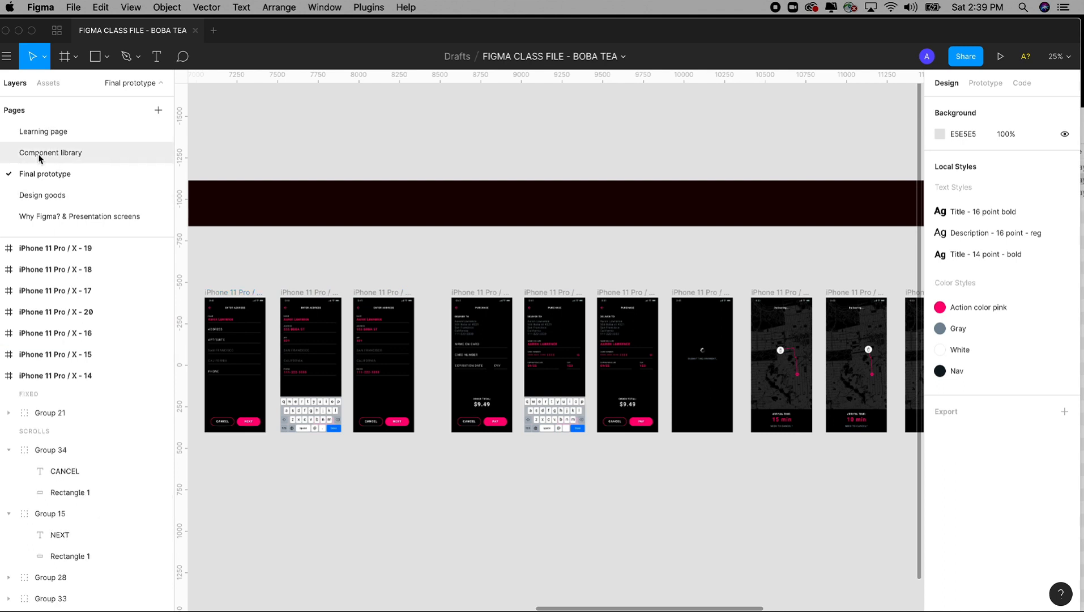
# View the Learning page and Component library pages and return to the Final prototype page.
pyautogui.click(60, 136)
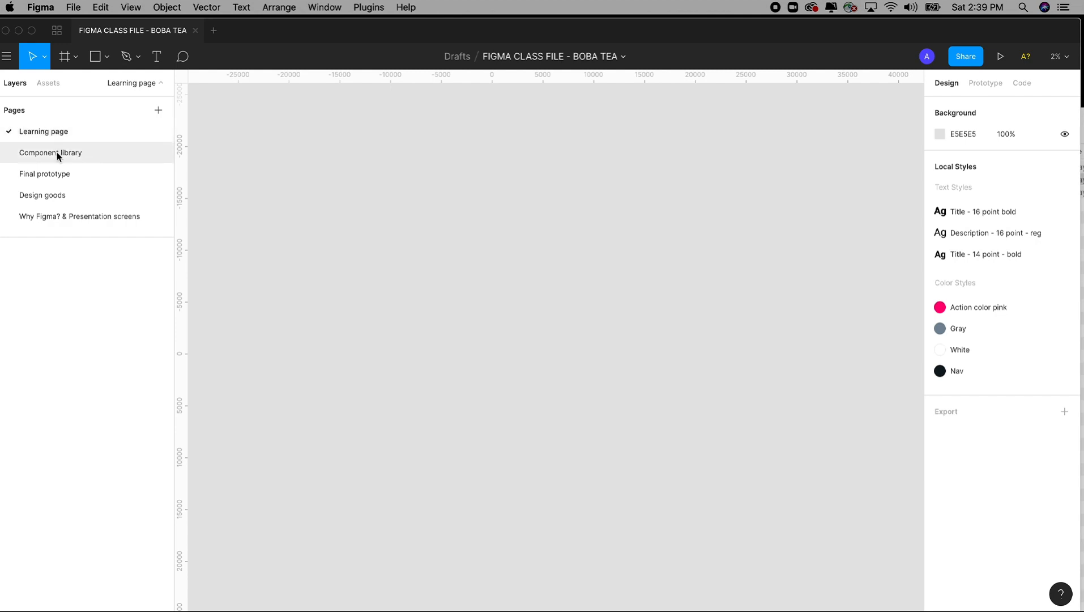
pyautogui.click(61, 156)
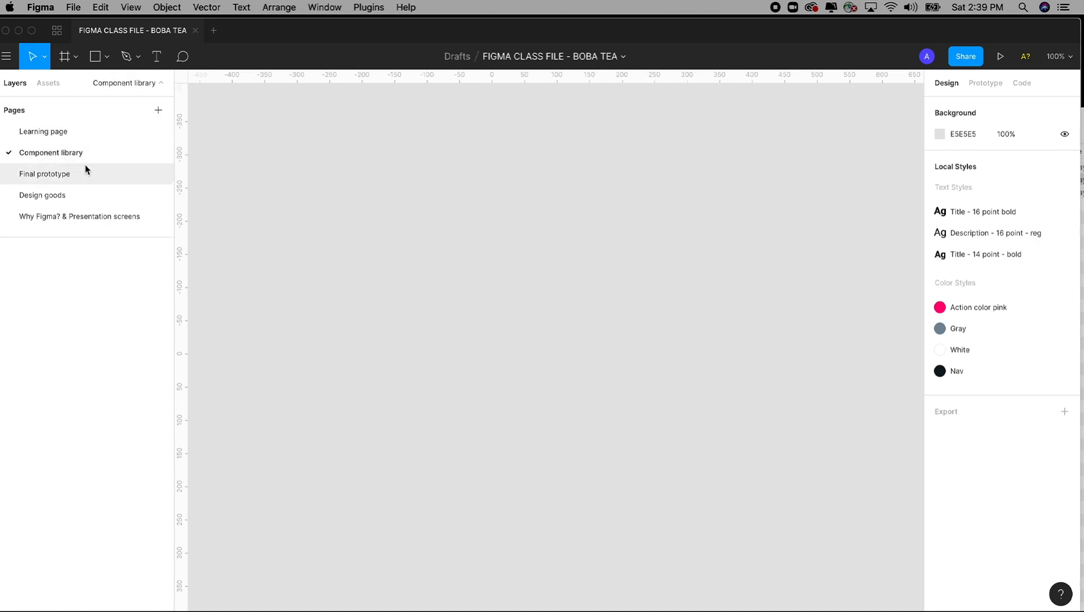
pyautogui.click(41, 172)
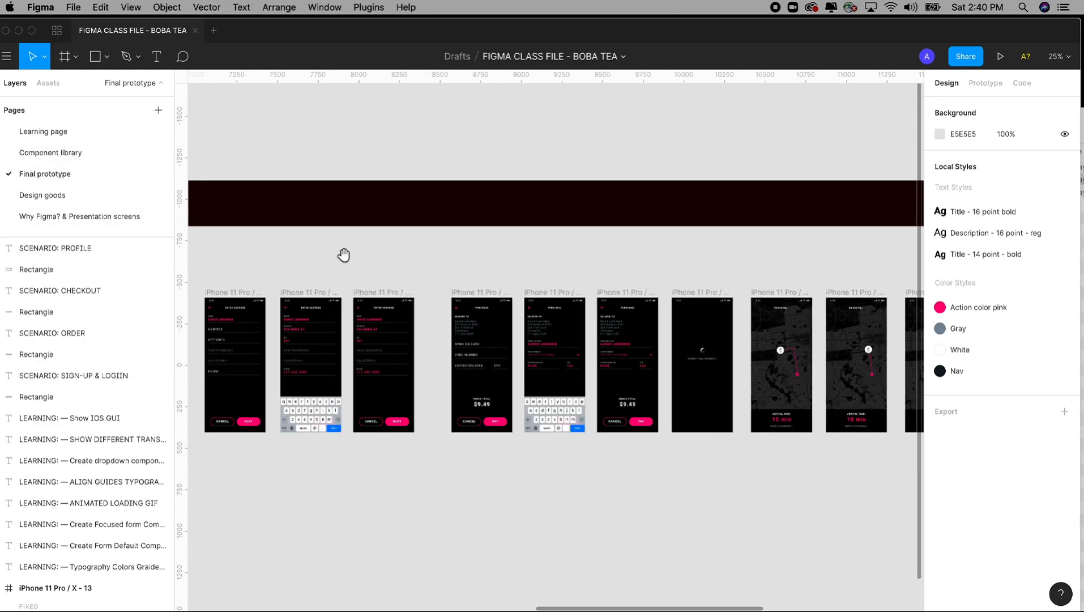
# Review the Sign-up & Login and Order scenarios with their learning notes, and zoom in on the login screens.
pyautogui.hscroll(-20, 344, 254)
pyautogui.hscroll(-13, 543, 261)
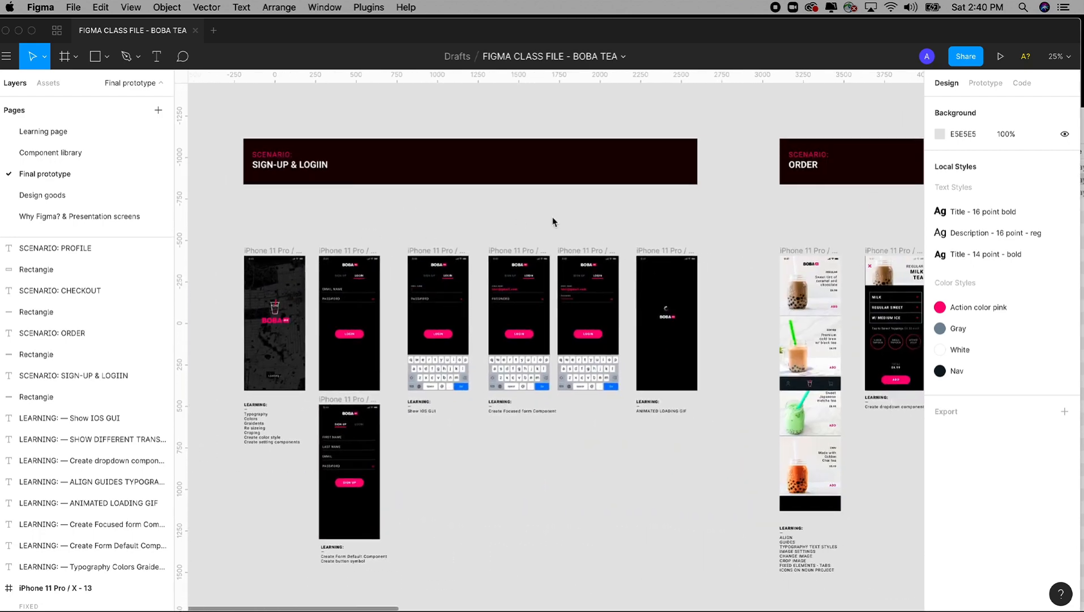
pyautogui.hscroll(20, 518, 216)
pyautogui.hscroll(8, 606, 206)
pyautogui.hscroll(-16, 505, 208)
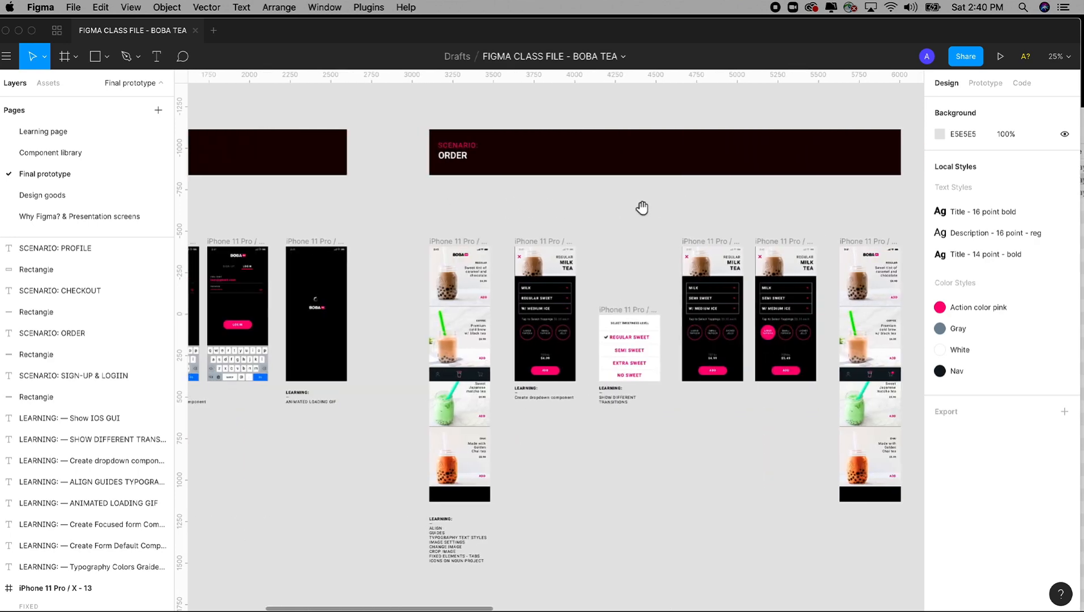
pyautogui.hscroll(-15, 642, 208)
pyautogui.moveTo(443, 210); pyautogui.dragTo(793, 447)
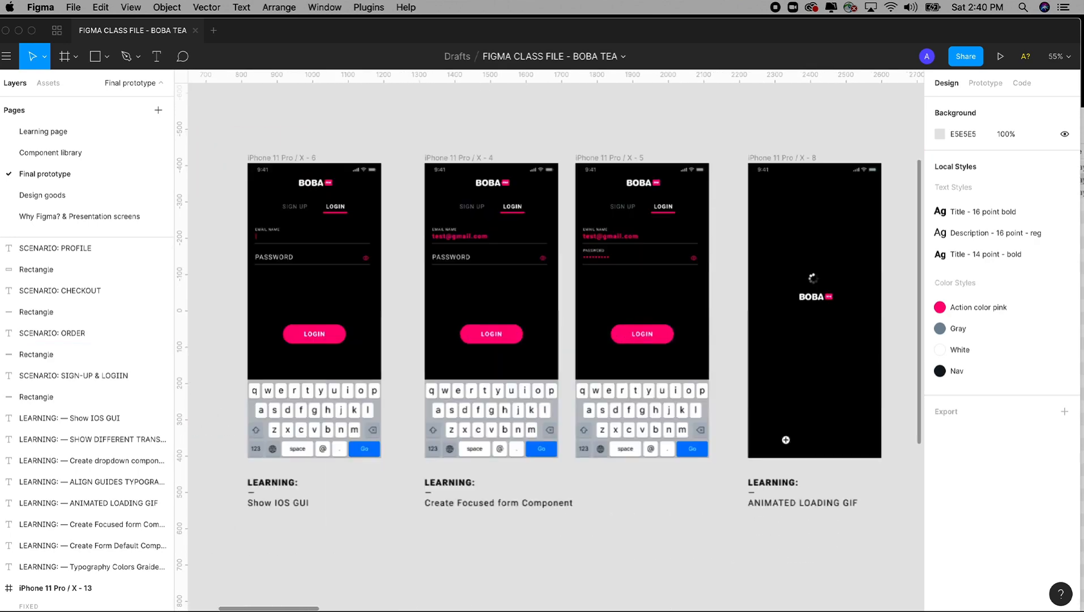
# Select the iPhone 11 Pro / X - 6 frame, view its prototype connections, and return to its design properties.
pyautogui.click(271, 159)
pyautogui.hotkey('alt', '9')
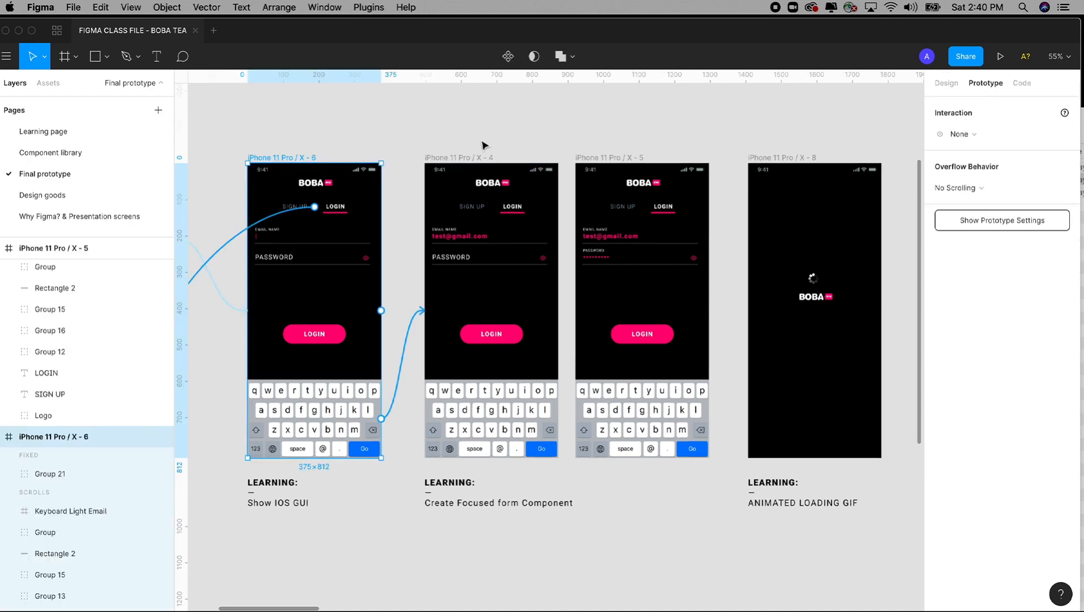
pyautogui.click(945, 84)
pyautogui.hscroll(-5, 566, 266)
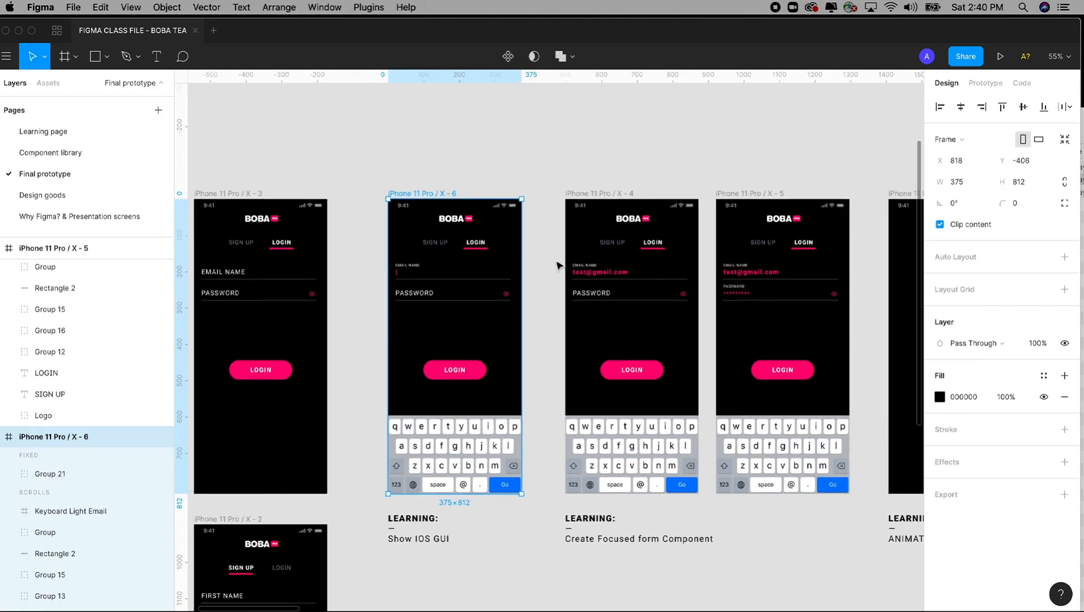
# Switch to the Design goods page and examine the Boba logos, icons, drink photos and map artwork.
pyautogui.click(44, 195)
pyautogui.press('z')
pyautogui.moveTo(275, 233); pyautogui.dragTo(428, 352)
pyautogui.press('space')
pyautogui.moveTo(469, 391); pyautogui.dragTo(467, 376)
pyautogui.press('z')
pyautogui.moveTo(455, 153); pyautogui.dragTo(549, 270)
pyautogui.press('space')
pyautogui.moveTo(600, 310); pyautogui.dragTo(75, 327)
pyautogui.moveTo(512, 308); pyautogui.dragTo(497, 309)
pyautogui.press('super+minus')
pyautogui.press('super+minus')
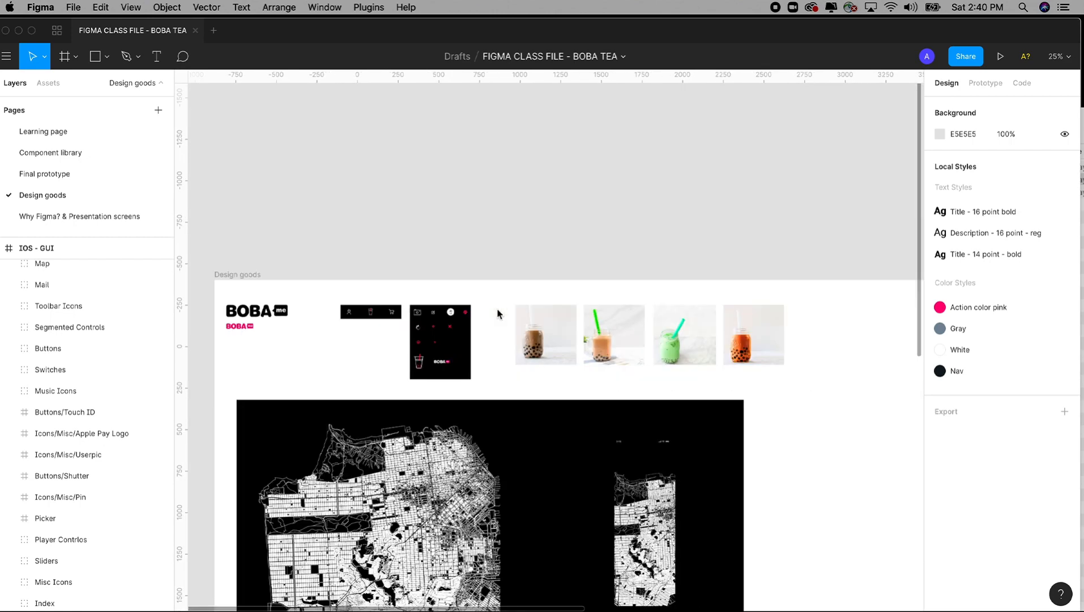
# Examine the iOS 10 component set in the IOS - GUI frame on the Design goods page.
pyautogui.press('super+minus')
pyautogui.press('space')
pyautogui.moveTo(561, 316); pyautogui.dragTo(320, 199)
pyautogui.press('z')
pyautogui.moveTo(536, 171); pyautogui.dragTo(841, 465)
pyautogui.press('space')
pyautogui.moveTo(754, 395); pyautogui.dragTo(814, 393)
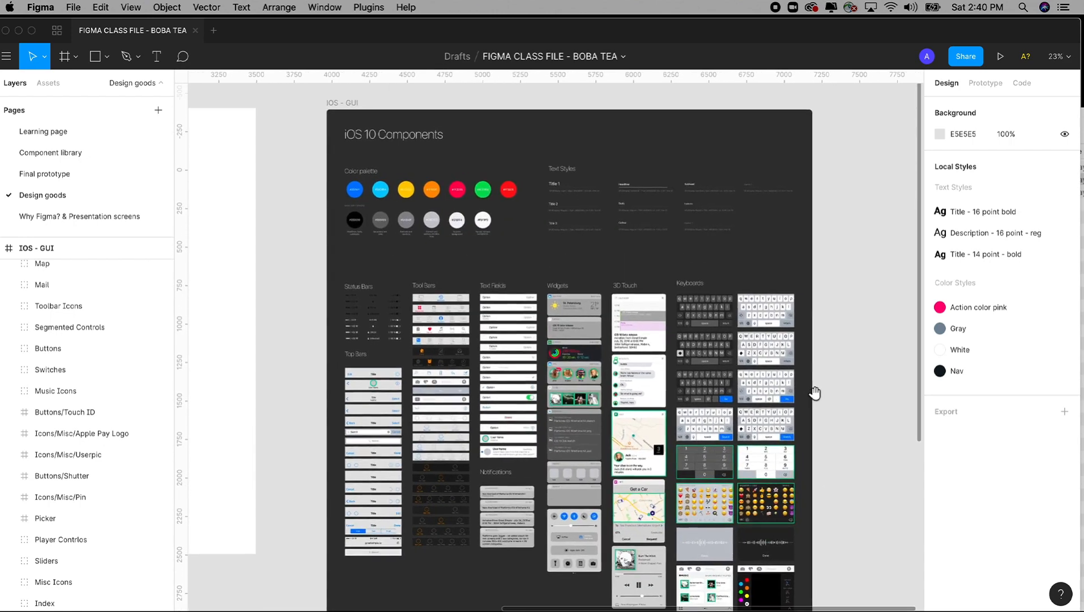
# Examine the iOS 10 keyboards, bars, text fields and widgets in the IOS - GUI frame, selecting the light uppercase search keyboard.
pyautogui.press('z')
pyautogui.moveTo(340, 217); pyautogui.dragTo(799, 467)
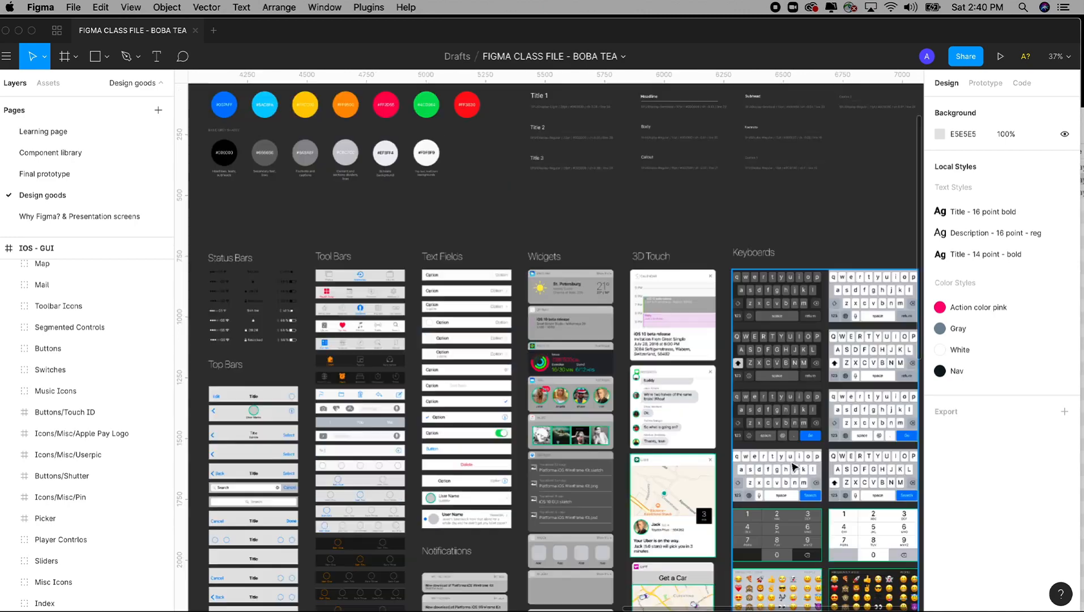
pyautogui.scroll(-8, 799, 467)
pyautogui.hscroll(5, 798, 468)
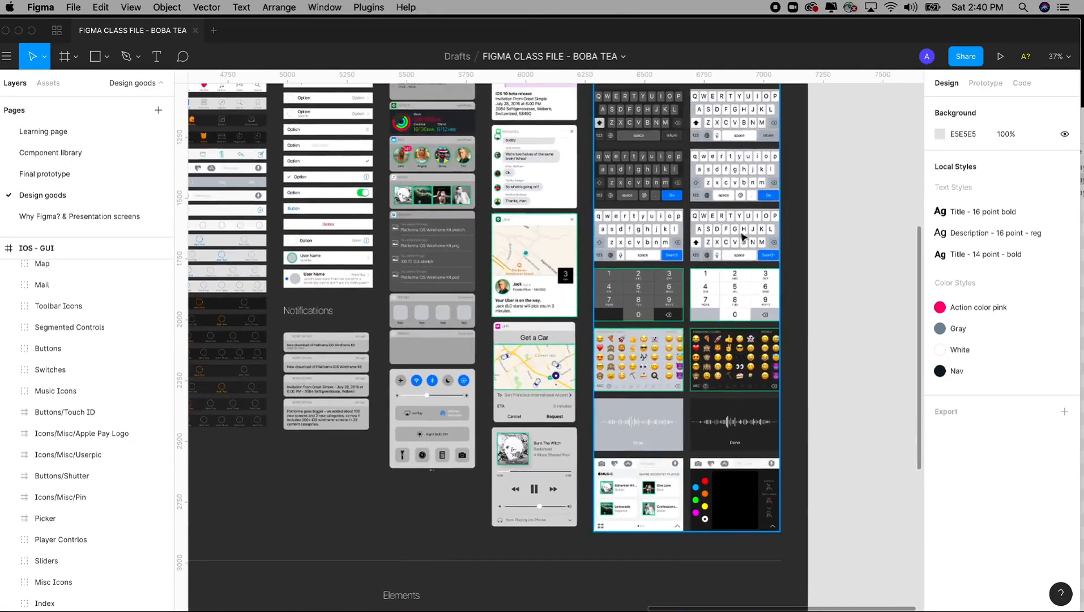
pyautogui.doubleClick(736, 239)
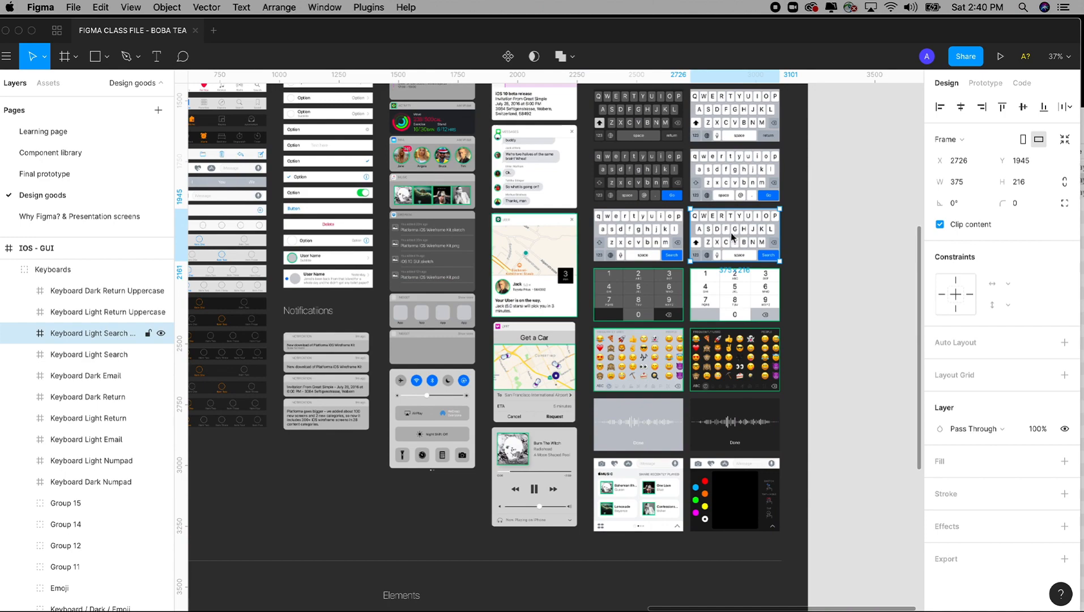
pyautogui.hscroll(-6, 735, 237)
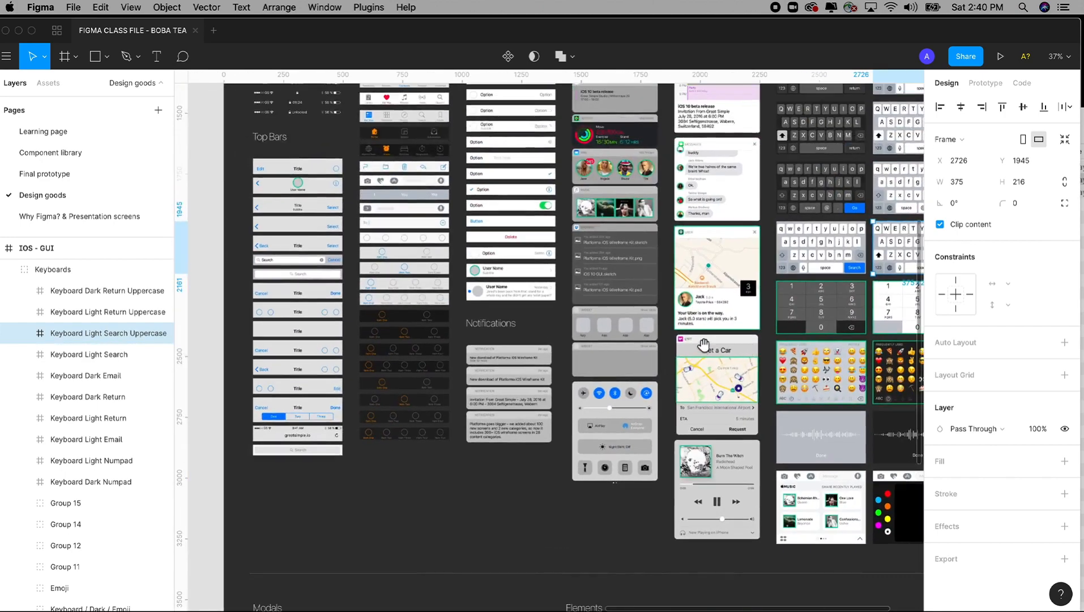
pyautogui.moveTo(703, 346); pyautogui.dragTo(669, 420)
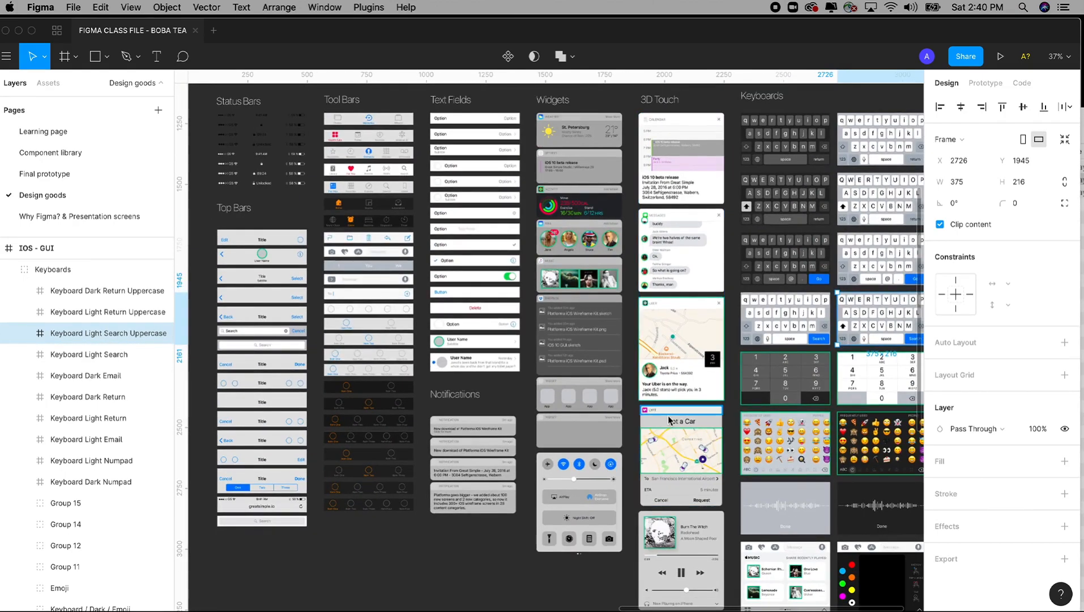
pyautogui.scroll(-2, 668, 416)
pyautogui.scroll(-3, 670, 419)
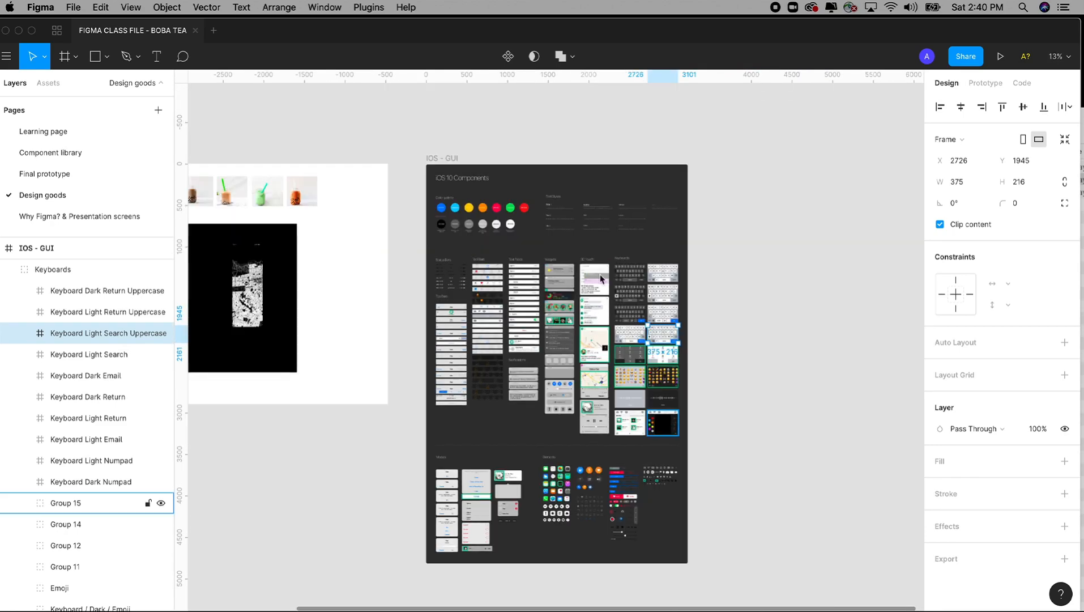
pyautogui.moveTo(421, 133); pyautogui.dragTo(537, 157)
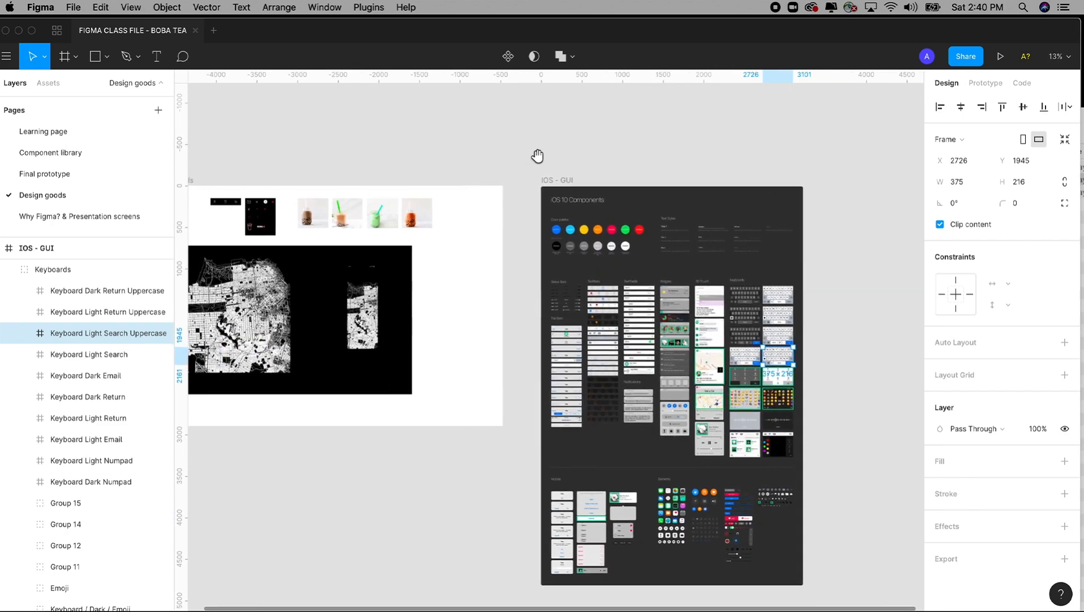
# Go to the Learning page and add a page to the file named "New page".
pyautogui.click(66, 132)
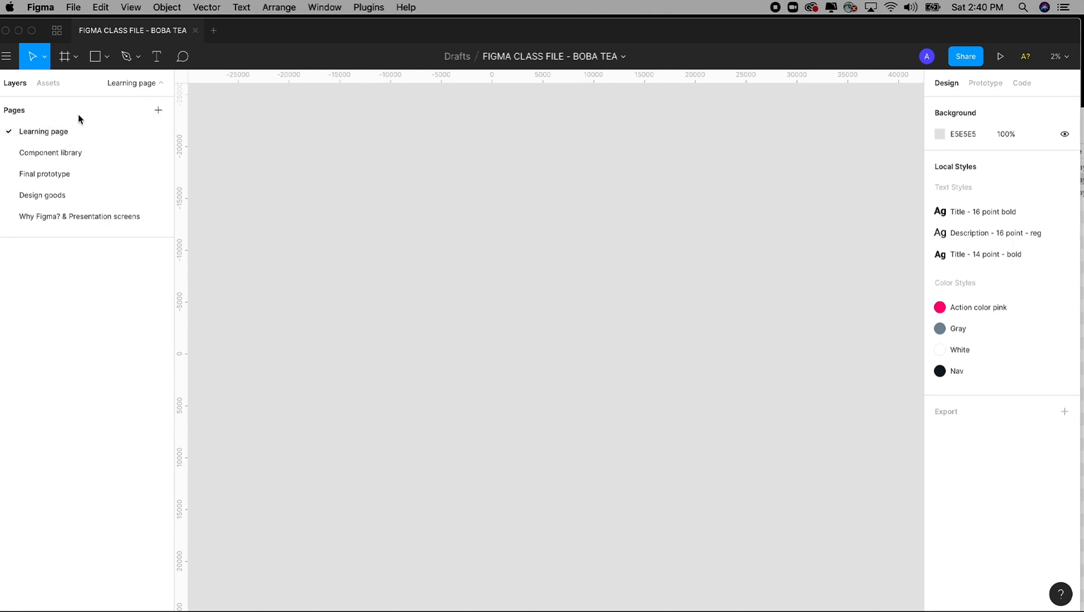
pyautogui.click(159, 112)
pyautogui.moveTo(66, 236); pyautogui.dragTo(11, 236)
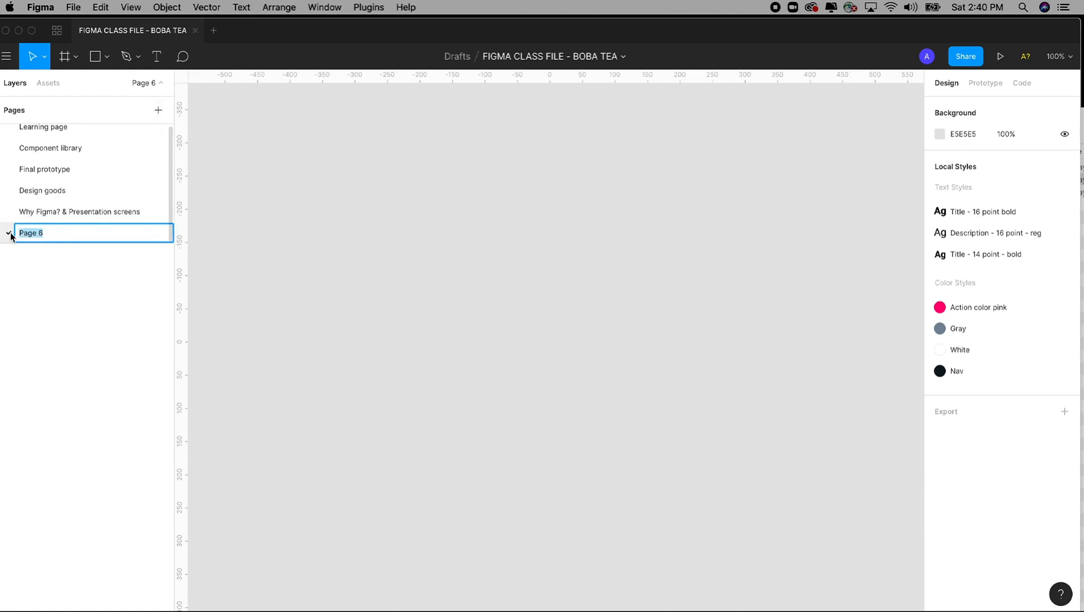
pyautogui.write('New p')
pyautogui.press('Return')
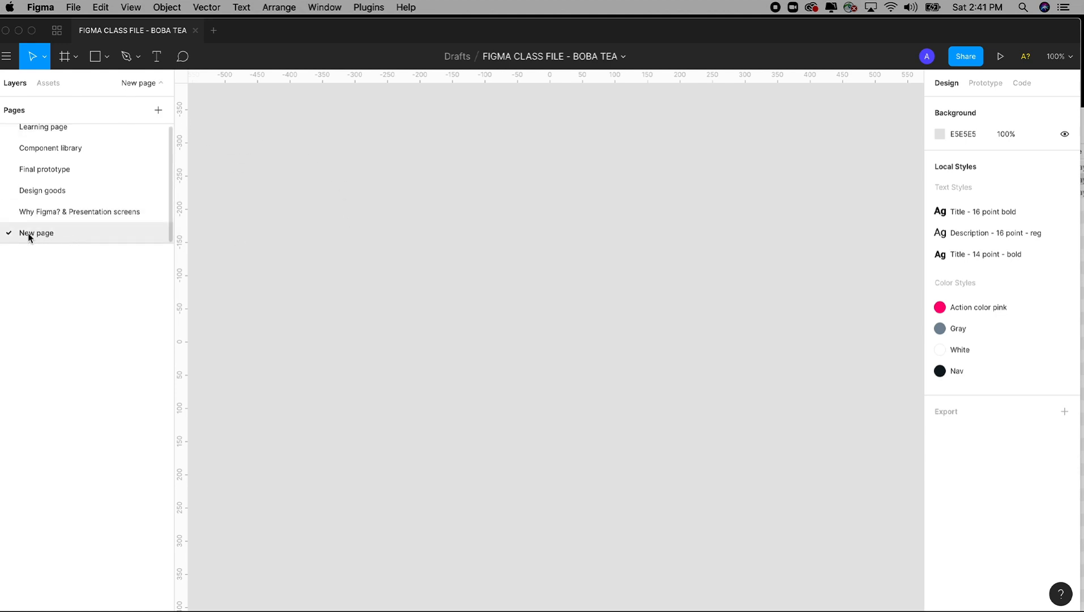
# Delete the page named "New page" from the file.
pyautogui.moveTo(39, 242); pyautogui.dragTo(41, 239)
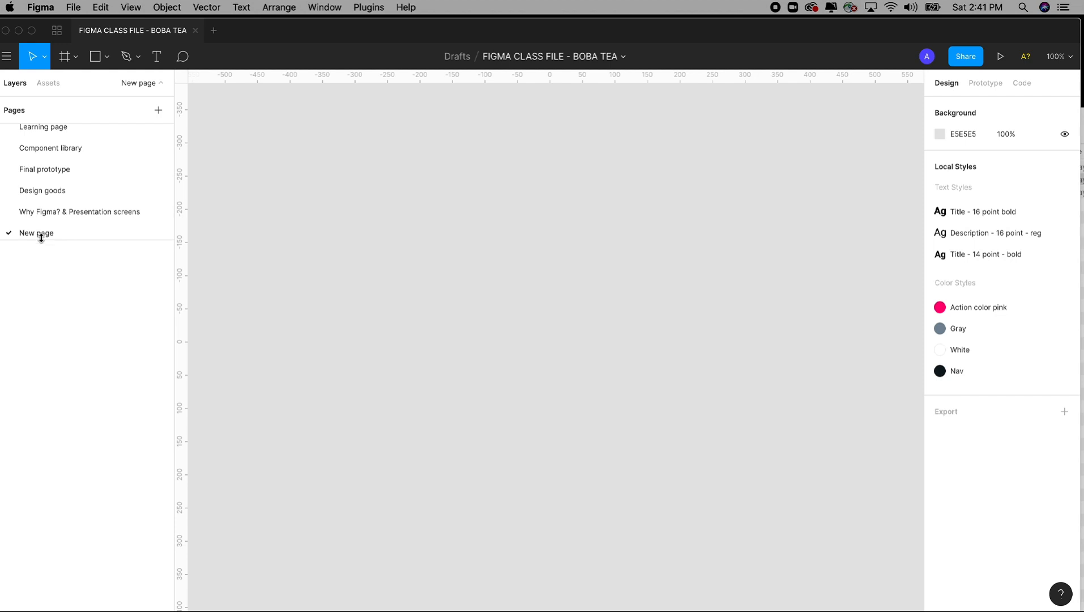
pyautogui.rightClick(45, 233)
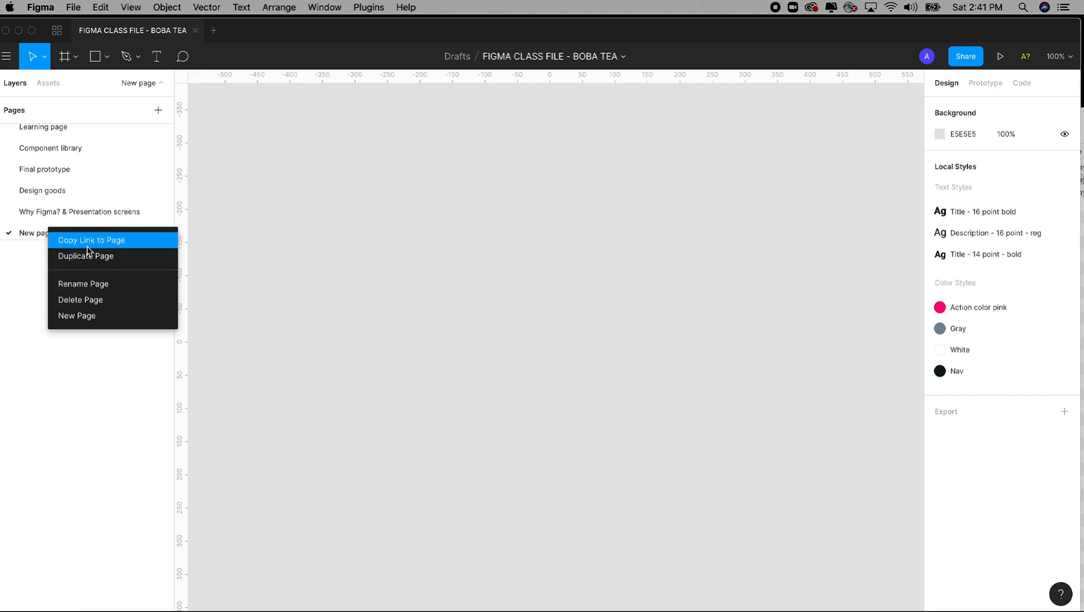
pyautogui.click(80, 300)
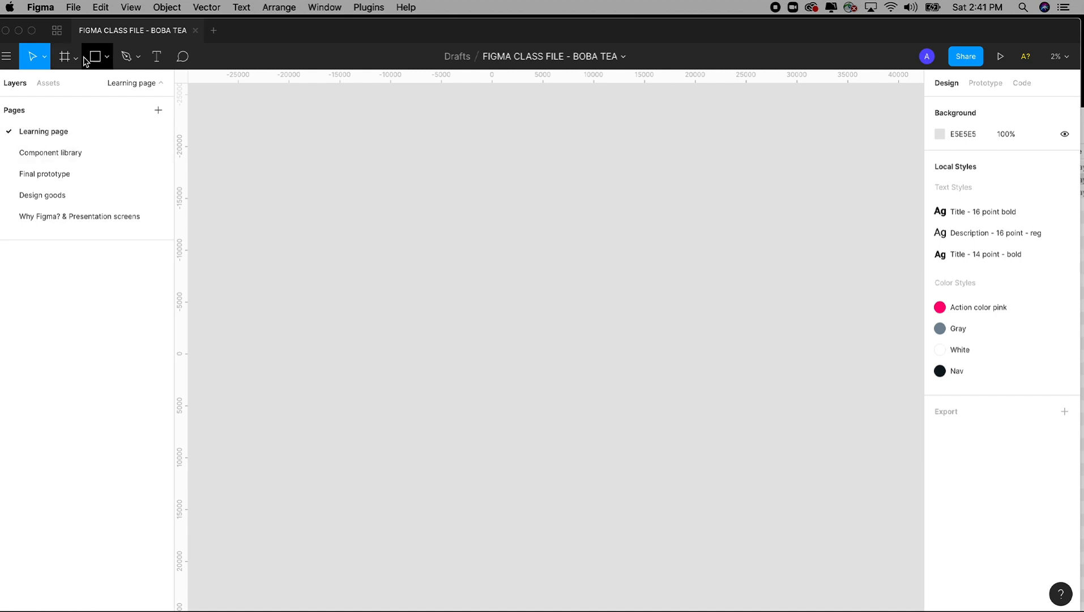
# Review the tools grouped with Move, Frame and Rectangle, including Scale, Slice, Line, Arrow, Ellipse, Polygon, Star and Place Image.
pyautogui.click(44, 58)
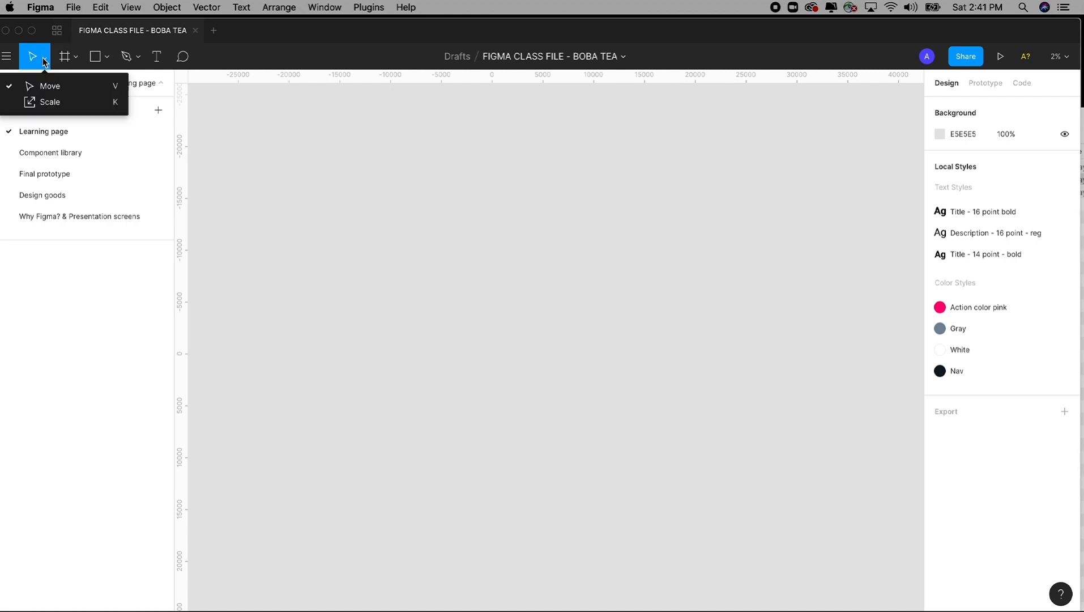
pyautogui.click(261, 135)
pyautogui.click(74, 59)
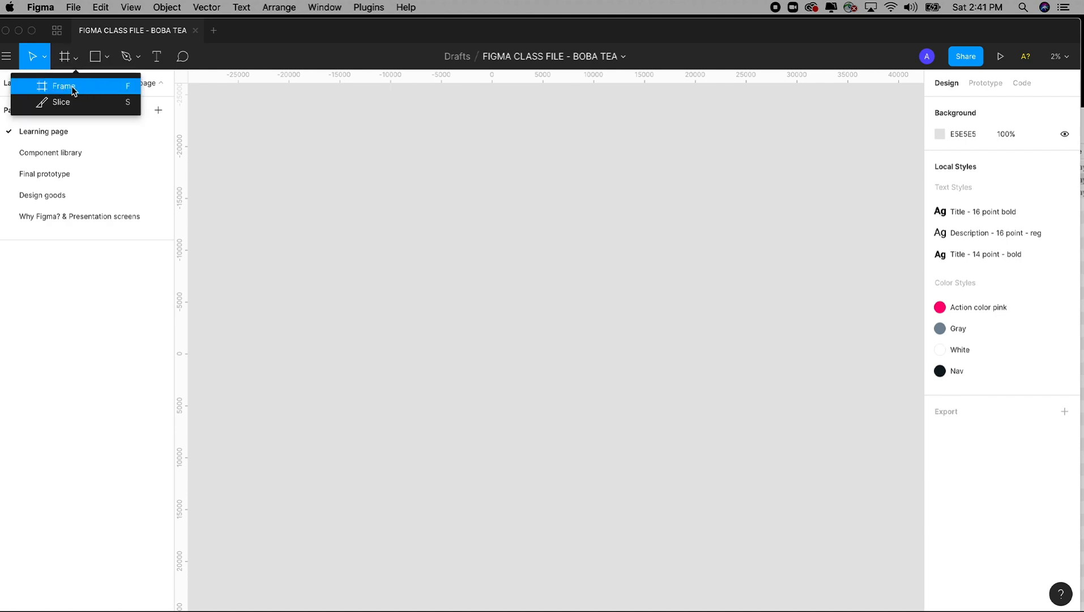
pyautogui.click(284, 115)
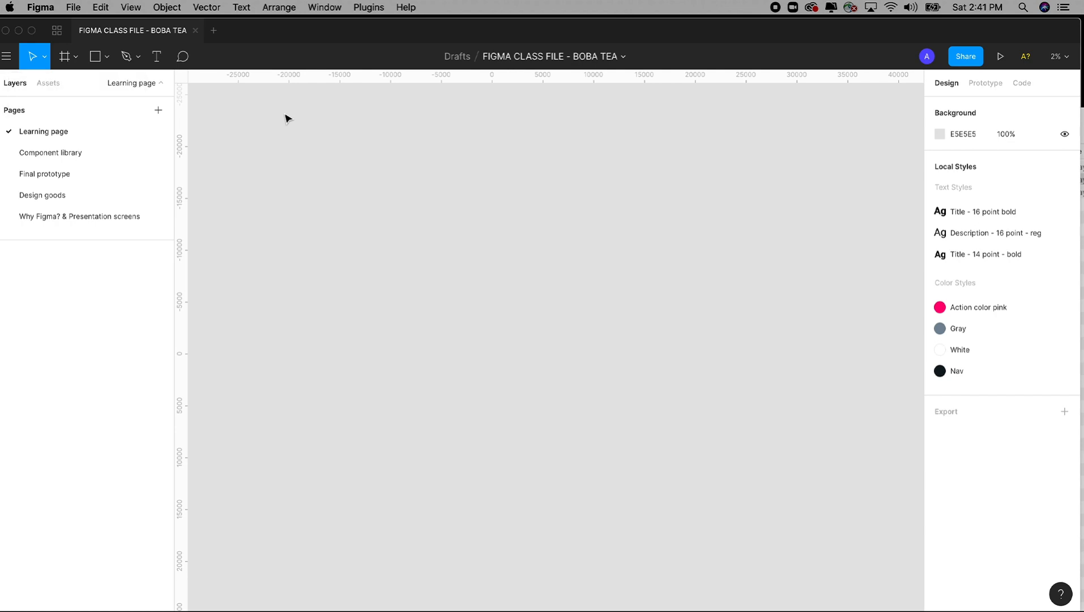
pyautogui.click(108, 58)
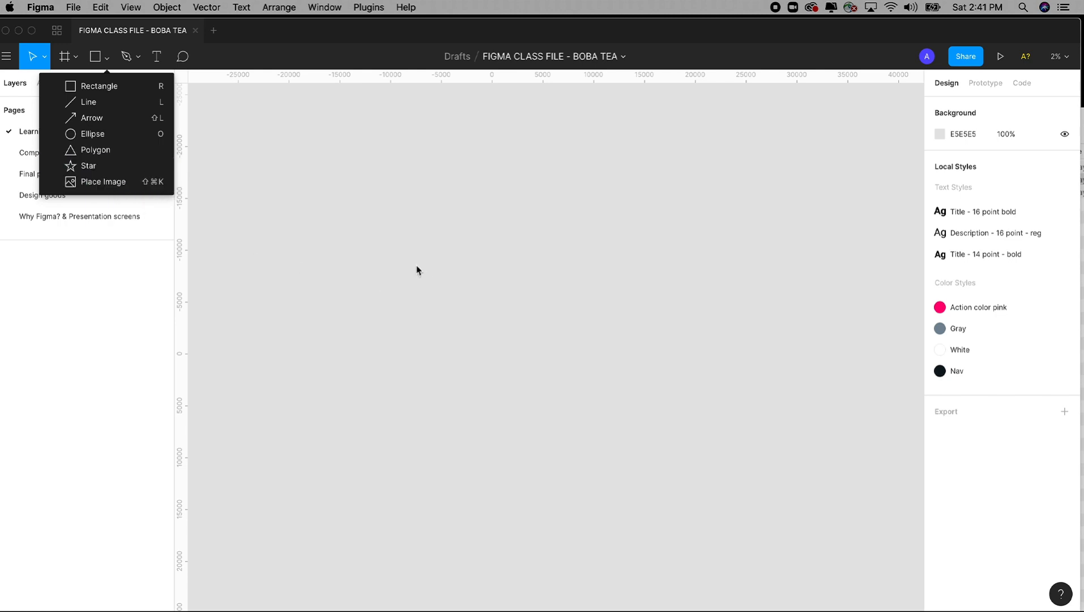
pyautogui.click(445, 240)
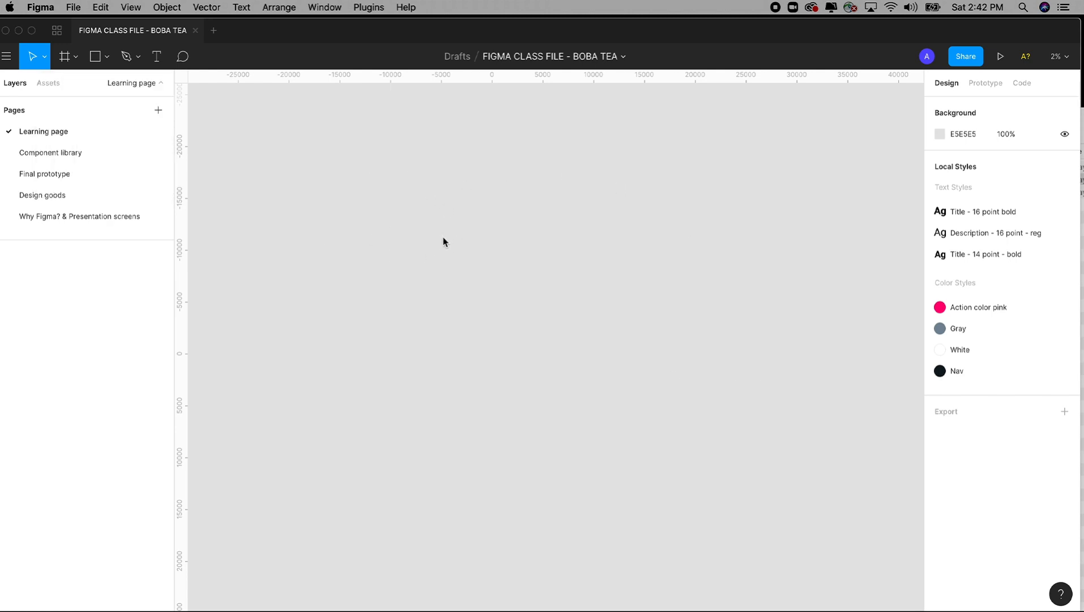
# Draw a closed, irregular six-sided outline with the Pen tool on the empty canvas of the Learning page.
pyautogui.click(134, 63)
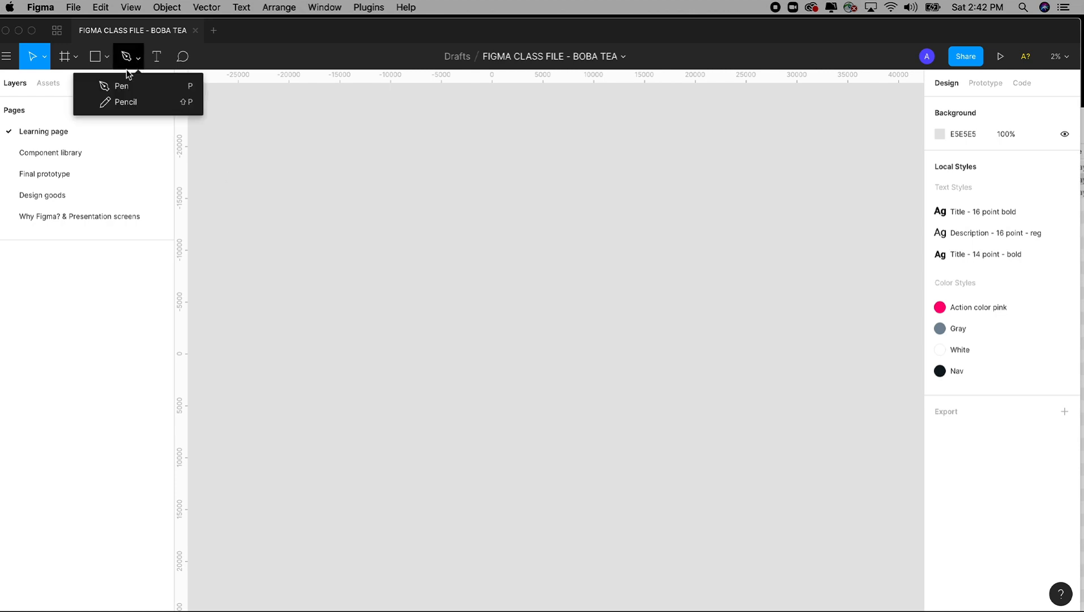
pyautogui.click(119, 85)
pyautogui.click(348, 237)
pyautogui.click(358, 317)
pyautogui.click(442, 316)
pyautogui.click(466, 276)
pyautogui.click(453, 237)
pyautogui.click(395, 222)
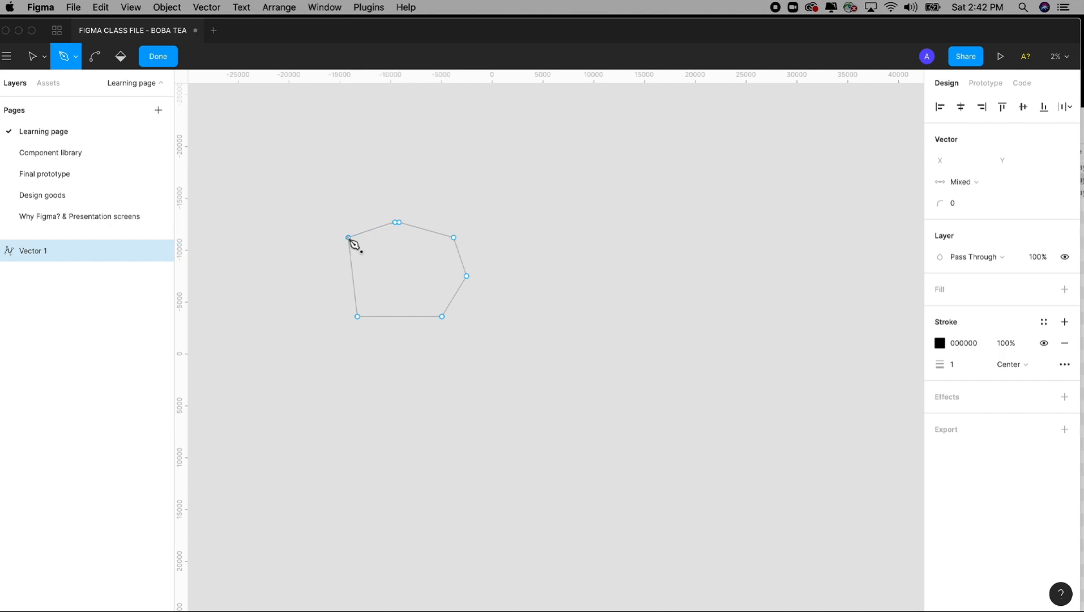
pyautogui.click(486, 246)
pyautogui.press('Escape')
# Delete all points of the six-sided pen outline and finish vector editing.
pyautogui.moveTo(293, 189); pyautogui.dragTo(597, 386)
pyautogui.press('Delete')
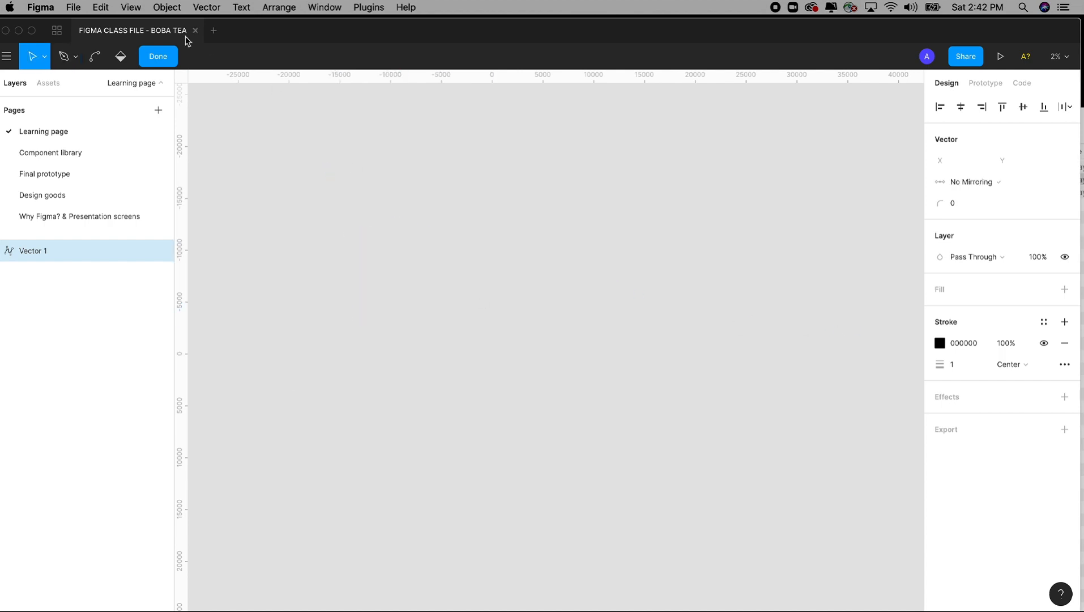
pyautogui.click(155, 60)
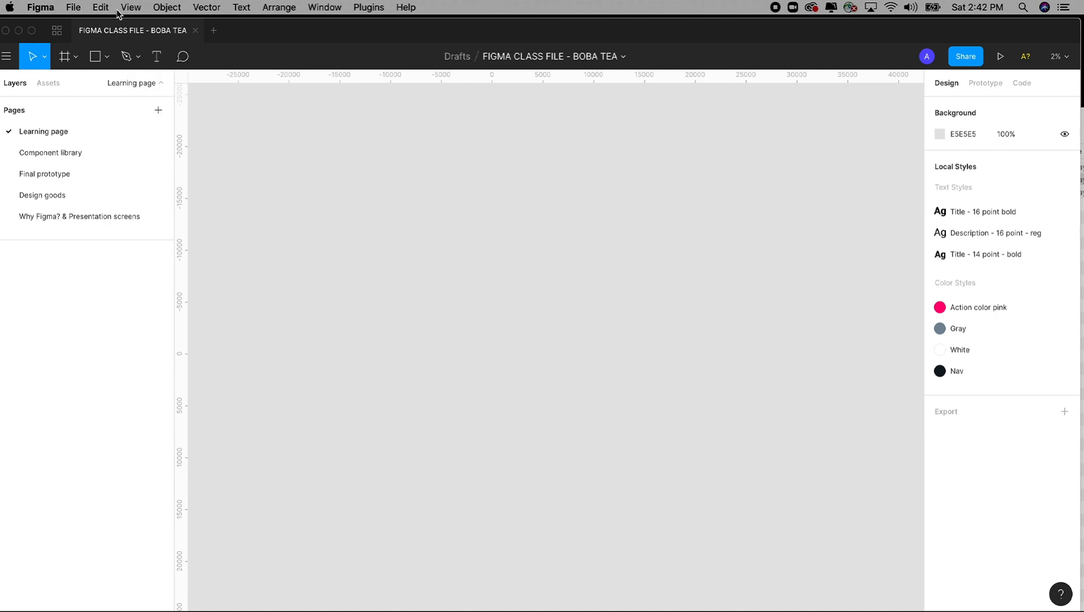
# Review the application's available file, view, object, vector, arrange, window and plugin commands.
pyautogui.click(74, 7)
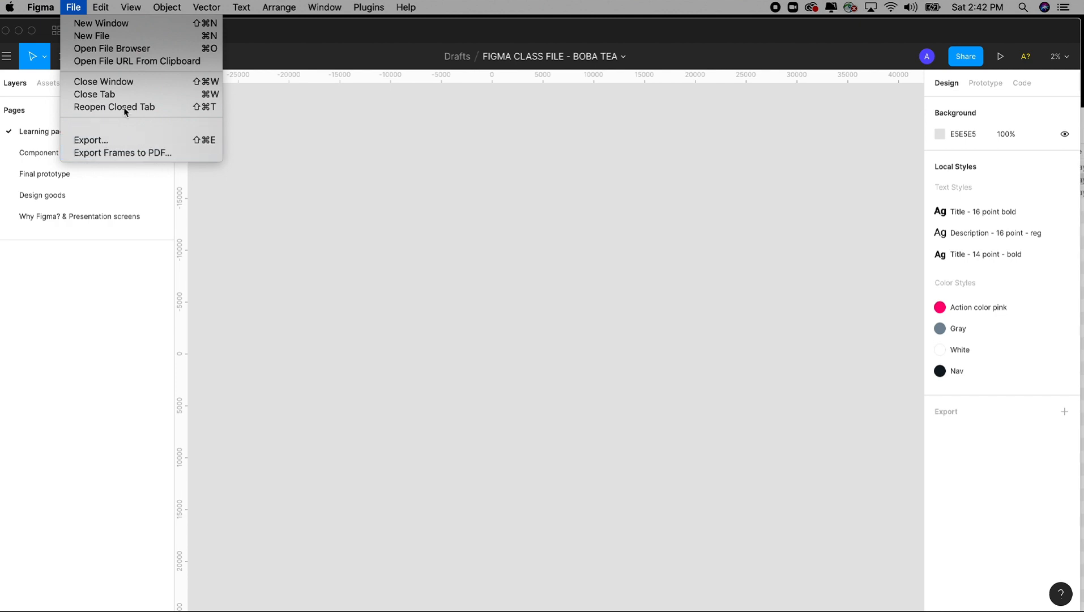
pyautogui.moveTo(101, 6)
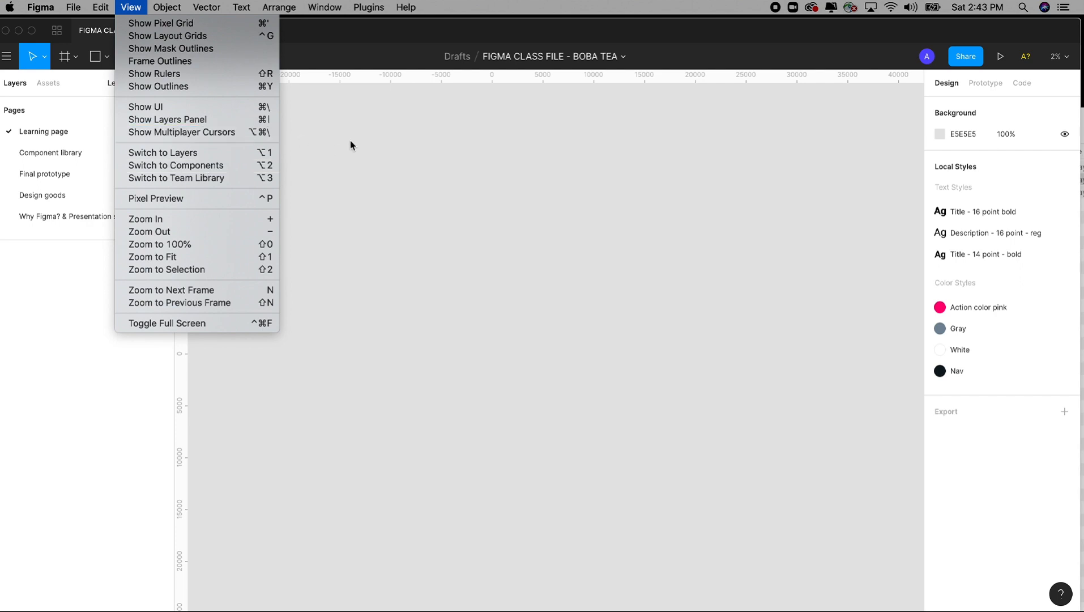
pyautogui.moveTo(174, 4)
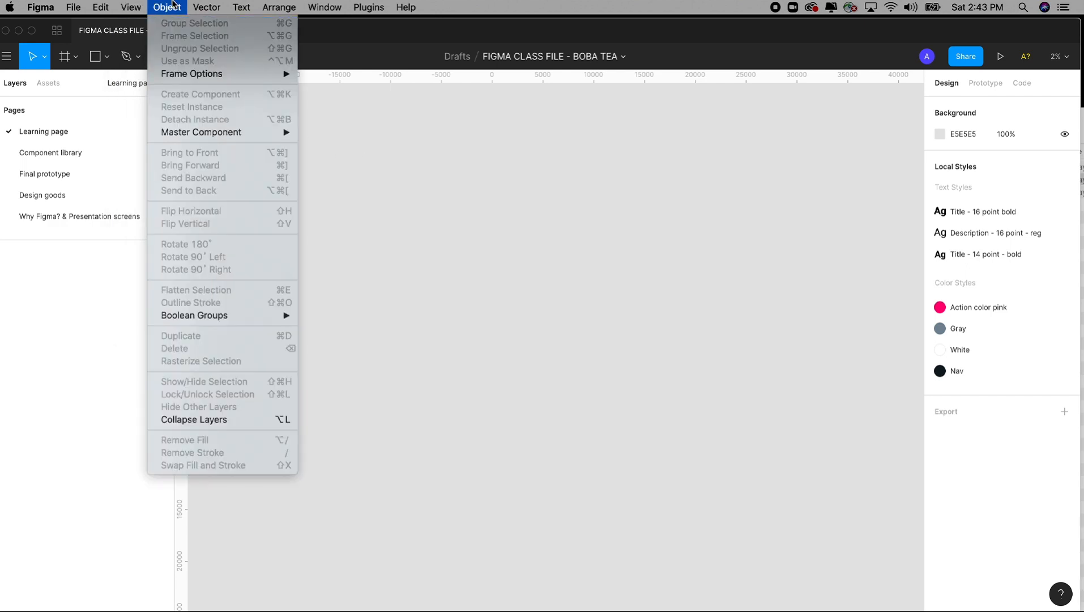
pyautogui.moveTo(209, 5)
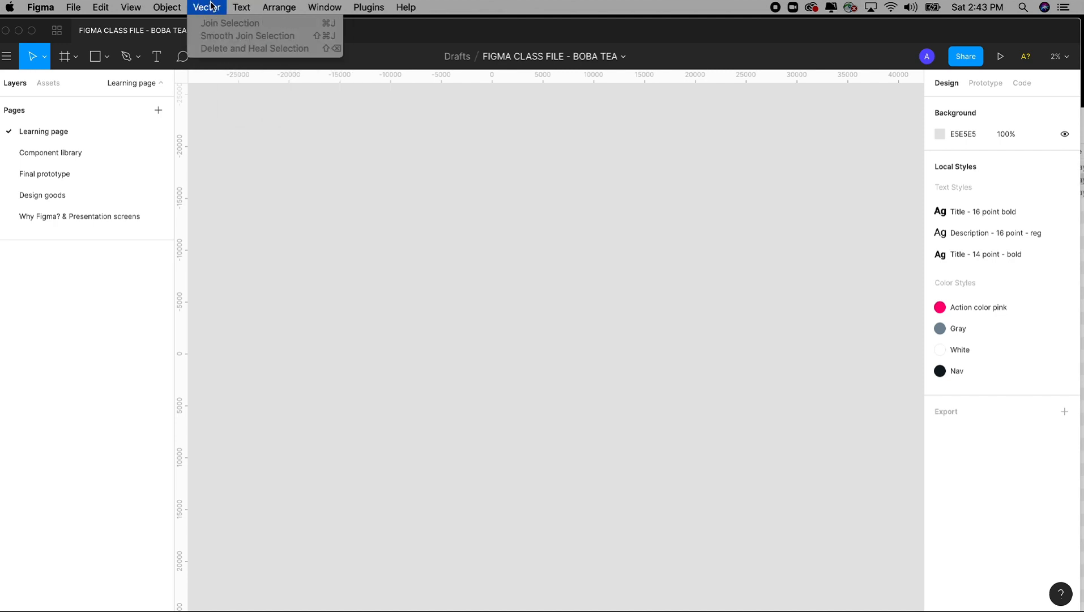
pyautogui.moveTo(245, 5)
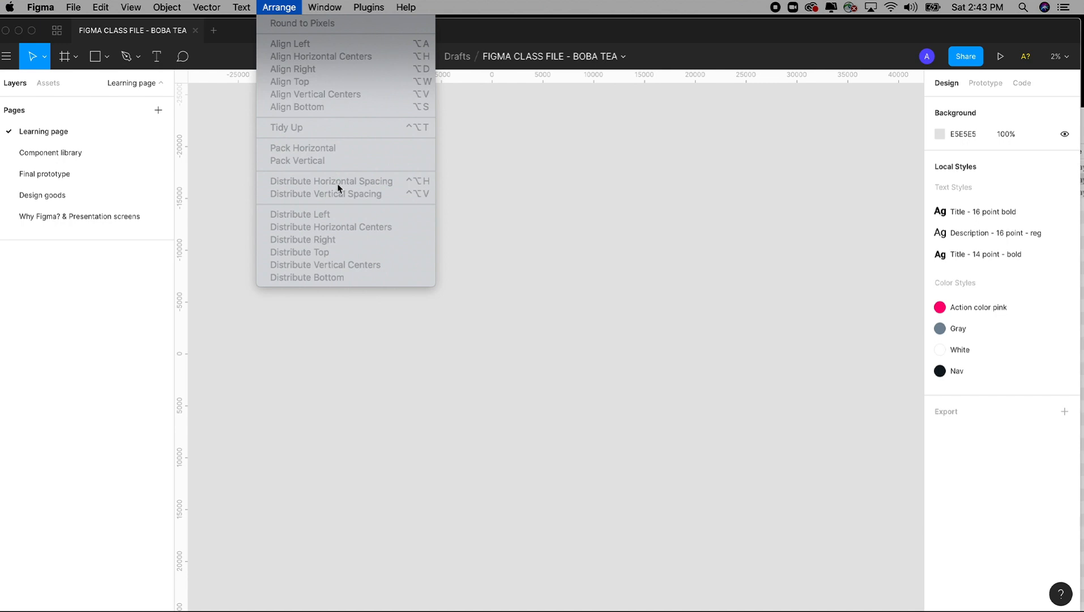
pyautogui.moveTo(324, 8)
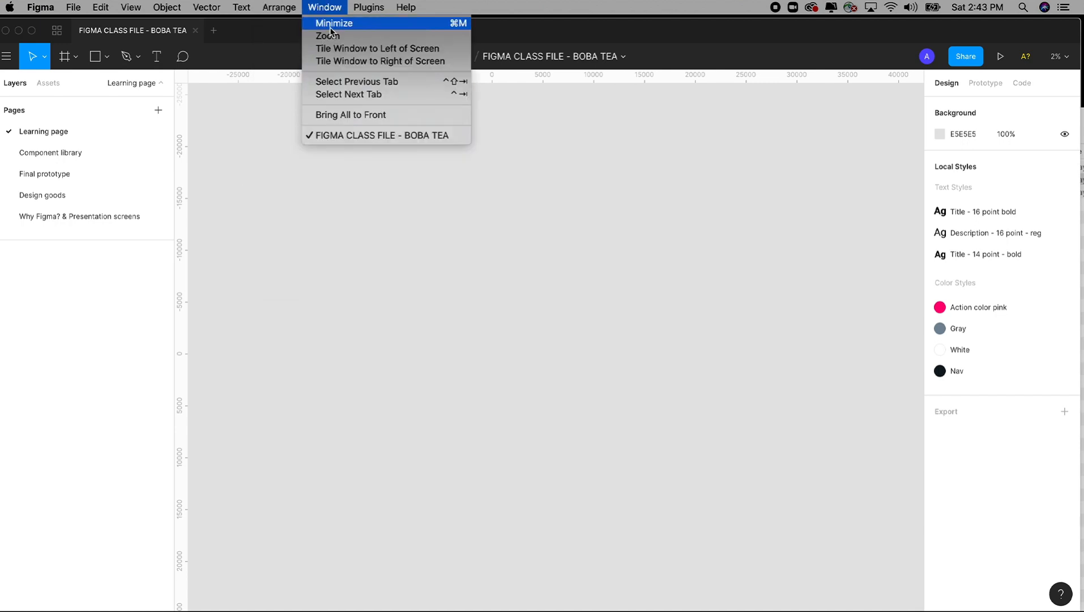
pyautogui.moveTo(374, 6)
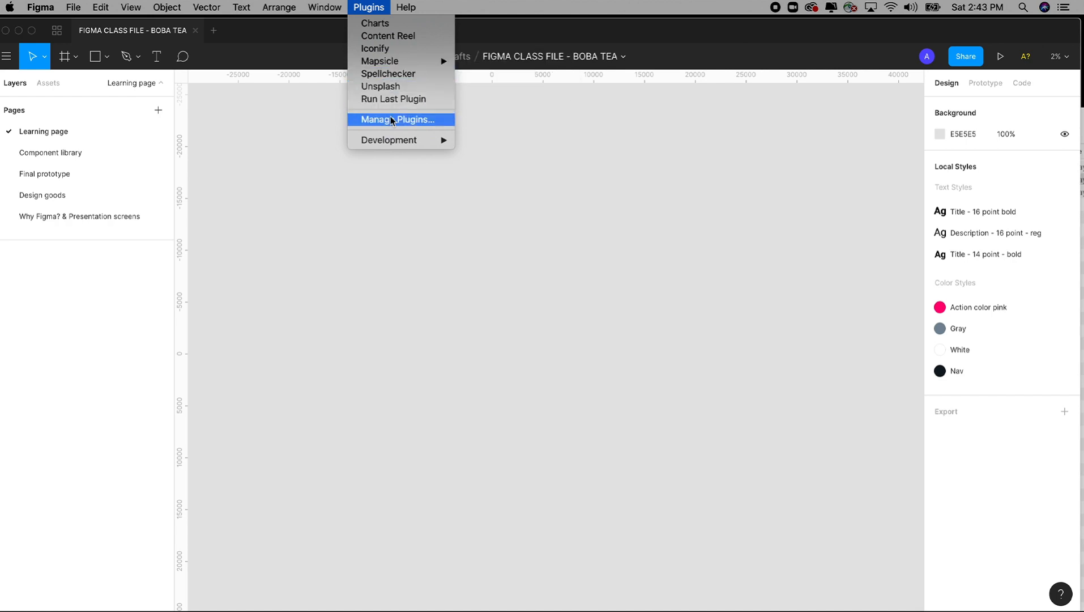
# Search the help topics for "keyboard", and clear the search.
pyautogui.click(412, 8)
pyautogui.click(412, 8)
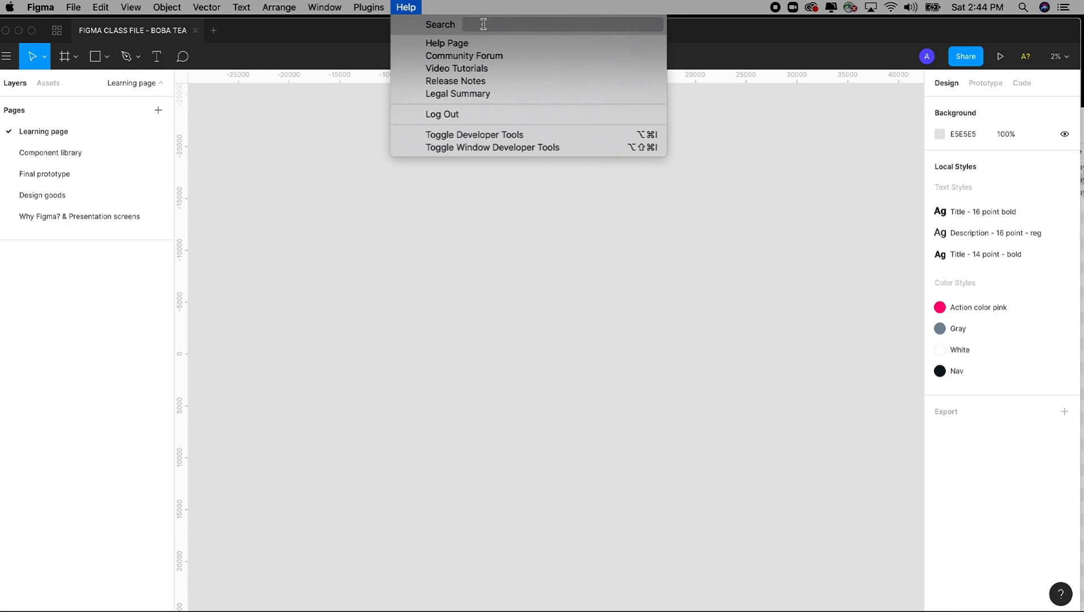
pyautogui.write('keyboa')
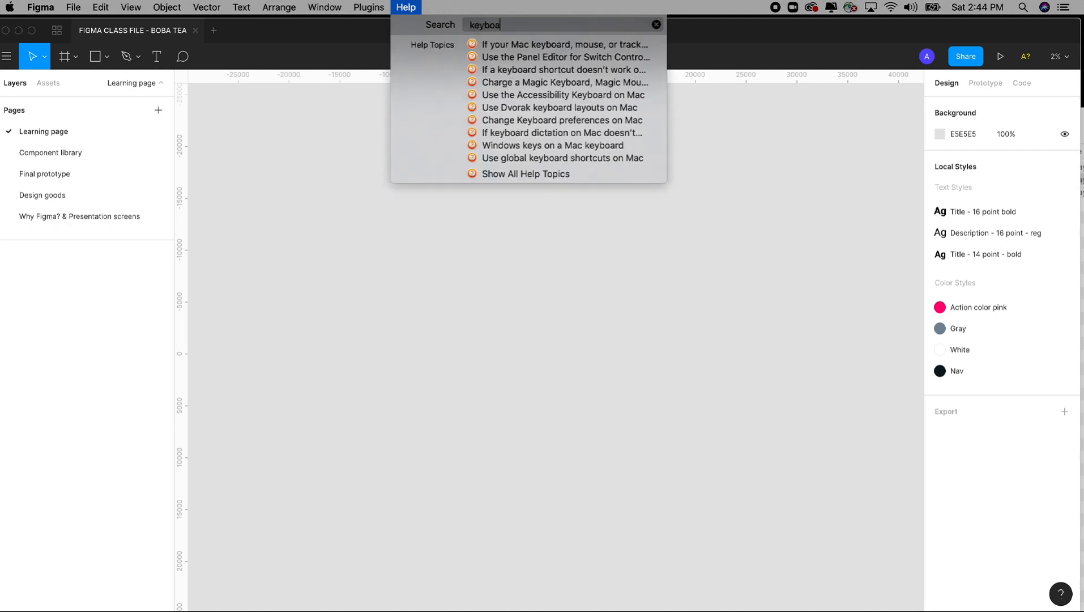
pyautogui.press('BackSpace')
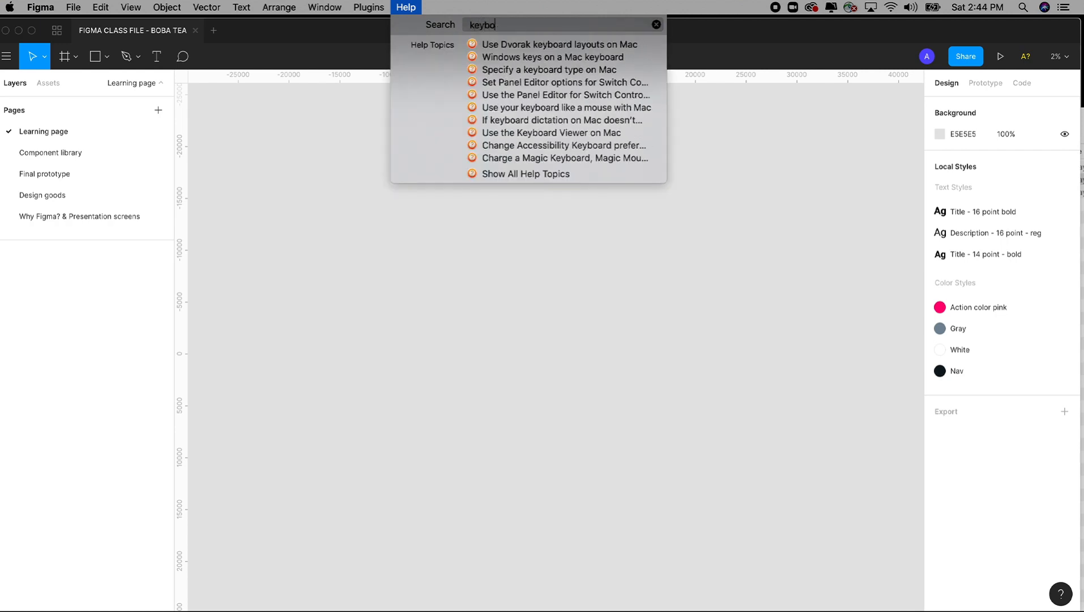
pyautogui.write('ard')
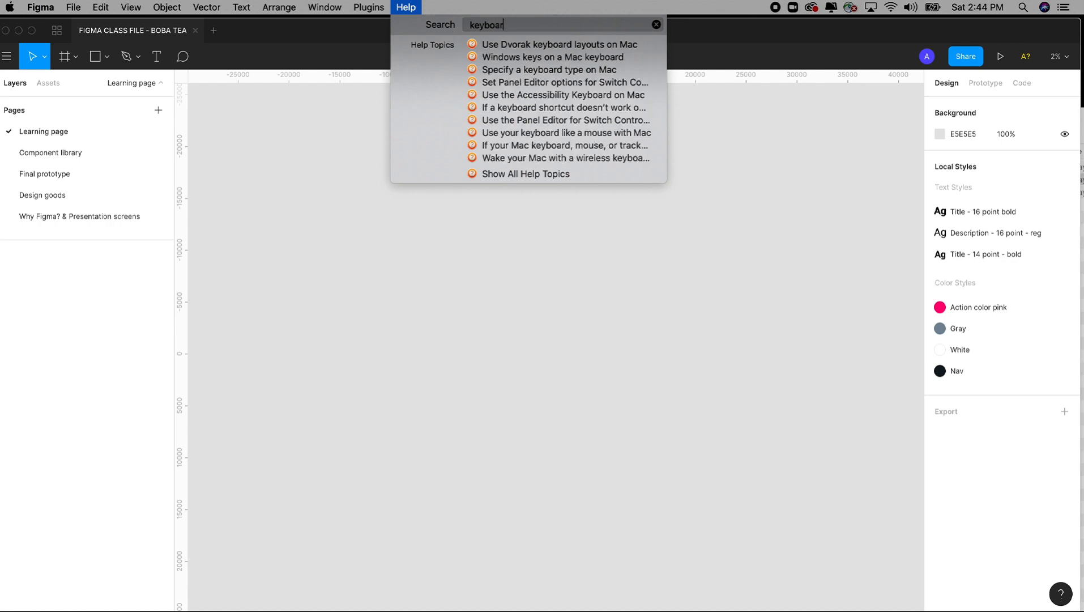
pyautogui.click(431, 253)
pyautogui.click(402, 6)
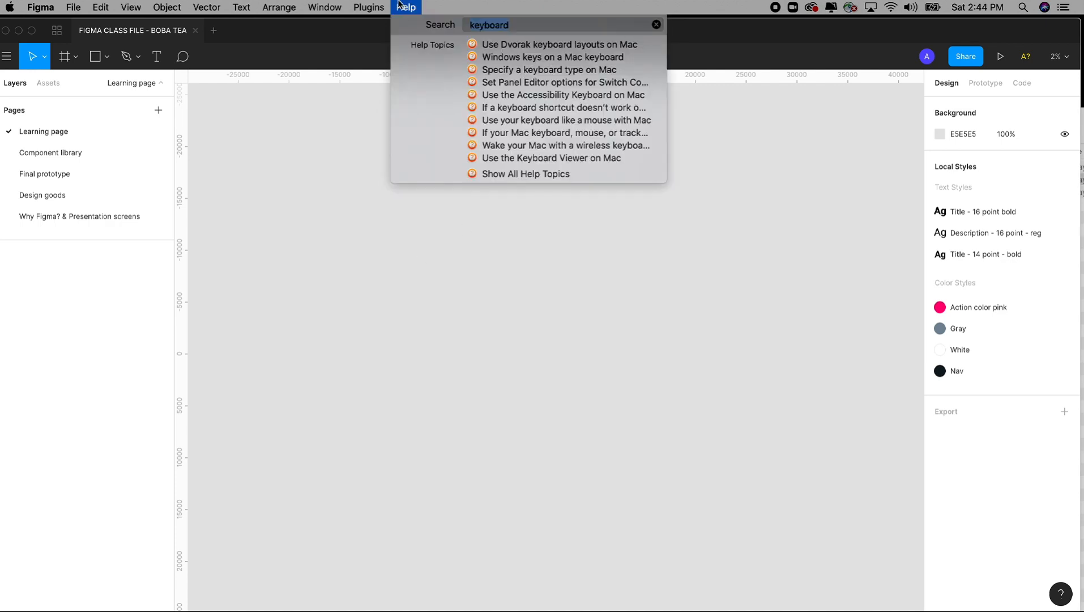
pyautogui.click(656, 24)
pyautogui.click(376, 220)
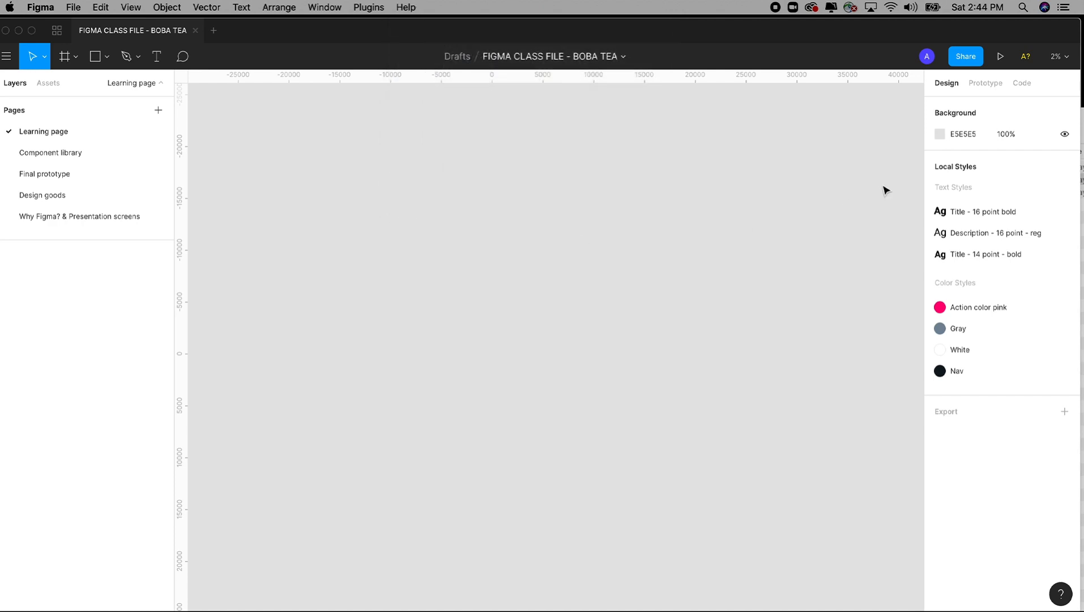
# Draw a rectangle about 17344 × 9472 on the empty canvas of the Learning page.
pyautogui.click(102, 58)
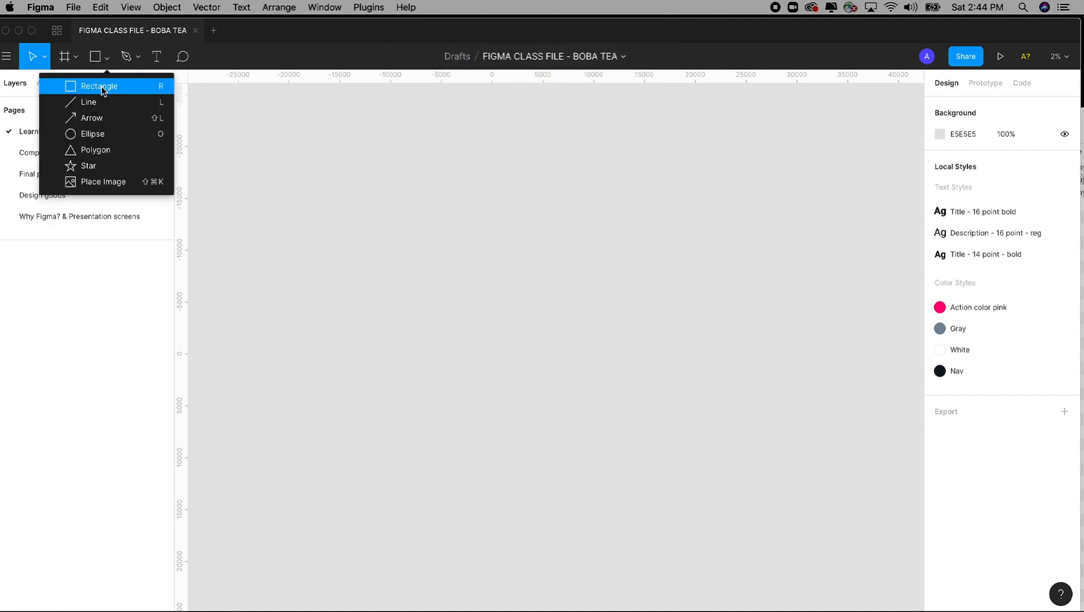
pyautogui.click(102, 85)
pyautogui.moveTo(397, 218); pyautogui.dragTo(574, 315)
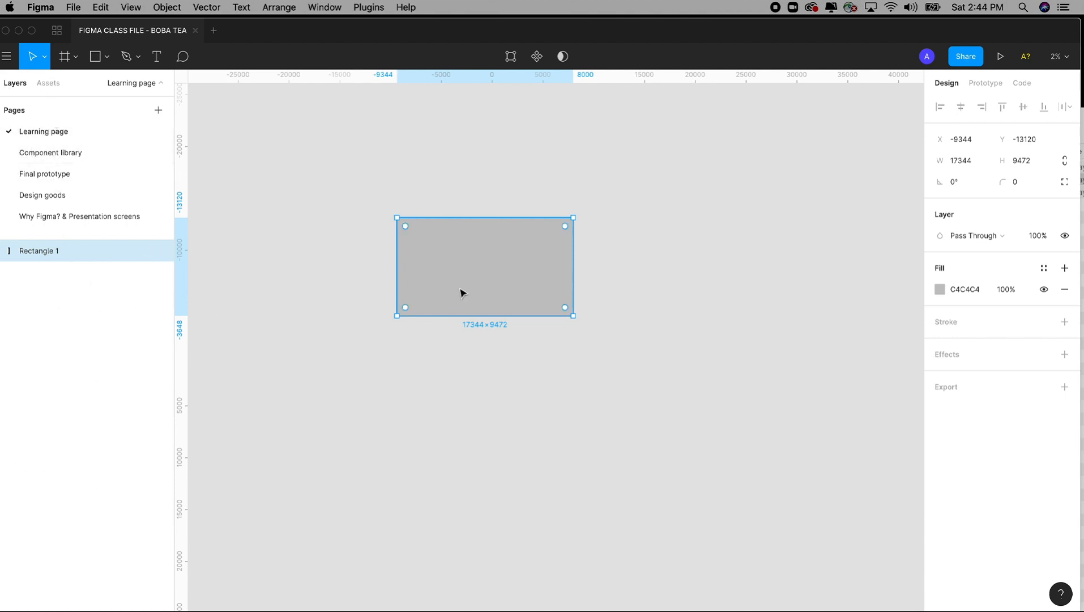
pyautogui.click(672, 253)
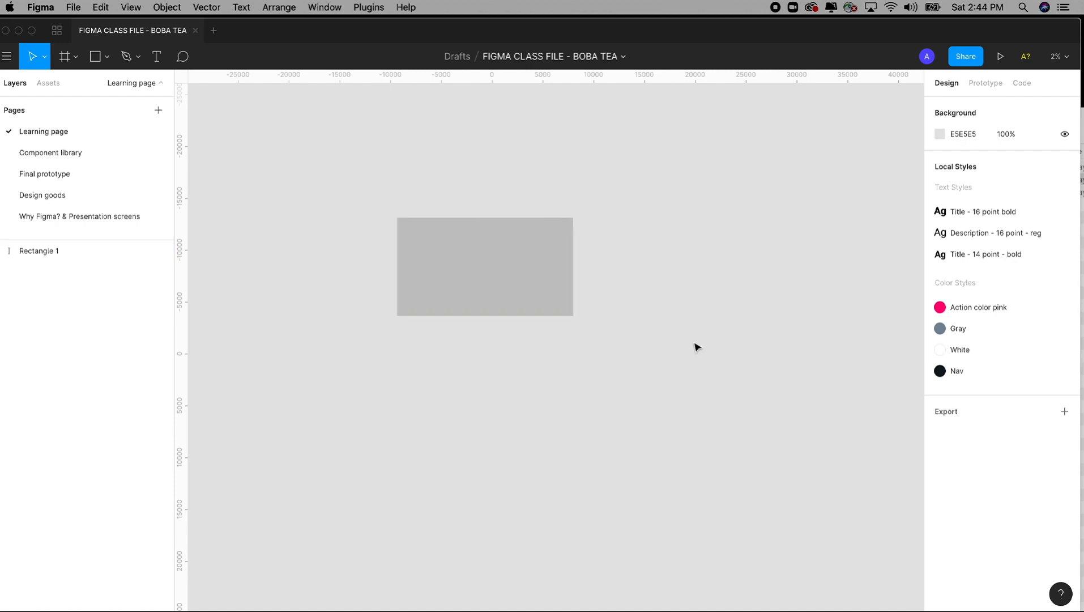
# Nudge the rectangle's width down and up, and set it to 20.
pyautogui.click(504, 261)
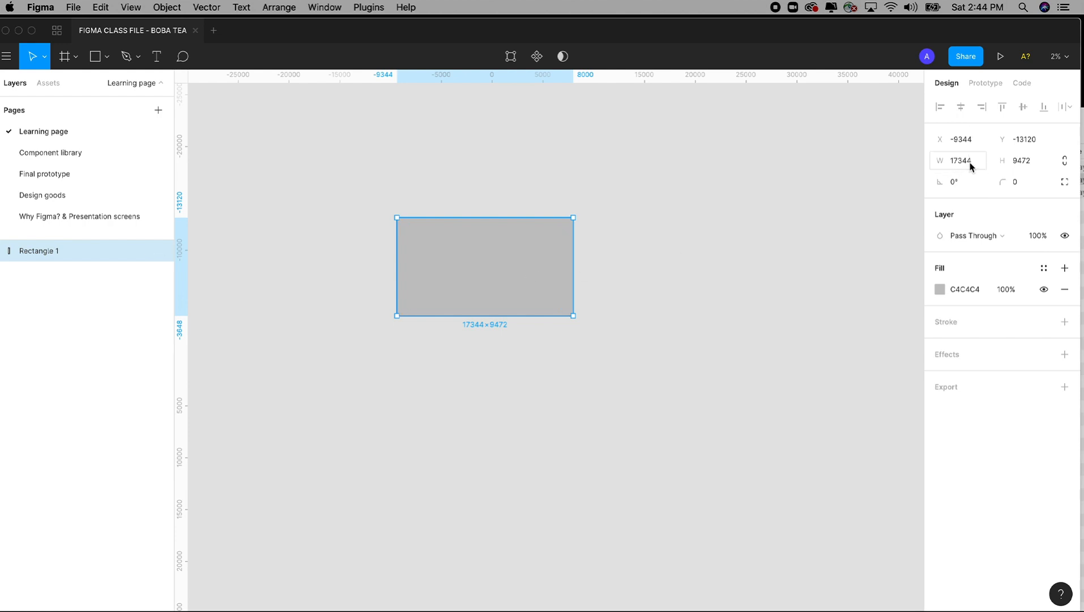
pyautogui.click(939, 162)
pyautogui.hotkey('shift', 'Down')
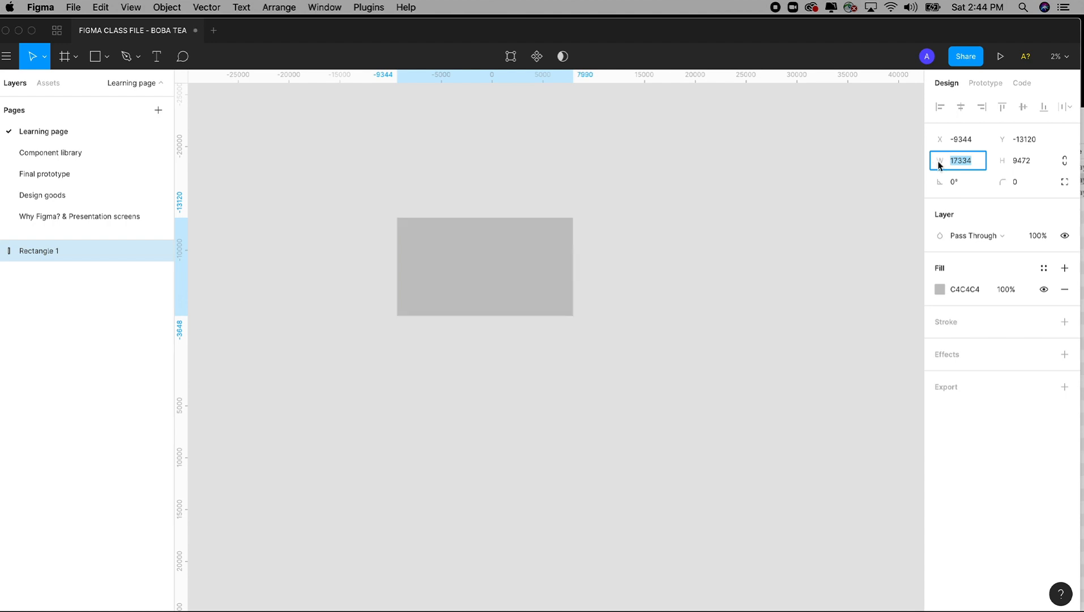
pyautogui.hotkey('shift', 'Up')
pyautogui.write('20')
pyautogui.press('Tab')
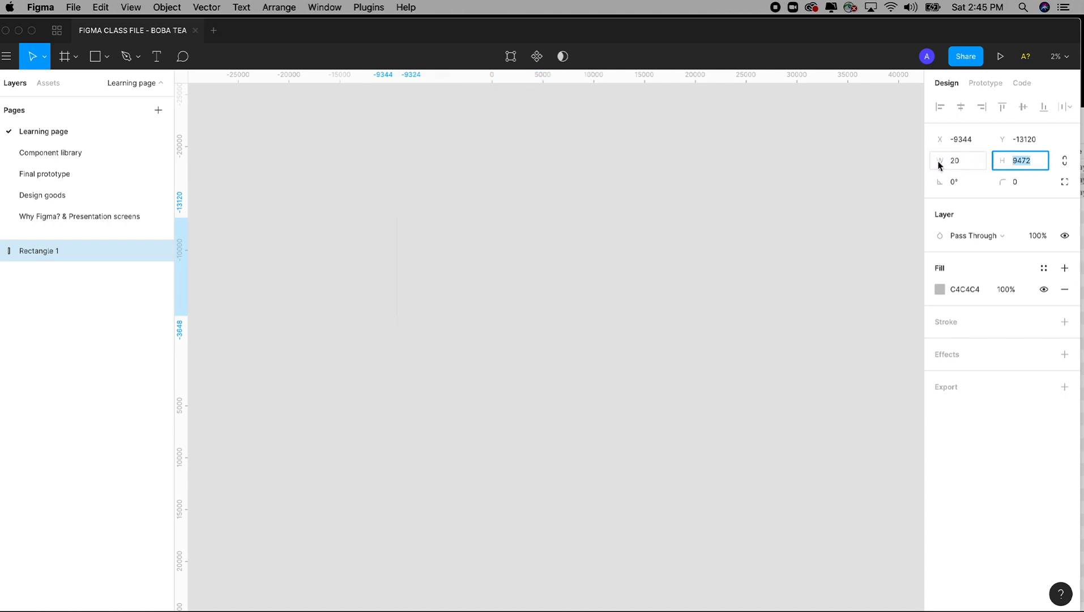
# Set both the width and the height of the rectangle to 2000.
pyautogui.click(971, 160)
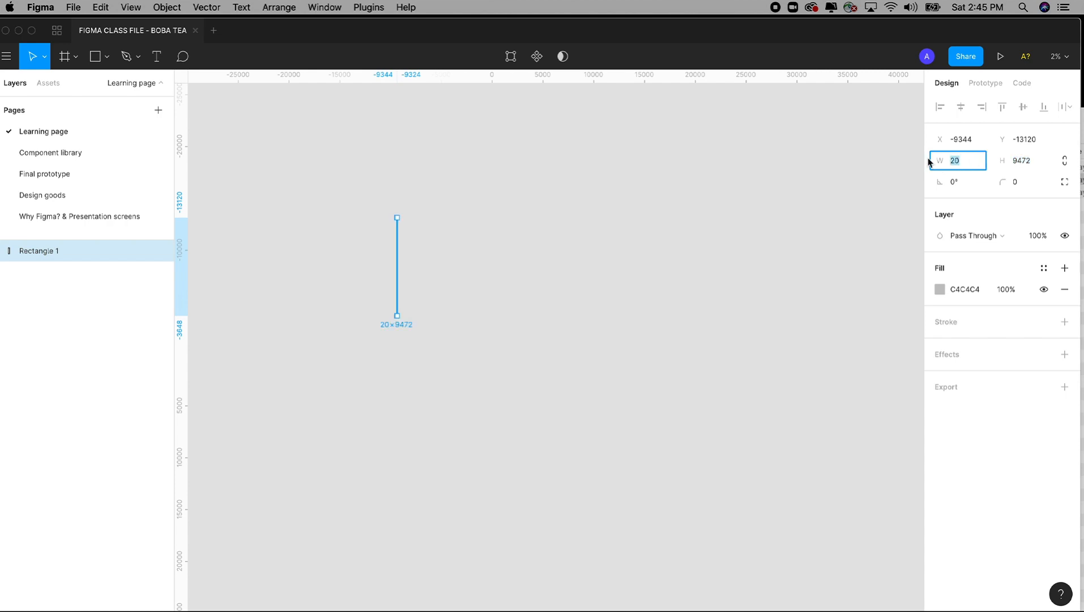
pyautogui.write('20')
pyautogui.press('Tab')
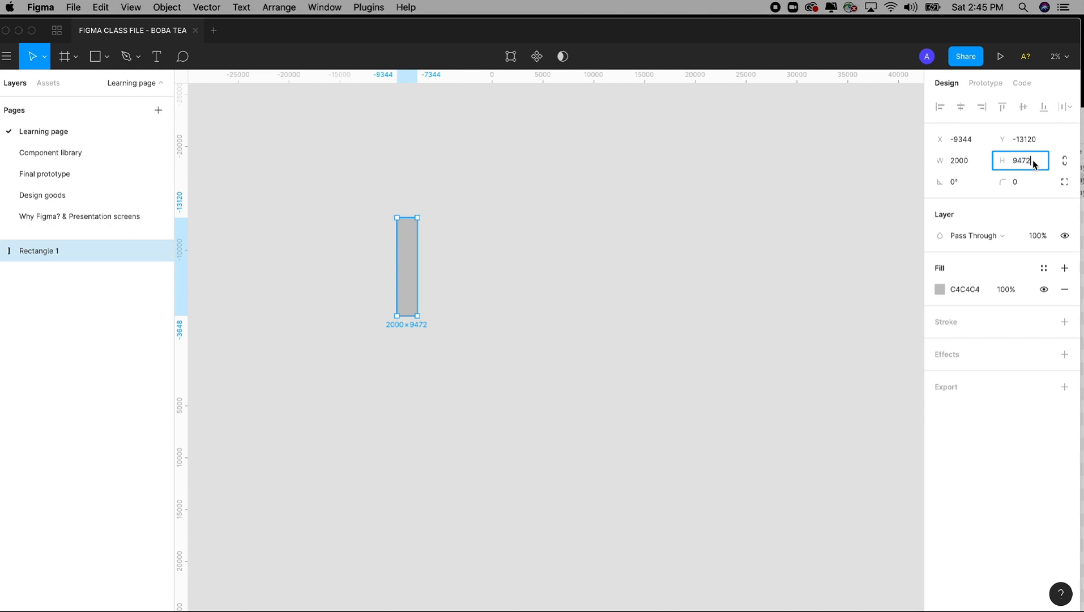
pyautogui.write('2')
pyautogui.press('Tab')
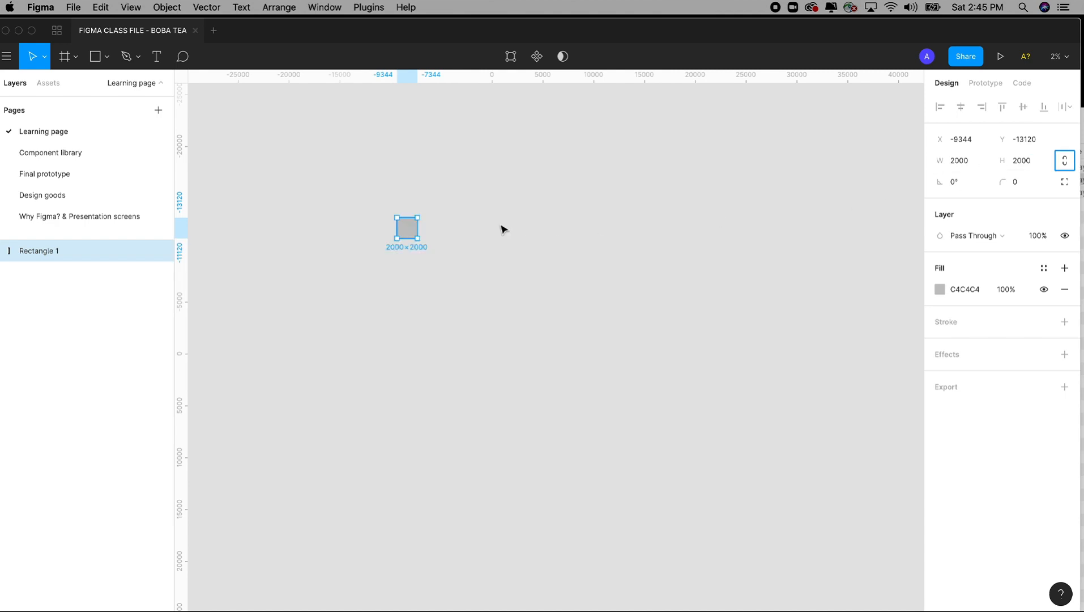
# Raise the square's rotation in large increments and bring it back to 0°.
pyautogui.click(427, 195)
pyautogui.press('z')
pyautogui.moveTo(368, 177); pyautogui.dragTo(465, 285)
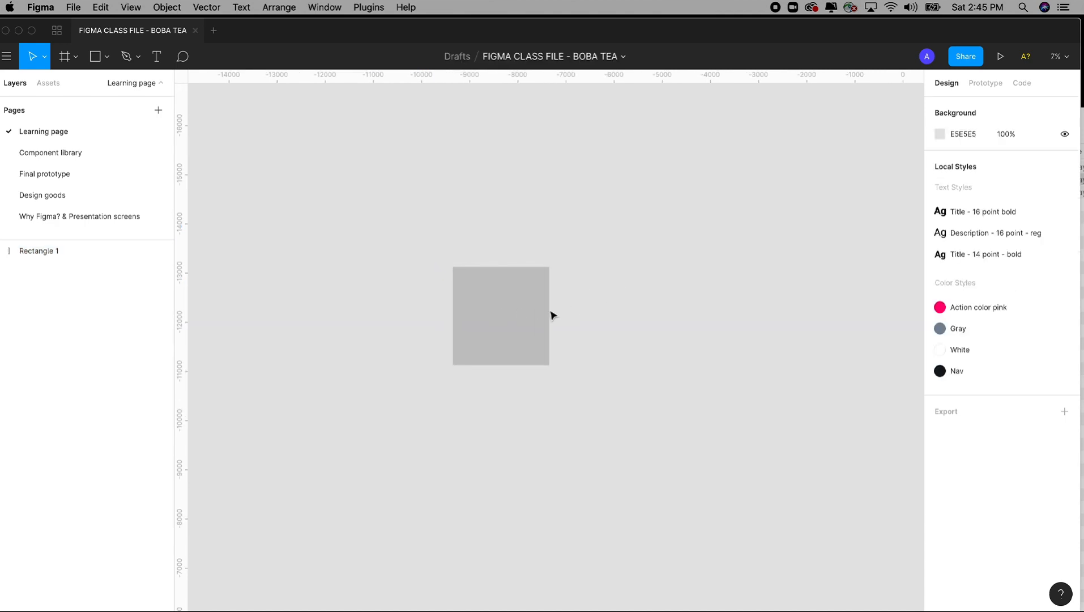
pyautogui.click(529, 315)
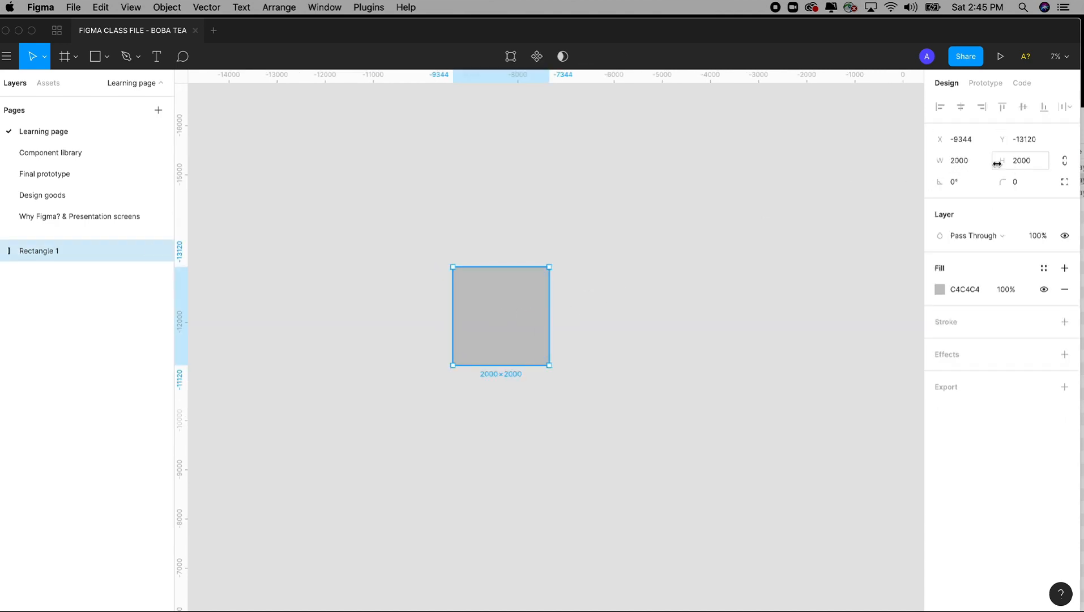
pyautogui.click(971, 181)
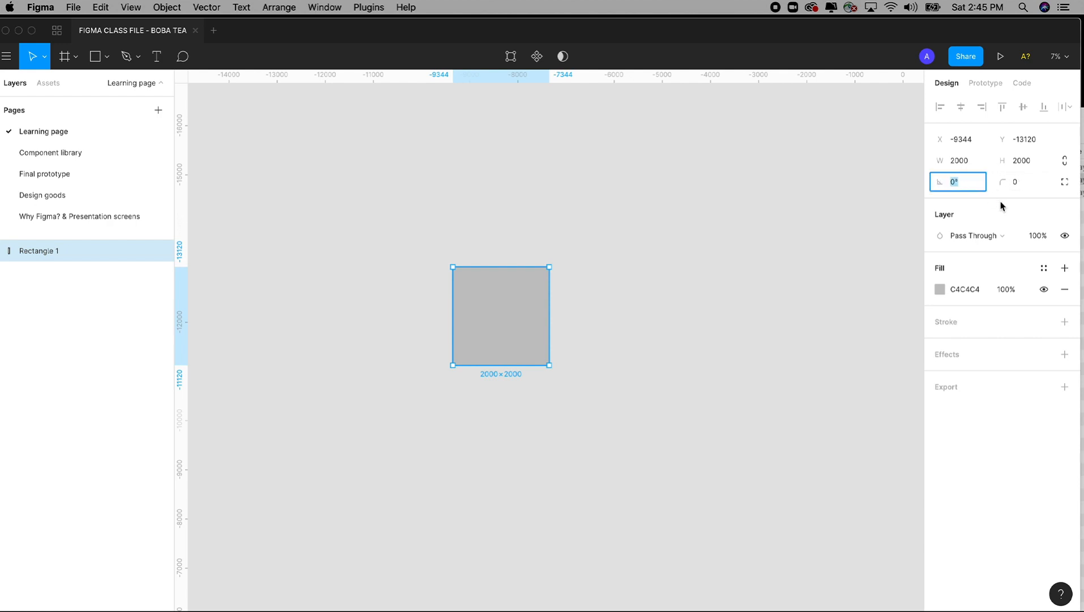
pyautogui.hotkey('shift', 'Up')
pyautogui.hotkey('shift', 'Up')
pyautogui.hotkey('shift', 'Up')
pyautogui.hotkey('shift', 'Up')
pyautogui.hotkey('shift', 'Down')
pyautogui.hotkey('shift', 'Down')
pyautogui.hotkey('shift', 'Down')
pyautogui.hotkey('shift', 'Down')
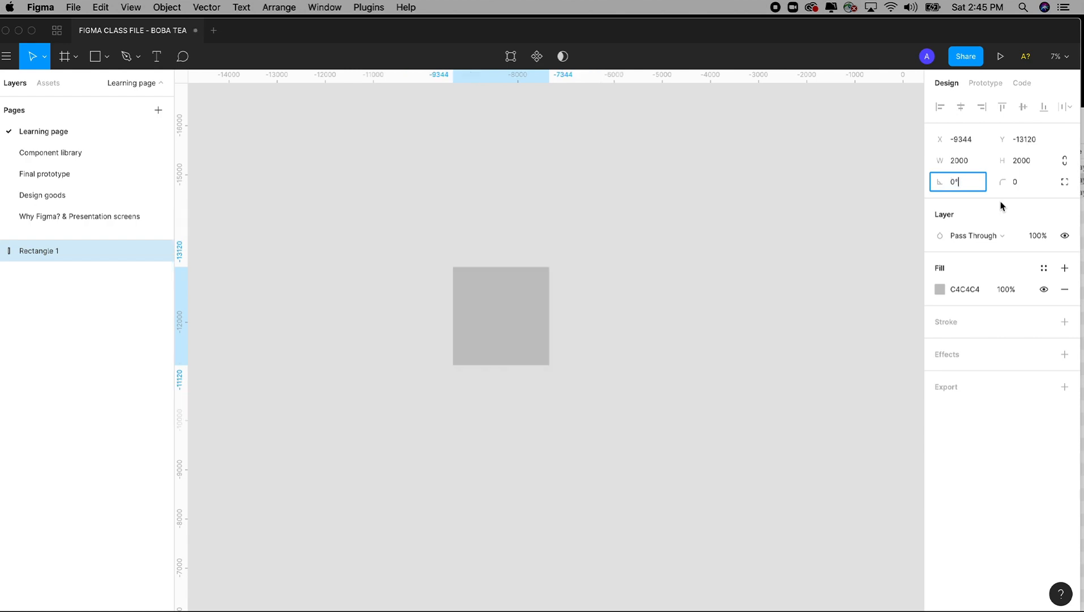
# Rotate the square freehand by its lower-right corner to about -9°, and reset its rotation to 0°.
pyautogui.moveTo(555, 371); pyautogui.dragTo(508, 387)
pyautogui.press('super+z')
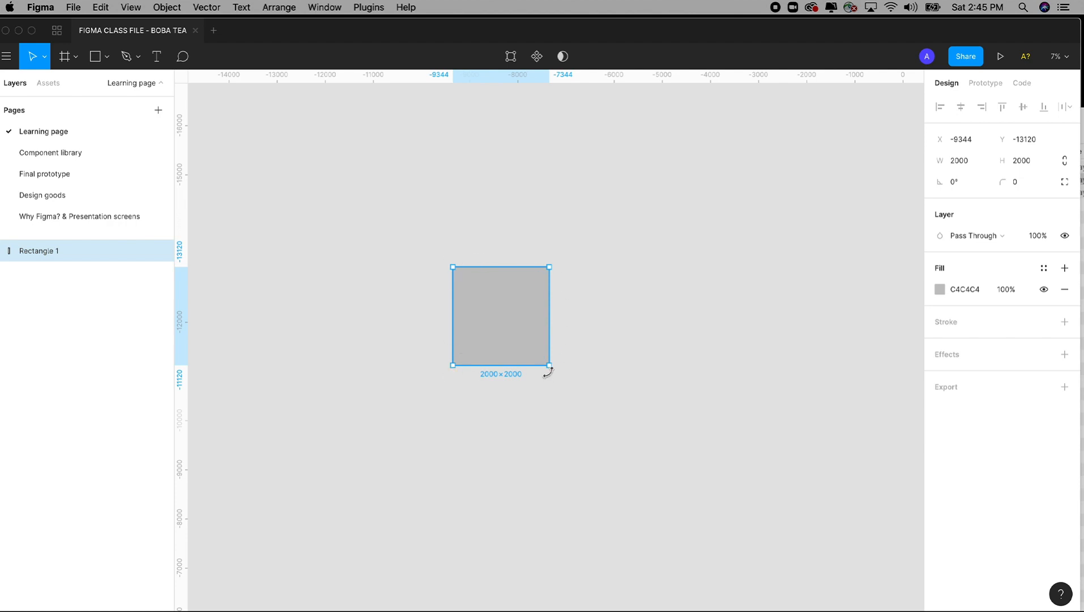
pyautogui.moveTo(554, 373)
pyautogui.mouseDown()
pyautogui.moveTo(463, 398)
pyautogui.moveTo(547, 382)
pyautogui.moveTo(555, 392)
pyautogui.mouseUp()
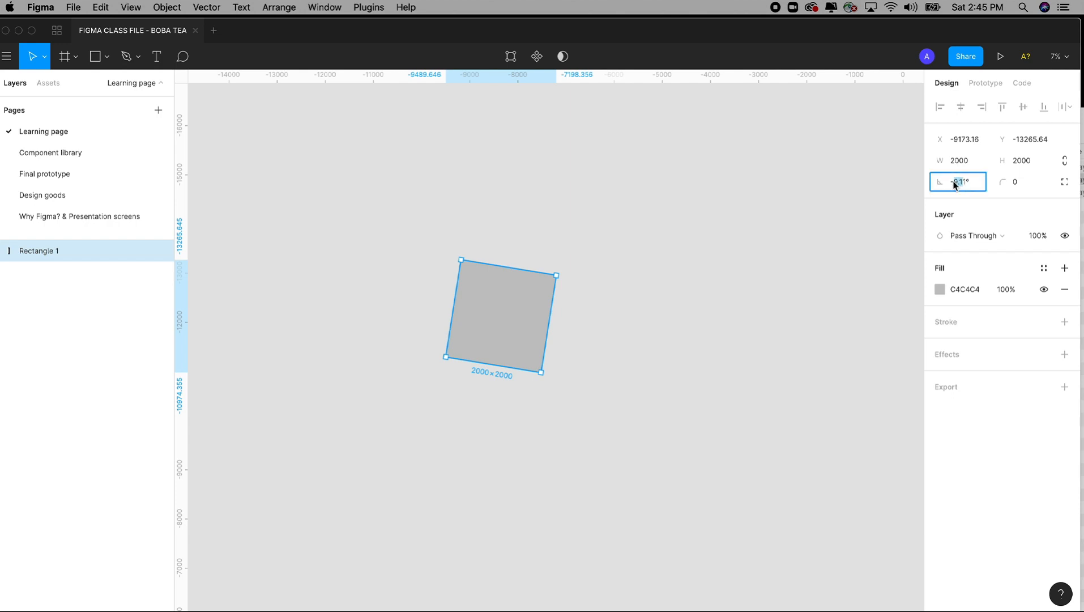
pyautogui.write('0')
pyautogui.press('Return')
pyautogui.click(788, 261)
# Round all corners of the square together, trying radii from 10 up to 820.
pyautogui.click(512, 318)
pyautogui.click(1027, 183)
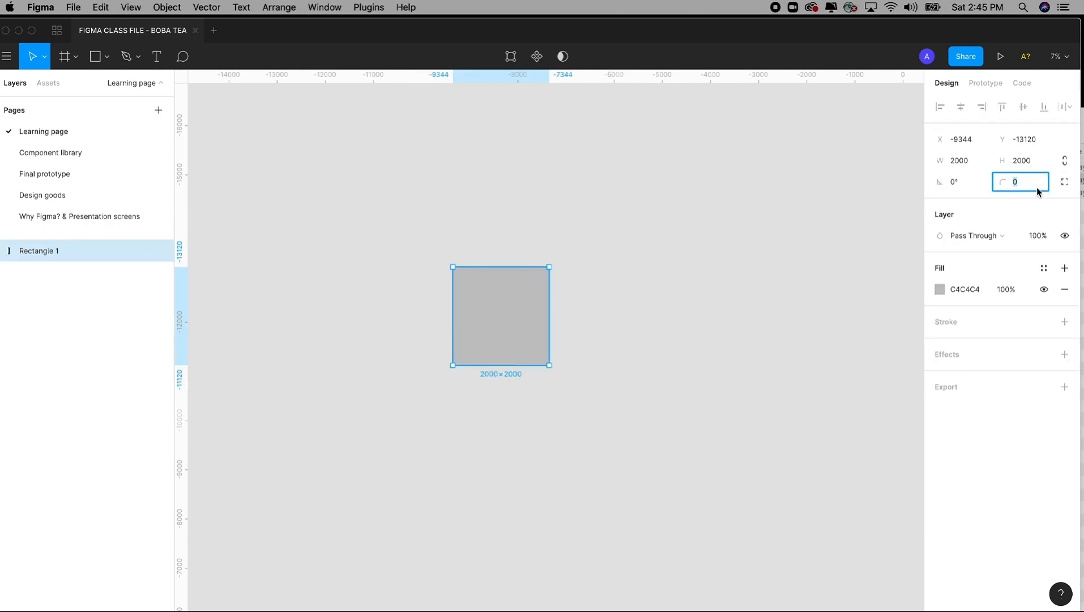
pyautogui.write('10')
pyautogui.press('Return')
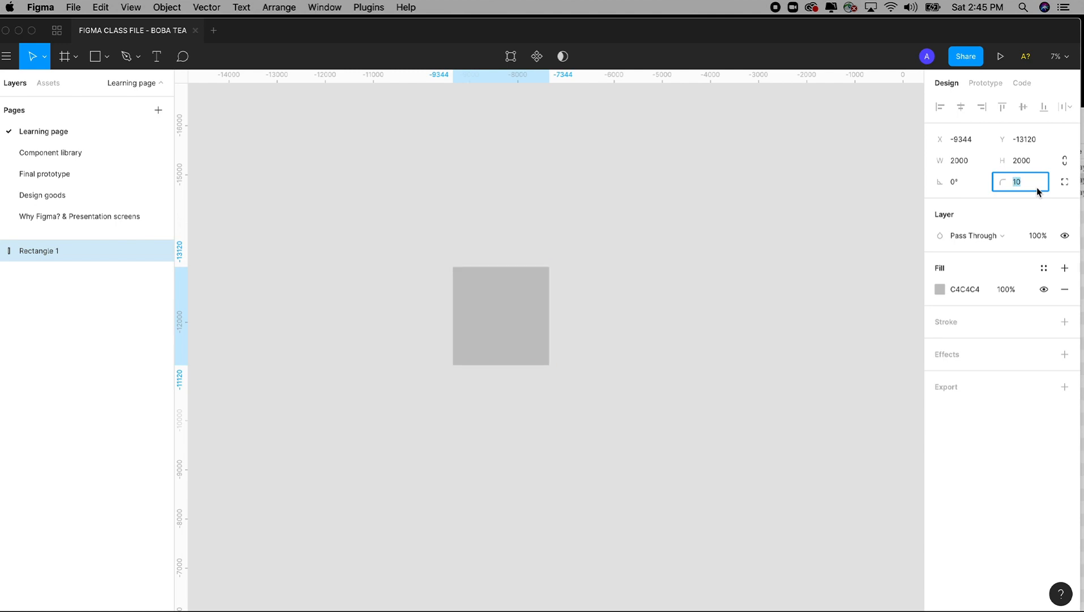
pyautogui.write('200')
pyautogui.press('Return')
pyautogui.write('440')
pyautogui.press('Return')
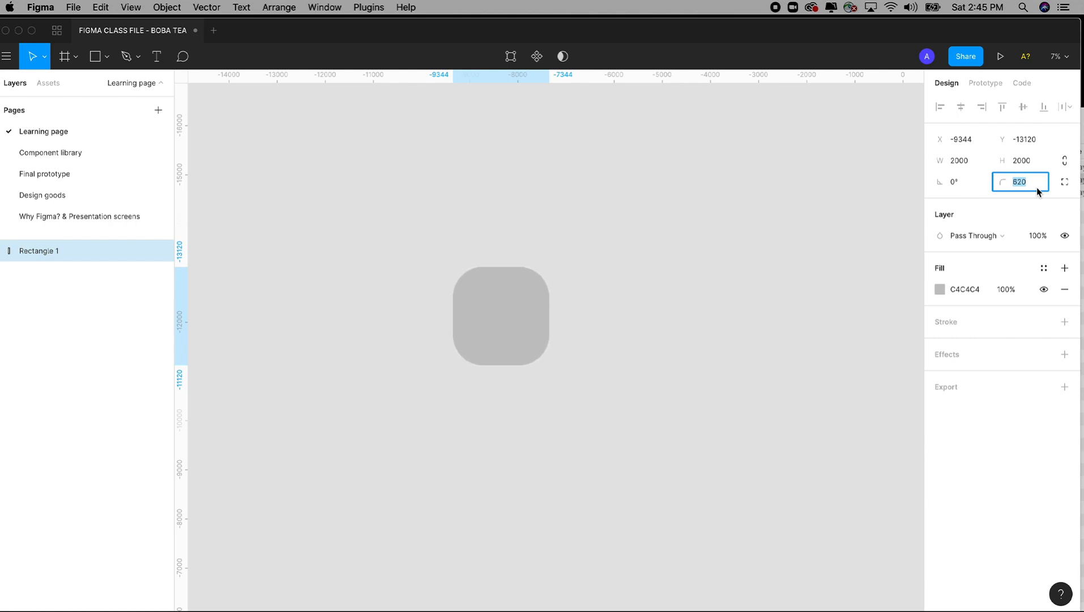
# Increase the square's corner radius further in increments, and reset it to 0.
pyautogui.hotkey('shift', 'Up')
pyautogui.hotkey('shift', 'Up')
pyautogui.hotkey('shift', 'Up')
pyautogui.hotkey('shift', 'Up')
pyautogui.hotkey('shift', 'Up')
pyautogui.hotkey('shift', 'Up')
pyautogui.write('0')
pyautogui.press('Tab')
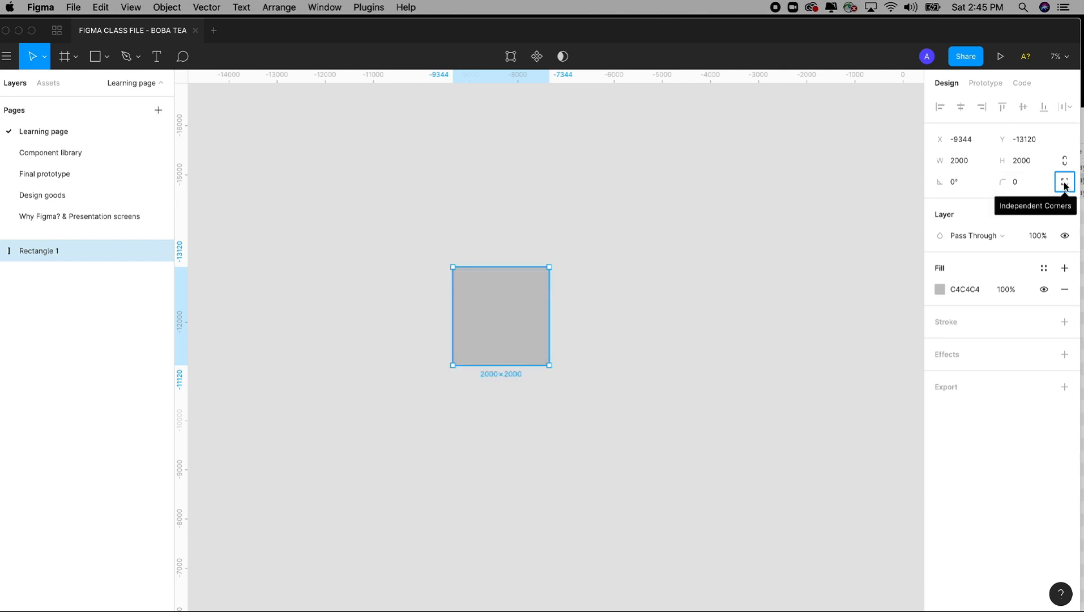
# Enable independent corners for the square, try radii up to 220 on its upper-right corner, and reset that radius to 0.
pyautogui.click(1065, 183)
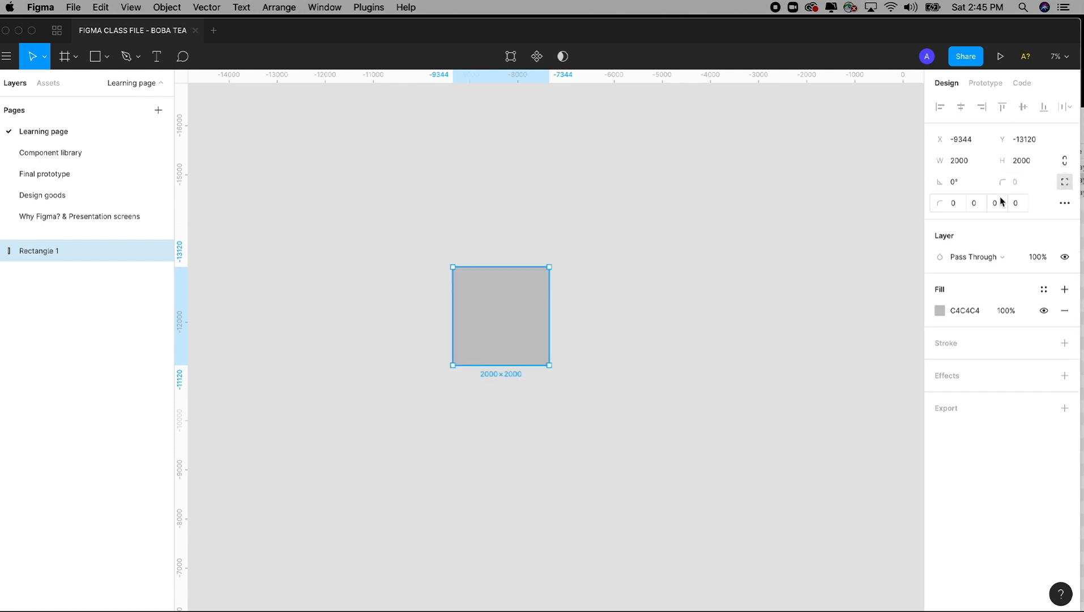
pyautogui.write('10')
pyautogui.press('Return')
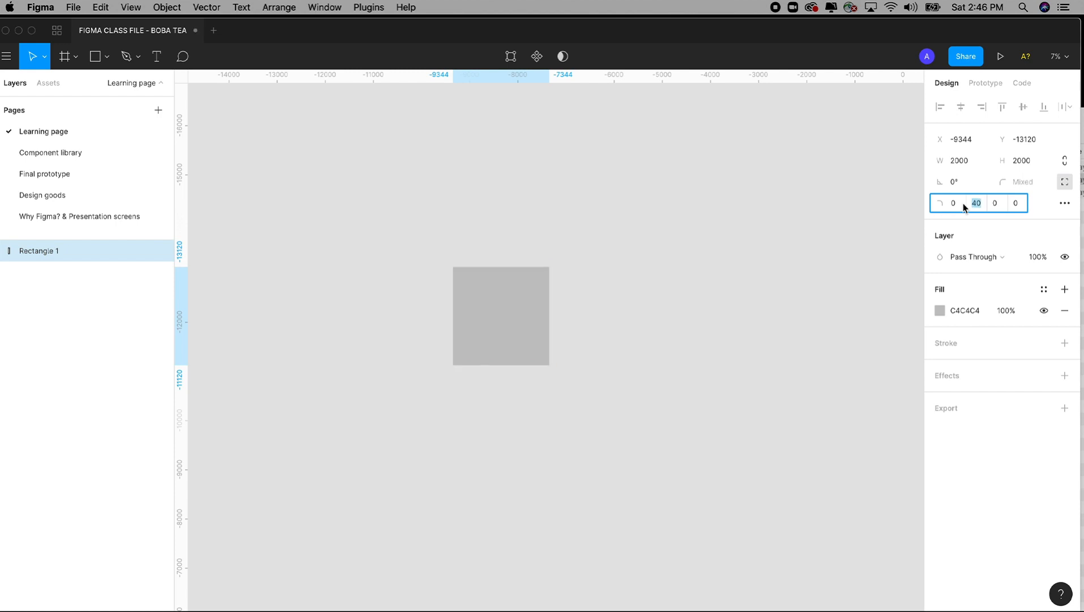
pyautogui.write('100')
pyautogui.press('Return')
pyautogui.write('220')
pyautogui.press('Return')
pyautogui.write('0')
pyautogui.press('Return')
pyautogui.press('Tab')
pyautogui.click(694, 259)
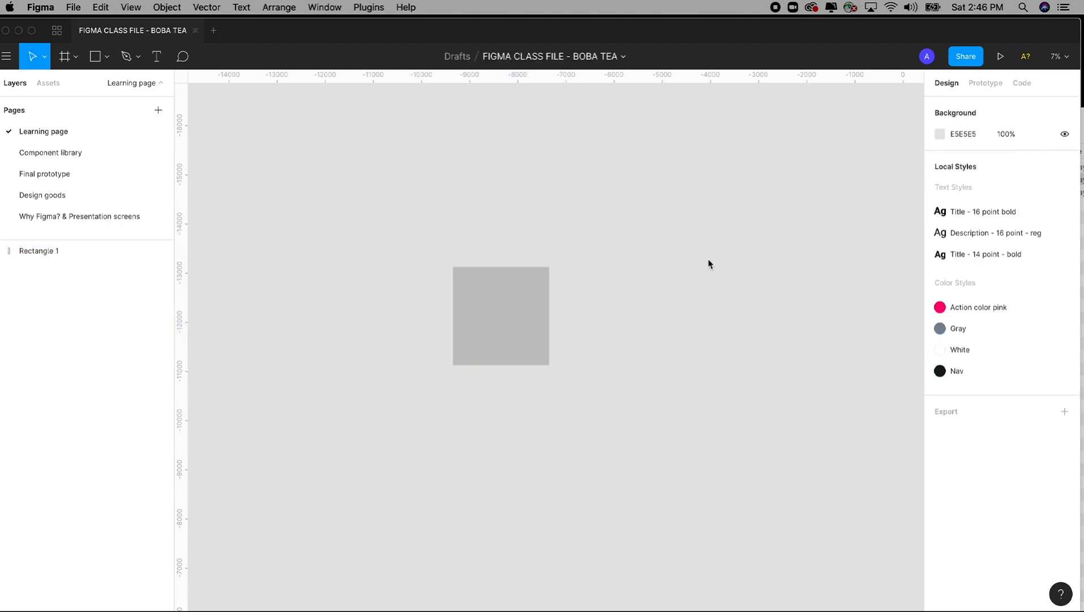
# Change the square's solid fill to the teal colour 058C95.
pyautogui.click(508, 322)
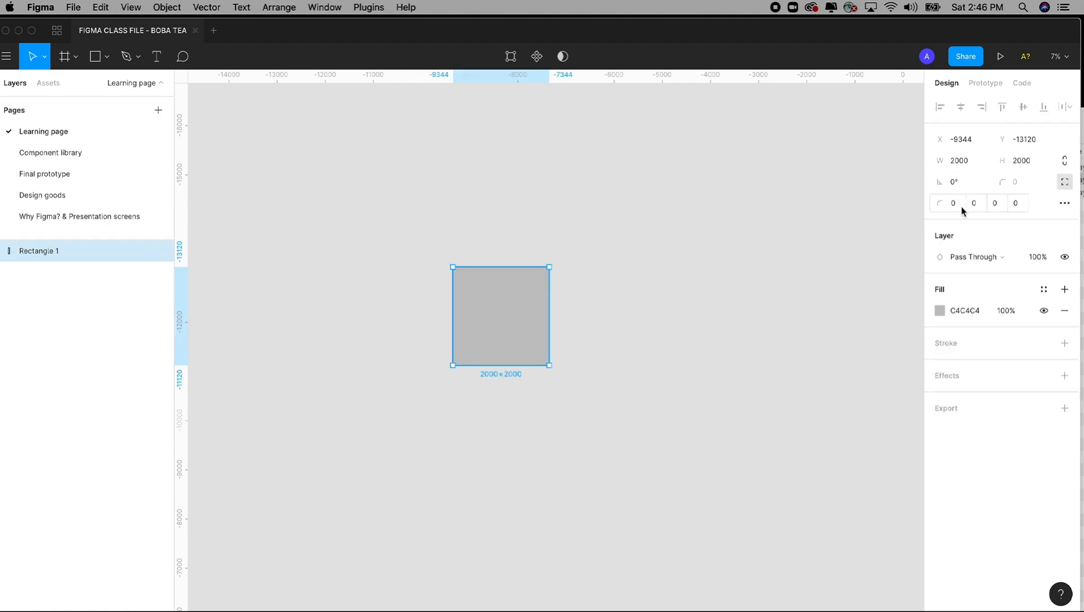
pyautogui.click(938, 310)
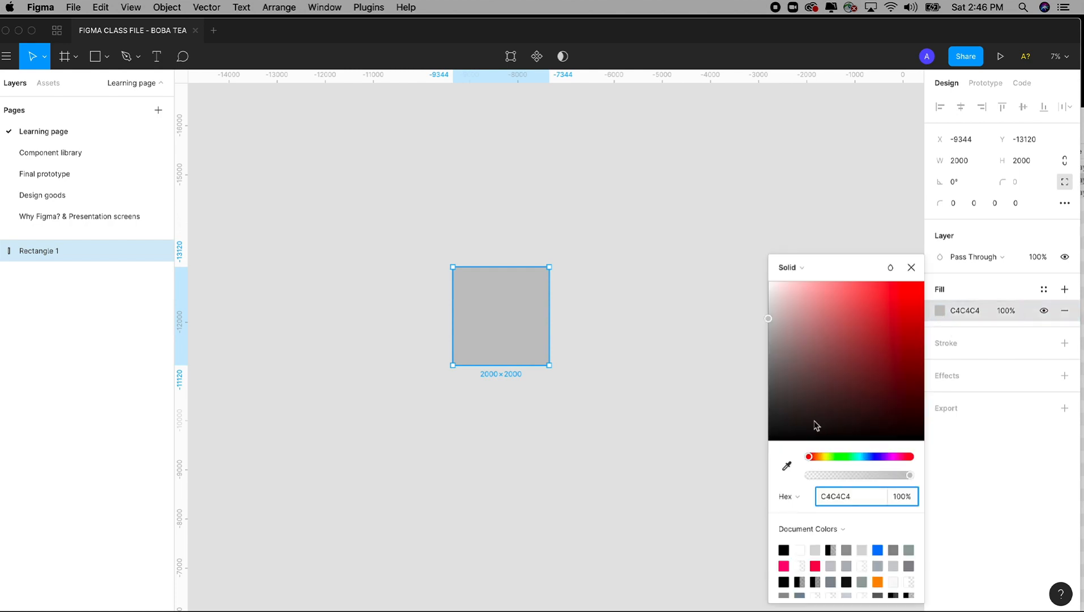
pyautogui.click(860, 456)
pyautogui.moveTo(834, 341); pyautogui.dragTo(919, 352)
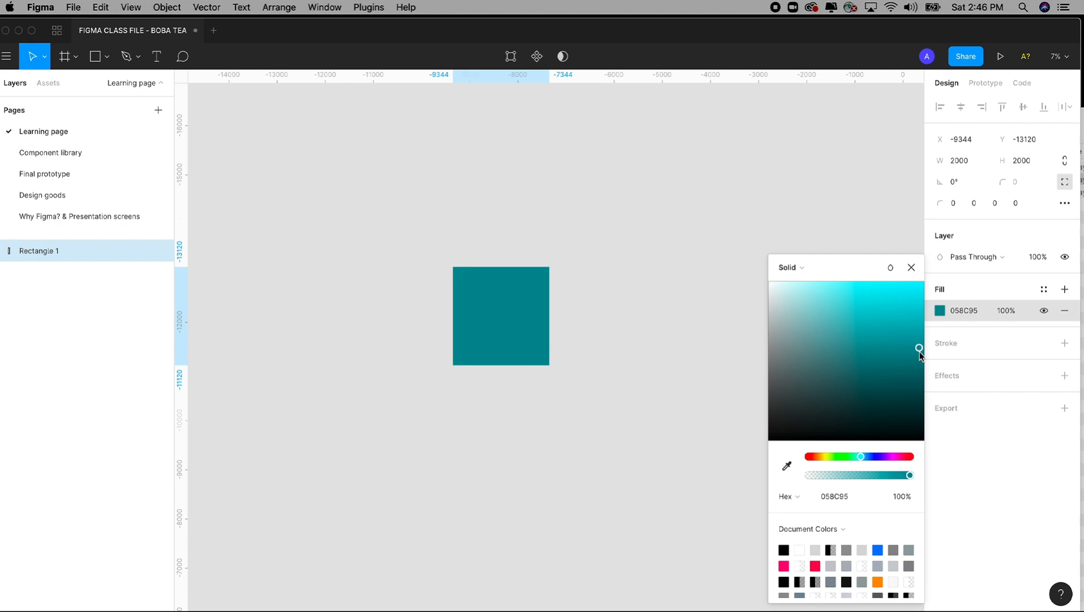
# Turn the square's fill into a linear gradient whose end stop is dark blue 052D95 at 100% opacity.
pyautogui.click(802, 270)
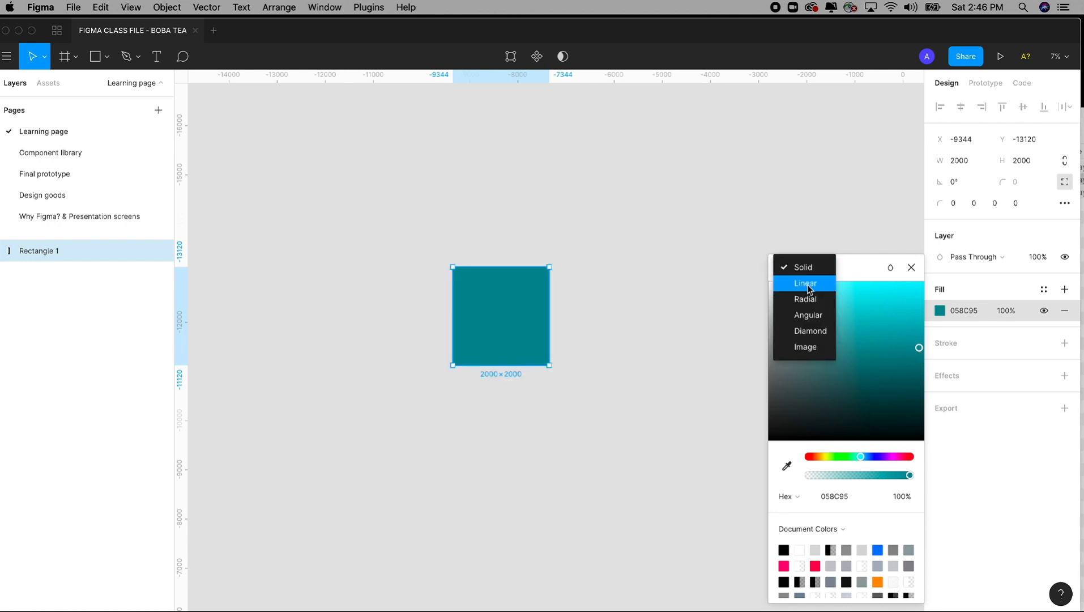
pyautogui.click(808, 285)
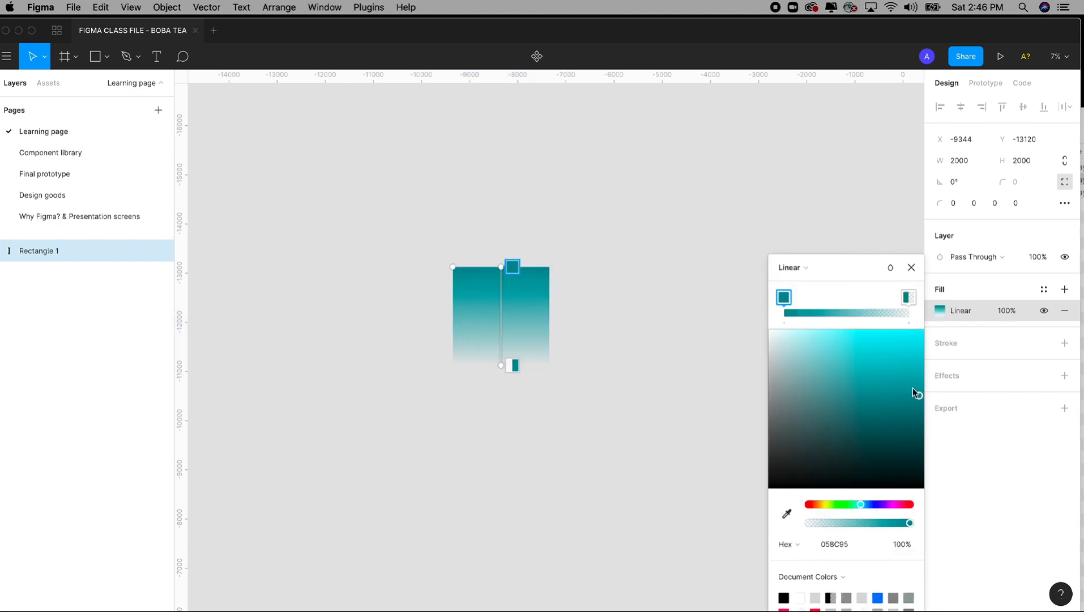
pyautogui.click(909, 297)
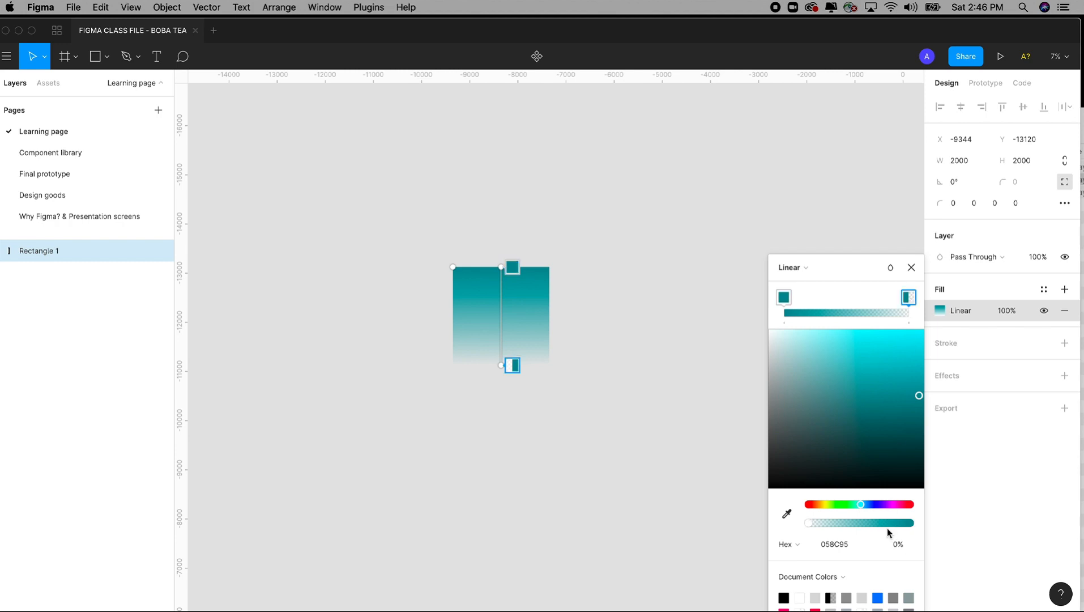
pyautogui.click(847, 504)
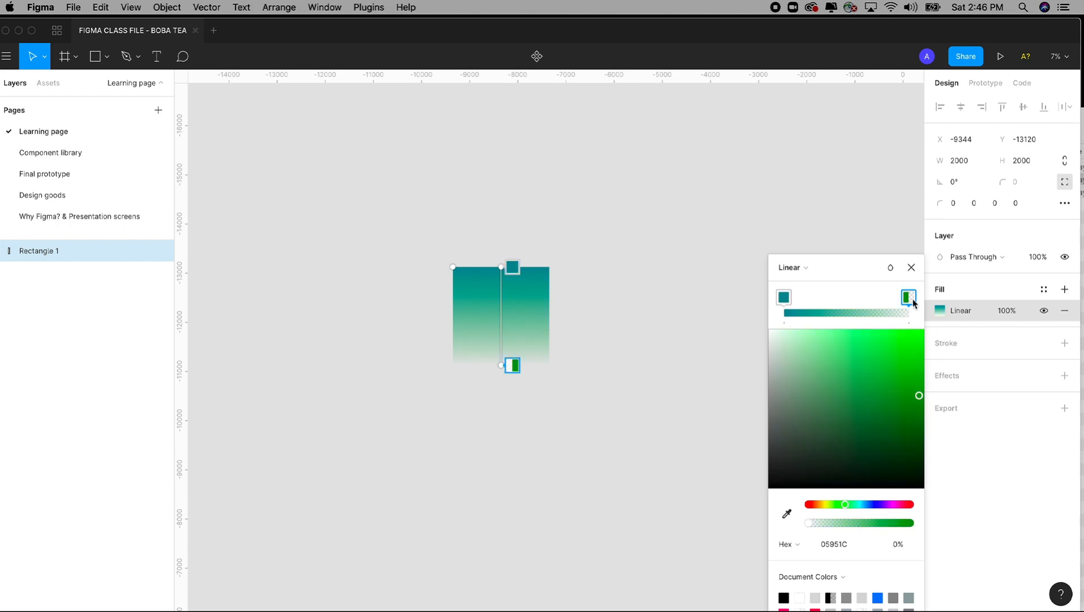
pyautogui.click(872, 505)
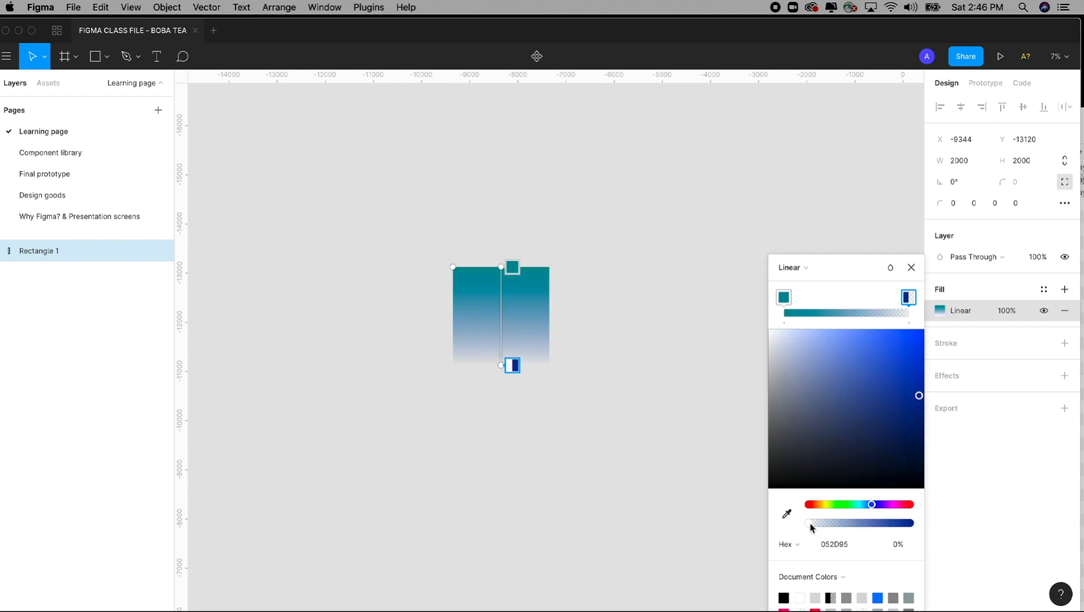
pyautogui.moveTo(811, 523); pyautogui.dragTo(912, 525)
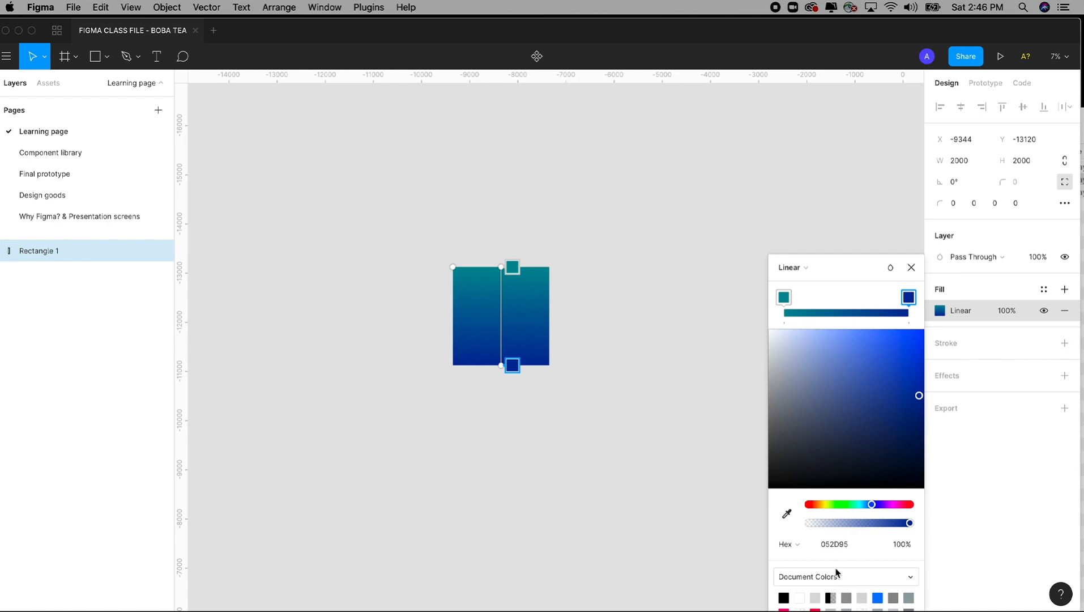
# Add a stroke to the square and remove it again.
pyautogui.click(1065, 344)
pyautogui.click(956, 384)
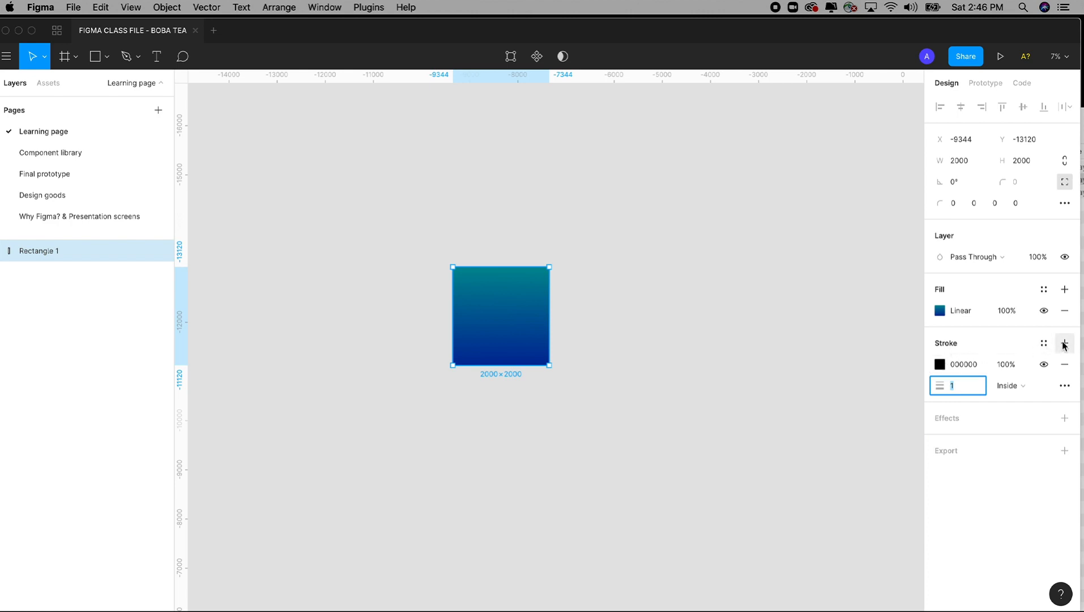
pyautogui.click(1065, 364)
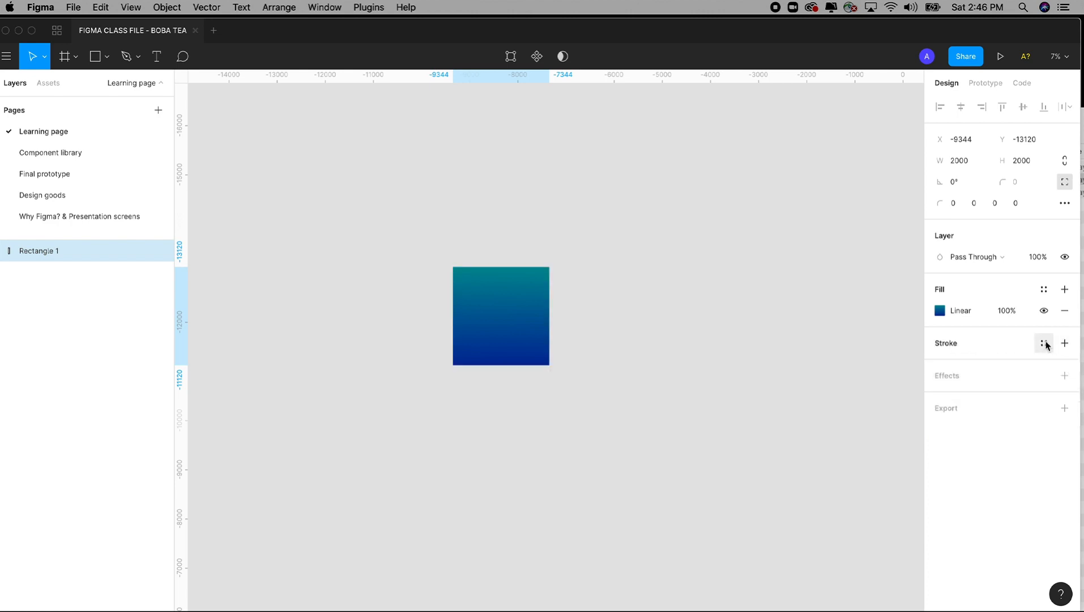
# Add a black inside stroke to the square and set its weight to 114.
pyautogui.click(1065, 344)
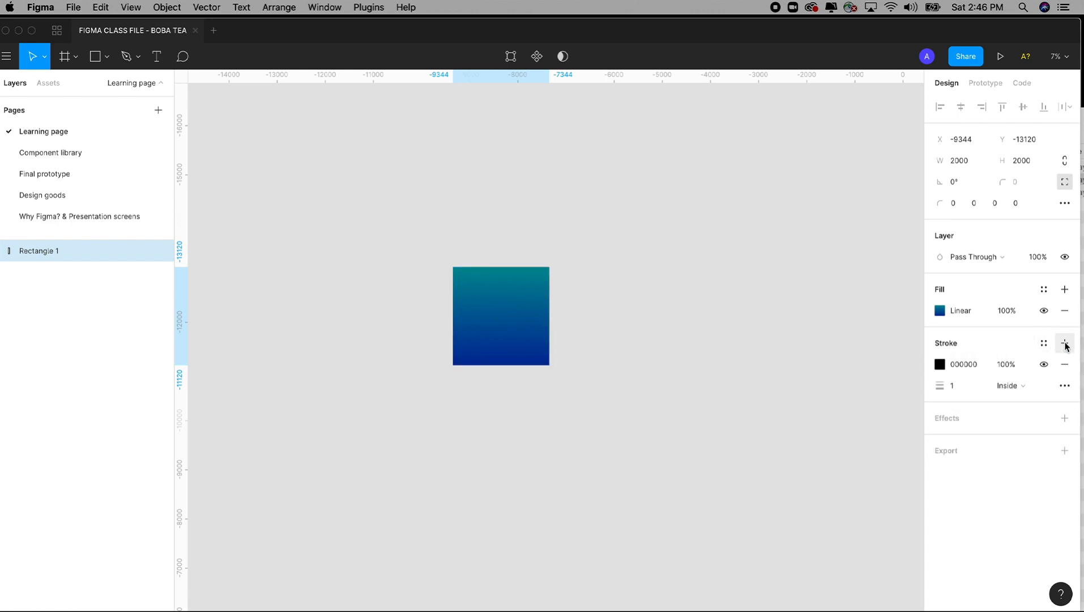
pyautogui.click(957, 387)
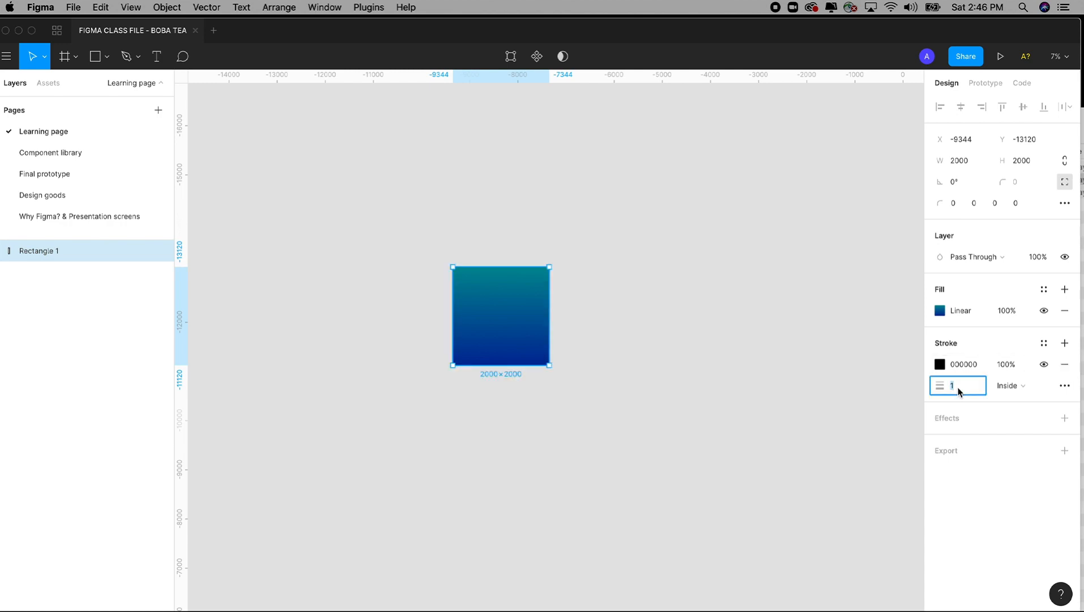
pyautogui.press('Up')
pyautogui.press('Up')
pyautogui.press('Up')
pyautogui.press('Up')
pyautogui.press('Up')
pyautogui.press('Up')
pyautogui.press('Up')
pyautogui.press('Up')
pyautogui.press('Up')
pyautogui.press('Up')
pyautogui.press('Up')
pyautogui.press('Up')
pyautogui.press('Up')
pyautogui.press('Up')
pyautogui.press('Up')
pyautogui.press('Up')
pyautogui.press('Up')
pyautogui.press('Up')
pyautogui.press('Up')
pyautogui.press('Up')
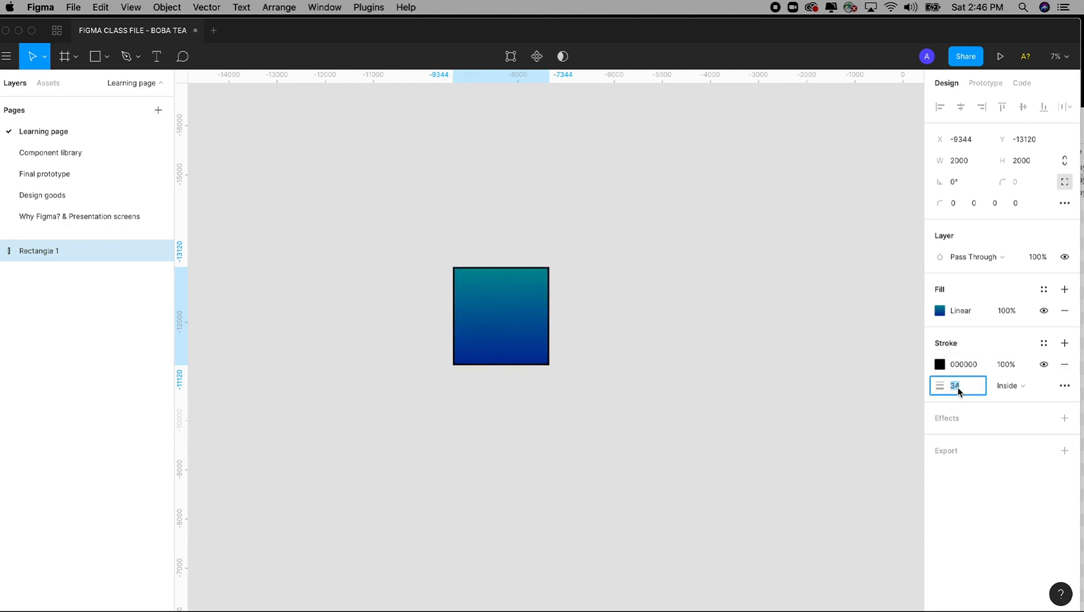
pyautogui.press('Up')
pyautogui.press('Up')
pyautogui.press('Up')
pyautogui.press('Up')
pyautogui.press('Up')
pyautogui.press('Up')
pyautogui.press('Up')
pyautogui.press('Up')
pyautogui.press('Up')
pyautogui.press('Up')
pyautogui.press('Up')
pyautogui.press('Up')
pyautogui.press('Up')
pyautogui.press('Up')
pyautogui.press('Up')
pyautogui.press('Up')
pyautogui.press('Up')
pyautogui.press('Up')
pyautogui.press('Up')
pyautogui.press('Up')
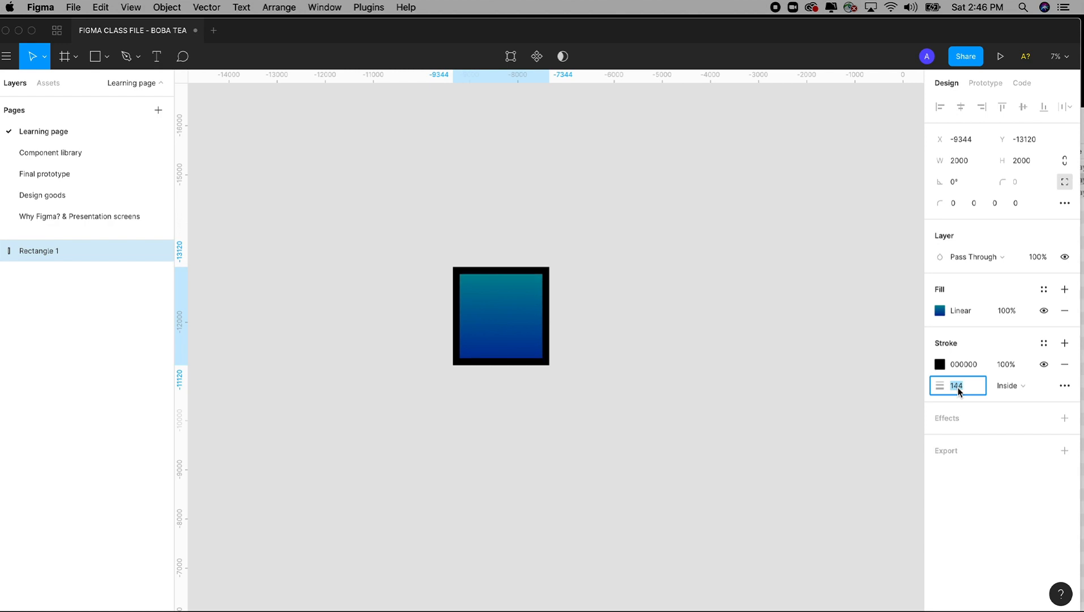
pyautogui.hotkey('shift', 'Down')
pyautogui.hotkey('shift', 'Down')
pyautogui.hotkey('shift', 'Down')
pyautogui.hotkey('shift', 'Down')
pyautogui.hotkey('shift', 'Down')
pyautogui.hotkey('shift', 'Down')
pyautogui.hotkey('shift', 'Down')
pyautogui.hotkey('shift', 'Down')
pyautogui.hotkey('shift', 'Down')
pyautogui.hotkey('shift', 'Down')
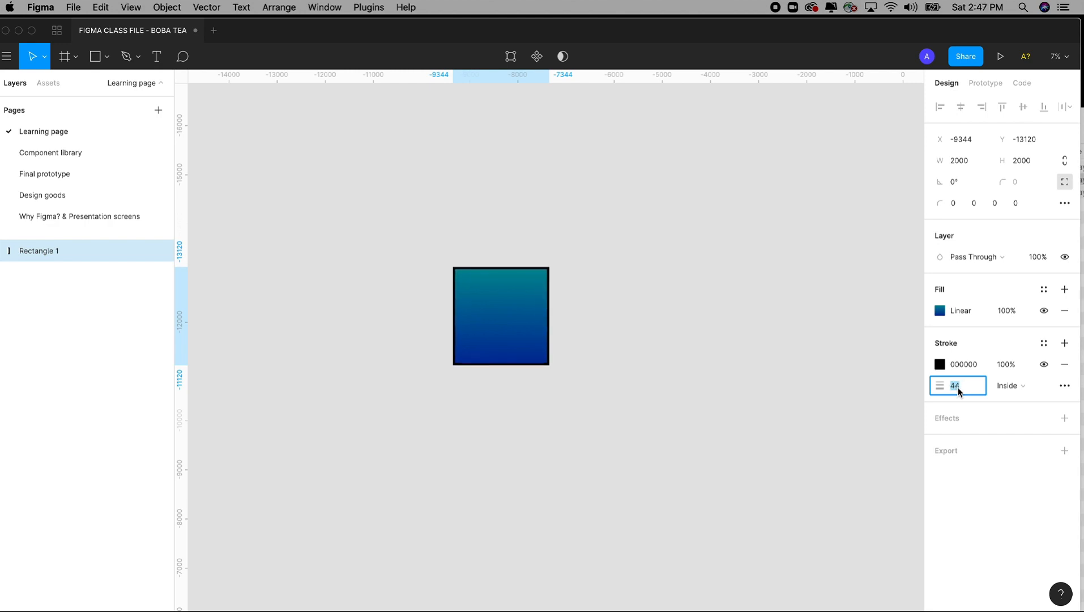
pyautogui.hotkey('shift', 'Up')
pyautogui.hotkey('shift', 'Up')
pyautogui.hotkey('shift', 'Up')
pyautogui.hotkey('shift', 'Up')
pyautogui.hotkey('shift', 'Up')
pyautogui.hotkey('shift', 'Up')
pyautogui.hotkey('shift', 'Up')
pyautogui.hotkey('shift', 'Up')
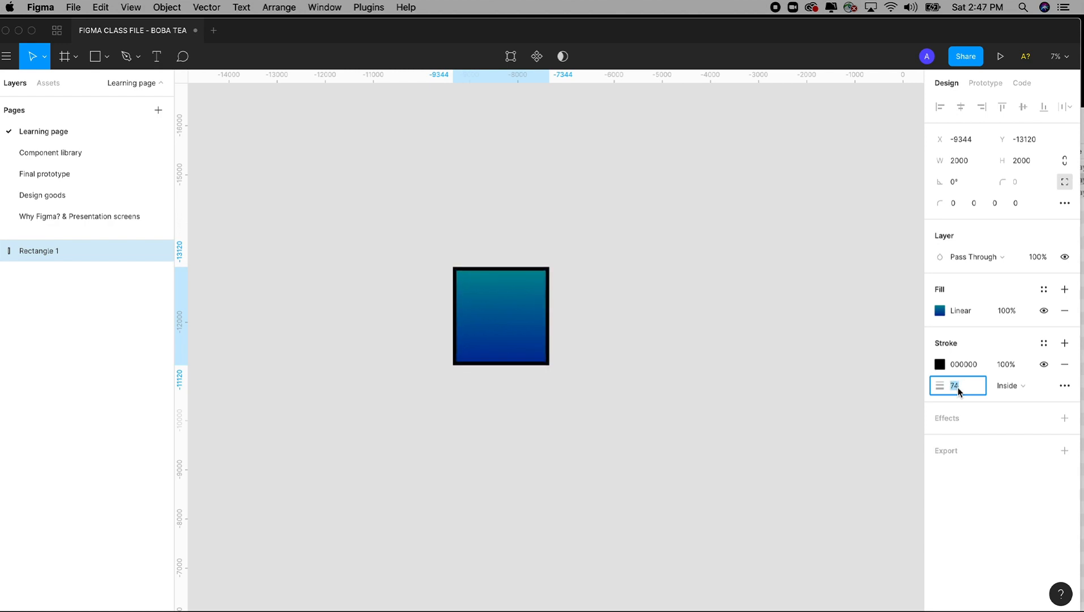
pyautogui.hotkey('shift', 'Up')
# Change the square's stroke to the solid dark purple colour 120731.
pyautogui.click(940, 364)
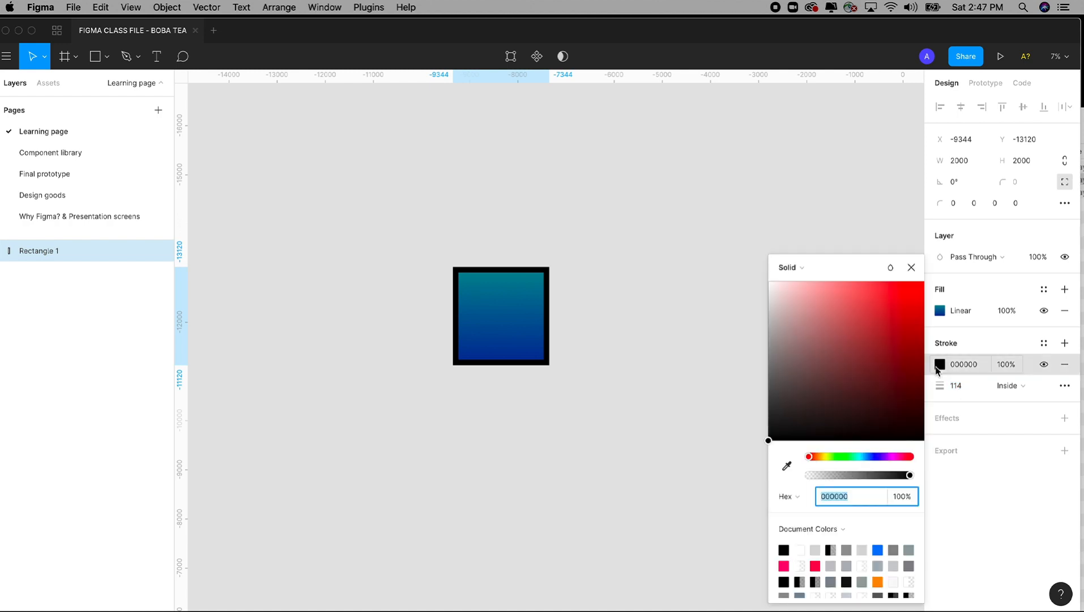
pyautogui.click(789, 269)
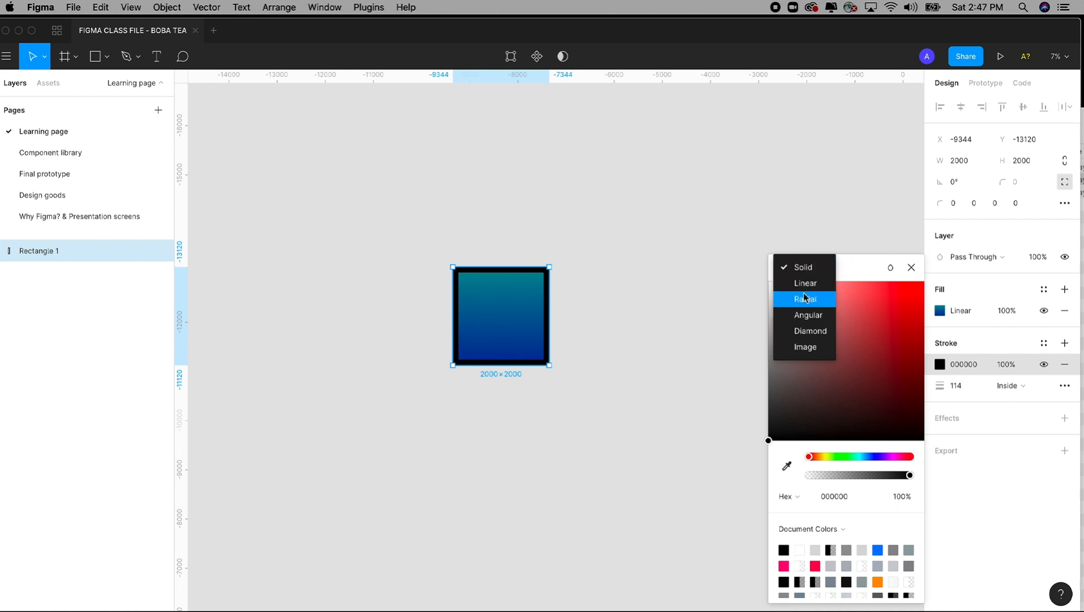
pyautogui.click(839, 424)
pyautogui.click(818, 267)
pyautogui.click(818, 267)
pyautogui.moveTo(857, 384)
pyautogui.mouseDown()
pyautogui.moveTo(867, 395)
pyautogui.moveTo(799, 318)
pyautogui.moveTo(766, 302)
pyautogui.moveTo(865, 380)
pyautogui.moveTo(881, 457)
pyautogui.mouseUp()
pyautogui.click(862, 548)
pyautogui.moveTo(876, 414)
pyautogui.mouseDown()
pyautogui.moveTo(900, 404)
pyautogui.moveTo(910, 415)
pyautogui.moveTo(900, 410)
pyautogui.mouseUp()
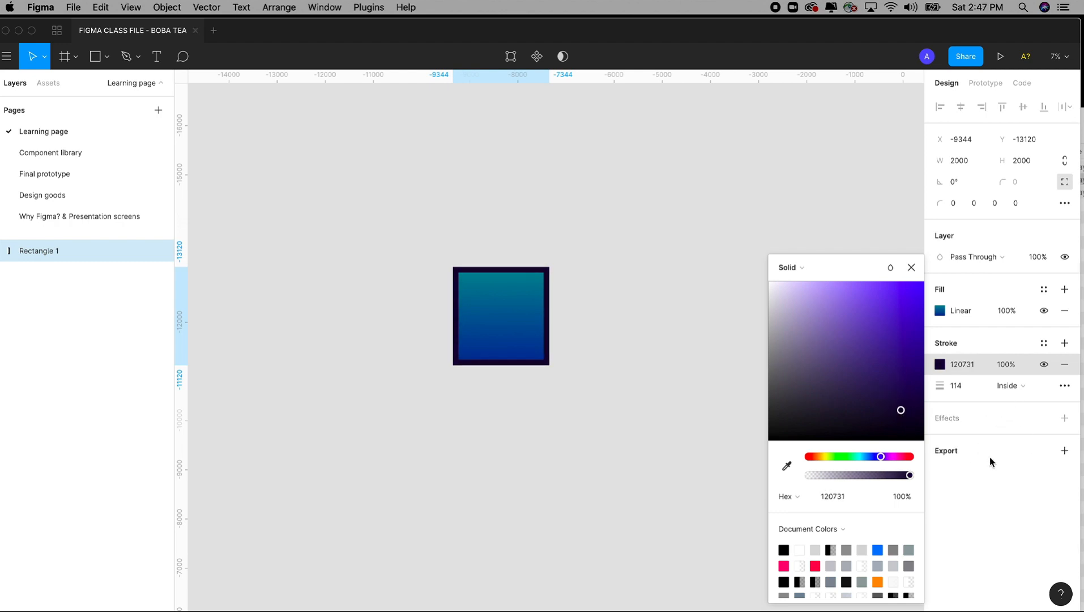
# Try lower opacities for the square's whole layer and restore the layer opacity to 100%.
pyautogui.click(1036, 257)
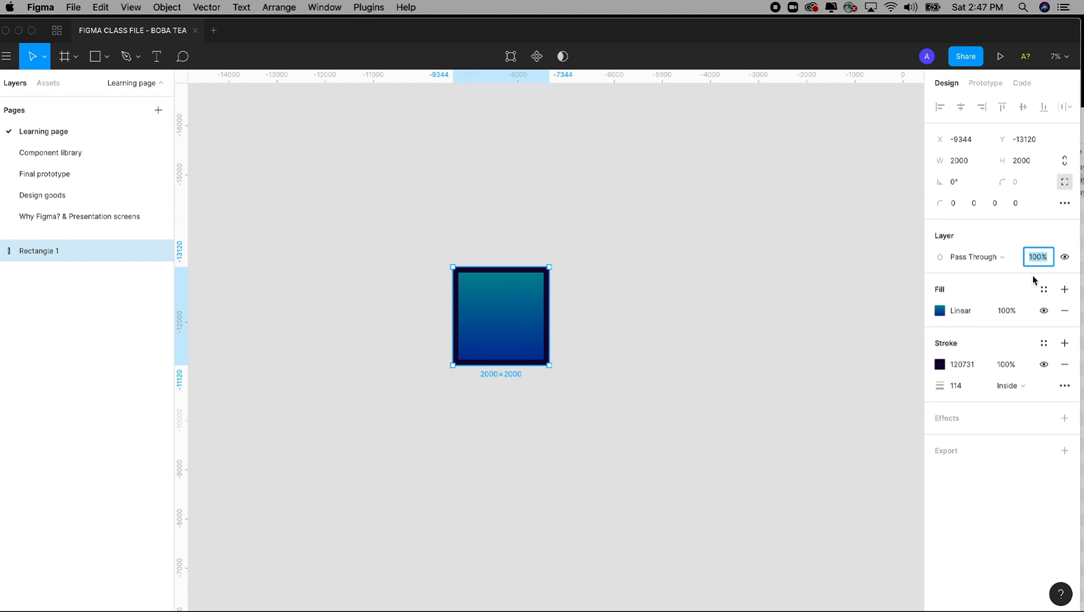
pyautogui.hotkey('shift', 'Down')
pyautogui.hotkey('shift', 'Down')
pyautogui.hotkey('shift', 'Down')
pyautogui.hotkey('shift', 'Down')
pyautogui.hotkey('shift', 'Down')
pyautogui.hotkey('shift', 'Down')
pyautogui.hotkey('shift', 'Down')
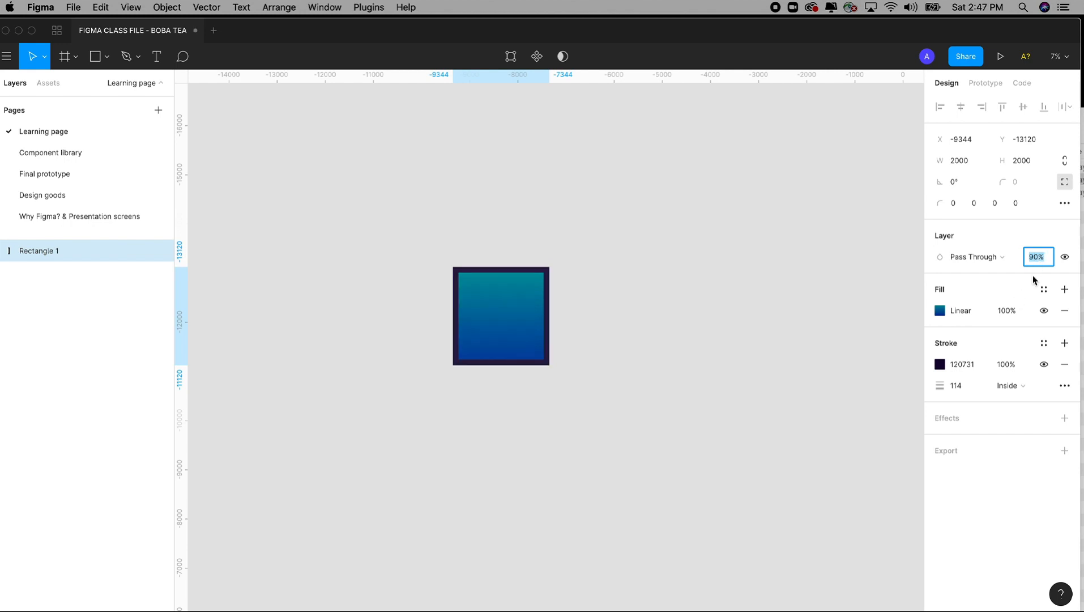
pyautogui.hotkey('shift', 'Down')
pyautogui.hotkey('shift', 'Down')
pyautogui.hotkey('shift', 'Down')
pyautogui.hotkey('shift', 'Up')
pyautogui.hotkey('shift', 'Up')
pyautogui.hotkey('shift', 'Up')
pyautogui.hotkey('shift', 'Up')
pyautogui.hotkey('shift', 'Up')
pyautogui.hotkey('shift', 'Up')
pyautogui.hotkey('shift', 'Up')
pyautogui.hotkey('shift', 'Up')
pyautogui.hotkey('shift', 'Up')
pyautogui.hotkey('shift', 'Up')
# Try lowering and raising the opacity of the square's gradient fill in 10% increments.
pyautogui.click(1005, 311)
pyautogui.hotkey('shift', 'Down')
pyautogui.hotkey('shift', 'Down')
pyautogui.hotkey('shift', 'Down')
pyautogui.hotkey('shift', 'Down')
pyautogui.hotkey('shift', 'Down')
pyautogui.hotkey('shift', 'Down')
pyautogui.hotkey('shift', 'Down')
pyautogui.hotkey('shift', 'Down')
pyautogui.hotkey('shift', 'Down')
pyautogui.hotkey('shift', 'Down')
pyautogui.hotkey('shift', 'Up')
pyautogui.hotkey('shift', 'Up')
pyautogui.hotkey('shift', 'Up')
pyautogui.hotkey('shift', 'Up')
pyautogui.hotkey('shift', 'Up')
pyautogui.hotkey('shift', 'Up')
pyautogui.hotkey('shift', 'Up')
pyautogui.hotkey('shift', 'Up')
pyautogui.hotkey('shift', 'Up')
pyautogui.hotkey('shift', 'Up')
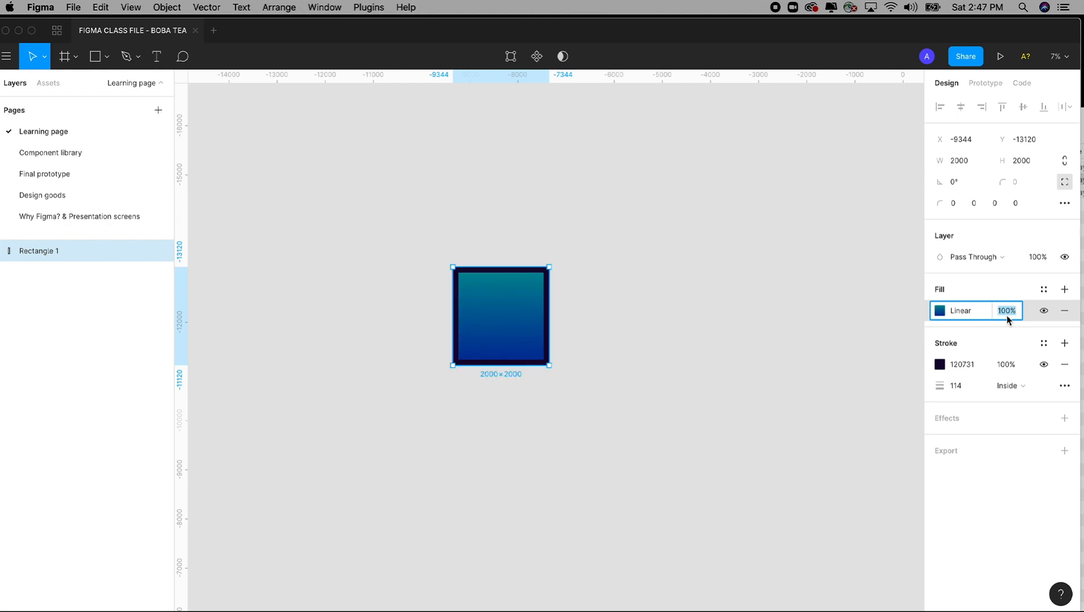
pyautogui.hotkey('shift', 'Down')
pyautogui.hotkey('shift', 'Down')
pyautogui.hotkey('shift', 'Down')
pyautogui.hotkey('shift', 'Down')
pyautogui.hotkey('shift', 'Down')
pyautogui.hotkey('shift', 'Down')
pyautogui.hotkey('shift', 'Down')
pyautogui.hotkey('shift', 'Down')
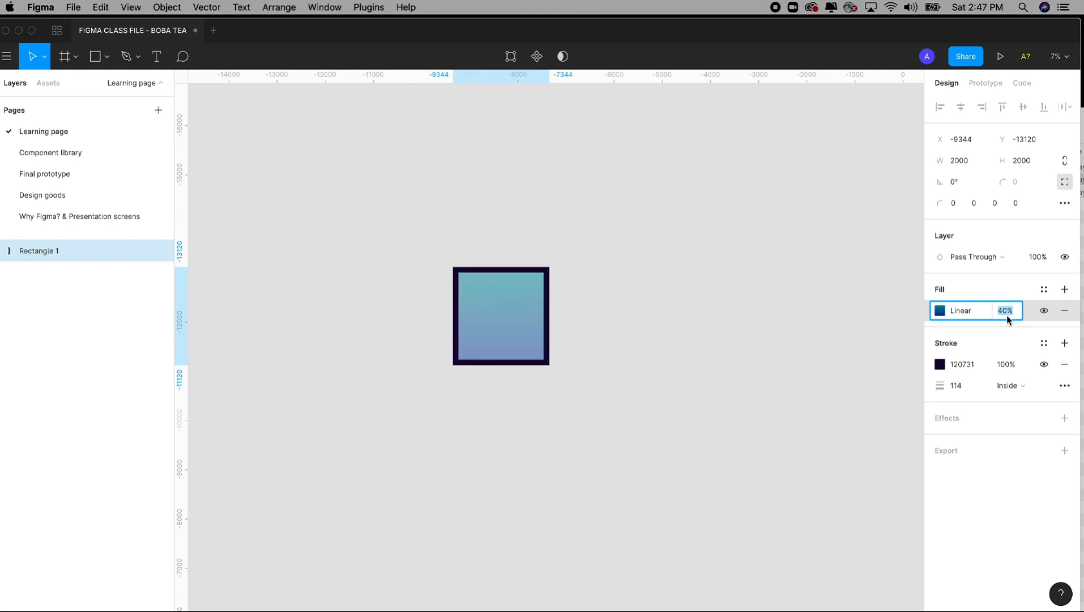
pyautogui.hotkey('shift', 'Up')
pyautogui.hotkey('shift', 'Up')
pyautogui.hotkey('shift', 'Up')
pyautogui.hotkey('shift', 'Up')
pyautogui.hotkey('shift', 'Up')
pyautogui.hotkey('shift', 'Up')
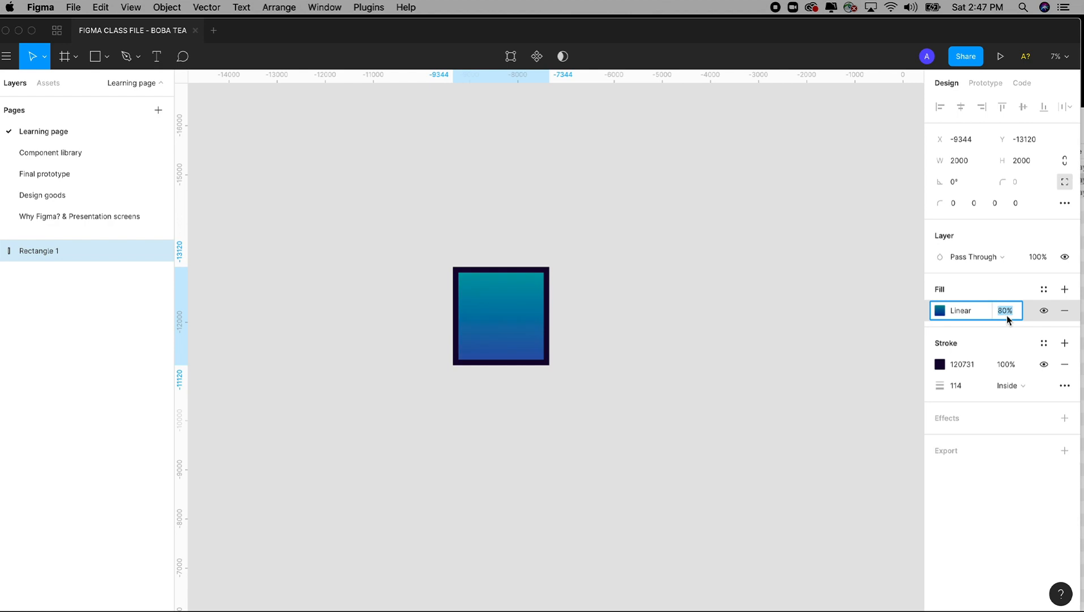
# Set the gradient fill's opacity to 20% and reset it to 100%.
pyautogui.write('20')
pyautogui.press('Tab')
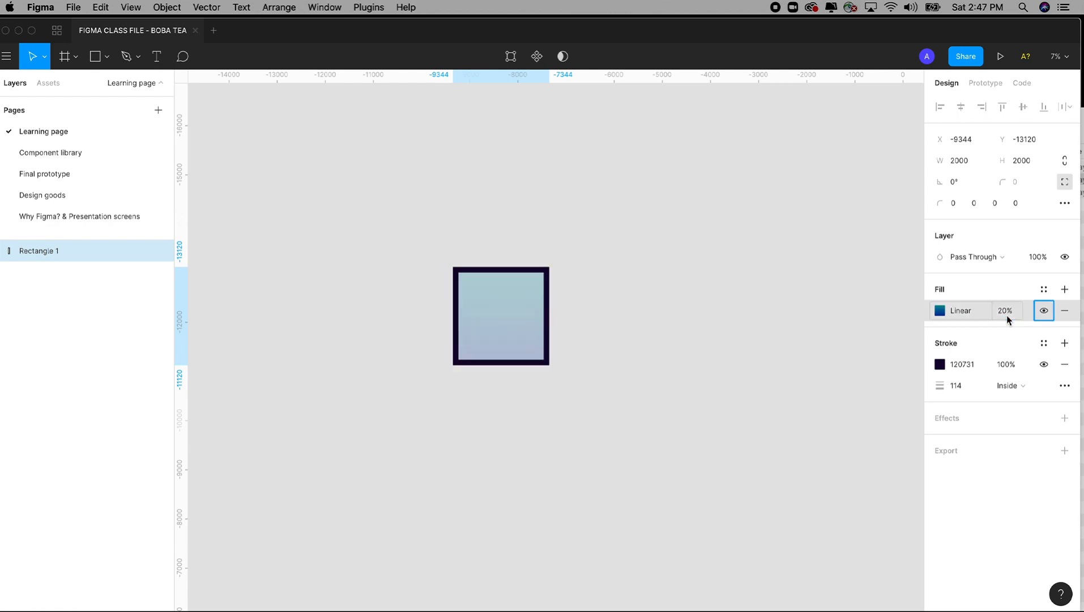
pyautogui.click(1006, 315)
pyautogui.write('100')
pyautogui.press('Tab')
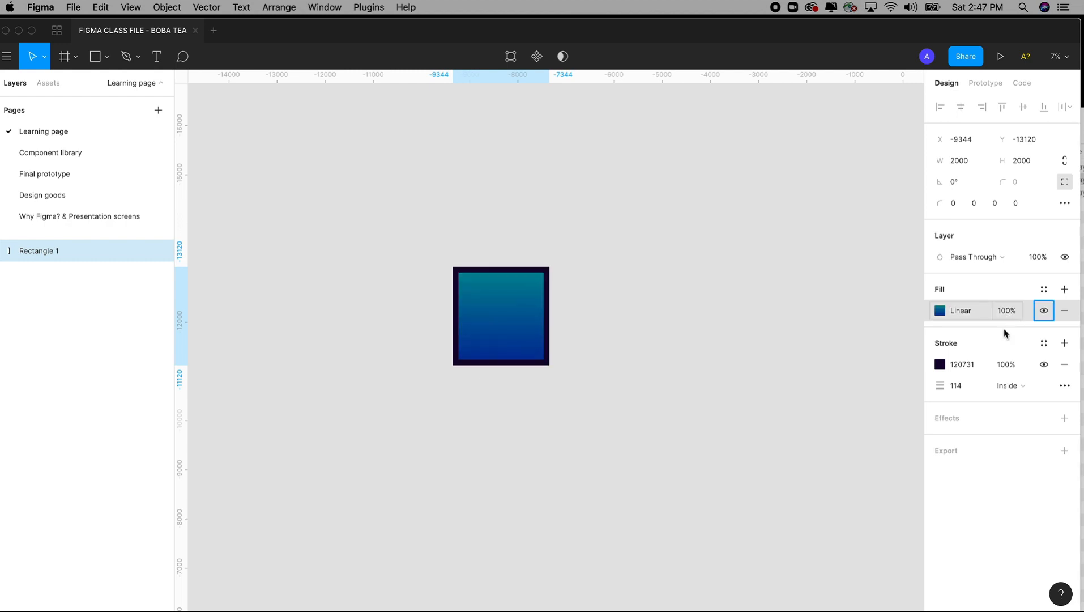
# Try reduced opacities such as 50% and 20% on the square's stroke and reset it to 100%.
pyautogui.click(1004, 366)
pyautogui.write('50')
pyautogui.press('Return')
pyautogui.write('30')
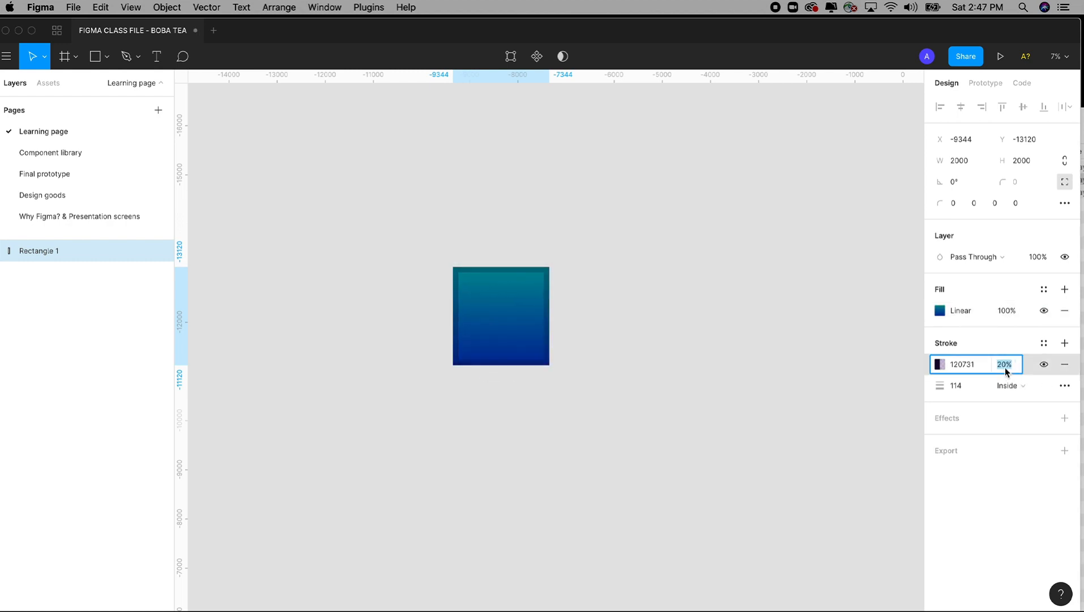
pyautogui.press('Return')
pyautogui.write('100')
pyautogui.press('Return')
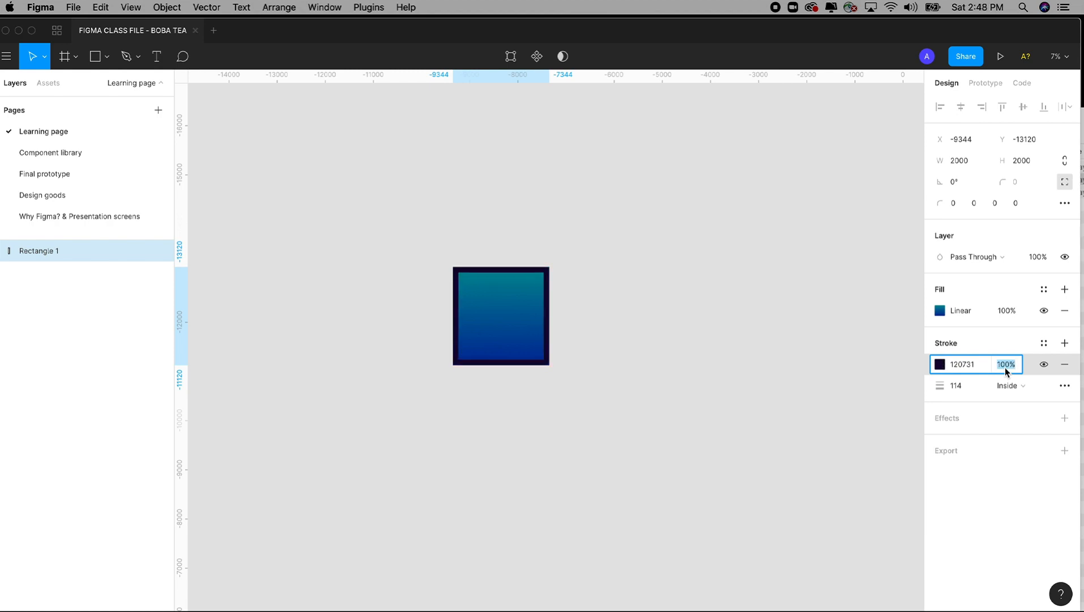
# Try the Center and Outside alignments for the square's stroke and return it to Inside.
pyautogui.click(1014, 388)
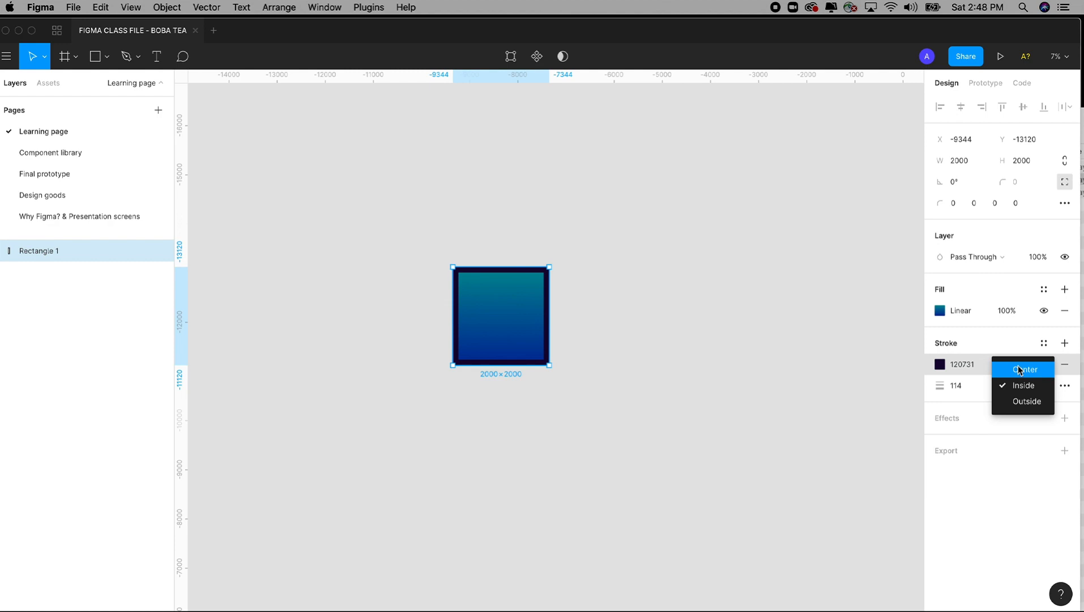
pyautogui.click(1020, 370)
pyautogui.click(1013, 385)
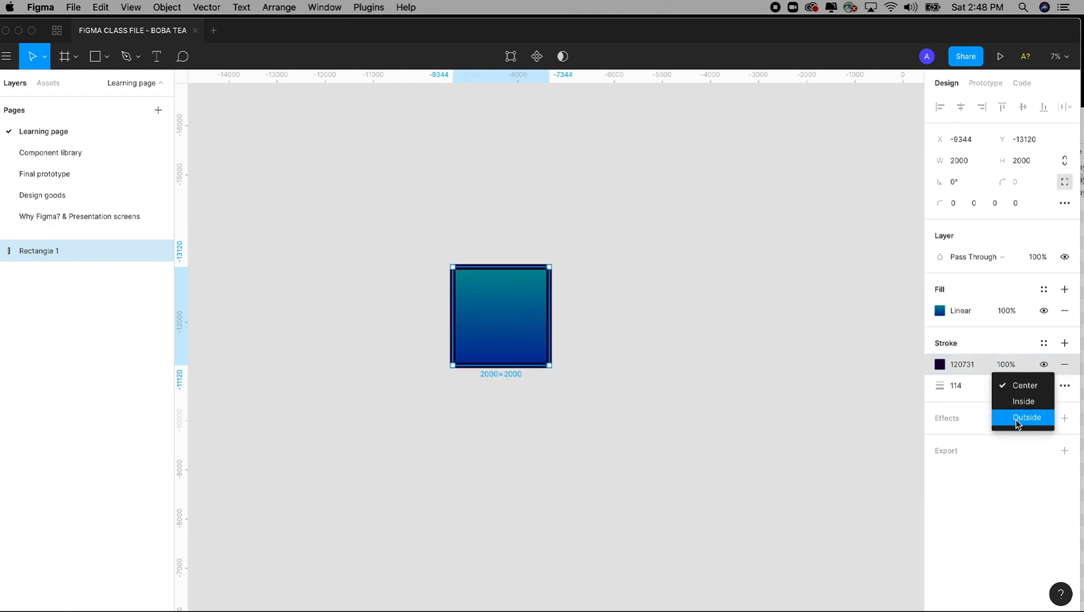
pyautogui.click(1015, 419)
pyautogui.click(1013, 384)
pyautogui.click(1018, 369)
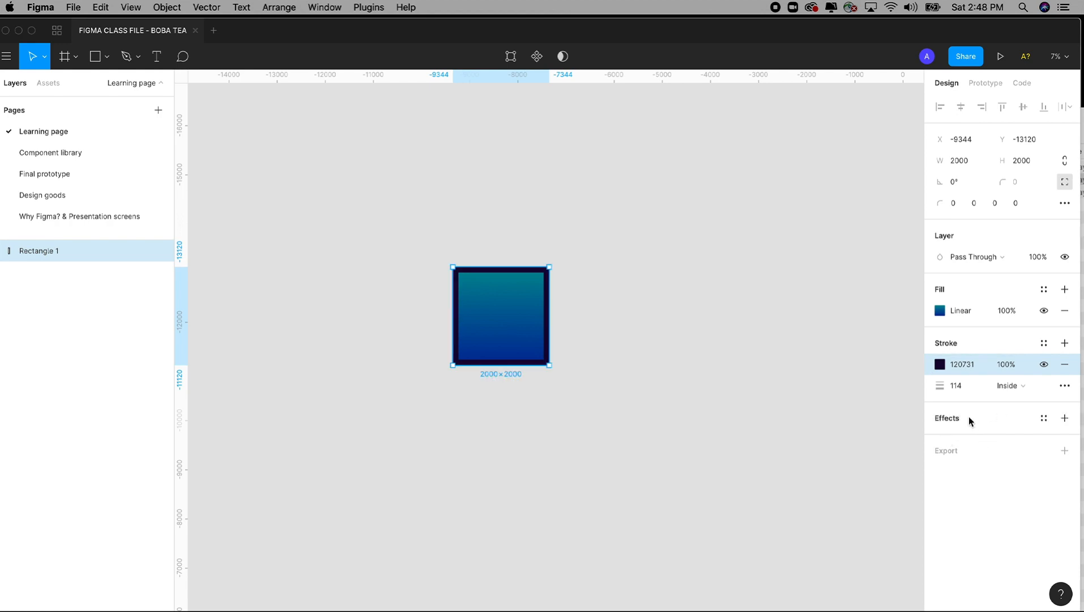
# Add a drop shadow to the square with an X offset of 4 and 70% opacity.
pyautogui.click(1065, 419)
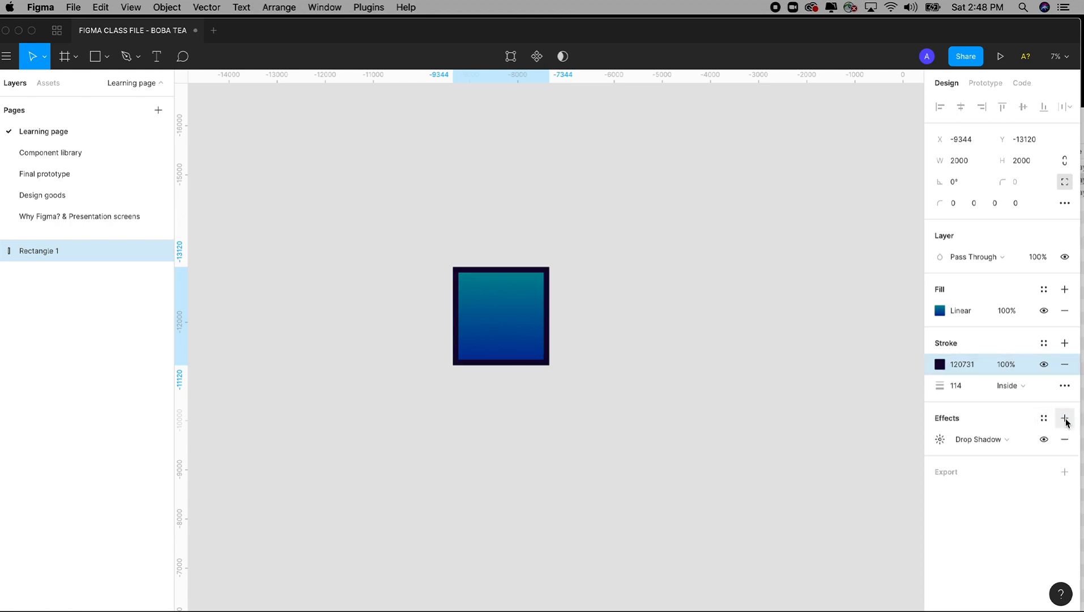
pyautogui.click(969, 440)
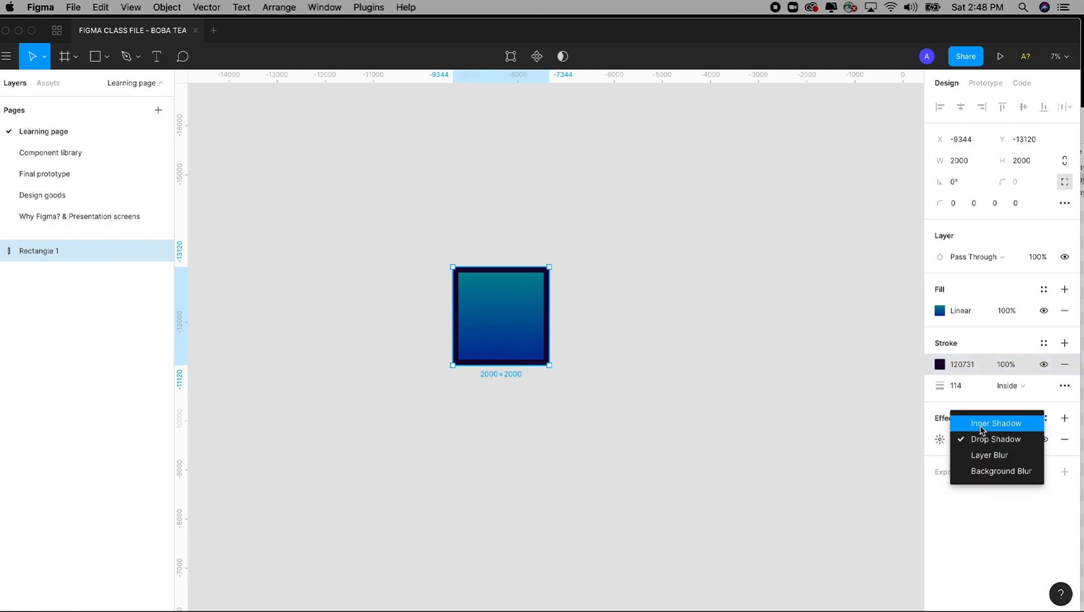
pyautogui.click(940, 439)
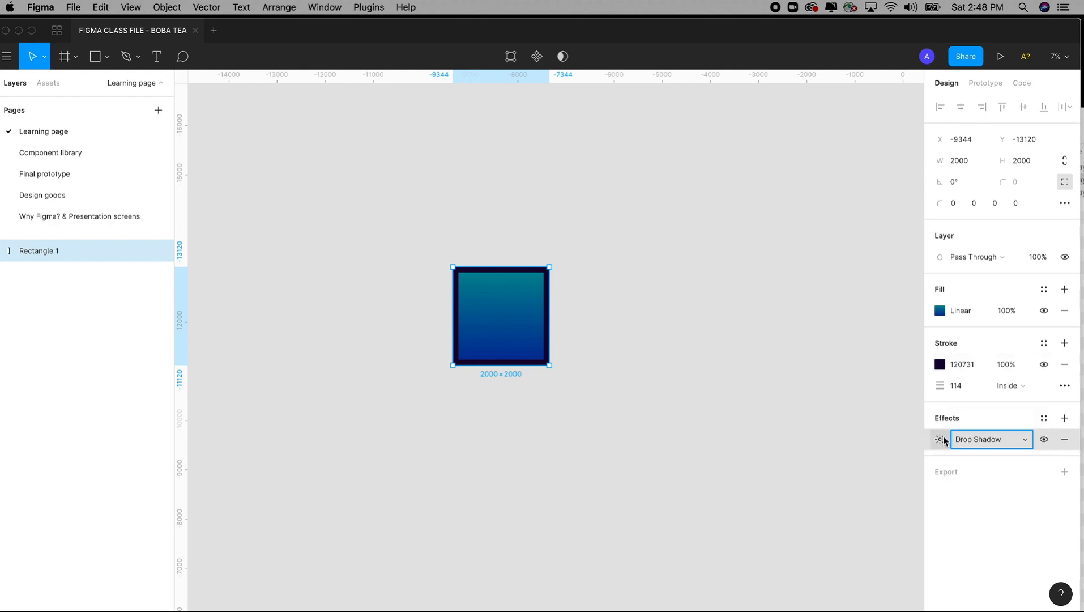
pyautogui.click(941, 439)
pyautogui.click(835, 493)
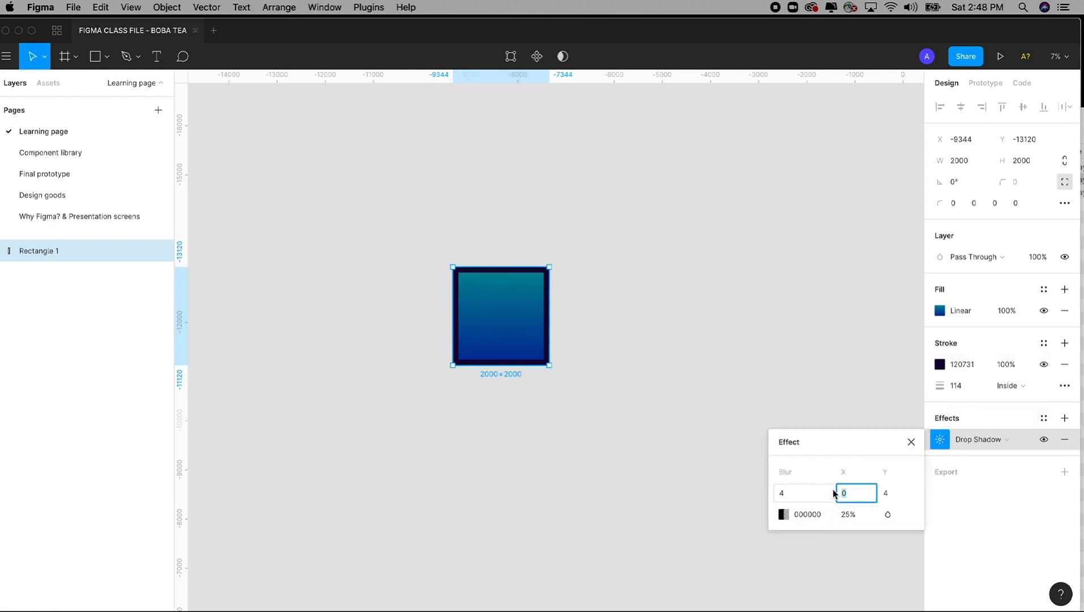
pyautogui.write('4')
pyautogui.press('Tab')
pyautogui.click(844, 514)
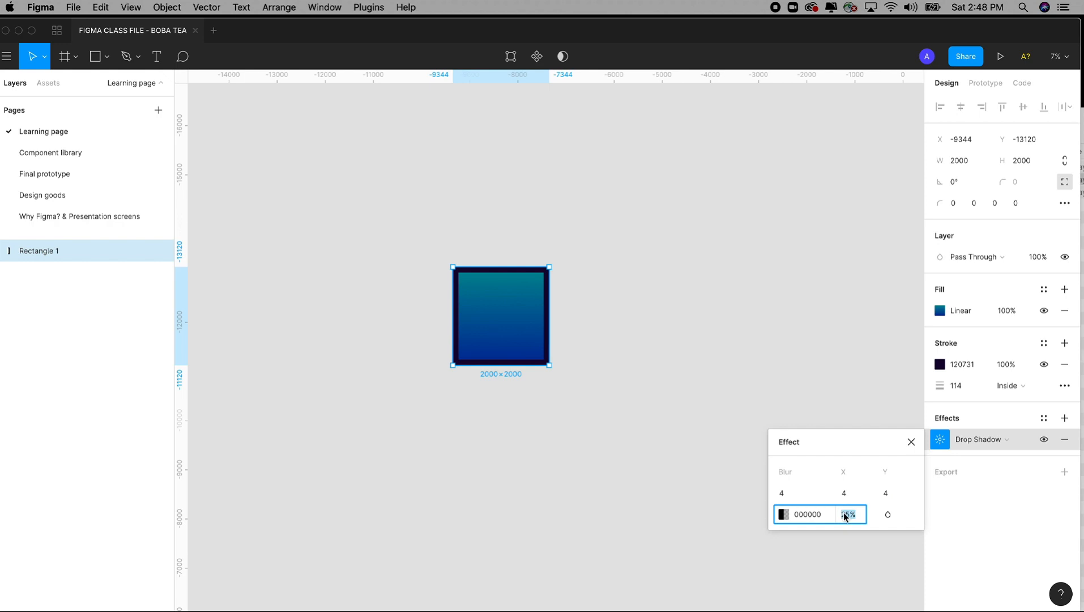
pyautogui.write('70')
pyautogui.press('Return')
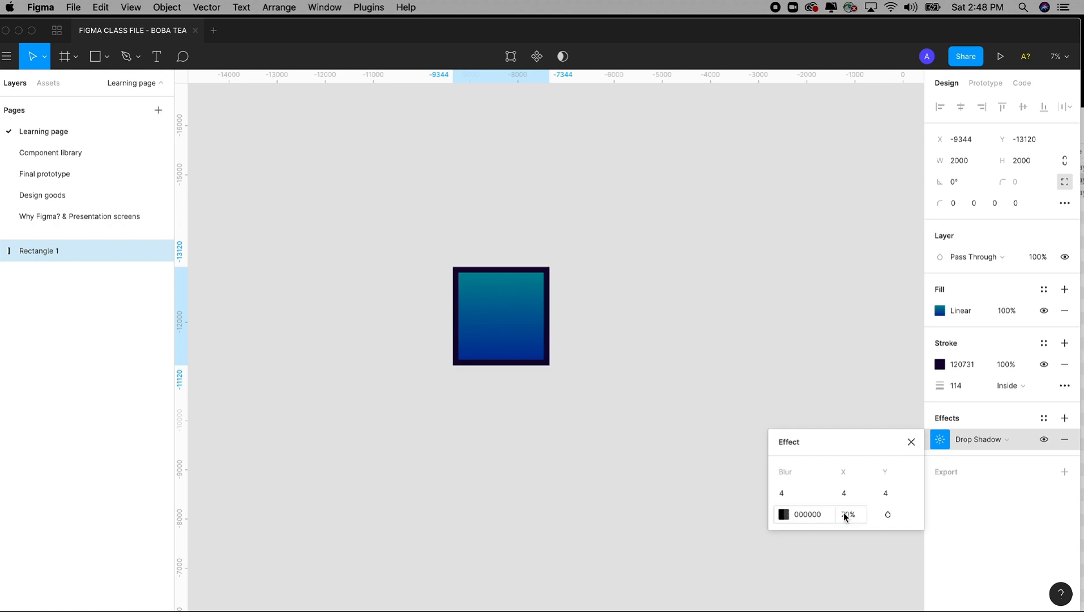
# Set the drop shadow's X and Y offsets to 40 and its blur to 64.
pyautogui.click(844, 493)
pyautogui.write('40')
pyautogui.press('Tab')
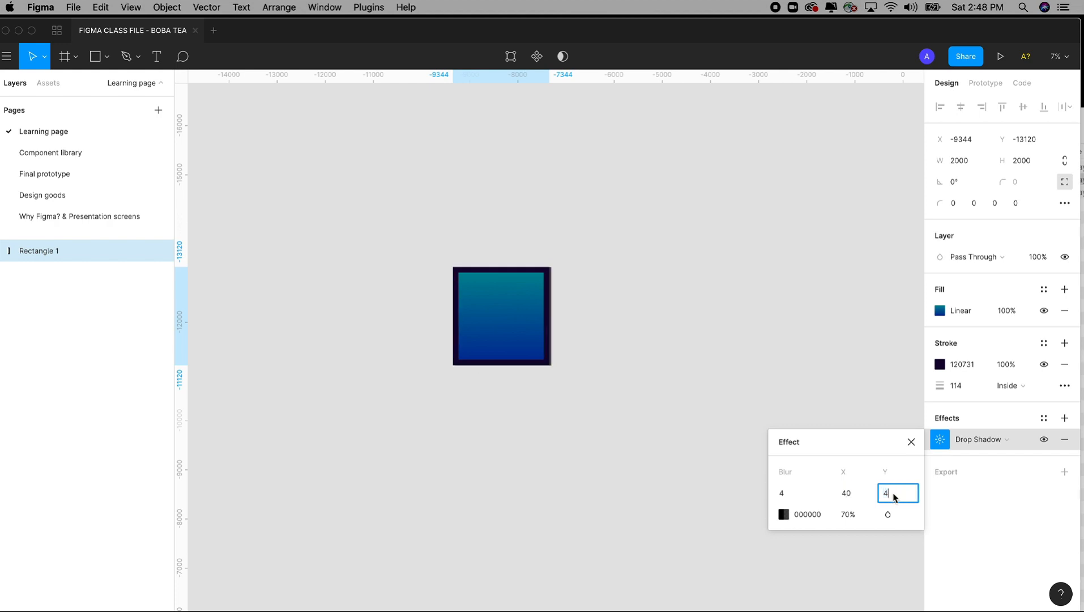
pyautogui.write('40')
pyautogui.click(781, 493)
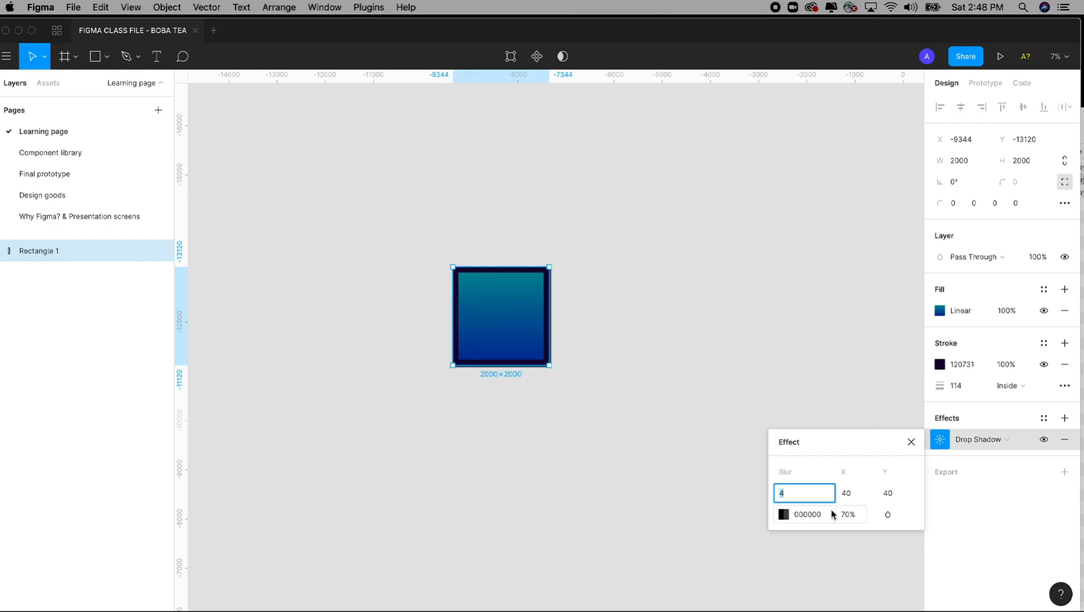
pyautogui.write('84')
pyautogui.press('Return')
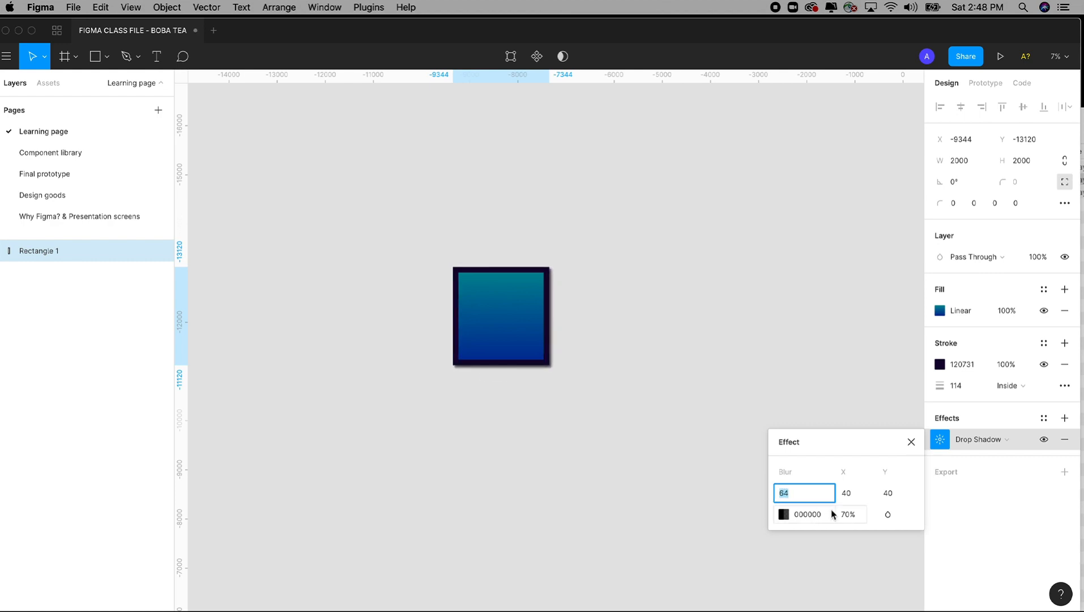
# Increase the drop shadow's blur in stages, ending at 250.
pyautogui.write('144')
pyautogui.press('Return')
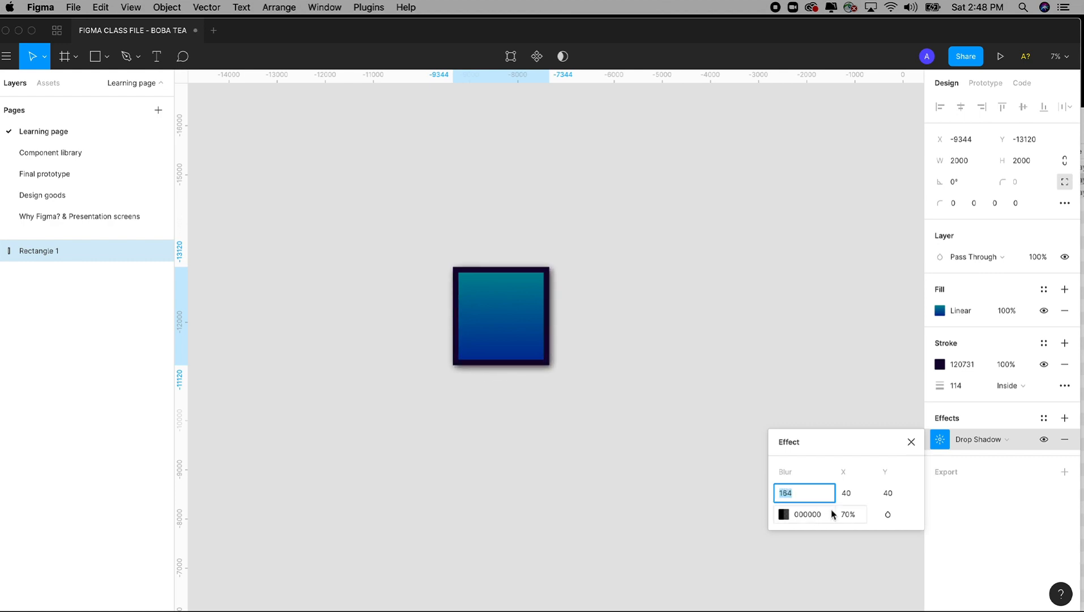
pyautogui.write('250')
pyautogui.press('Return')
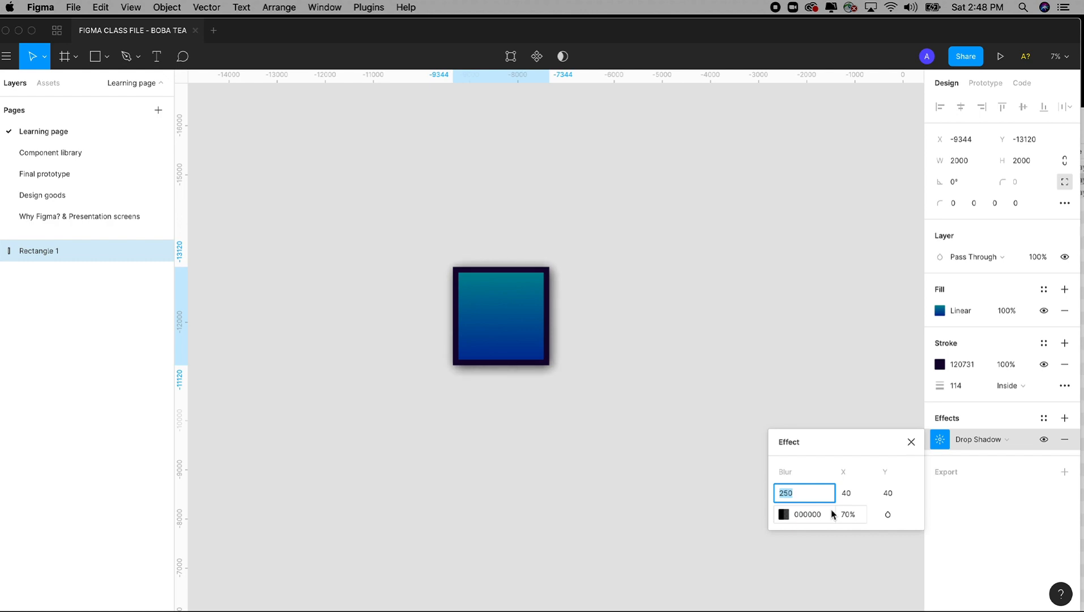
# Recolour the square's drop shadow to the muted blue-violet 48468A at 70% opacity.
pyautogui.click(785, 514)
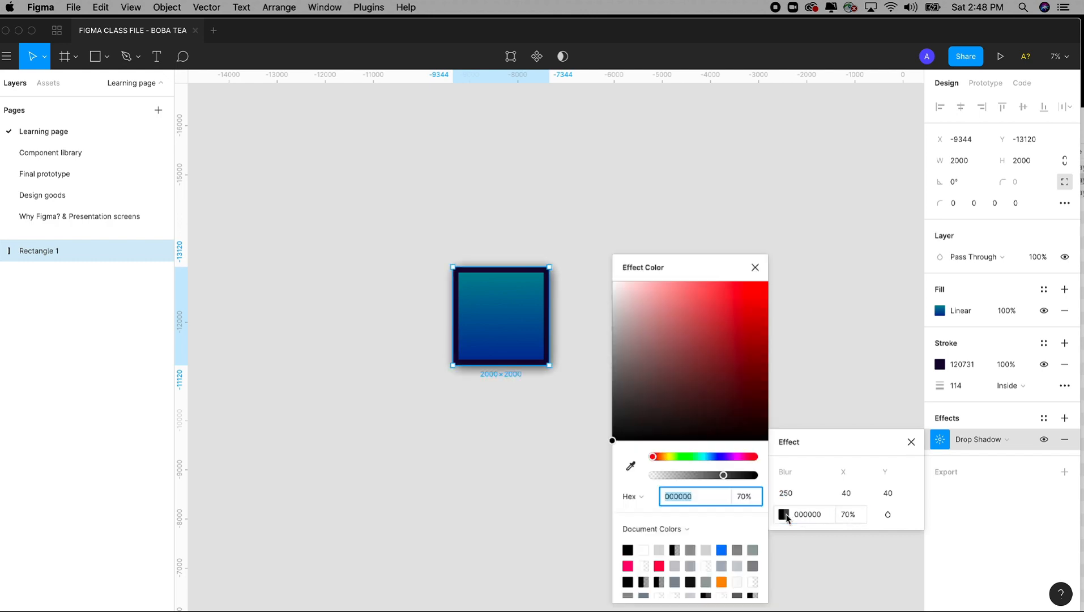
pyautogui.click(720, 456)
pyautogui.moveTo(700, 347)
pyautogui.mouseDown()
pyautogui.moveTo(687, 346)
pyautogui.moveTo(691, 363)
pyautogui.mouseUp()
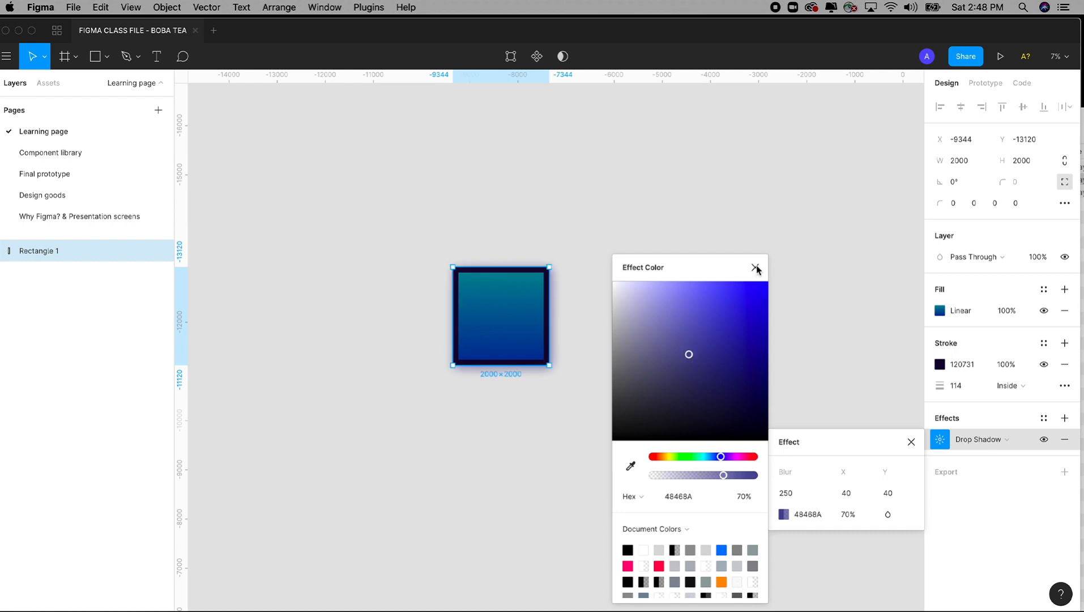
pyautogui.click(755, 268)
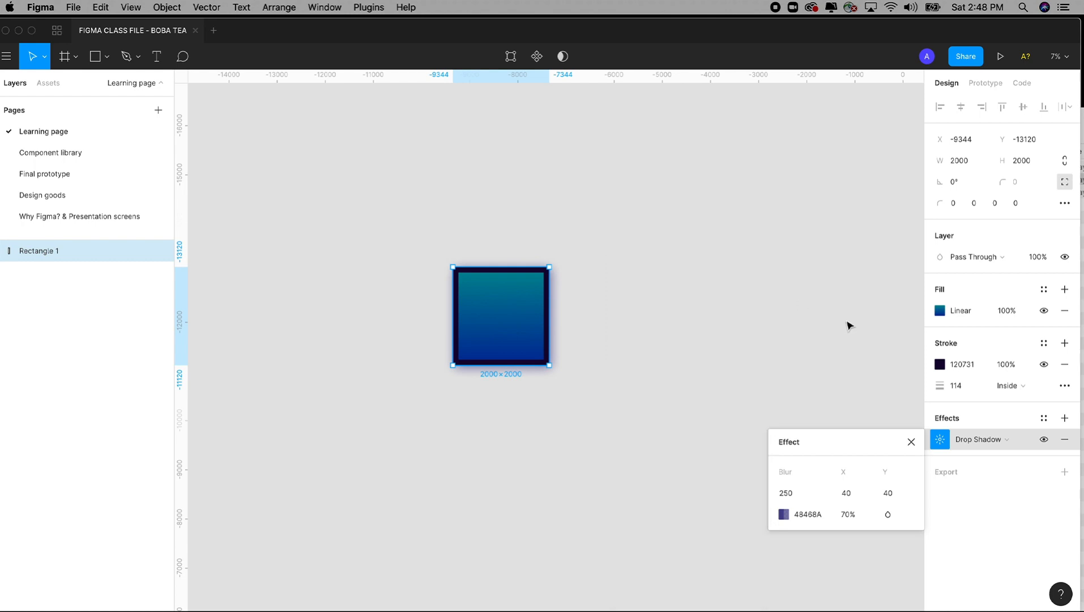
# Hide the square's stroke and show it again, then remove the stroke entirely.
pyautogui.click(1044, 365)
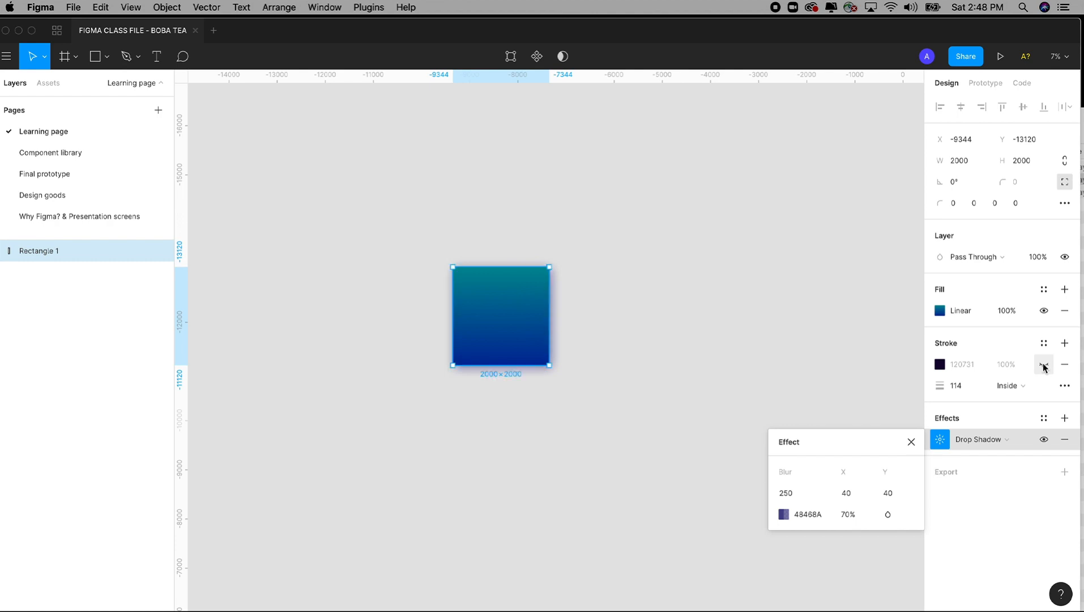
pyautogui.click(1044, 366)
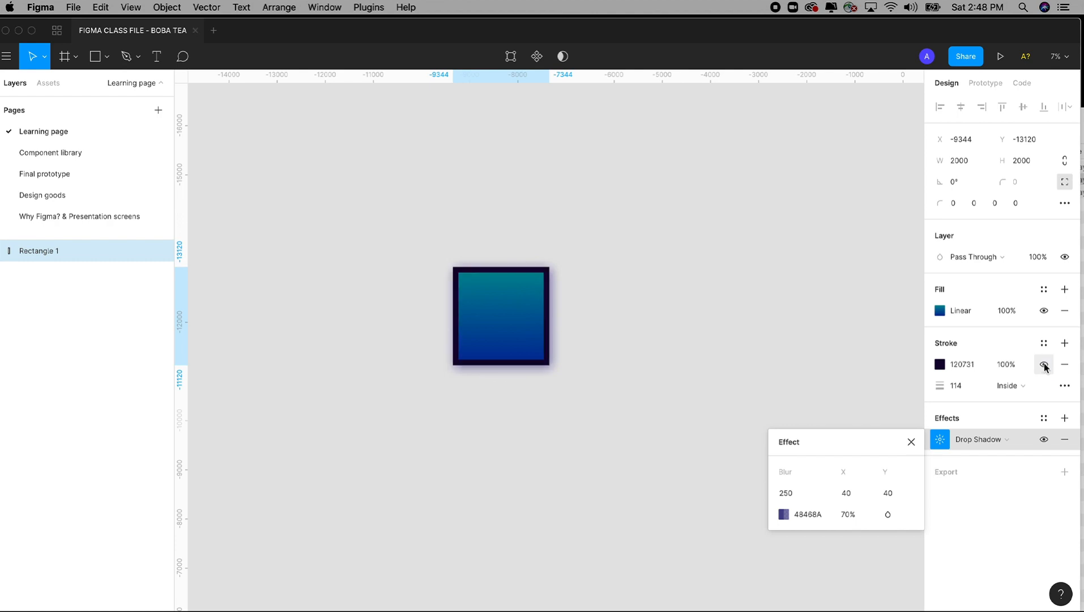
pyautogui.click(1065, 365)
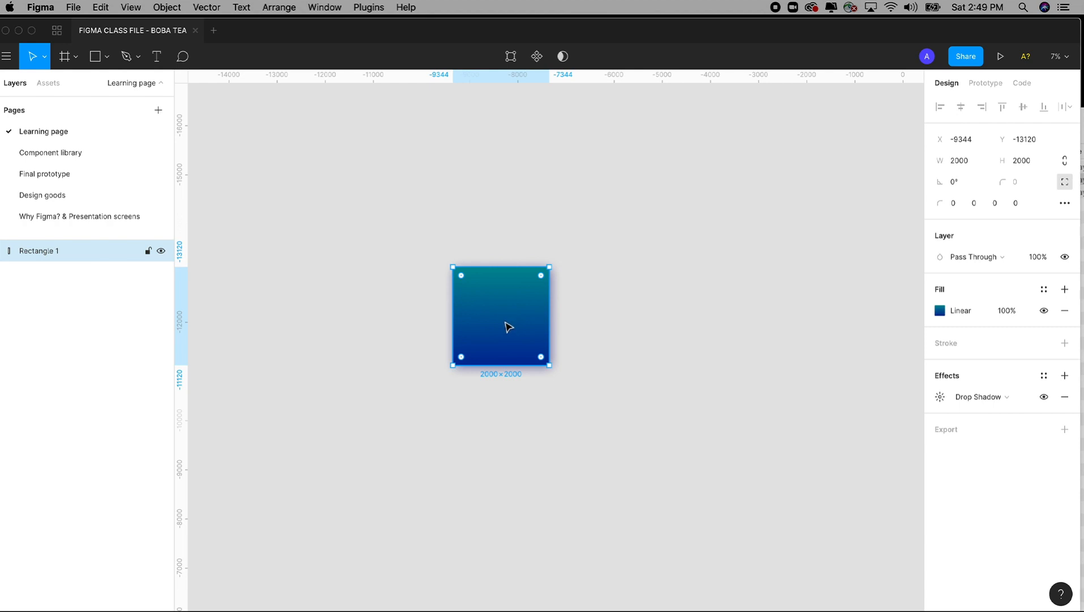
# Try to copy the square and paste a duplicate onto the empty canvas.
pyautogui.click(107, 8)
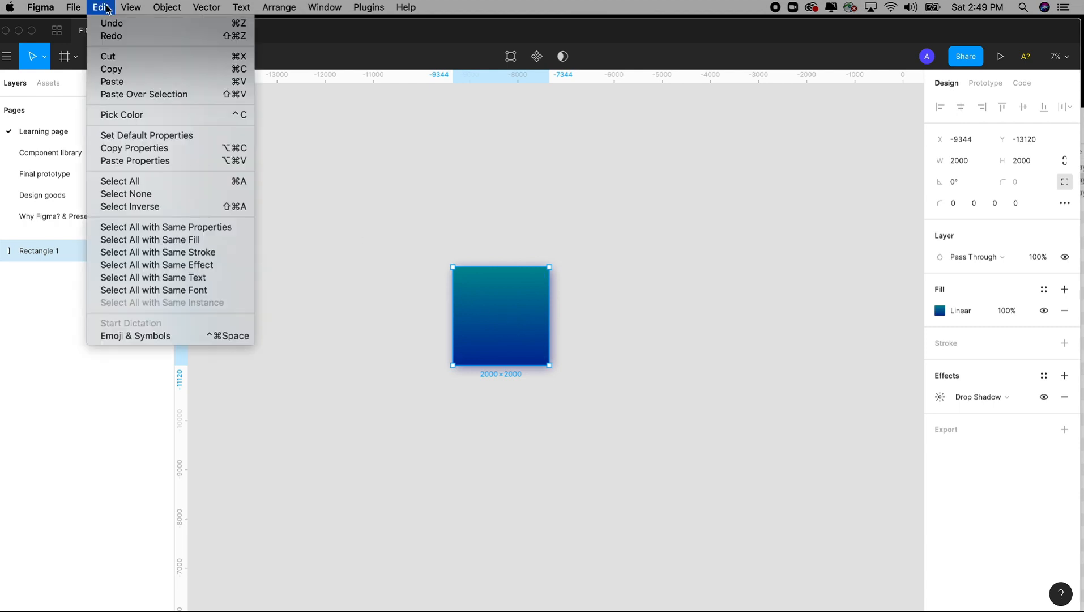
pyautogui.click(118, 69)
pyautogui.click(619, 309)
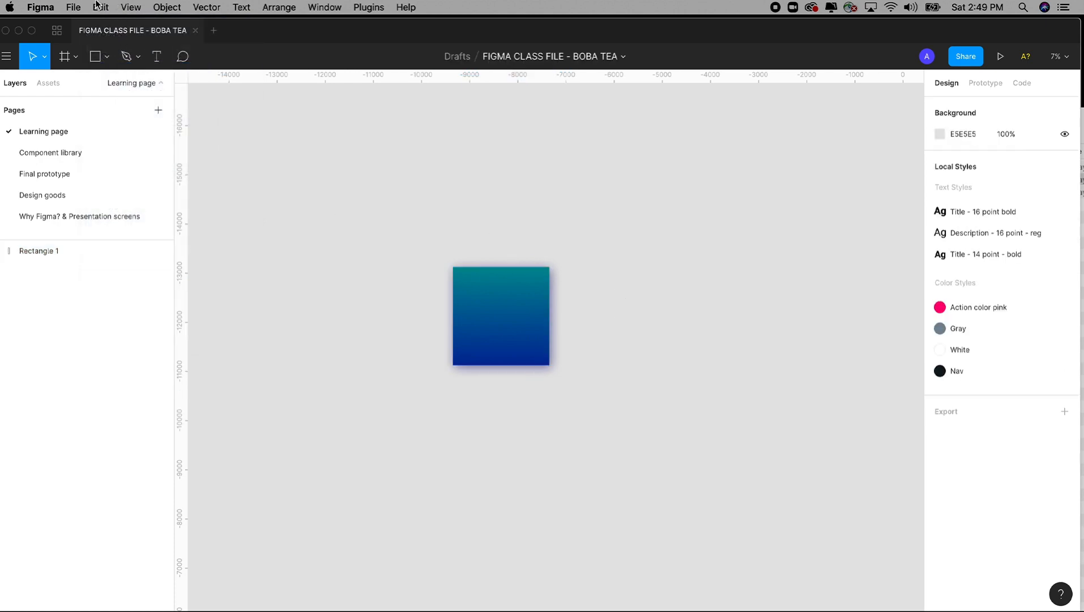
pyautogui.click(100, 7)
pyautogui.click(614, 303)
pyautogui.press('super+v')
pyautogui.click(588, 322)
# Copy and paste the square, placing the duplicate level beside the original at X -6752, Y -13120.
pyautogui.click(505, 324)
pyautogui.press('super+c')
pyautogui.press('super+v')
pyautogui.moveTo(515, 327); pyautogui.dragTo(421, 325)
pyautogui.press('super+z')
pyautogui.click(694, 322)
pyautogui.moveTo(694, 322); pyautogui.dragTo(639, 321)
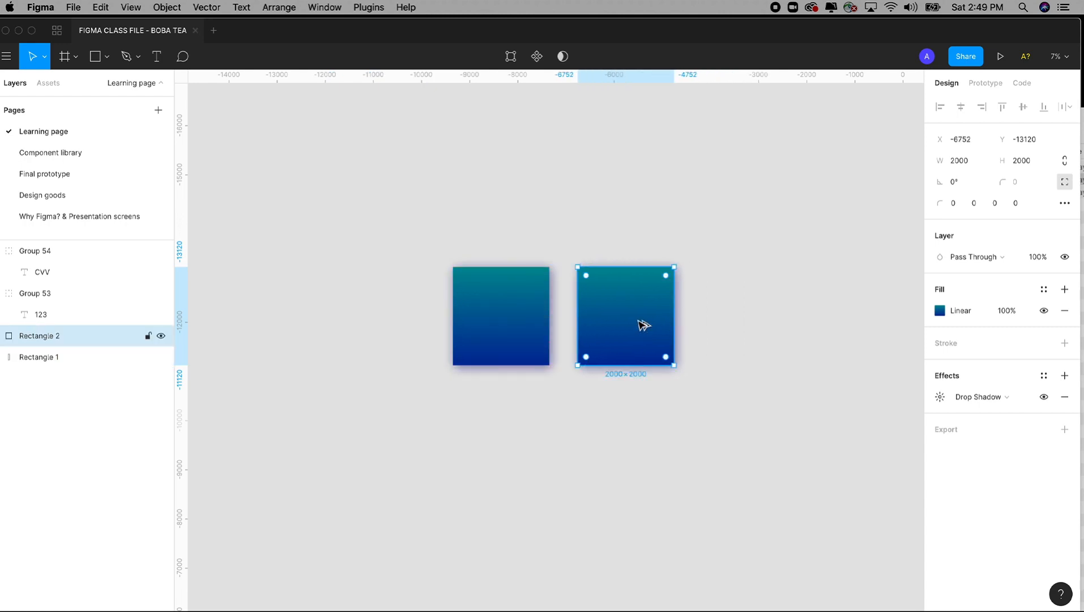
# Duplicate the second square to about X -4308, Y -12688, and move the original square down to about X -9114, Y -11770.
pyautogui.keyDown('alt'); pyautogui.moveTo(617, 316); pyautogui.dragTo(732, 340); pyautogui.keyUp('alt')
pyautogui.moveTo(537, 315); pyautogui.dragTo(531, 384)
pyautogui.click(487, 272)
pyautogui.click(642, 310)
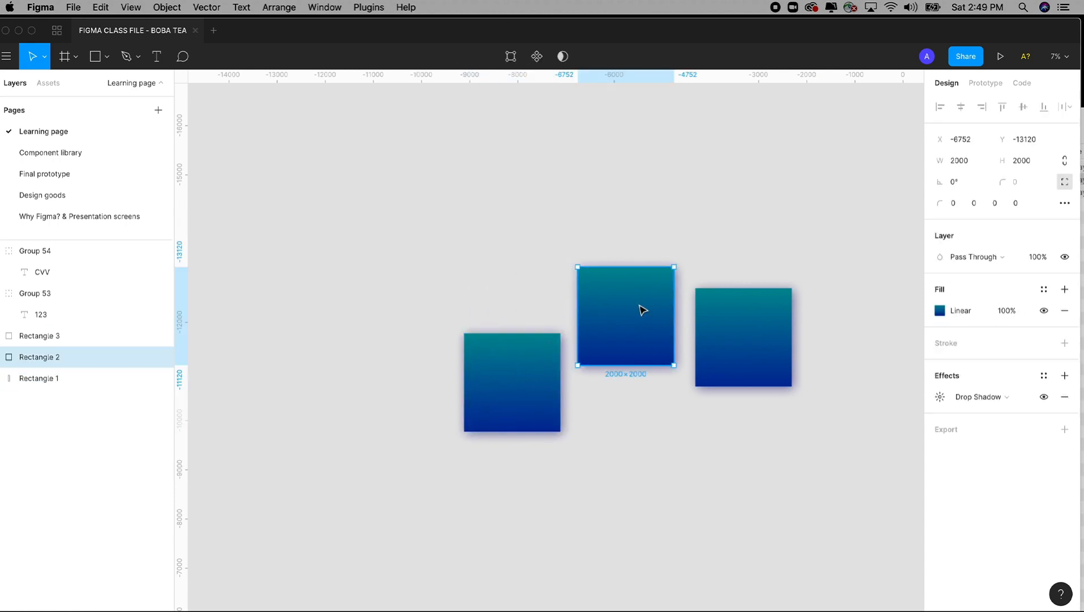
pyautogui.click(722, 330)
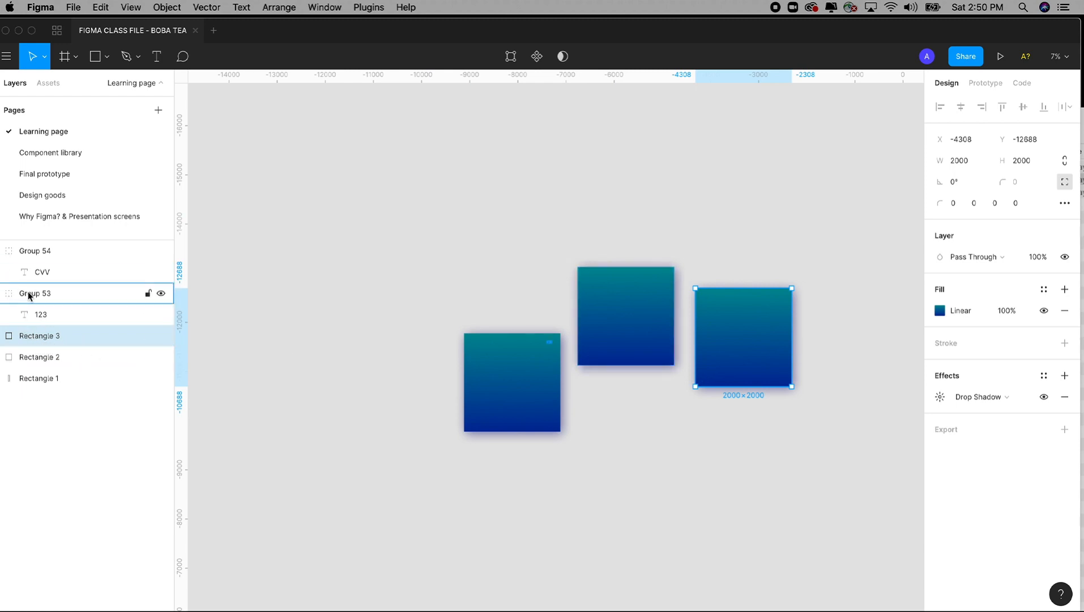
# Delete the stray groups Group 53 and Group 54, which hold the texts 123 and CVV.
pyautogui.click(38, 317)
pyautogui.click(468, 366)
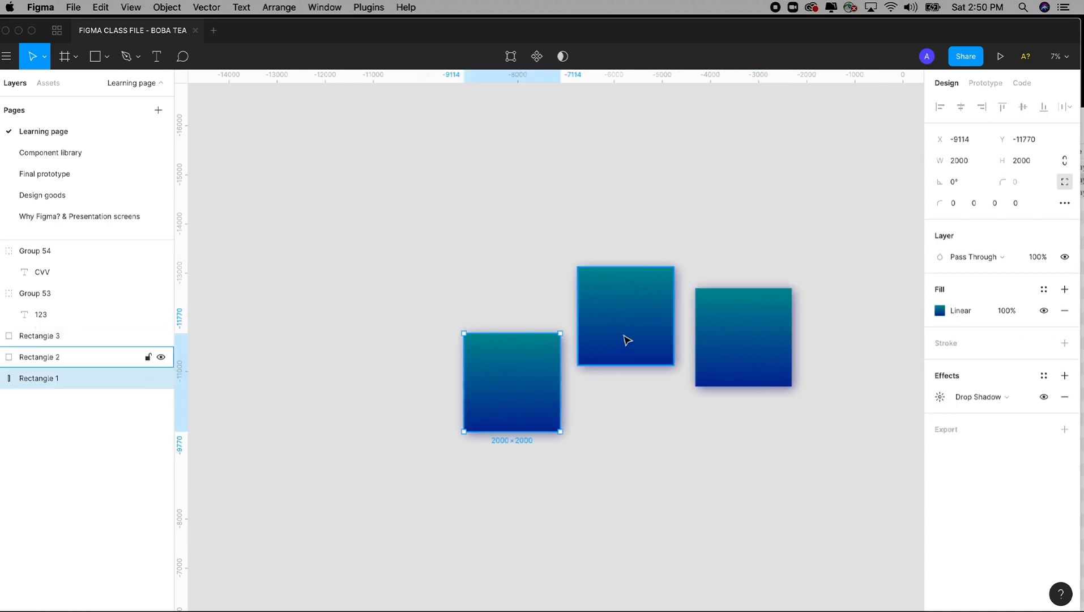
pyautogui.click(60, 321)
pyautogui.keyDown('shift'); pyautogui.click(41, 258); pyautogui.keyUp('shift')
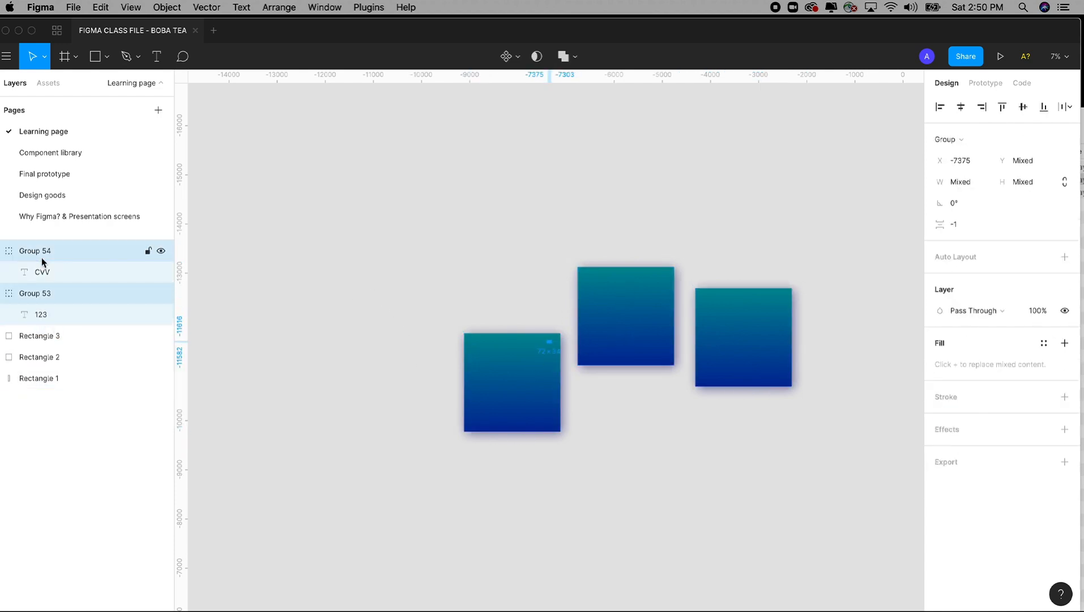
pyautogui.press('Delete')
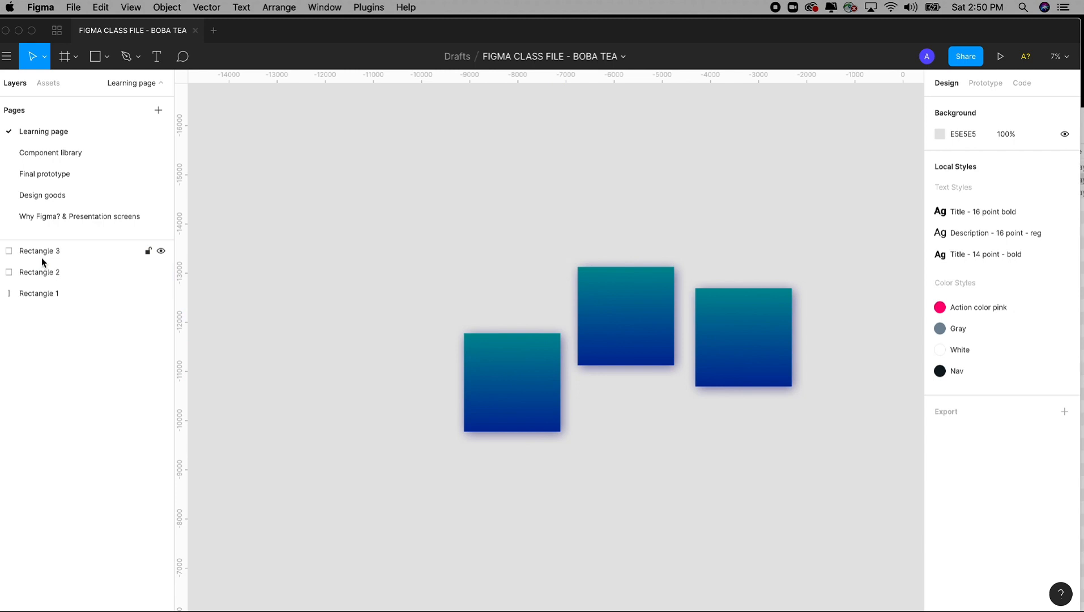
# Select the three rectangle layers one at a time to see which square each one matches.
pyautogui.click(41, 258)
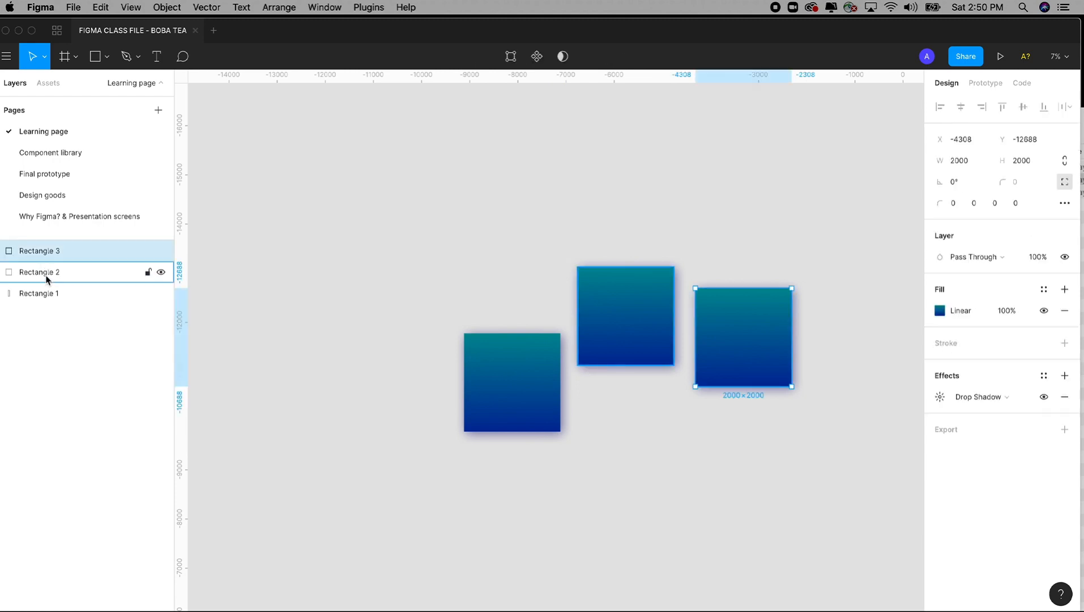
pyautogui.click(46, 274)
pyautogui.click(46, 294)
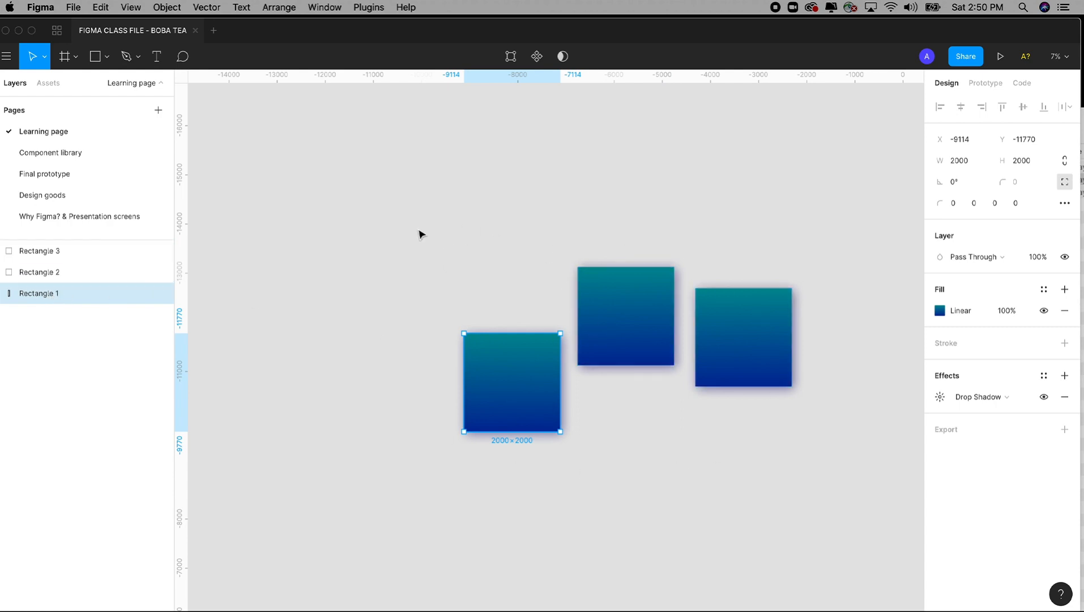
pyautogui.click(43, 273)
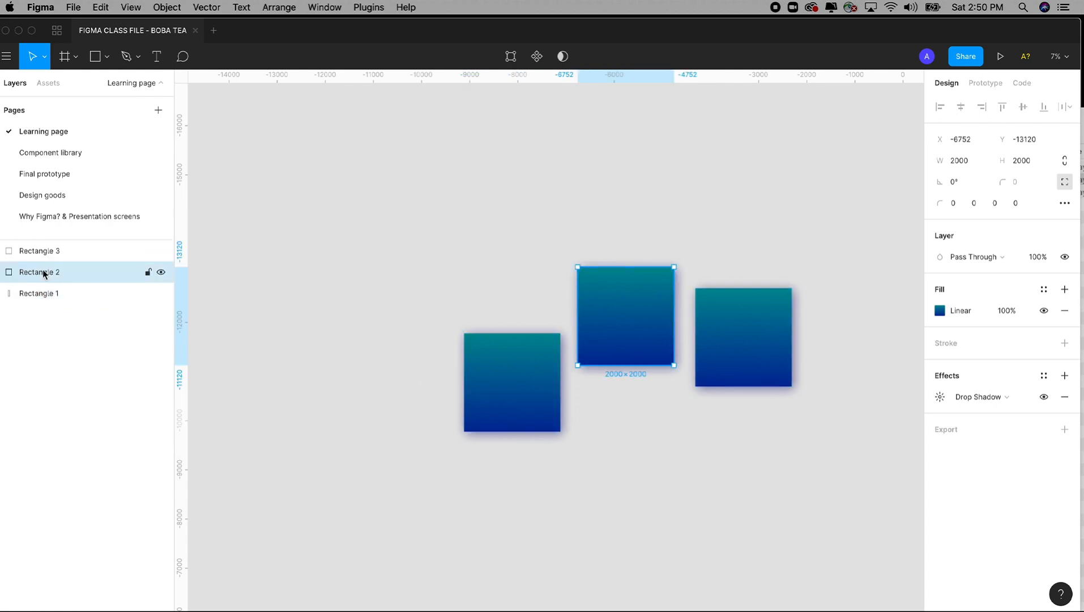
# Select all three rectangle layers together from Rectangle 3 downward, repeat from Rectangle 1 upward, and clear the selection each time.
pyautogui.click(40, 252)
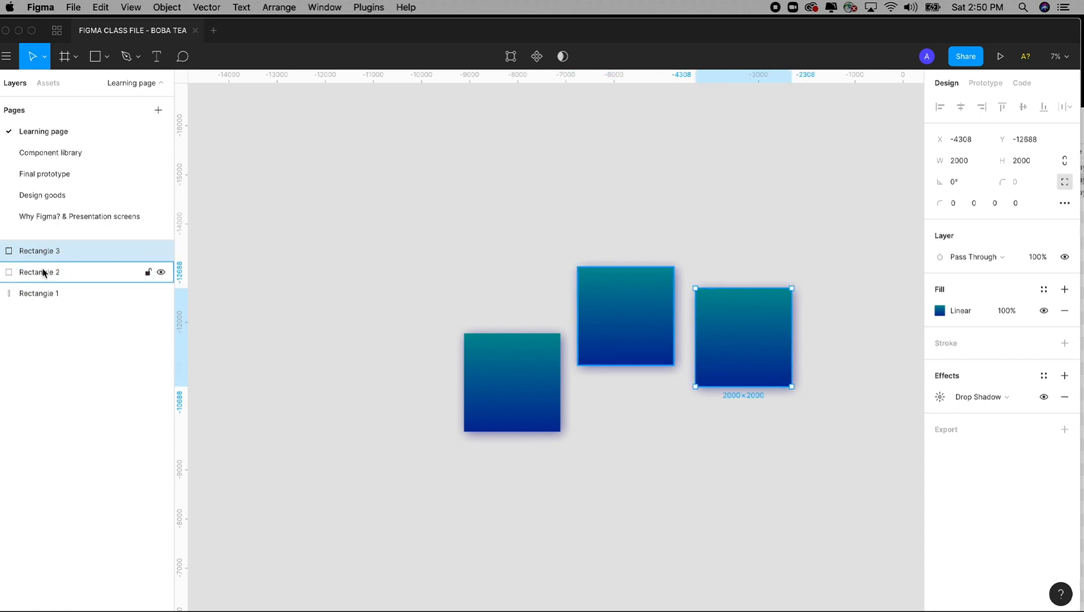
pyautogui.keyDown('shift'); pyautogui.click(43, 272); pyautogui.keyUp('shift')
pyautogui.keyDown('shift'); pyautogui.click(44, 294); pyautogui.keyUp('shift')
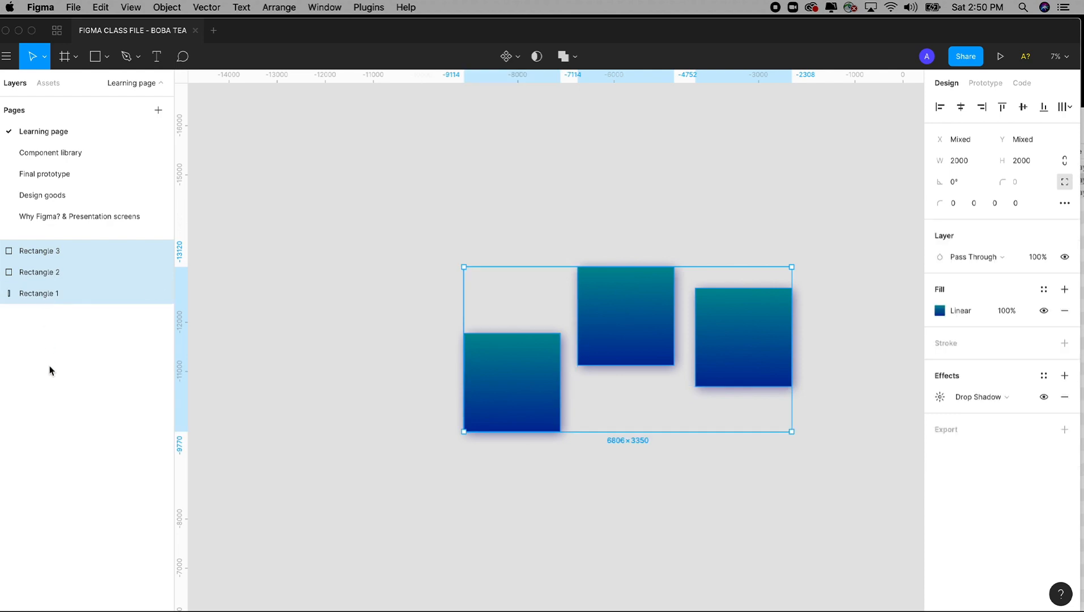
pyautogui.click(49, 372)
pyautogui.click(38, 293)
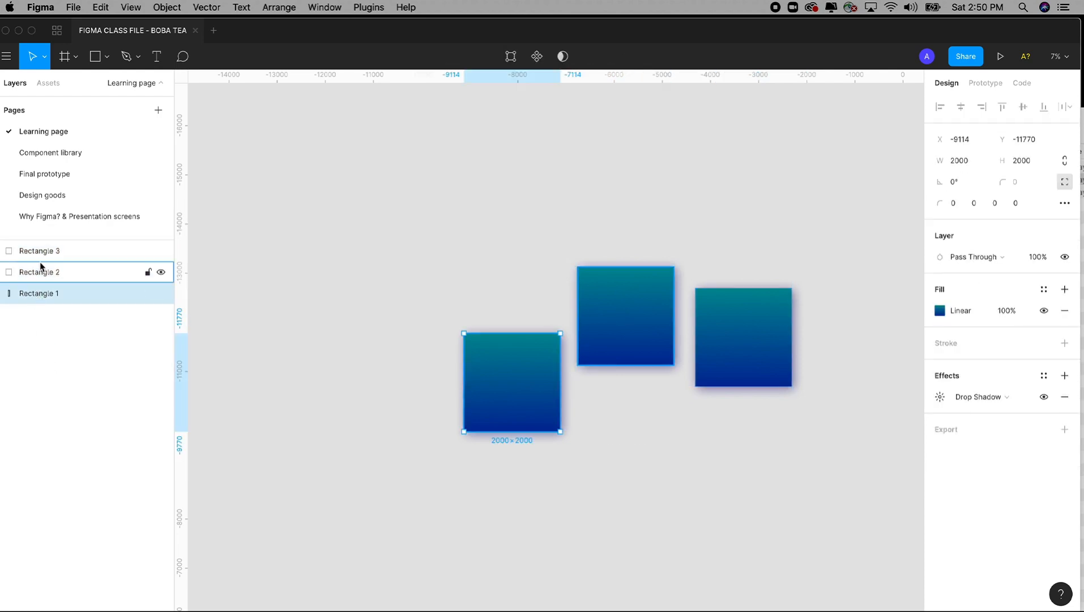
pyautogui.keyDown('shift'); pyautogui.click(40, 273); pyautogui.keyUp('shift')
pyautogui.keyDown('shift'); pyautogui.click(40, 253); pyautogui.keyUp('shift')
pyautogui.click(58, 336)
# Select only Rectangle 1 and Rectangle 3 together, first as layers and again directly on the canvas.
pyautogui.click(43, 296)
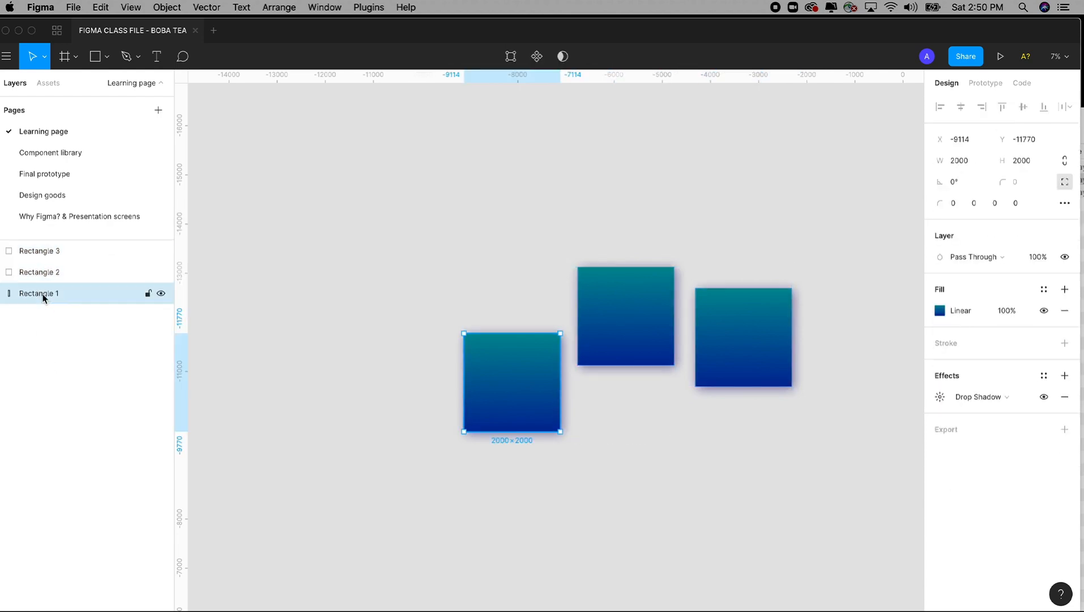
pyautogui.keyDown('shift'); pyautogui.click(43, 254); pyautogui.keyUp('shift')
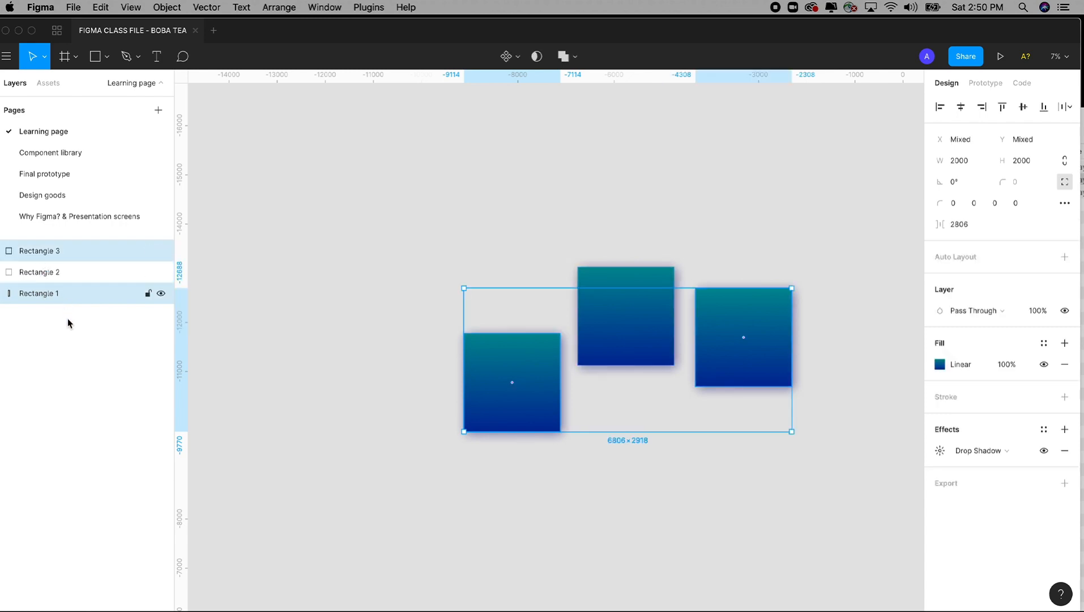
pyautogui.click(458, 245)
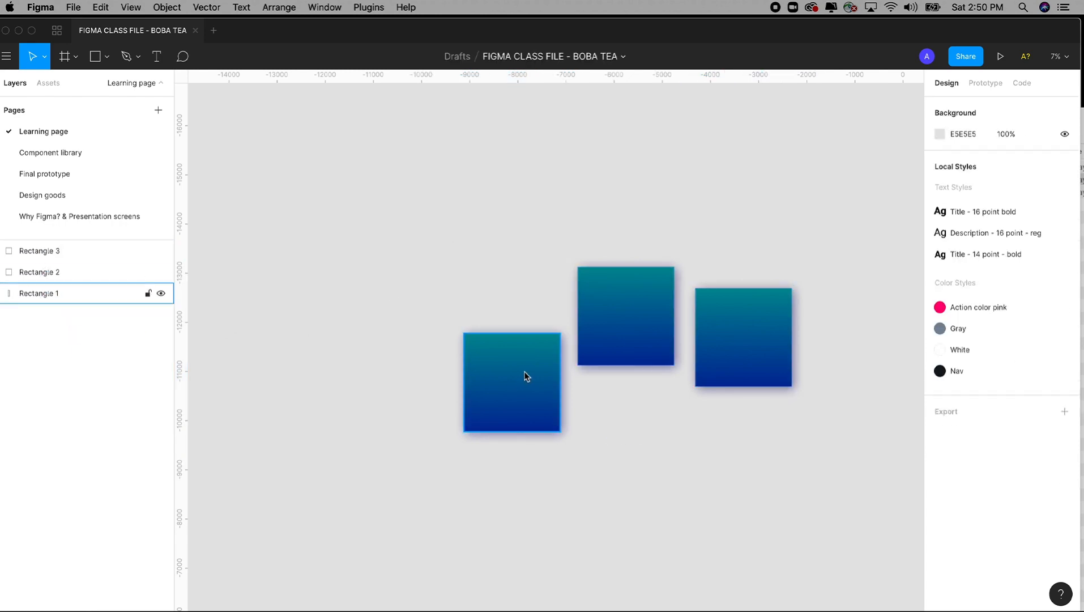
pyautogui.click(525, 371)
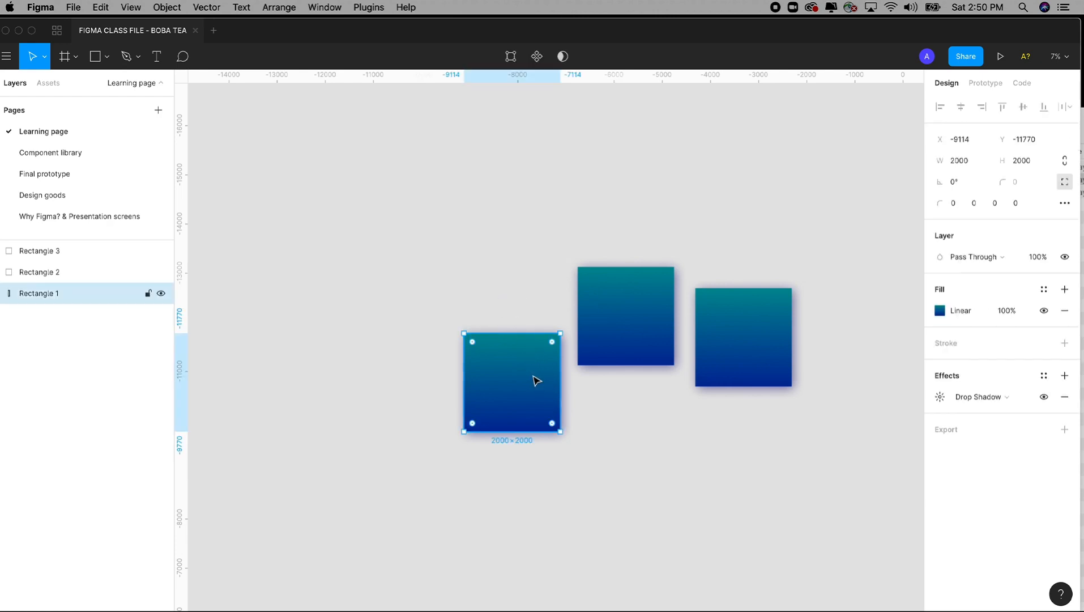
pyautogui.keyDown('shift'); pyautogui.click(750, 334); pyautogui.keyUp('shift')
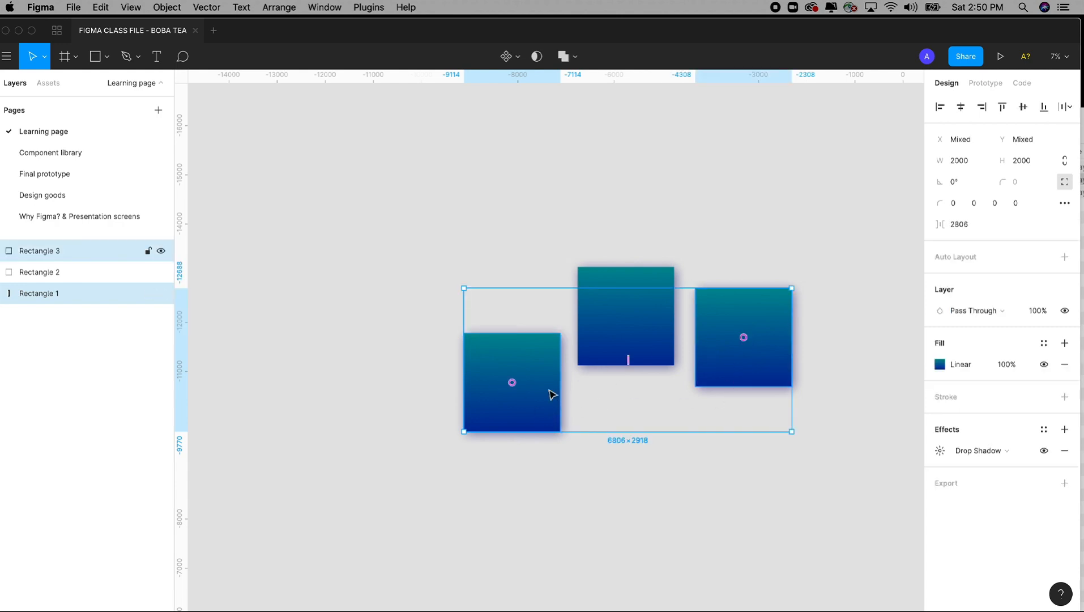
# Move Rectangle 2 up to about X -7225, Y -15577, and practise selecting the other two squares together before deselecting.
pyautogui.moveTo(639, 309); pyautogui.dragTo(617, 186)
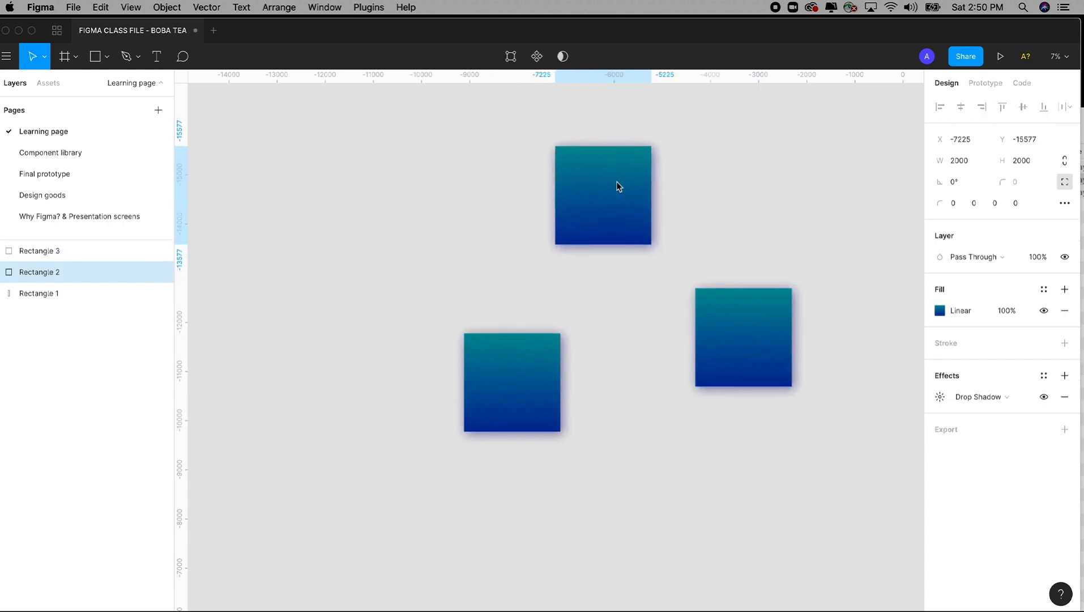
pyautogui.click(528, 387)
pyautogui.keyDown('shift'); pyautogui.click(738, 360); pyautogui.keyUp('shift')
pyautogui.moveTo(745, 366); pyautogui.dragTo(724, 352)
pyautogui.keyDown('shift'); pyautogui.click(725, 351); pyautogui.keyUp('shift')
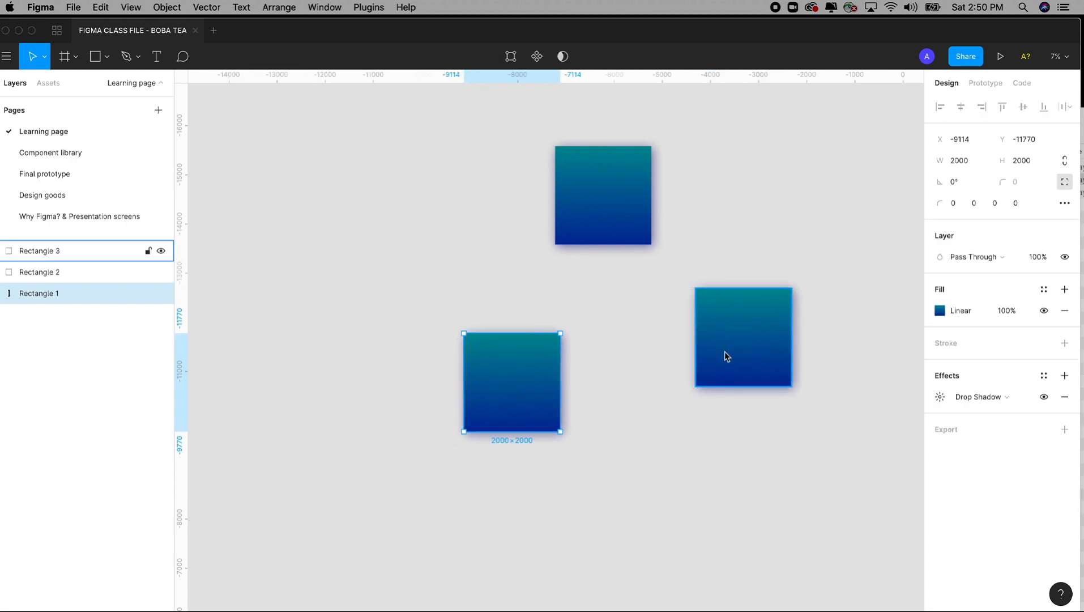
pyautogui.moveTo(518, 367)
pyautogui.mouseDown()
pyautogui.moveTo(448, 372)
pyautogui.moveTo(518, 368)
pyautogui.mouseUp()
pyautogui.click(617, 393)
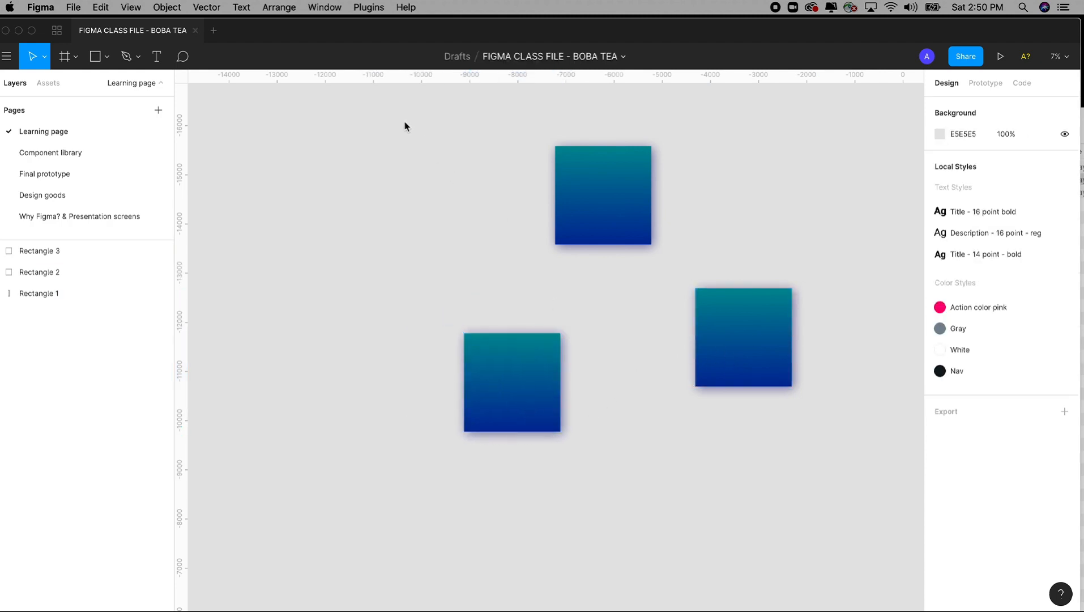
# Select all three squares with a selection marquee, repeat around only some of them, and clear the selection.
pyautogui.moveTo(392, 118); pyautogui.dragTo(825, 499)
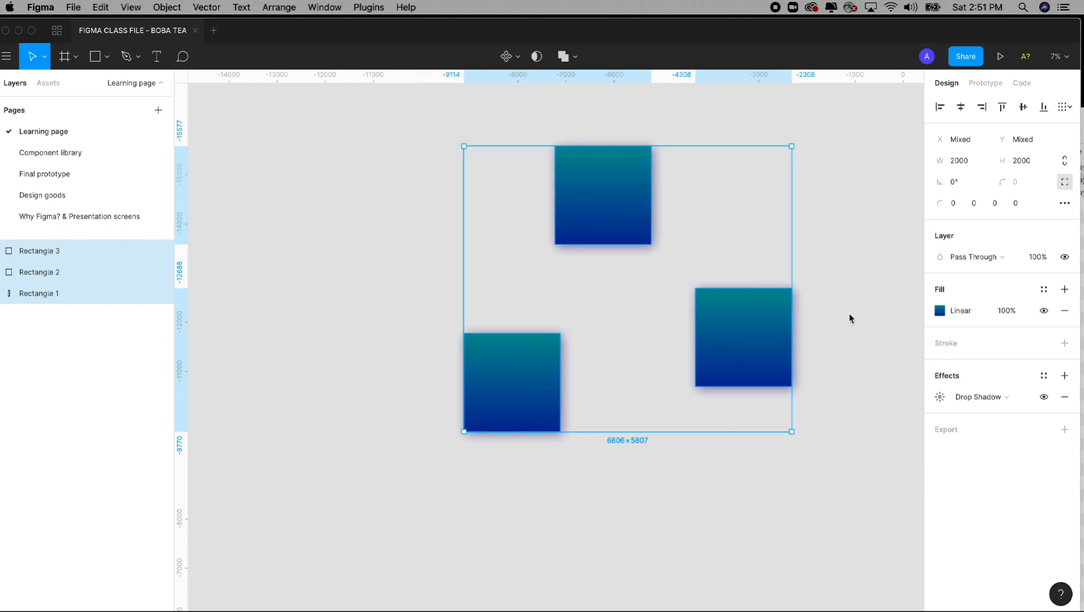
pyautogui.moveTo(882, 281); pyautogui.dragTo(683, 423)
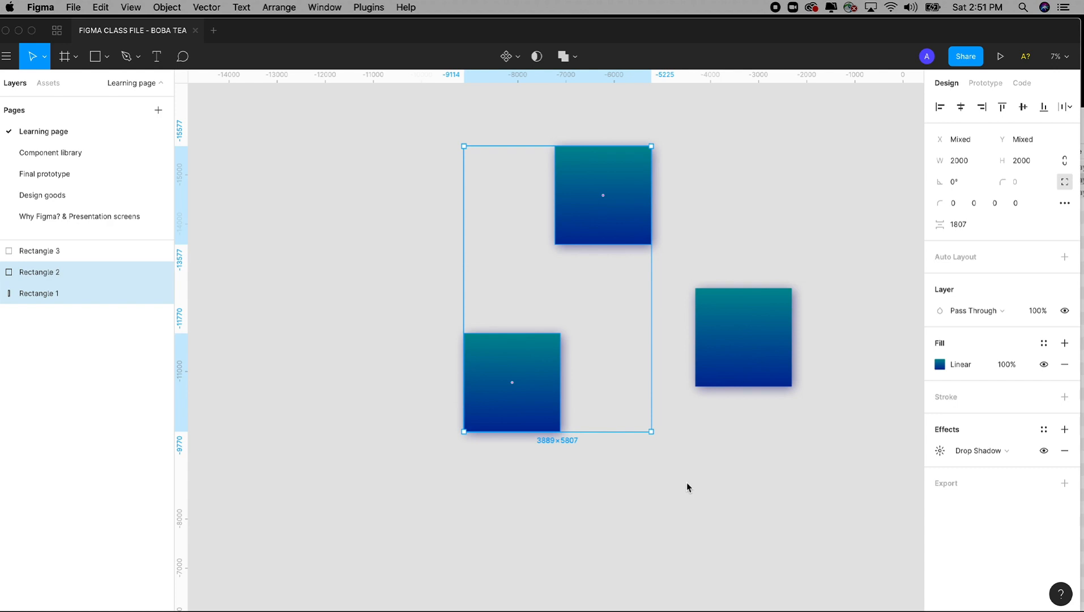
pyautogui.click(687, 487)
# Rearrange the squares, moving Rectangle 1 to about X -9087, Y -12405, Rectangle 2 slightly down and Rectangle 3 up.
pyautogui.click(501, 394)
pyautogui.moveTo(501, 394); pyautogui.dragTo(507, 364)
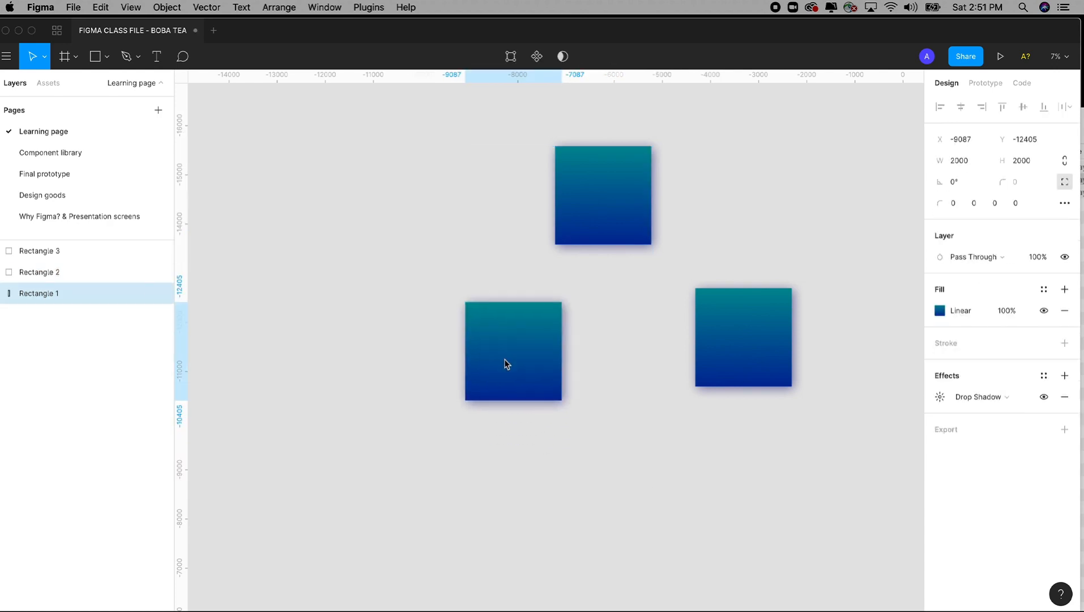
pyautogui.moveTo(632, 217); pyautogui.dragTo(638, 247)
pyautogui.moveTo(737, 323); pyautogui.dragTo(738, 265)
# Move Rectangle 1 to about X -9344, Y -12419, and align the top edges of all three squares.
pyautogui.moveTo(545, 336)
pyautogui.mouseDown()
pyautogui.moveTo(528, 322)
pyautogui.moveTo(532, 337)
pyautogui.mouseUp()
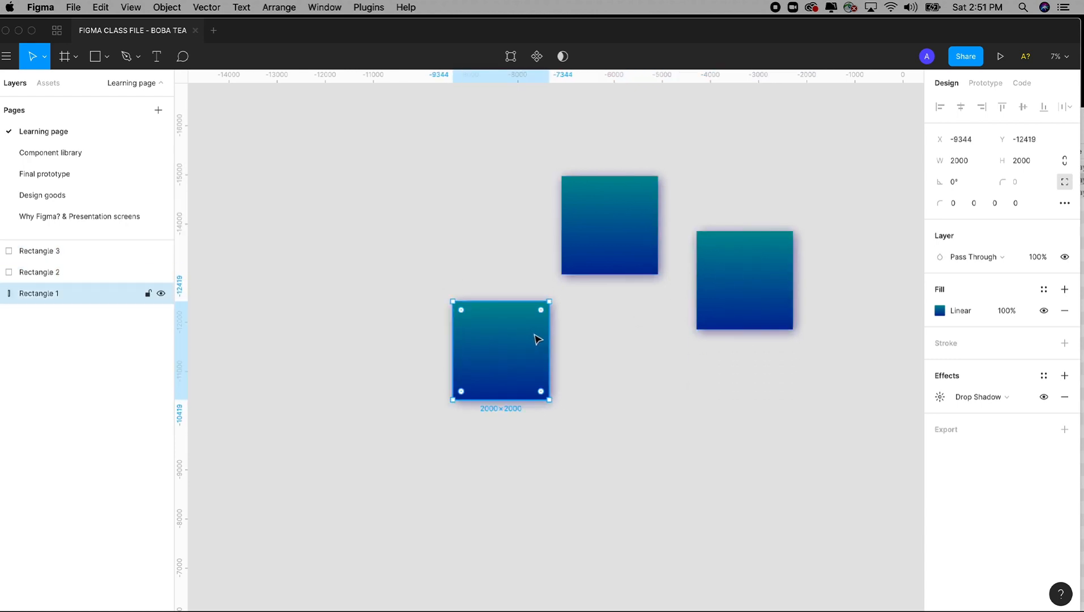
pyautogui.keyDown('shift'); pyautogui.click(600, 241); pyautogui.keyUp('shift')
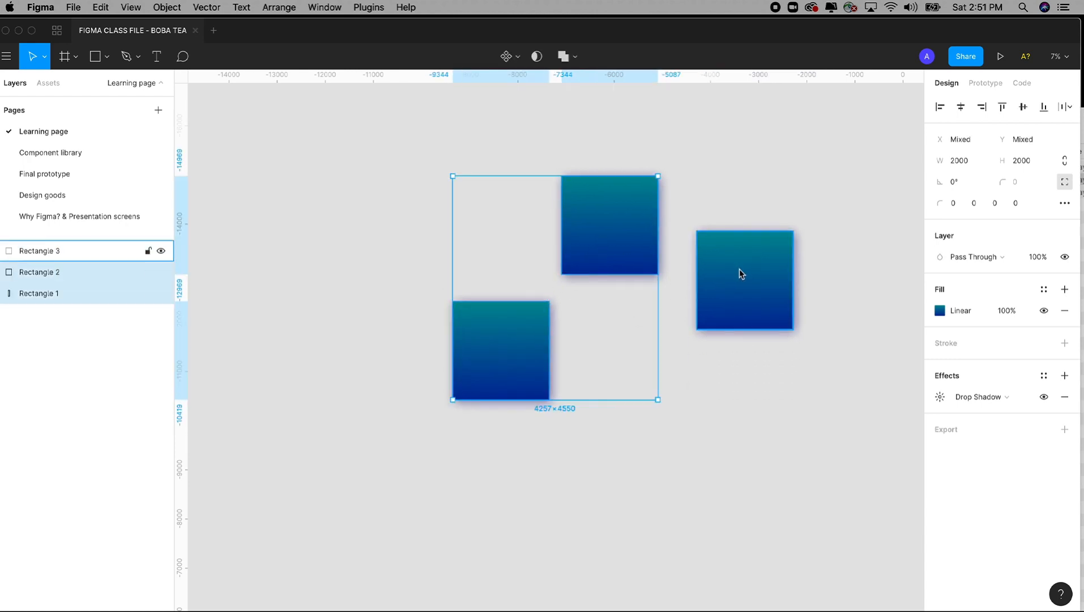
pyautogui.keyDown('shift'); pyautogui.click(740, 270); pyautogui.keyUp('shift')
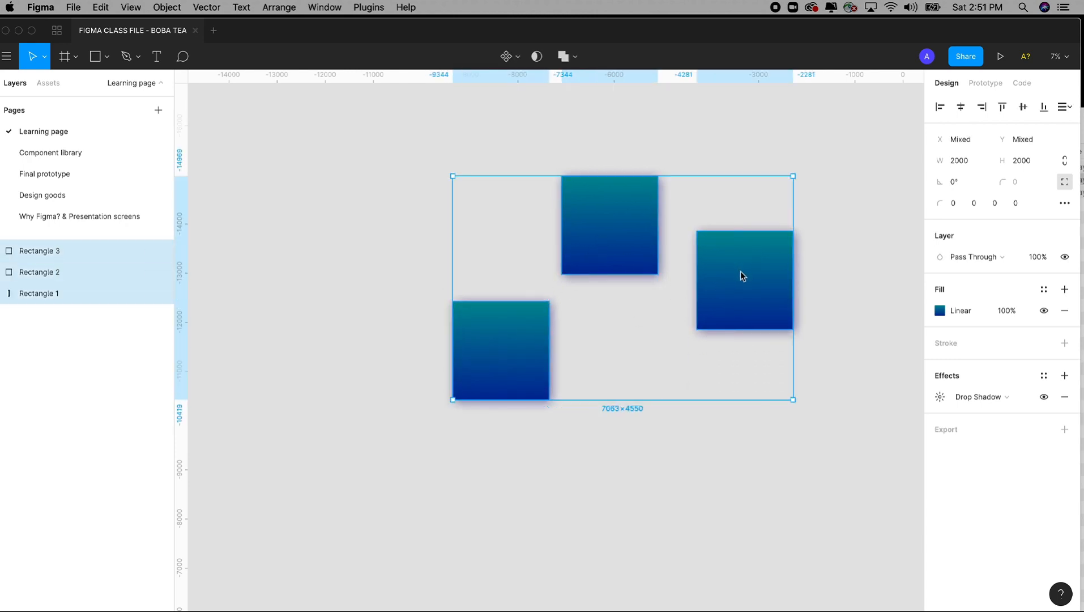
pyautogui.click(1003, 108)
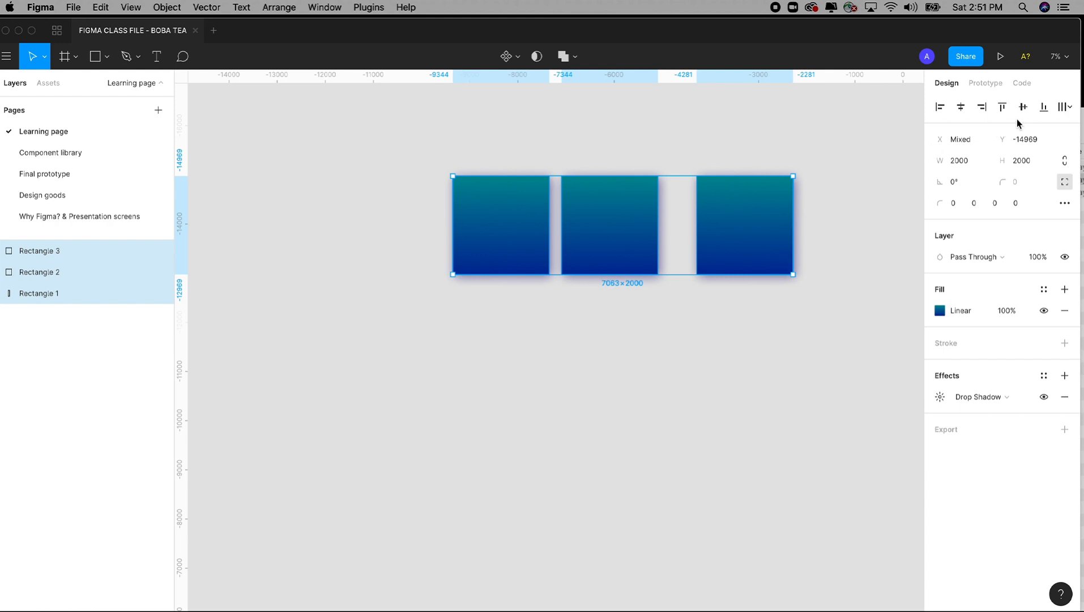
# Distribute the three squares with equal horizontal spacing, then try moving the middle square down and undo that move.
pyautogui.click(1070, 108)
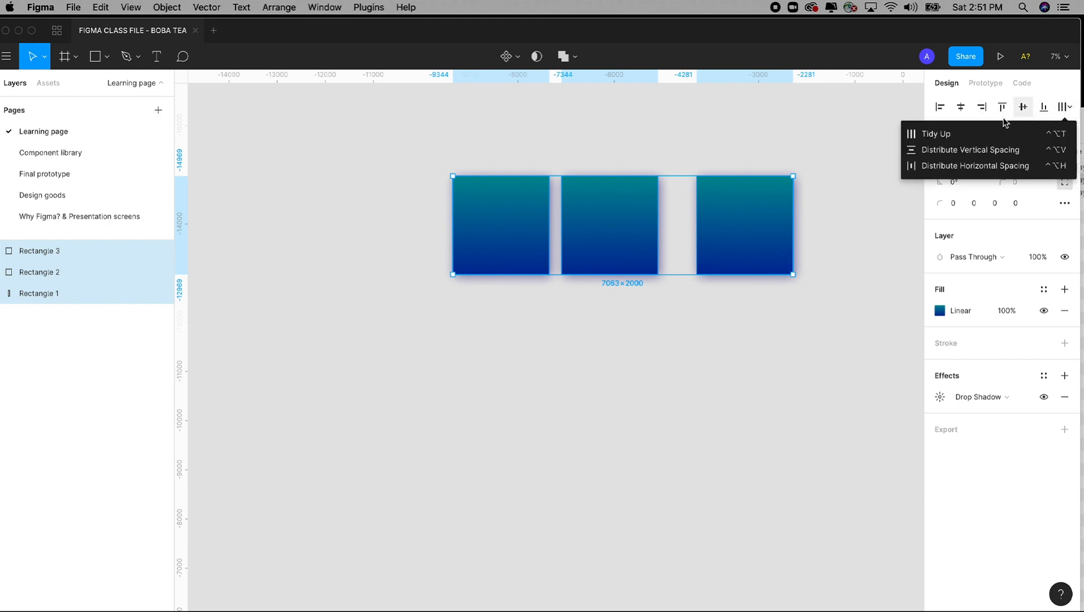
pyautogui.click(972, 169)
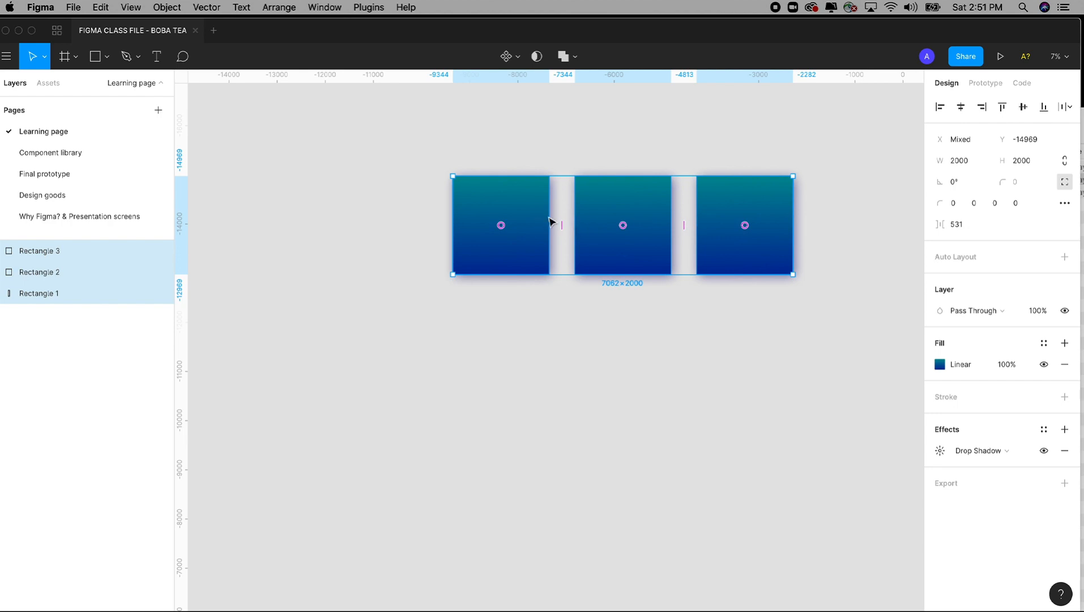
pyautogui.click(782, 112)
pyautogui.click(733, 229)
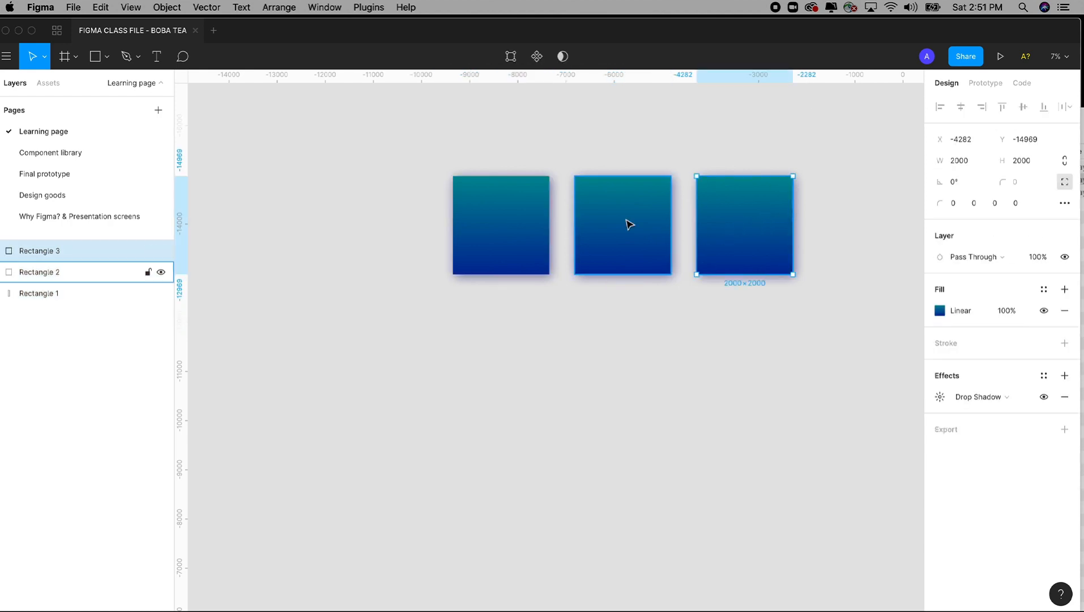
pyautogui.moveTo(626, 222); pyautogui.dragTo(629, 258)
pyautogui.press('super+z')
# Select all three squares together and look over the available arrange and object commands.
pyautogui.click(643, 205)
pyautogui.keyDown('shift'); pyautogui.click(749, 225); pyautogui.keyUp('shift')
pyautogui.keyDown('shift'); pyautogui.click(509, 215); pyautogui.keyUp('shift')
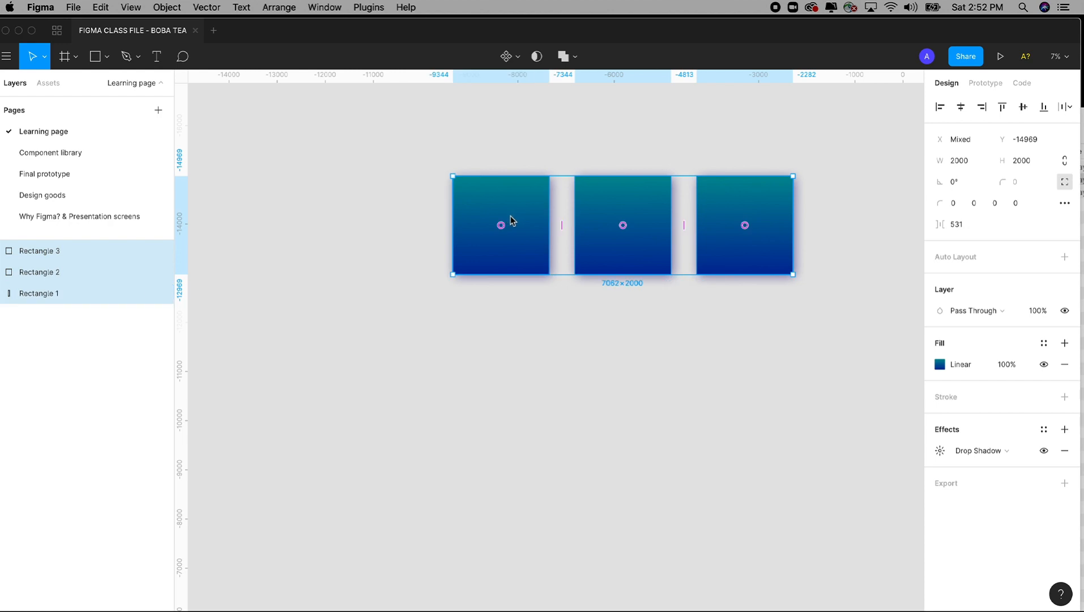
pyautogui.click(285, 10)
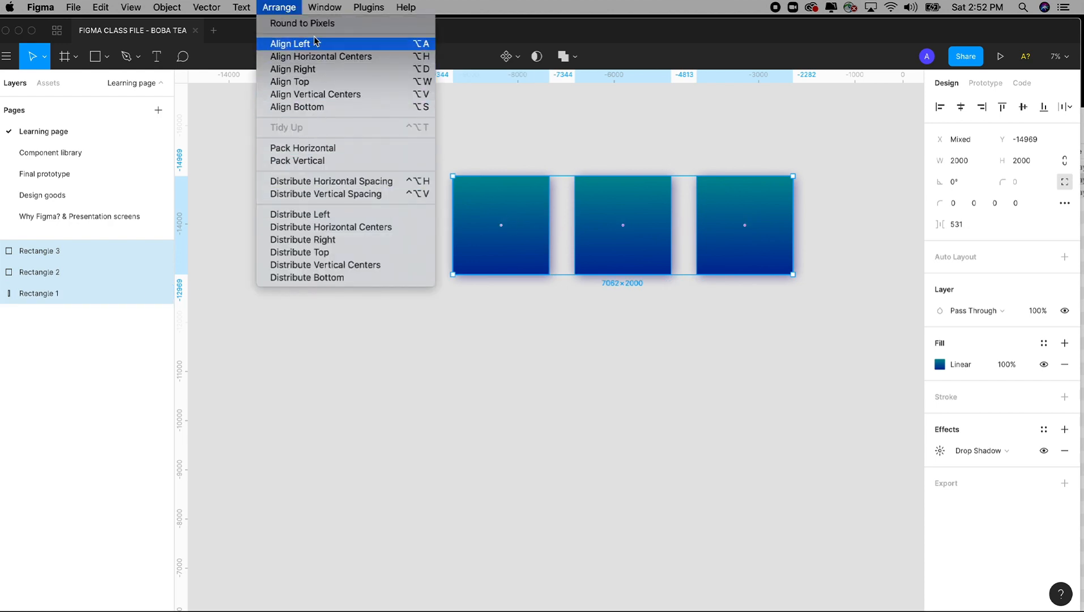
pyautogui.moveTo(172, 6)
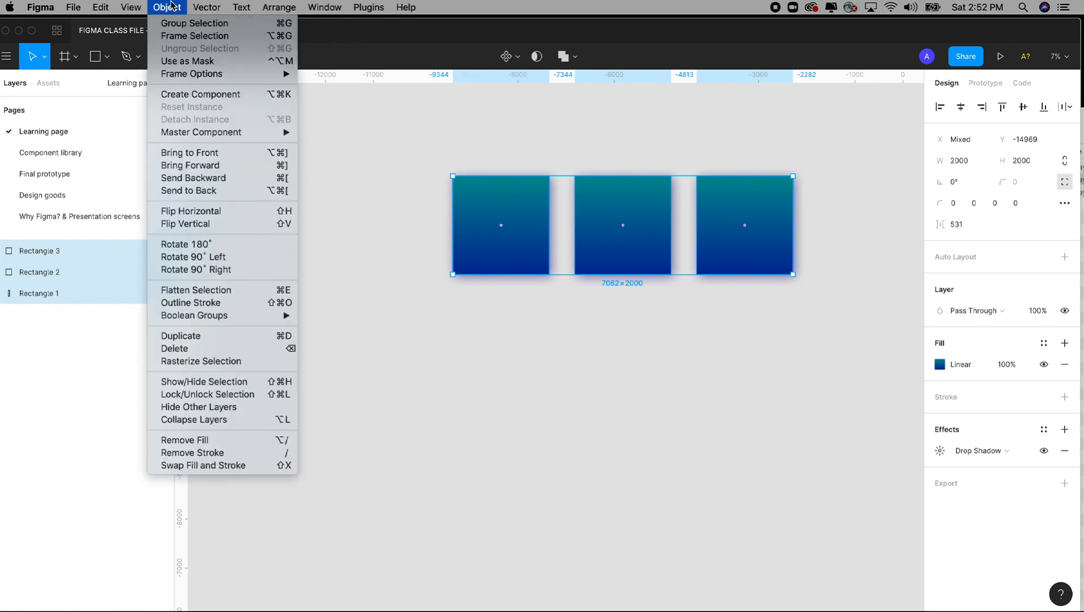
pyautogui.click(498, 244)
# Move Rectangle 1 to about X -9114, Y -13969, and change its gradient to a solid black fill, 000000.
pyautogui.moveTo(498, 245)
pyautogui.mouseDown()
pyautogui.moveTo(572, 249)
pyautogui.moveTo(501, 261)
pyautogui.mouseUp()
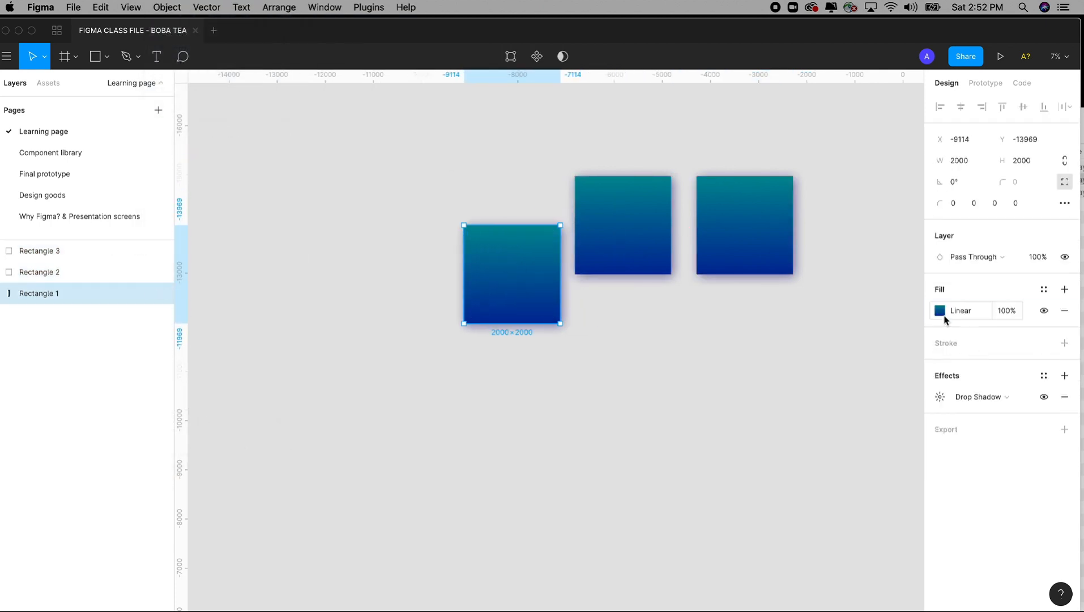
pyautogui.click(940, 310)
pyautogui.moveTo(899, 390); pyautogui.dragTo(953, 471)
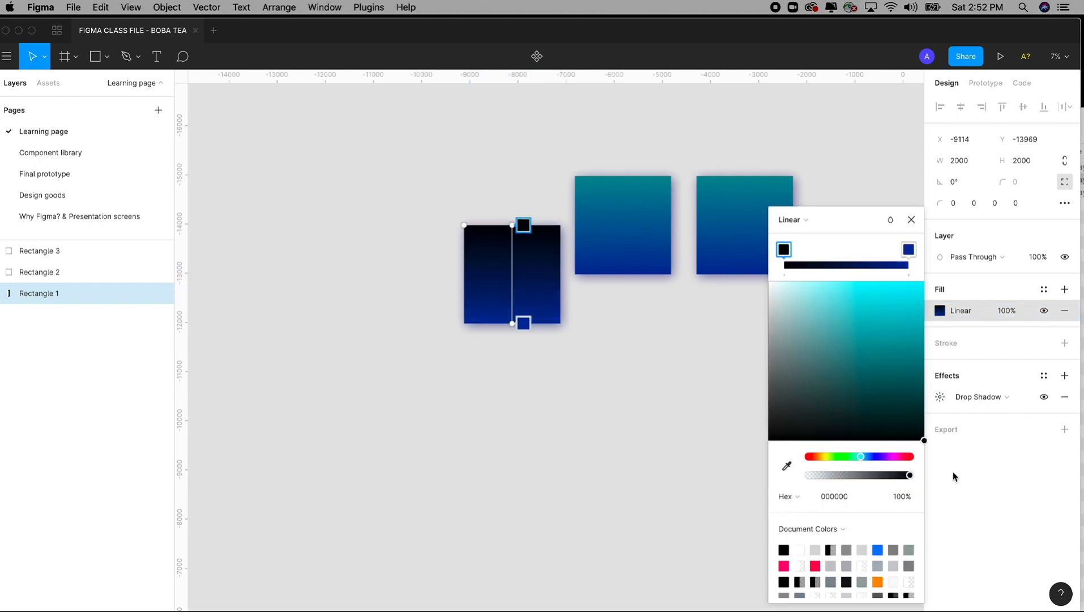
pyautogui.click(790, 220)
pyautogui.click(802, 203)
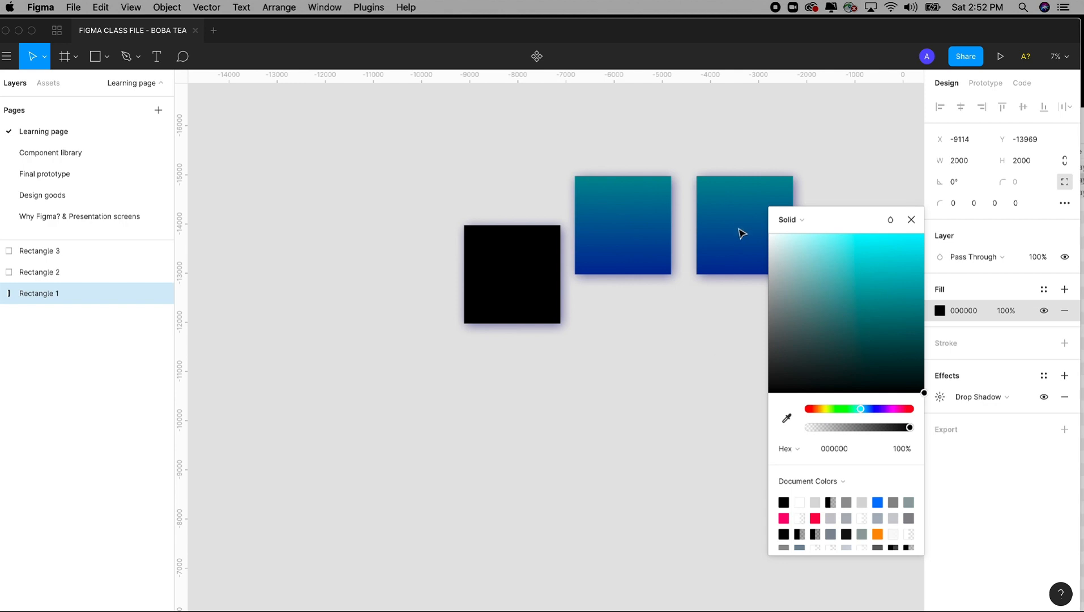
pyautogui.click(911, 220)
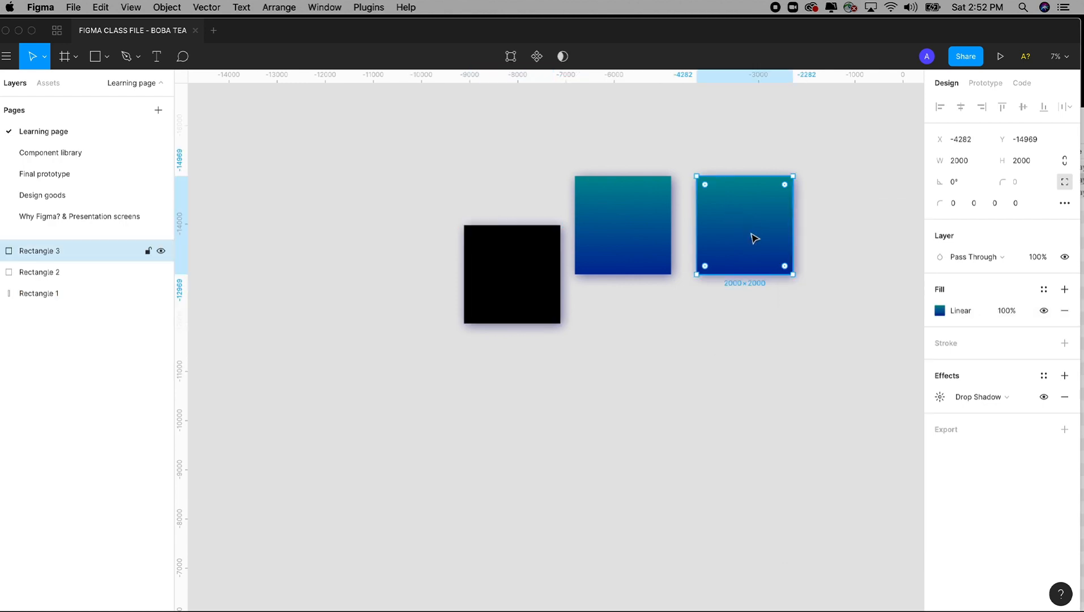
# Move Rectangle 3 to about X -4512, Y -15563, and change its gradient to a solid pink fill, F30895.
pyautogui.moveTo(753, 237); pyautogui.dragTo(743, 210)
pyautogui.click(940, 310)
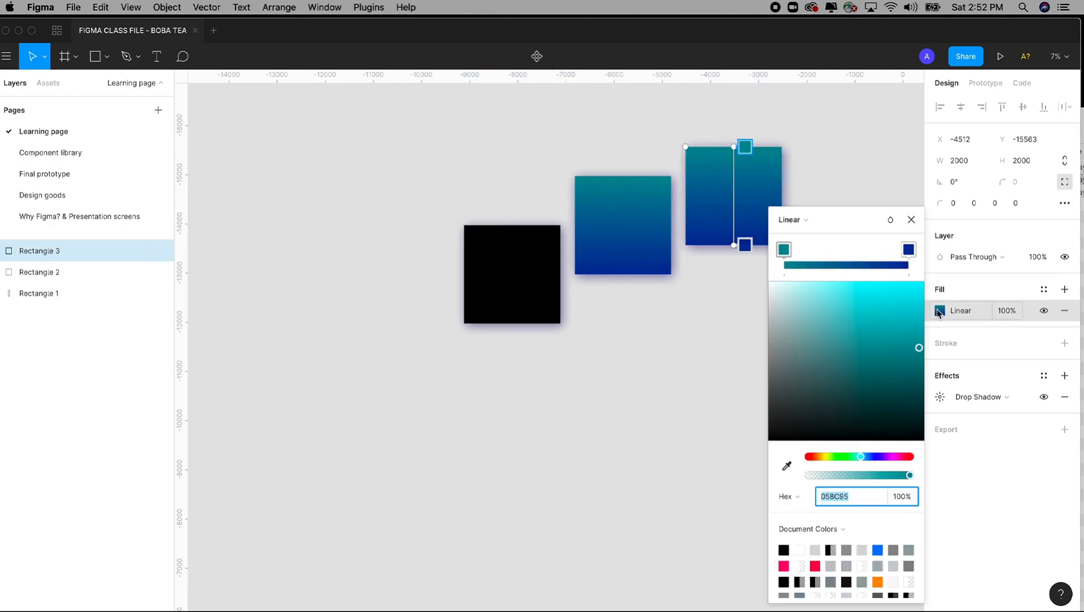
pyautogui.click(793, 219)
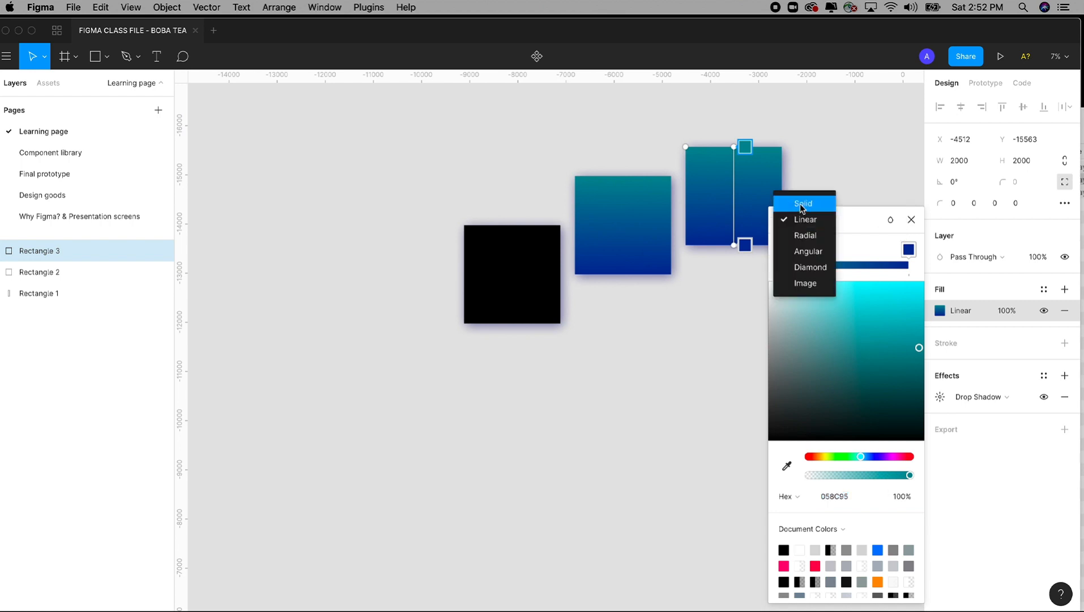
pyautogui.click(802, 204)
pyautogui.moveTo(862, 408); pyautogui.dragTo(899, 409)
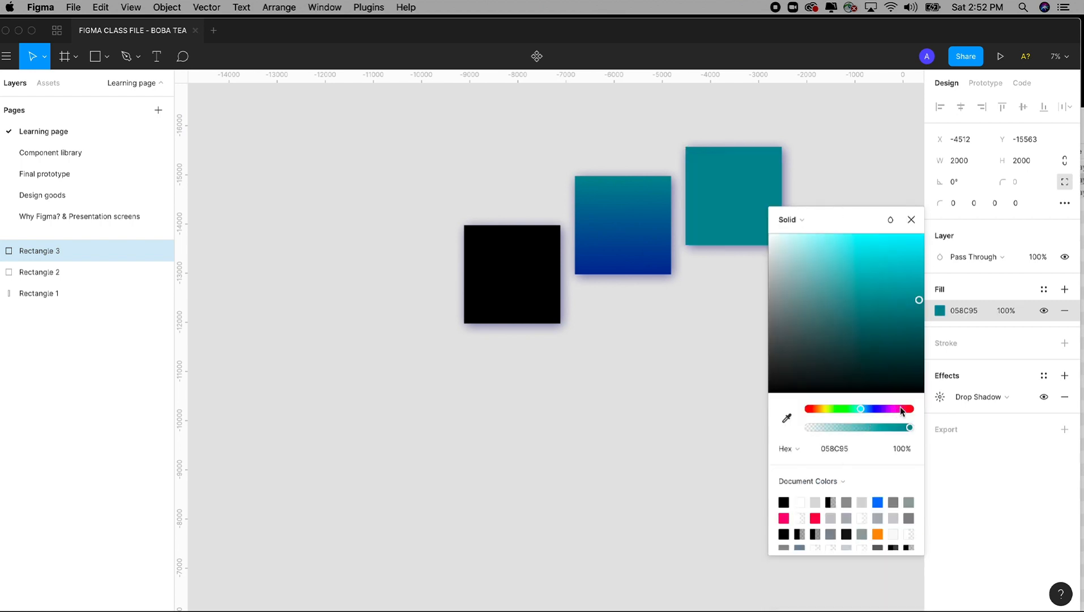
pyautogui.moveTo(914, 258); pyautogui.dragTo(919, 241)
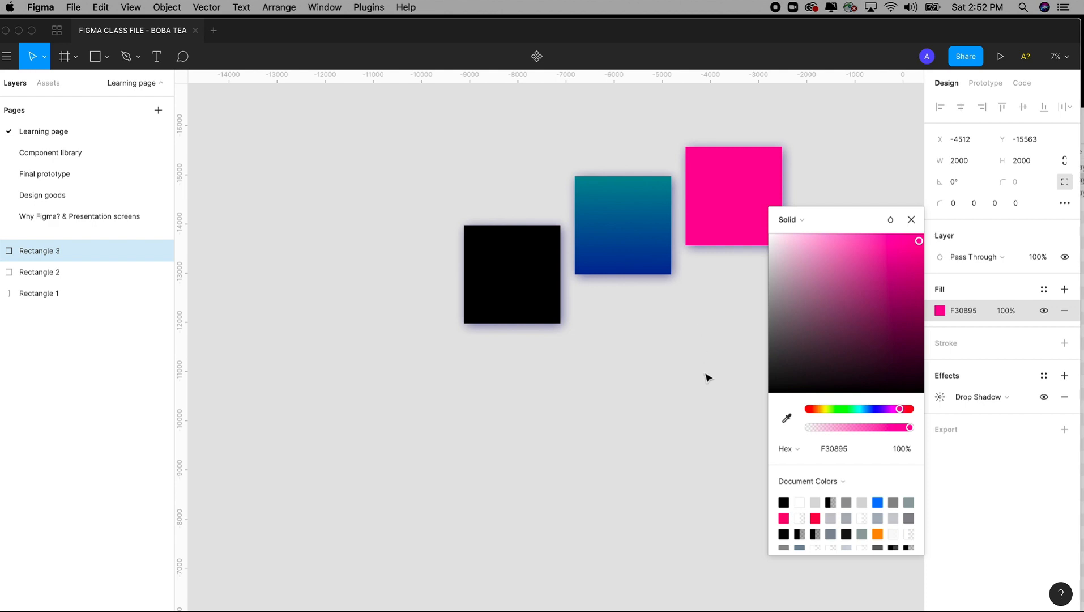
pyautogui.click(911, 219)
# Overlap the gradient square with the black one at about X -8101, Y -14226, and the pink one at about X -5727, Y -15604.
pyautogui.click(617, 336)
pyautogui.moveTo(519, 285); pyautogui.dragTo(568, 273)
pyautogui.moveTo(777, 200); pyautogui.dragTo(718, 198)
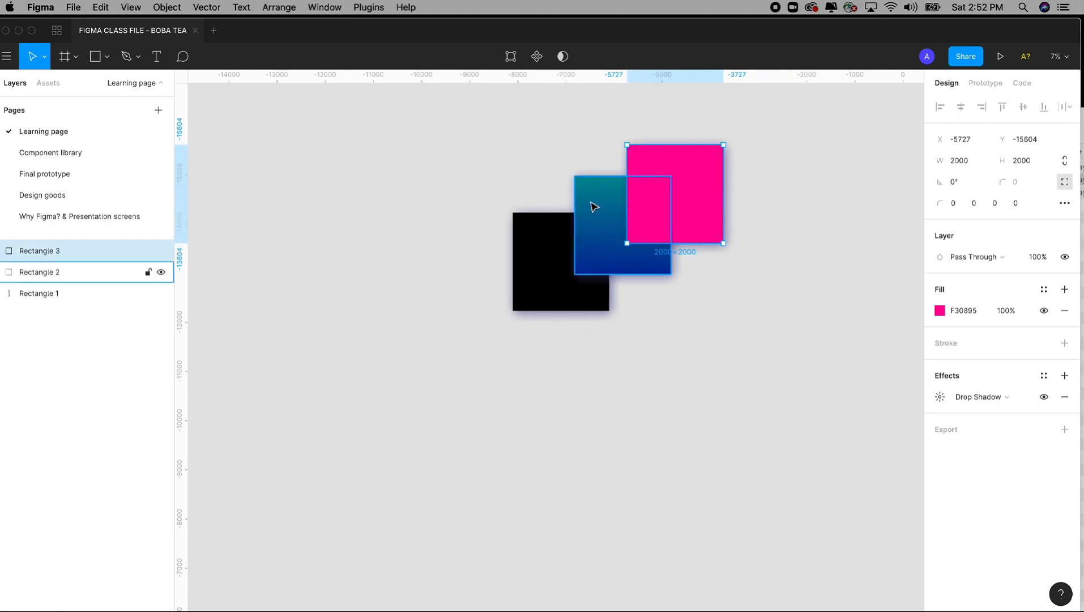
# Bring the black square to the front of the stack and deselect it.
pyautogui.click(548, 303)
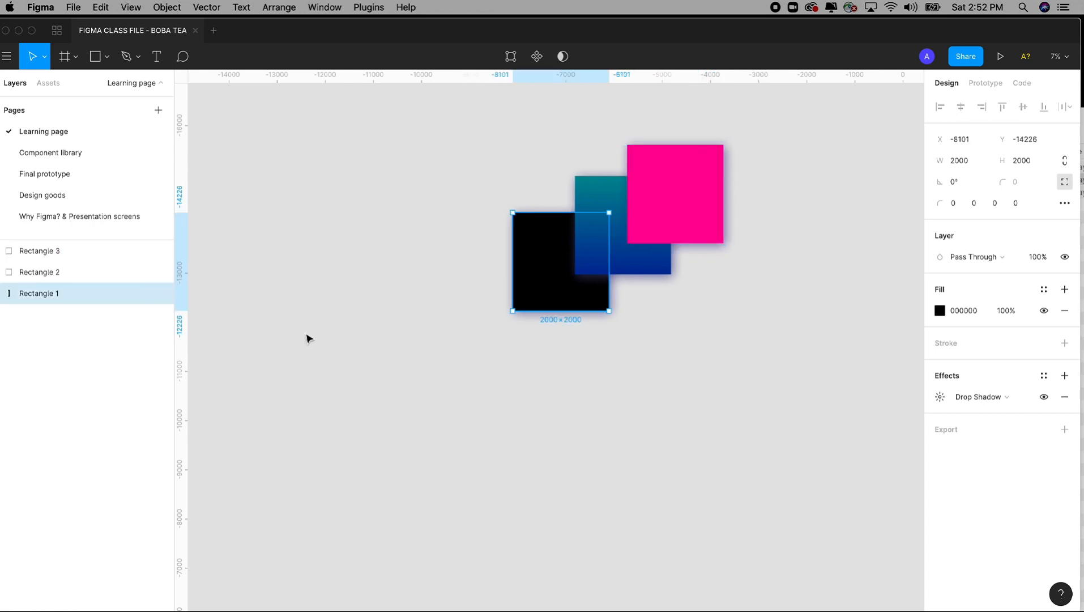
pyautogui.click(170, 6)
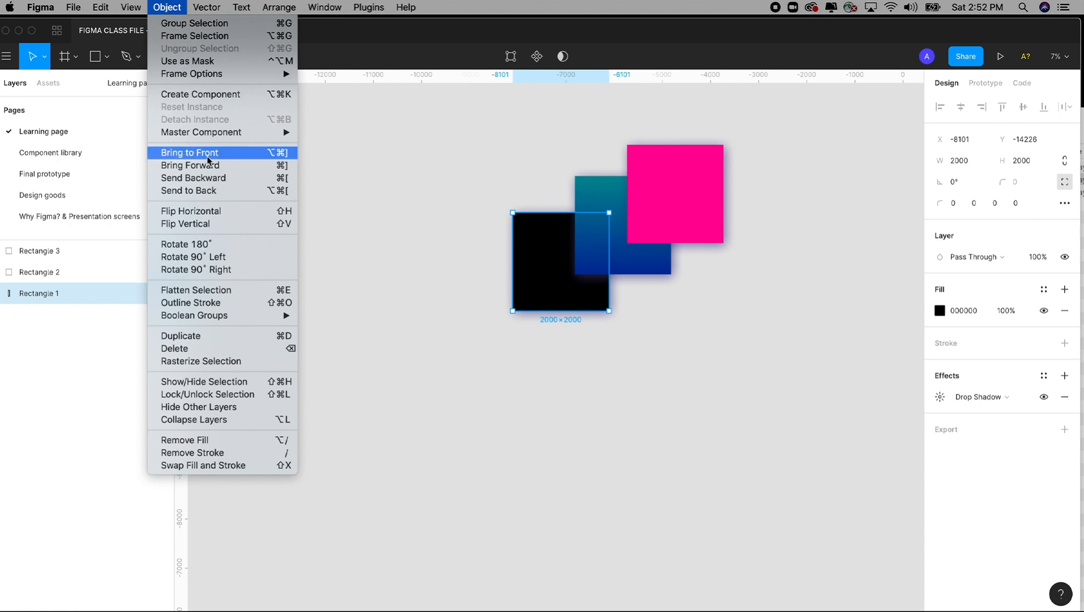
pyautogui.click(536, 261)
pyautogui.click(455, 253)
pyautogui.click(541, 252)
pyautogui.click(167, 7)
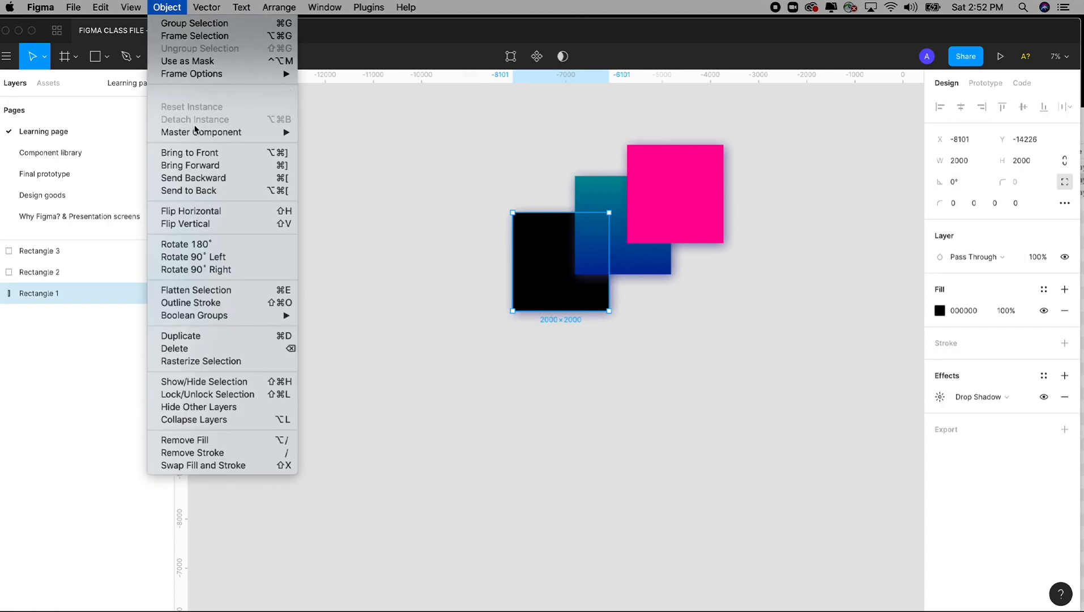
pyautogui.click(213, 153)
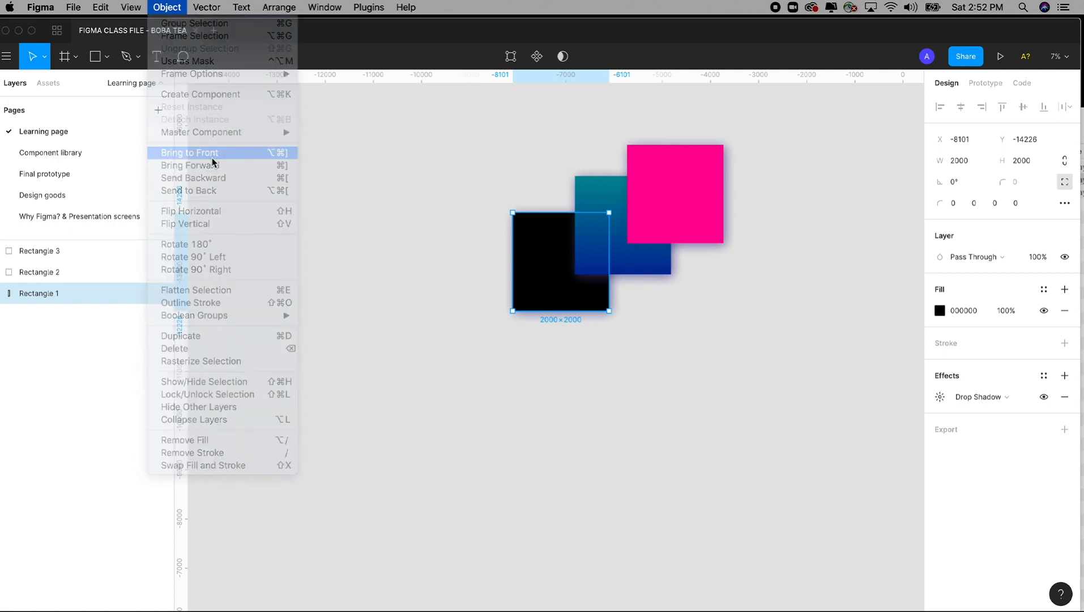
pyautogui.click(415, 191)
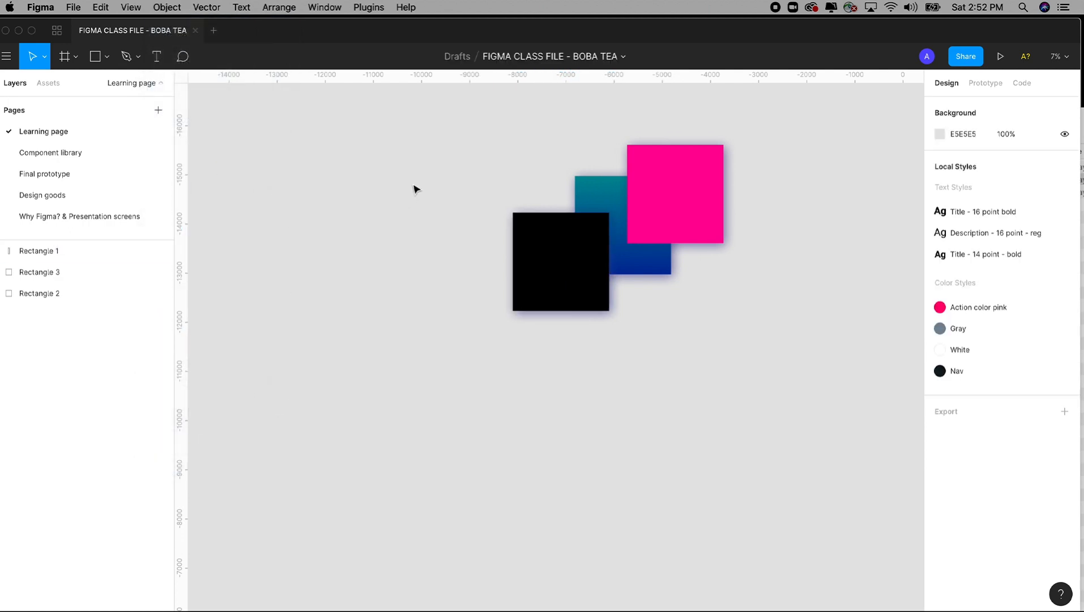
# Move the pink square over the black one at about X -6456, Y -15631, and bring it to the front.
pyautogui.click(580, 261)
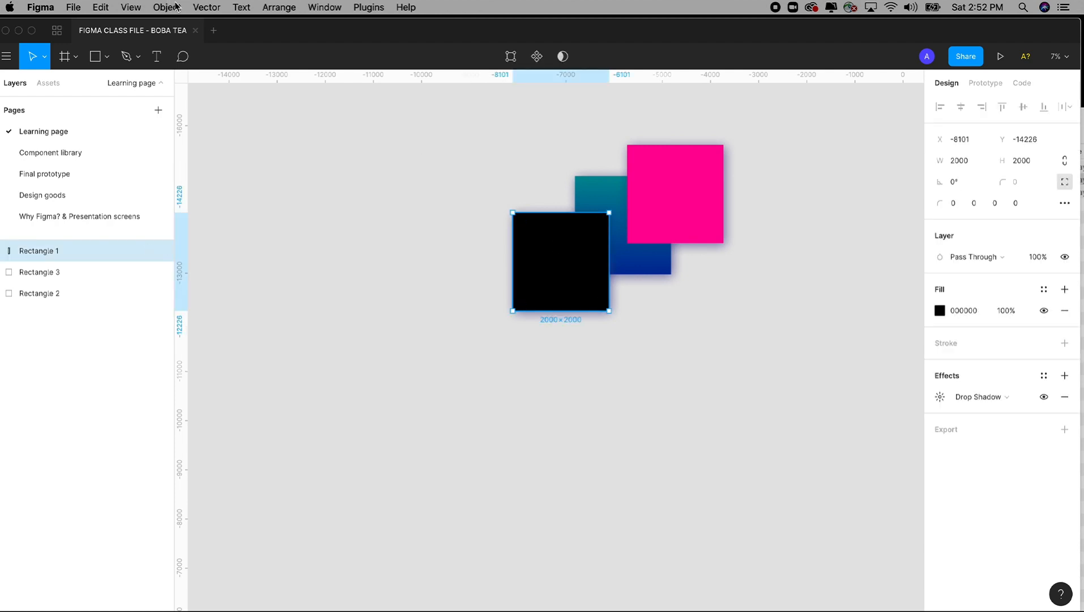
pyautogui.click(683, 187)
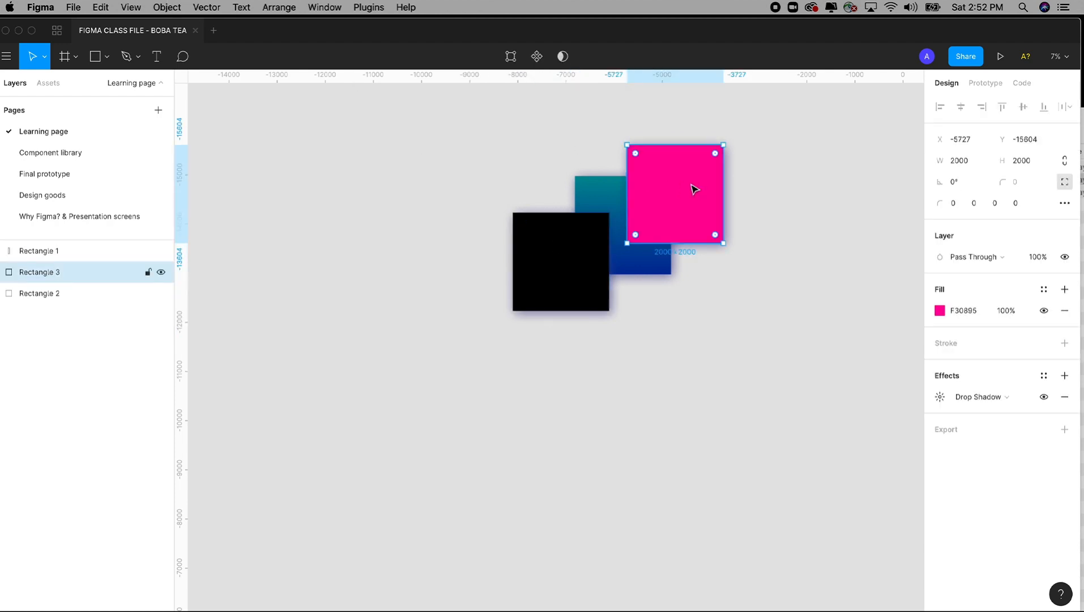
pyautogui.moveTo(696, 189); pyautogui.dragTo(661, 188)
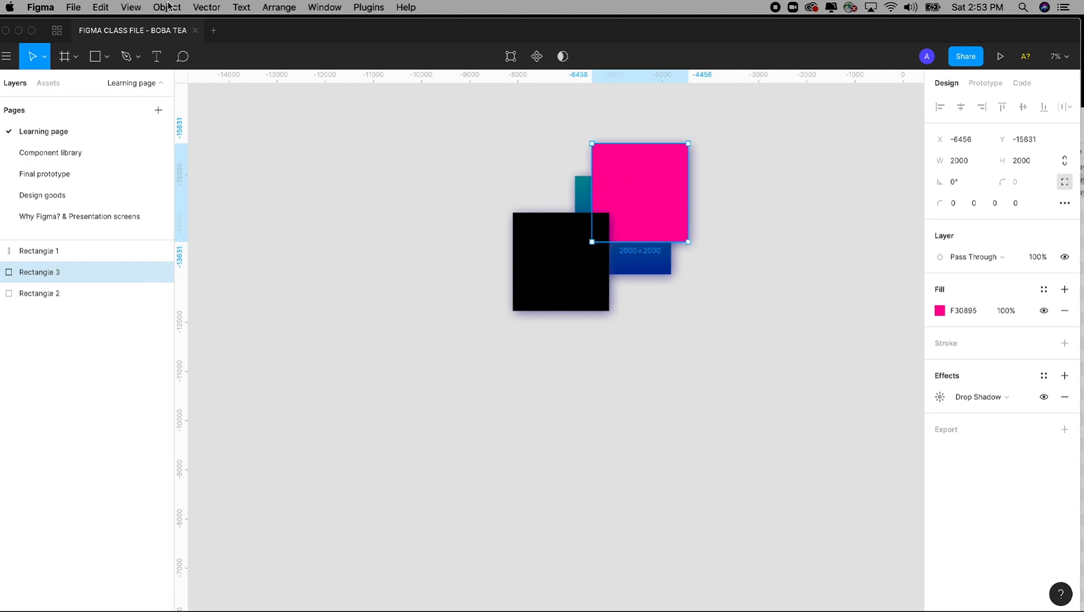
pyautogui.click(168, 6)
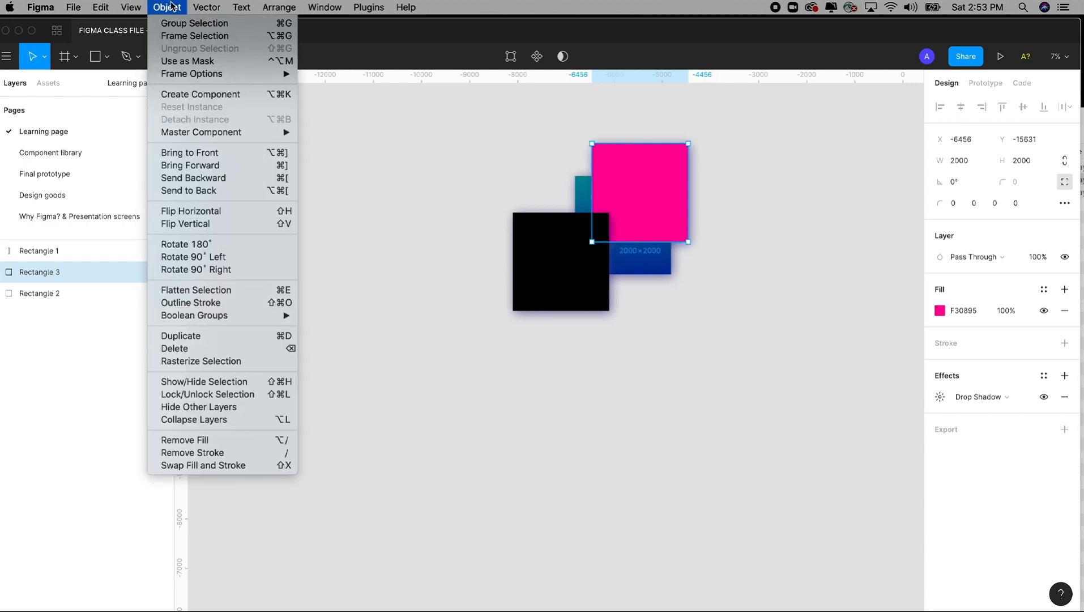
pyautogui.click(205, 153)
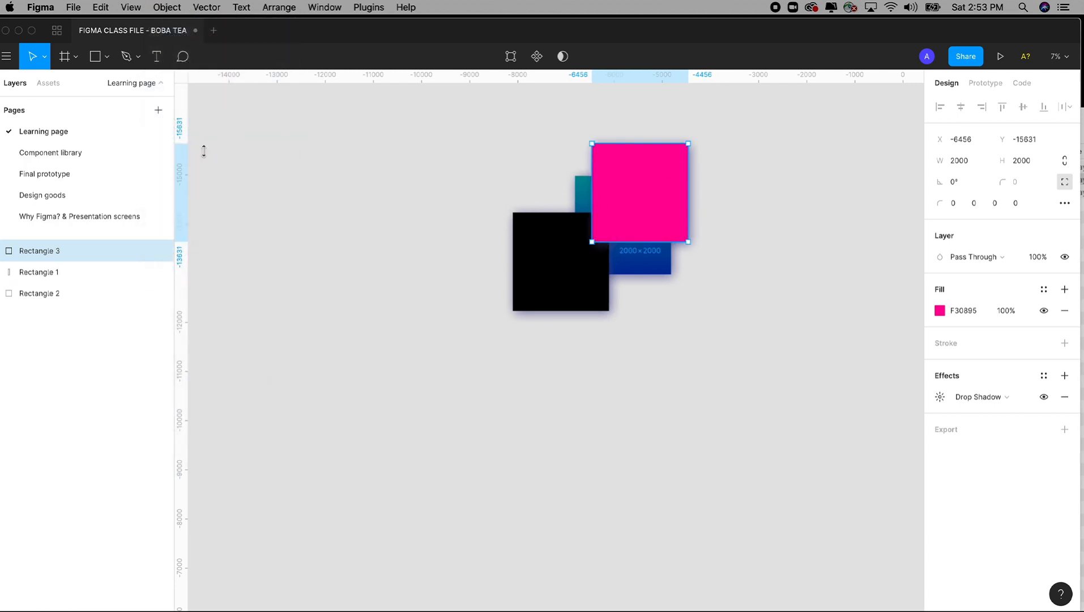
pyautogui.click(416, 158)
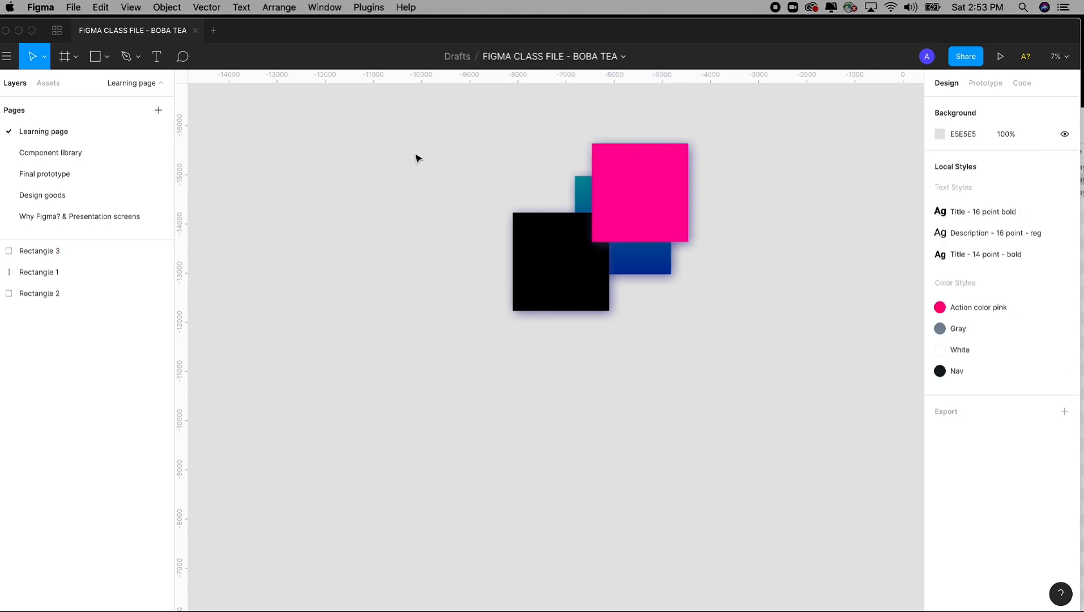
# Send the pink square to the back of the stack, then bring it forward by one level.
pyautogui.click(656, 198)
pyautogui.click(168, 6)
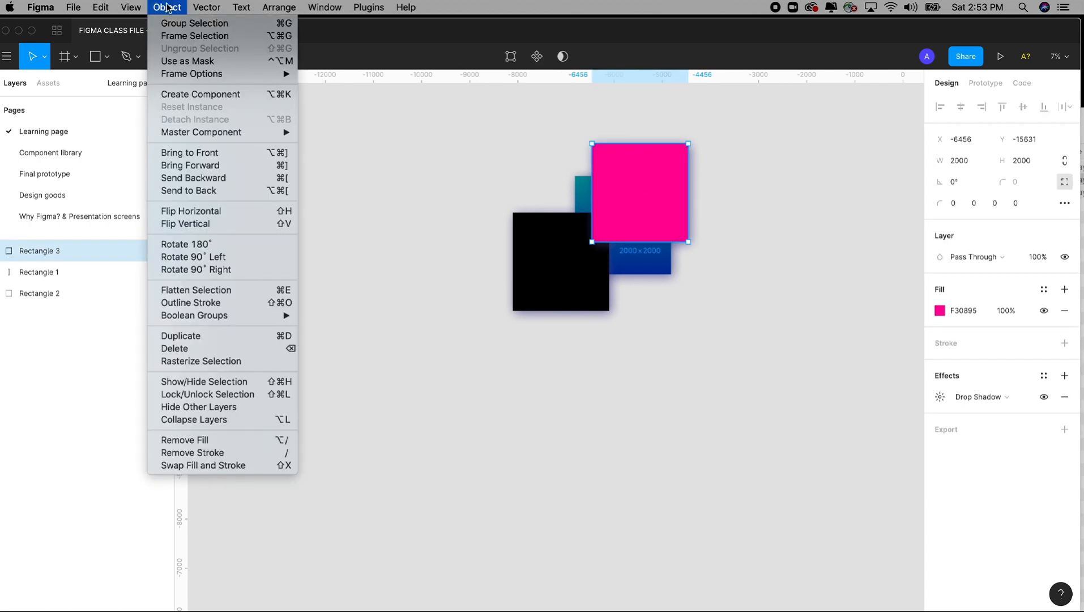
pyautogui.click(205, 192)
pyautogui.click(168, 7)
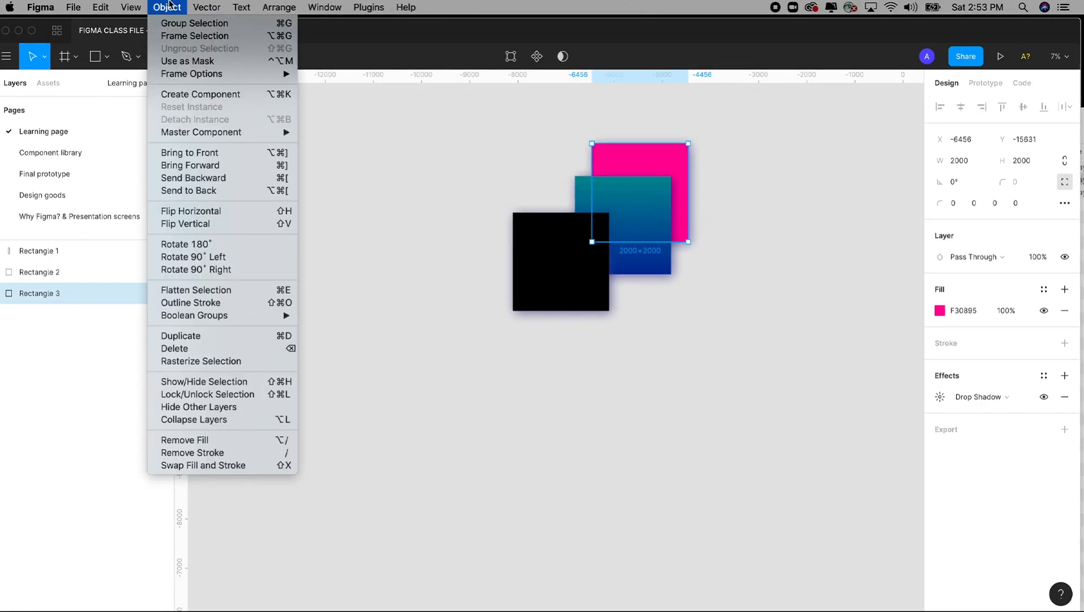
pyautogui.click(194, 169)
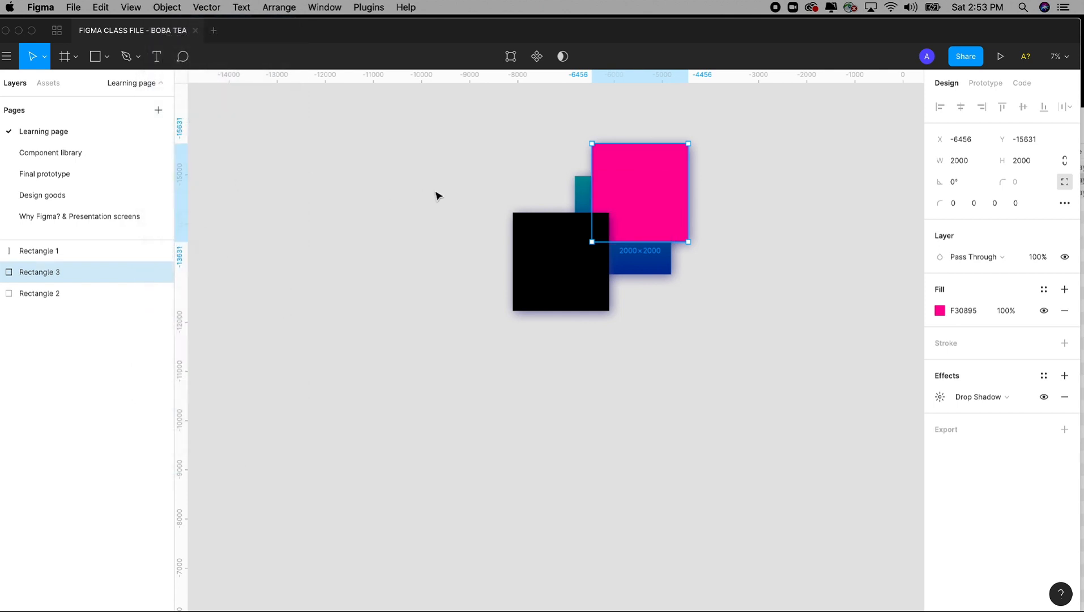
pyautogui.click(432, 196)
# Select the Rectangle 3 layer and stretch the pink square into a rectangle of about 3566 × 2034.
pyautogui.click(42, 272)
pyautogui.moveTo(42, 274)
pyautogui.mouseDown()
pyautogui.moveTo(40, 306)
pyautogui.moveTo(49, 246)
pyautogui.moveTo(51, 289)
pyautogui.mouseUp()
pyautogui.moveTo(689, 180); pyautogui.dragTo(724, 180)
pyautogui.moveTo(729, 241); pyautogui.dragTo(764, 244)
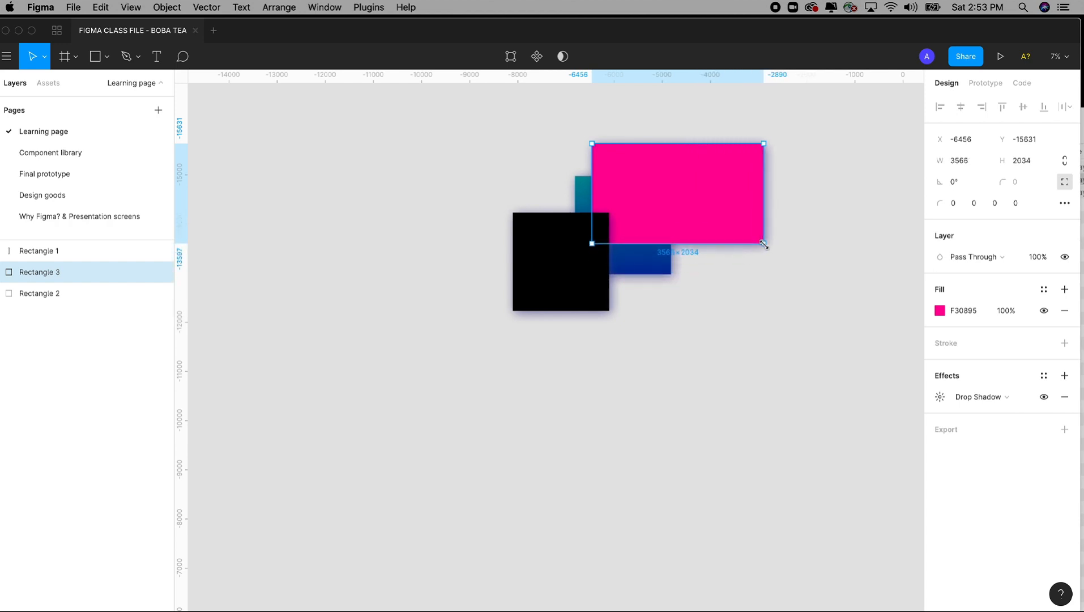
# Set the pink rectangle's bottom-right corner radius to 100.
pyautogui.click(1009, 204)
pyautogui.write('100')
pyautogui.press('Tab')
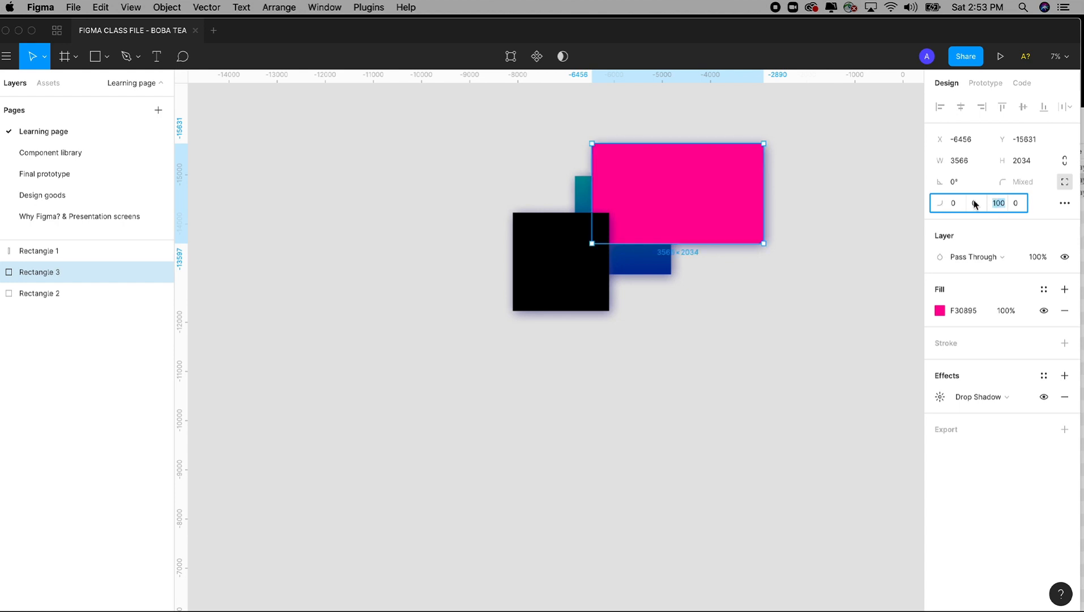
# Set the pink rectangle's bottom-right corner radius to 2000 and move it below the black square at X -8101, Y -11864.
pyautogui.write('2000')
pyautogui.press('Tab')
pyautogui.click(745, 353)
pyautogui.moveTo(697, 205); pyautogui.dragTo(622, 386)
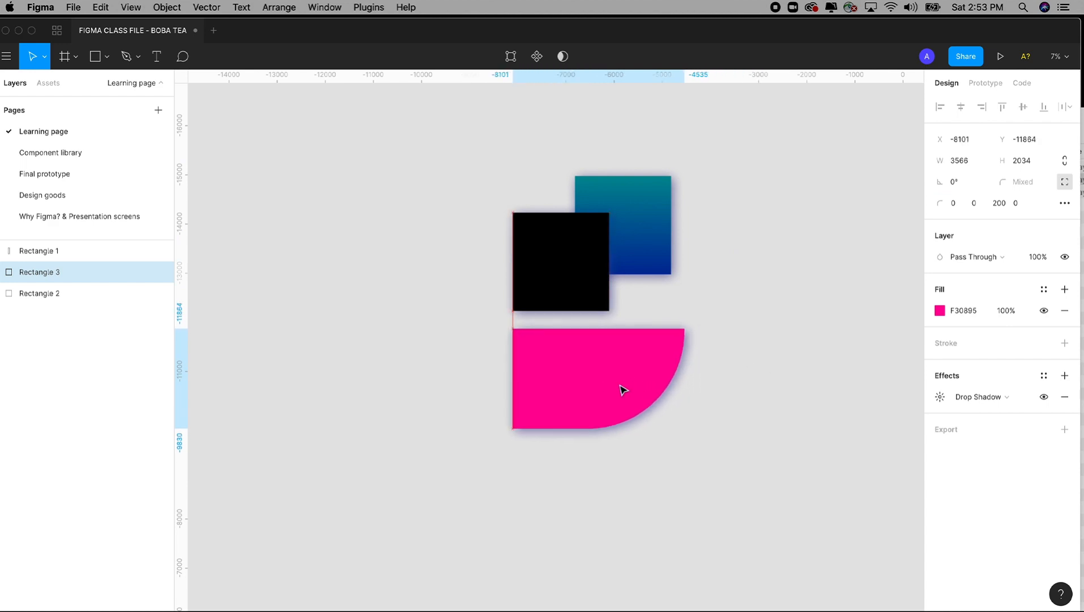
# Flip the pink shape horizontally and then vertically.
pyautogui.click(170, 7)
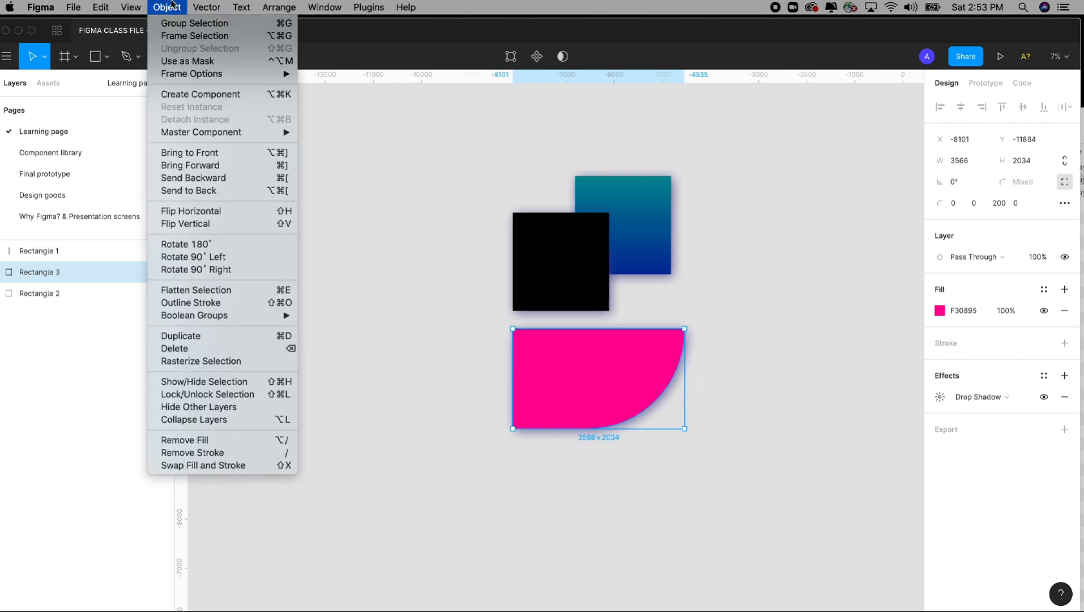
pyautogui.click(194, 211)
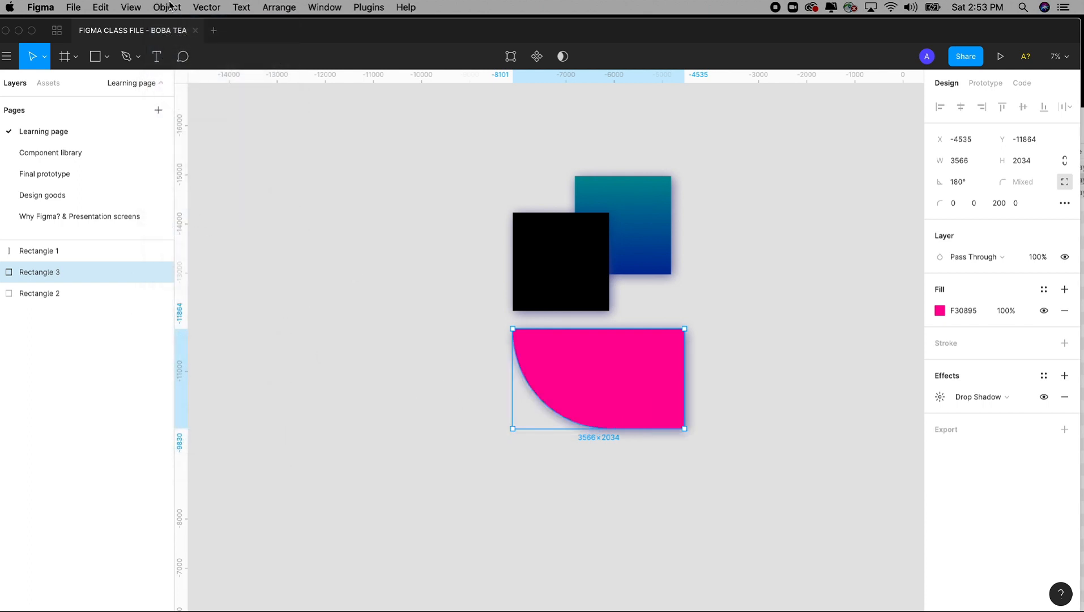
pyautogui.click(169, 6)
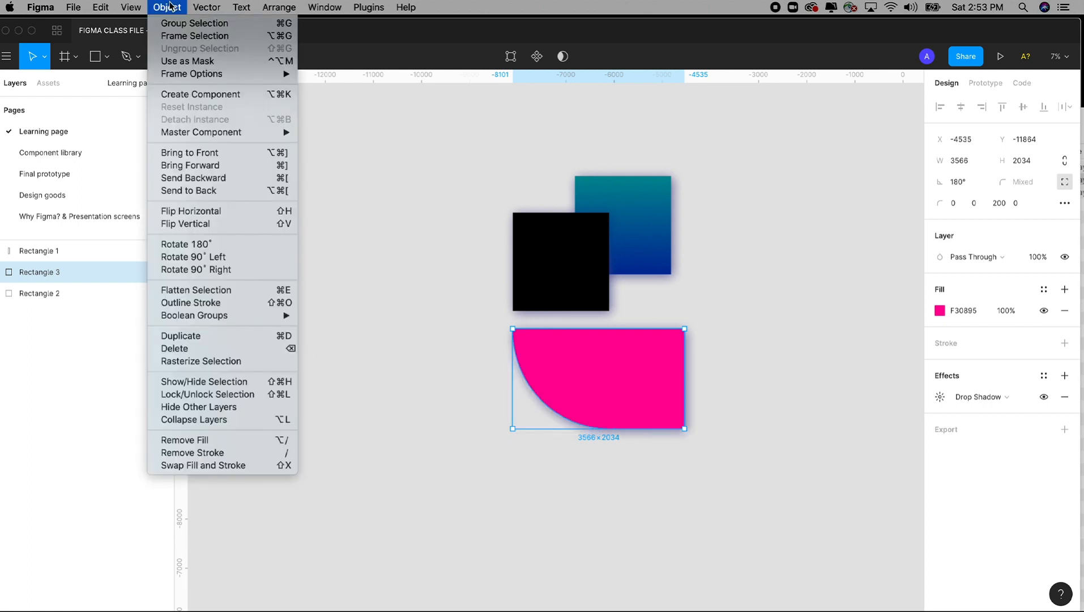
pyautogui.click(201, 224)
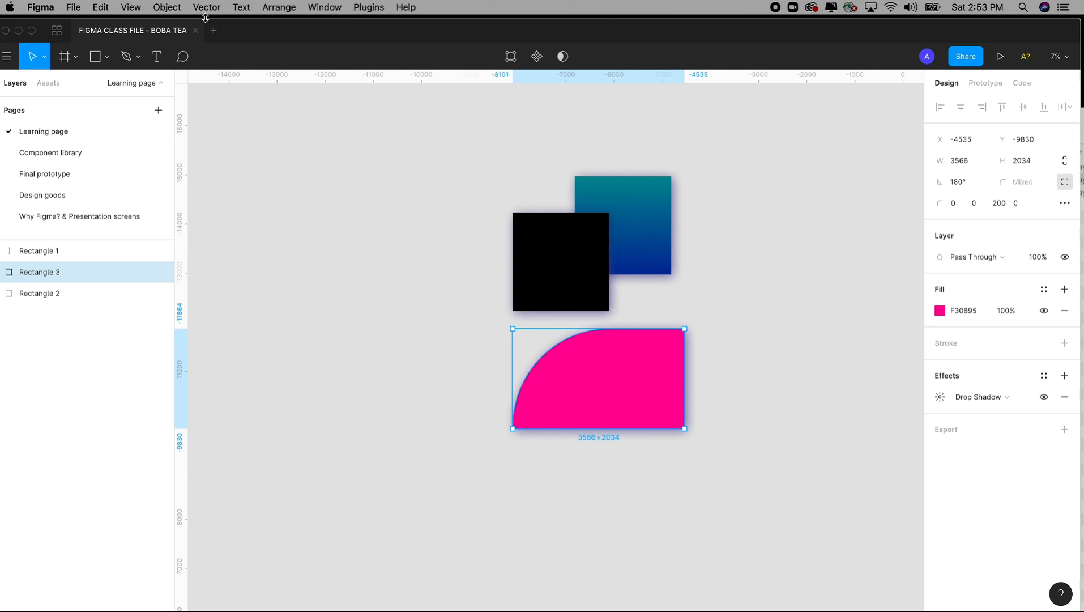
# Rotate the pink shape freehand on the canvas to 0° and deselect it.
pyautogui.click(167, 7)
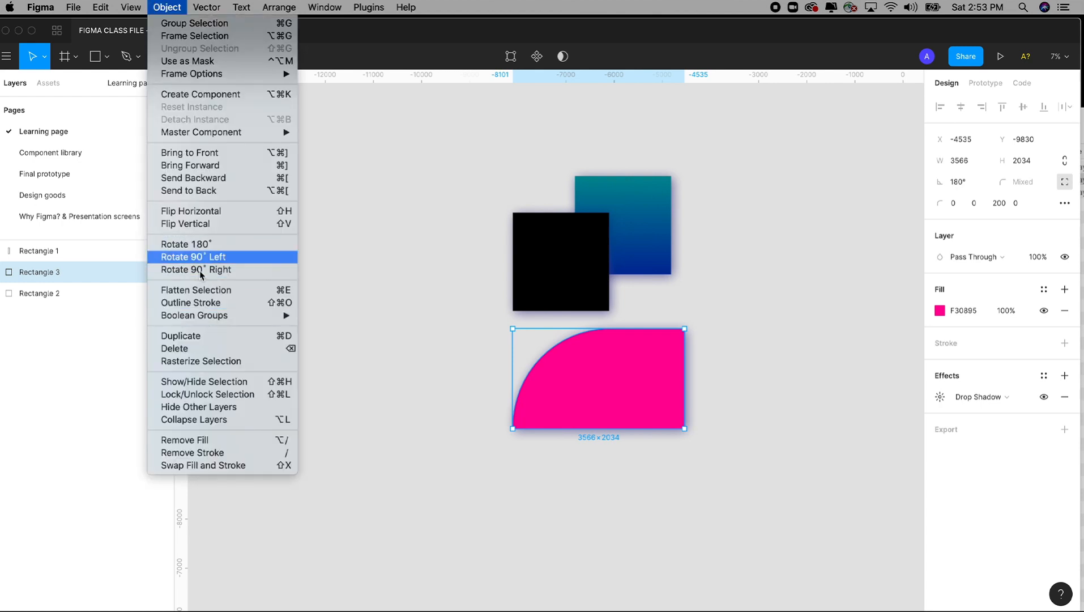
pyautogui.click(690, 462)
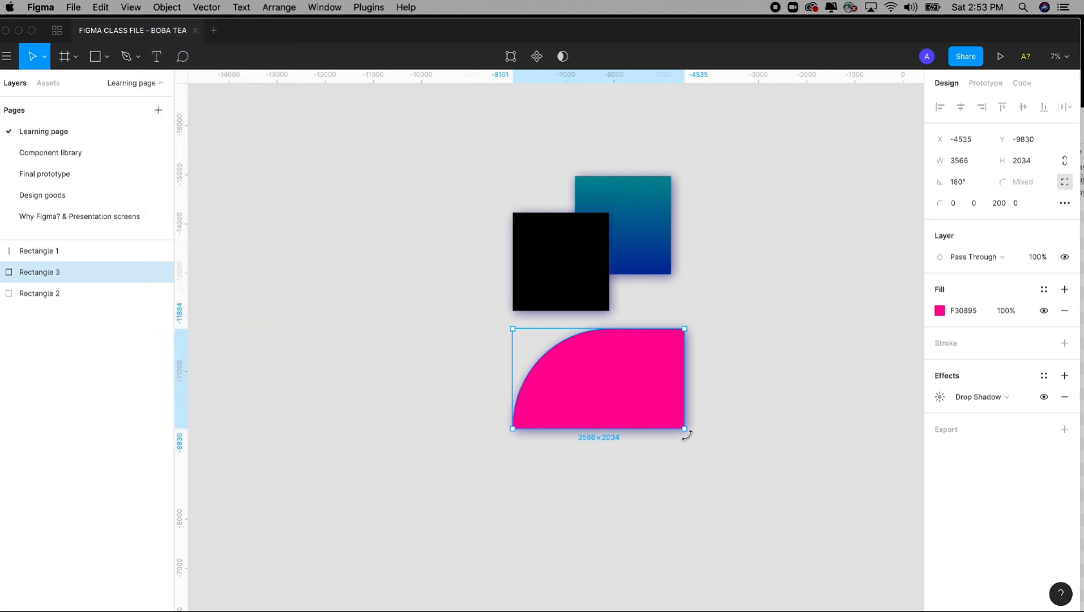
pyautogui.moveTo(691, 435); pyautogui.dragTo(546, 345)
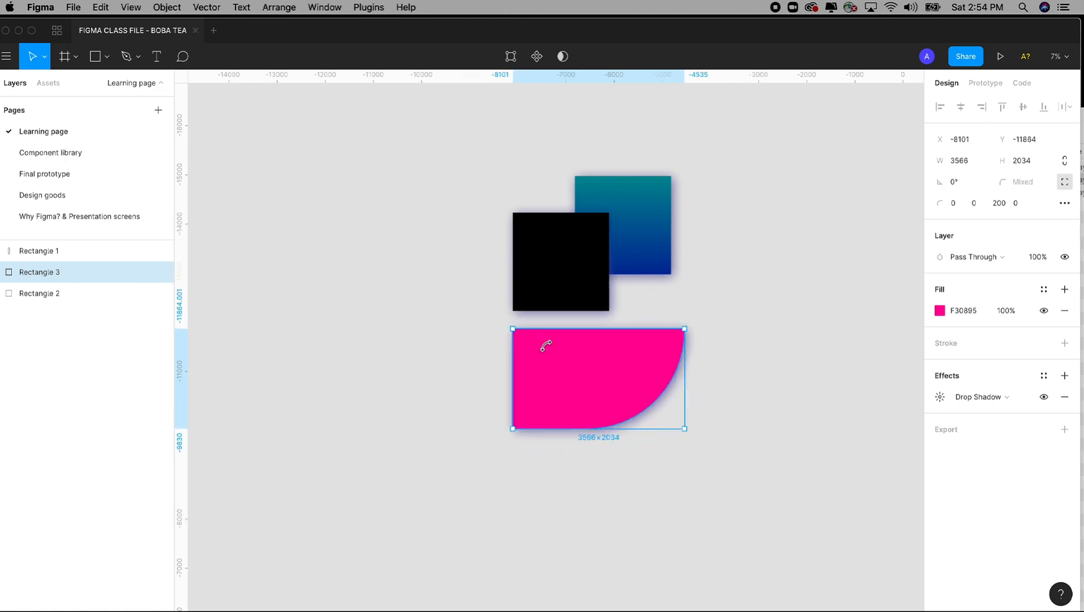
pyautogui.click(403, 229)
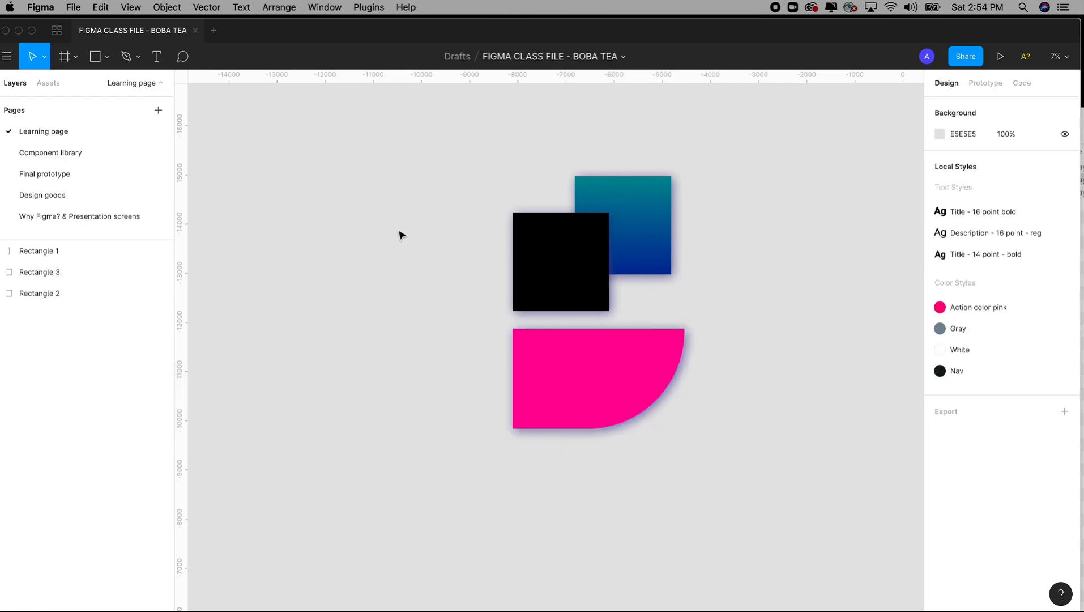
# Select the pink, black and gradient rectangles together and delete them from the Learning page.
pyautogui.click(552, 351)
pyautogui.keyDown('shift'); pyautogui.click(605, 249); pyautogui.keyUp('shift')
pyautogui.keyDown('shift'); pyautogui.click(642, 237); pyautogui.keyUp('shift')
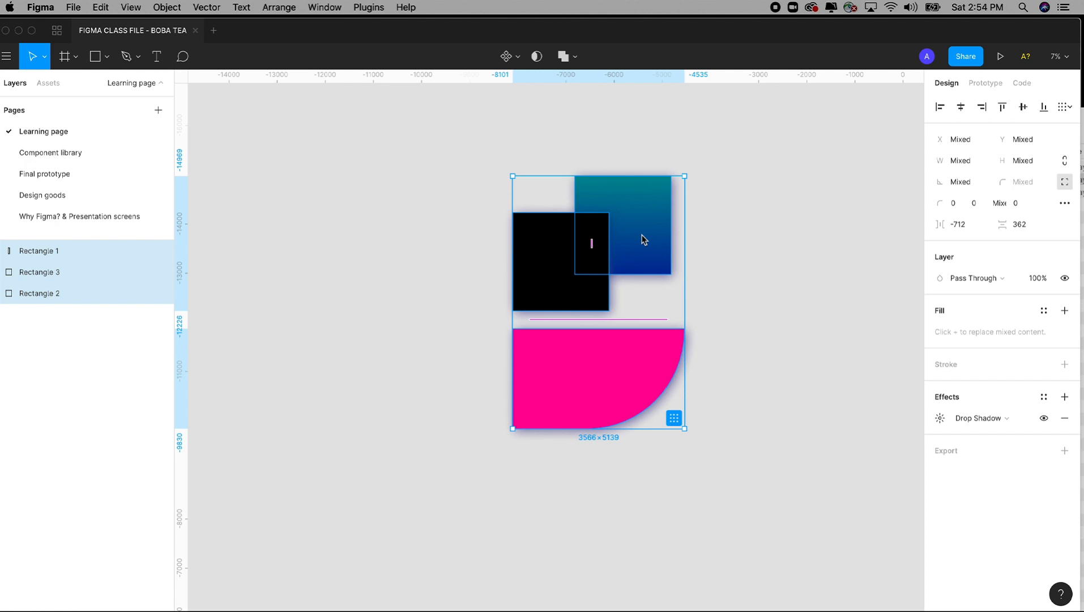
pyautogui.press('Delete')
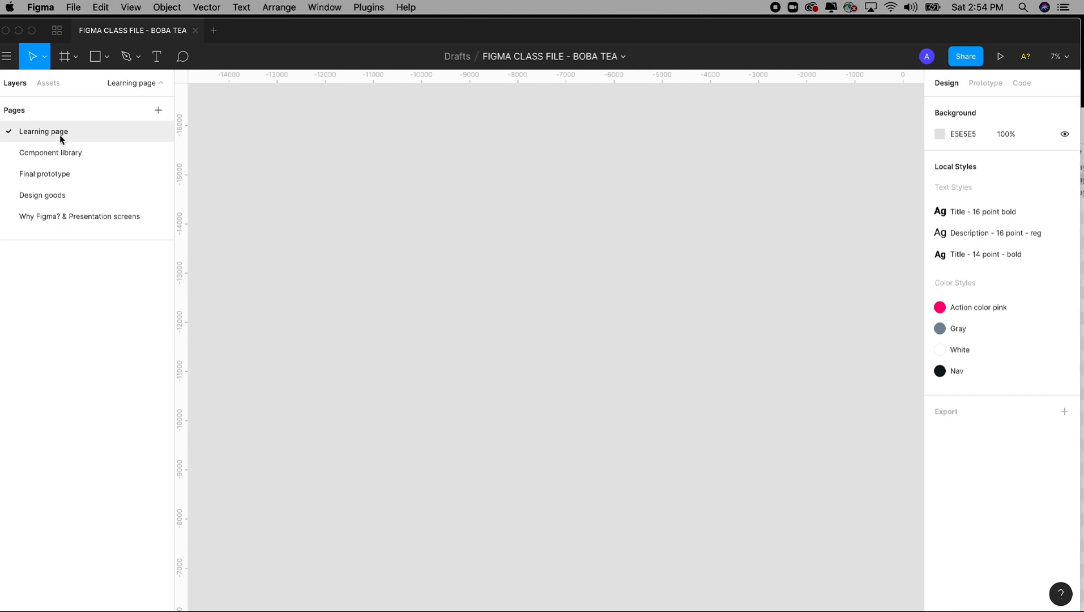
# View the Component library page, then open the Final prototype page and survey its scenario sections.
pyautogui.click(61, 157)
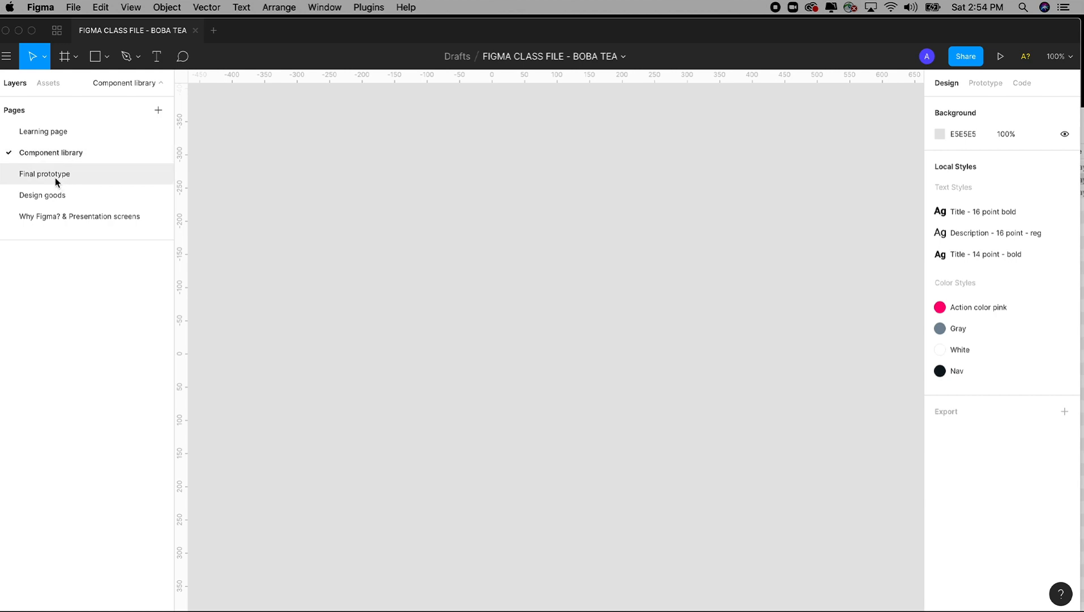
pyautogui.click(53, 174)
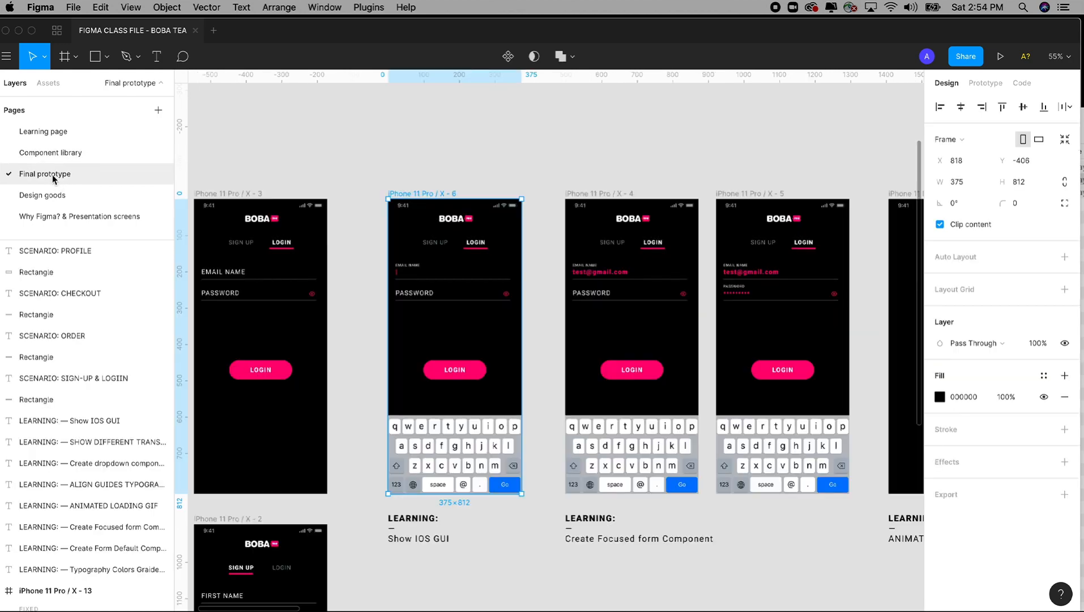
pyautogui.press('super+minus')
pyautogui.press('super+minus')
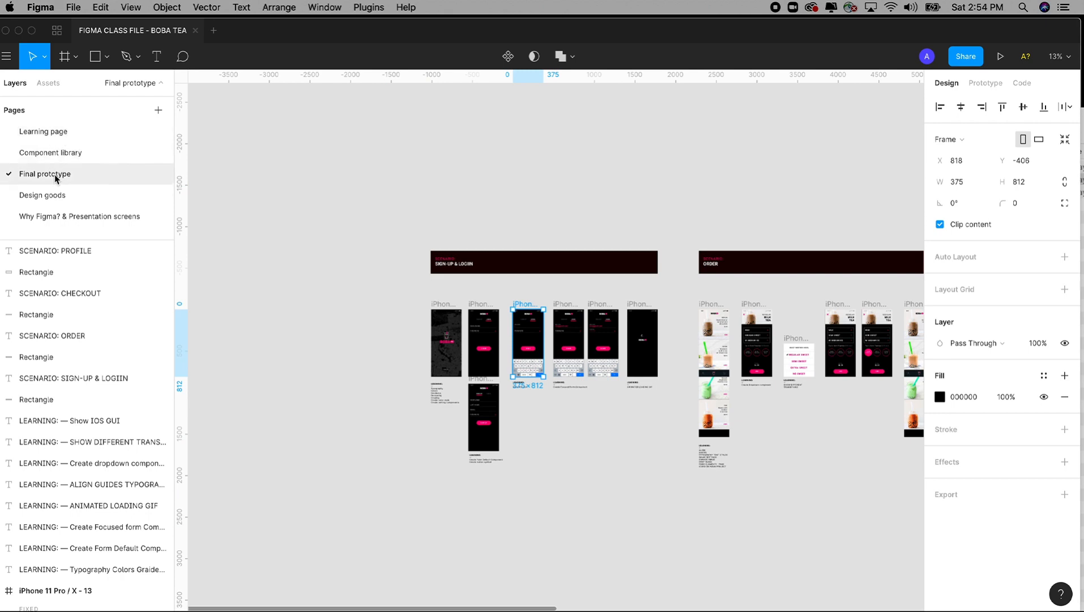
pyautogui.hscroll(10, 390, 213)
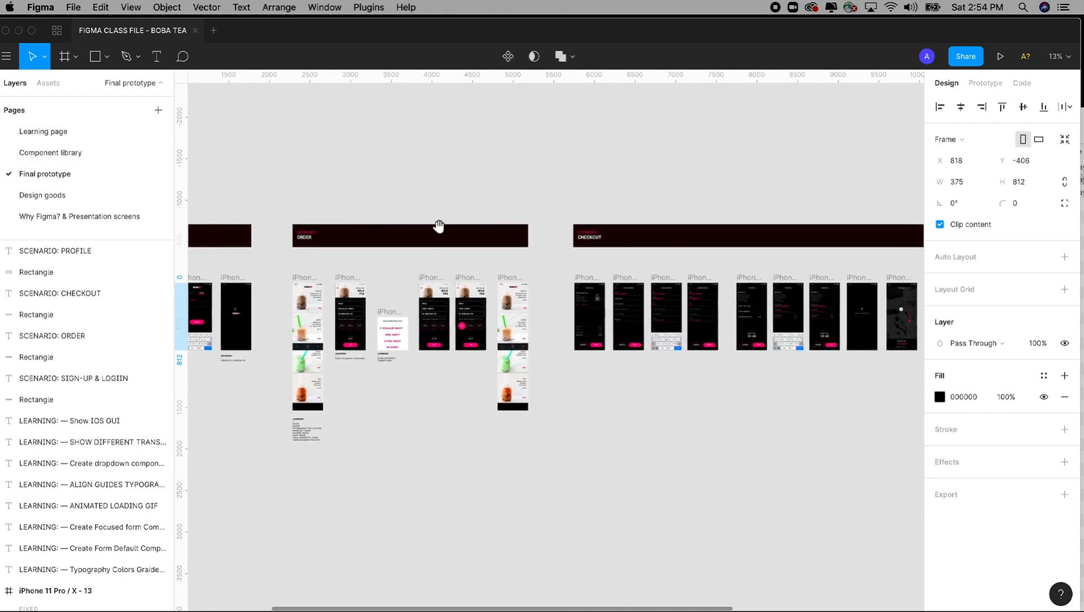
pyautogui.hscroll(-15, 519, 235)
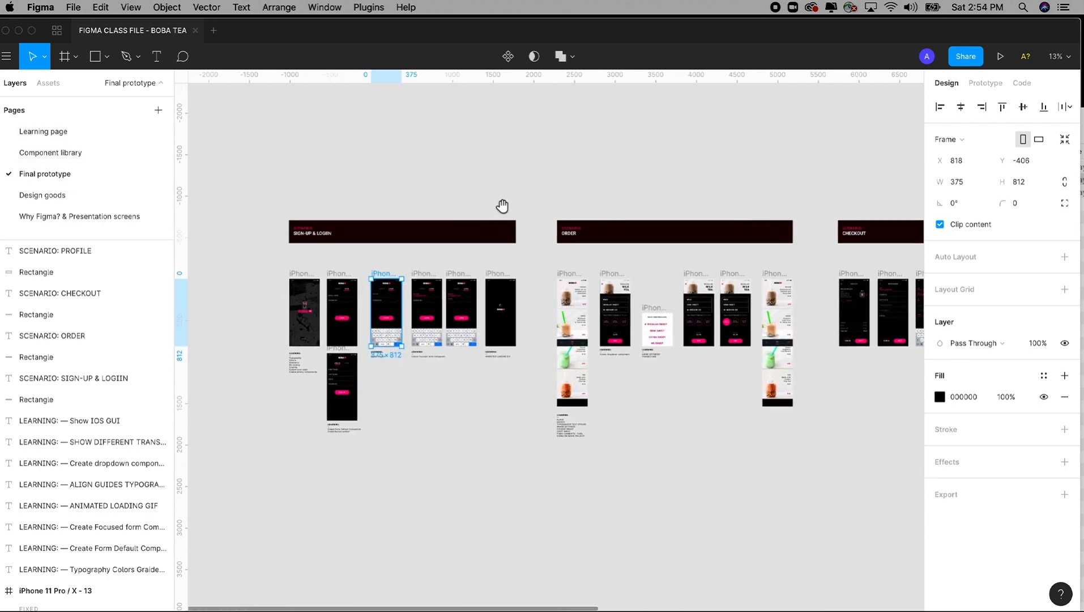
# Examine the SIGN-UP & LOGIIN scenario's header banner, its text and rectangle, and the phone screens below it.
pyautogui.moveTo(344, 193); pyautogui.dragTo(669, 297)
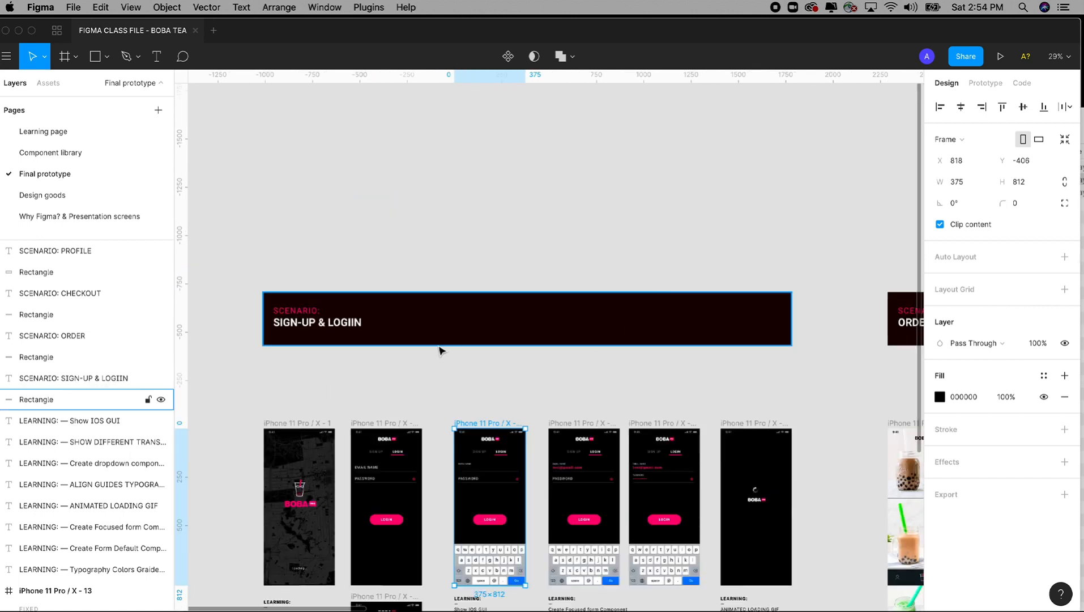
pyautogui.click(344, 327)
pyautogui.keyDown('shift'); pyautogui.click(665, 319); pyautogui.keyUp('shift')
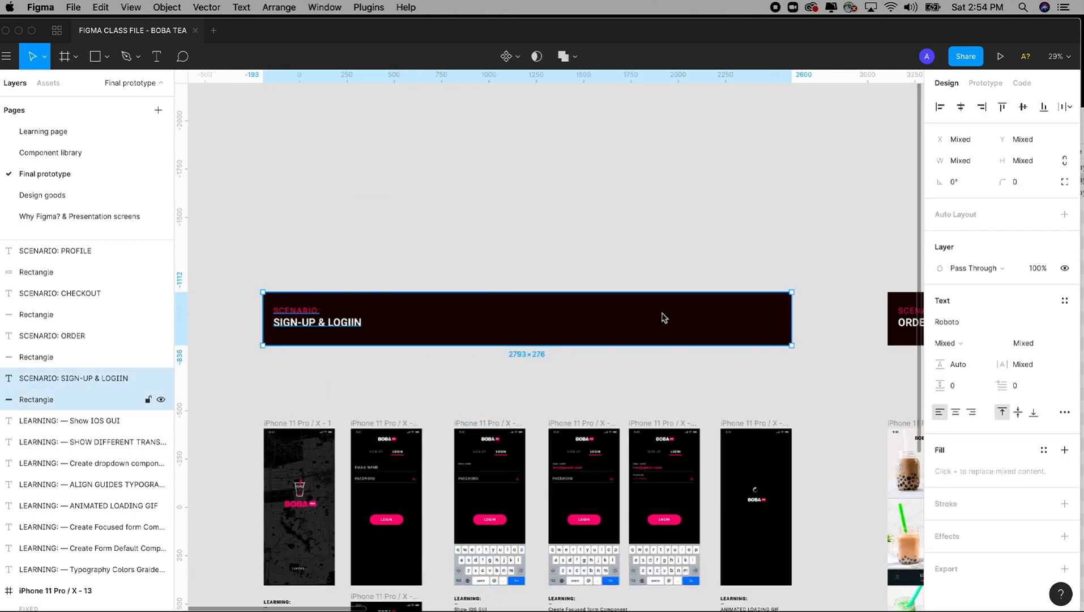
pyautogui.click(349, 362)
pyautogui.scroll(-3, 416, 246)
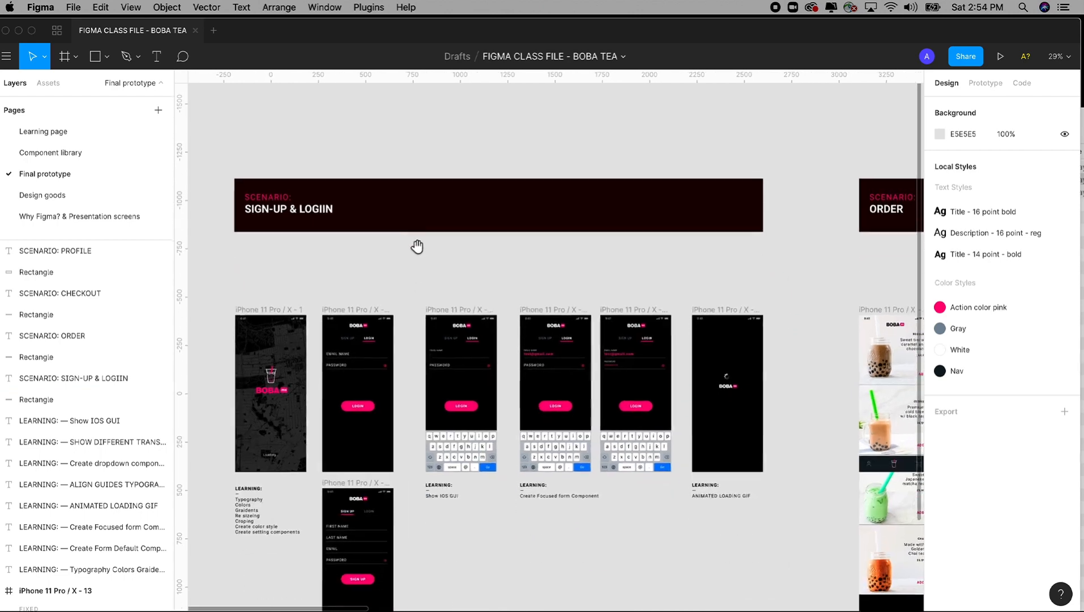
pyautogui.moveTo(433, 215); pyautogui.dragTo(436, 189)
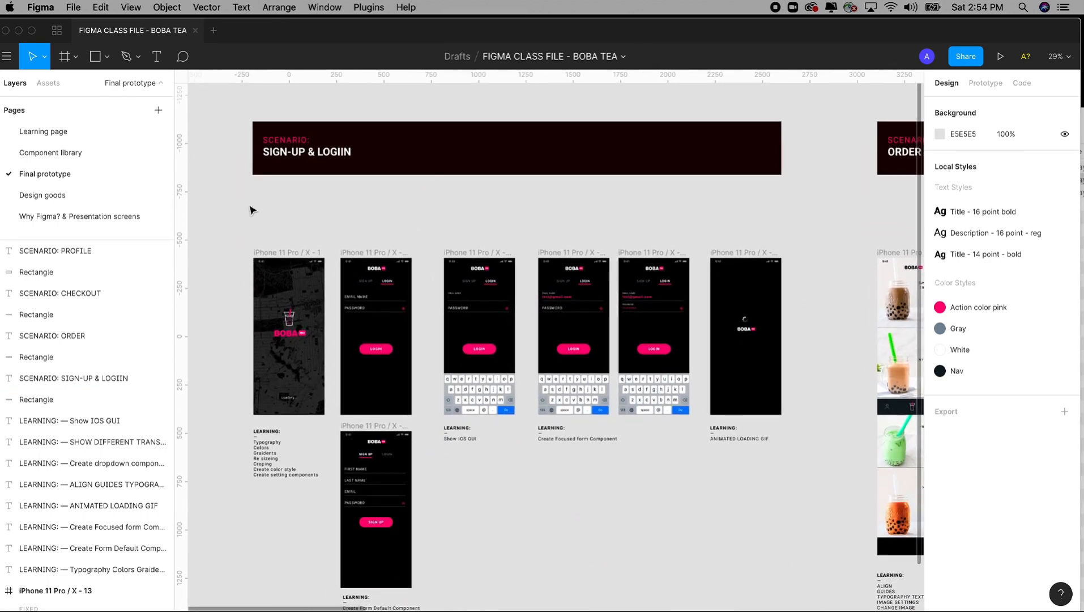
# Examine the phone screens of the ORDER, CHECKOUT and PROFILE scenarios.
pyautogui.hscroll(10, 706, 290)
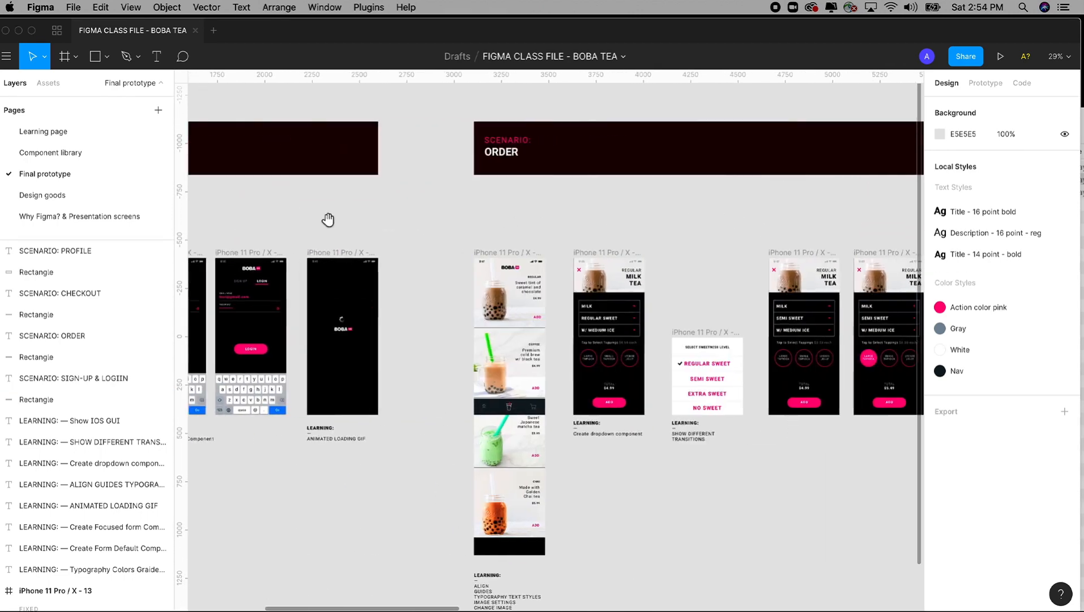
pyautogui.hscroll(12, 649, 186)
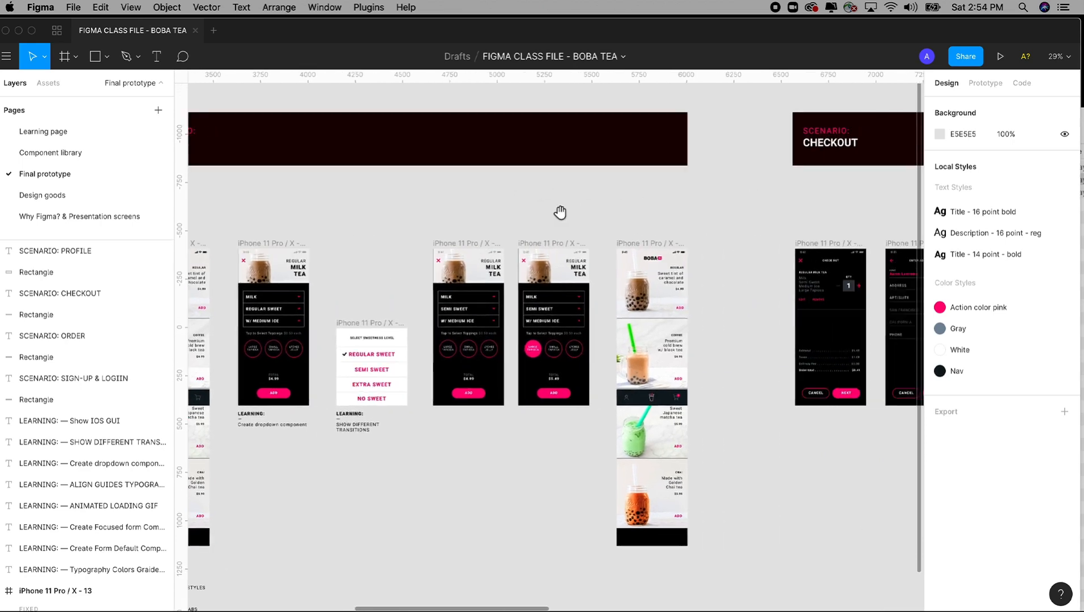
pyautogui.hscroll(14, 589, 187)
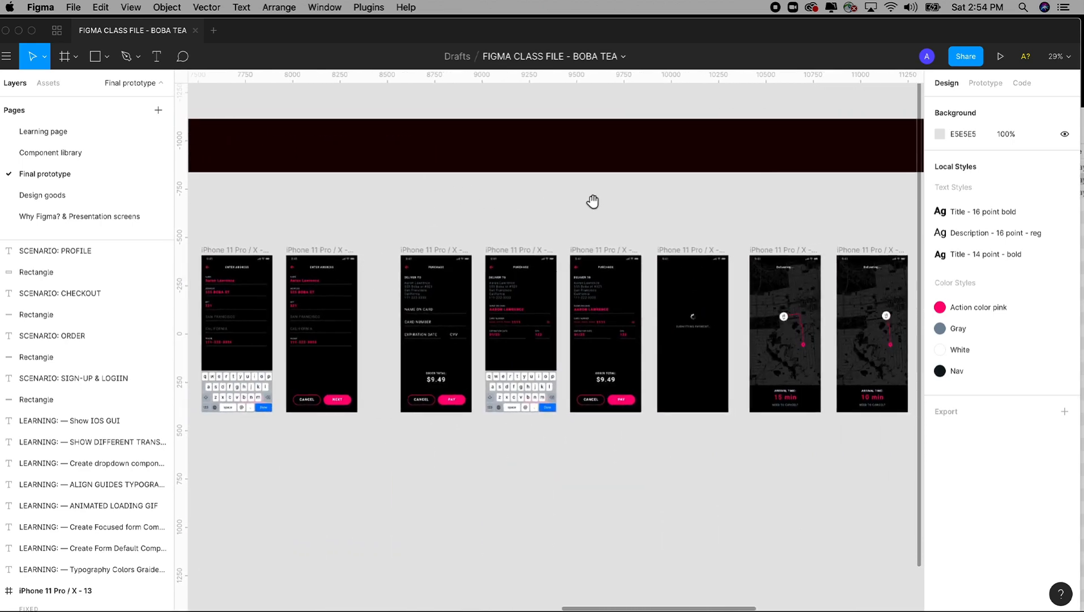
pyautogui.hscroll(2, 511, 193)
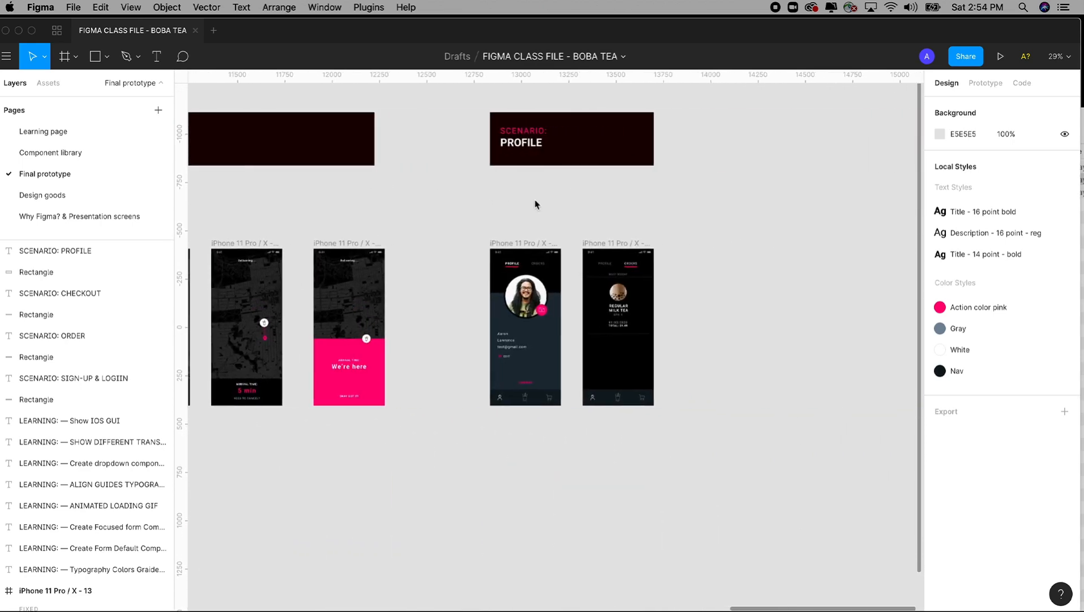
pyautogui.hscroll(-7, 559, 213)
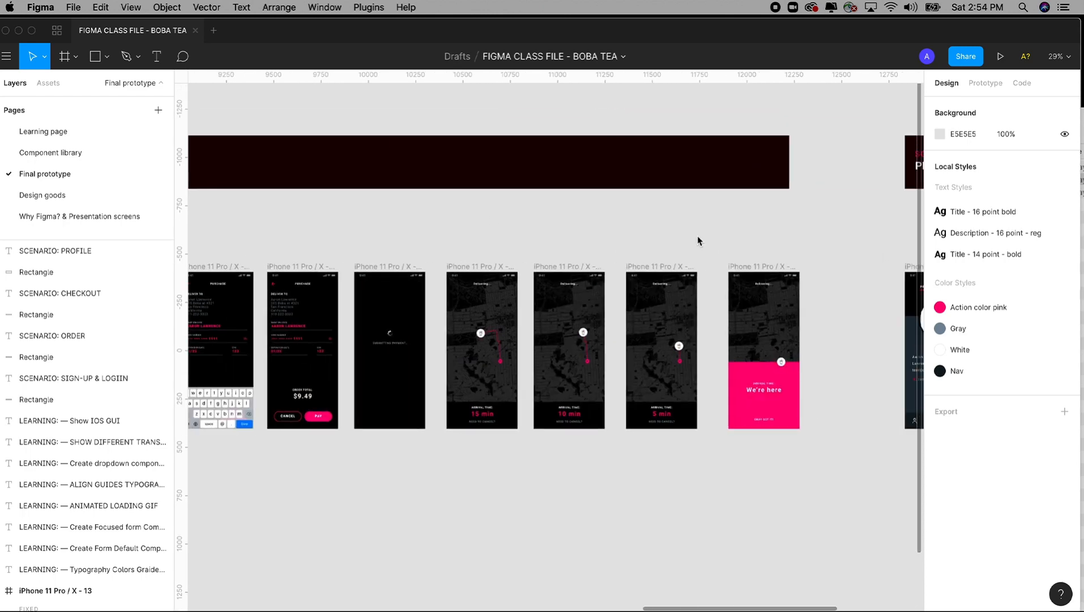
# Select the iPhone 11 Pro / X - 1 frame and examine its prototype connection to the iPhone 11 Pro / X - 2 frame.
pyautogui.hotkey('shift', '1')
pyautogui.moveTo(266, 282); pyautogui.dragTo(382, 391)
pyautogui.click(373, 245)
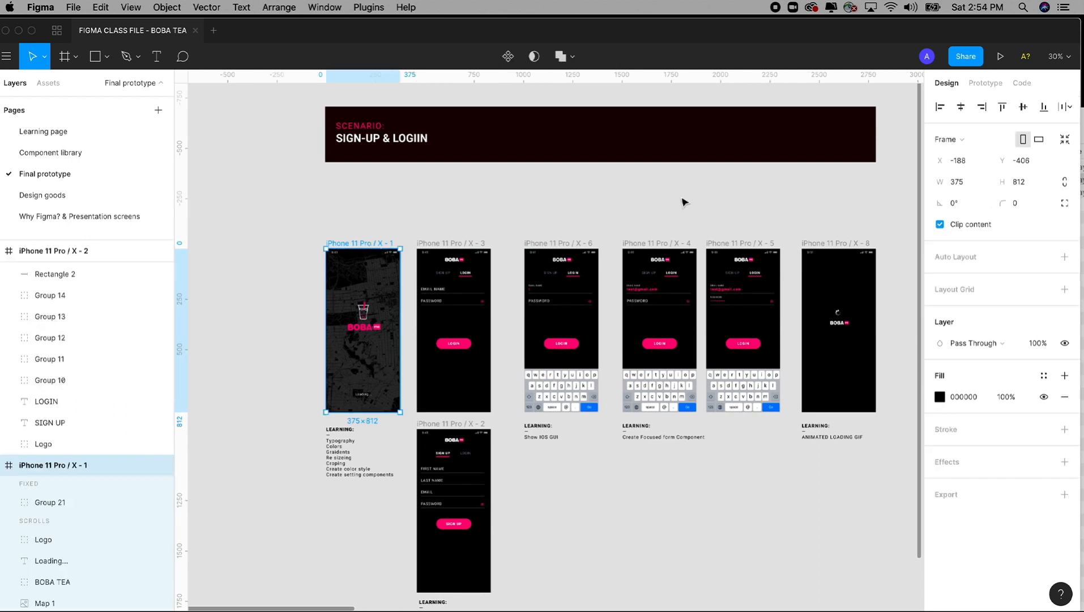
pyautogui.click(994, 84)
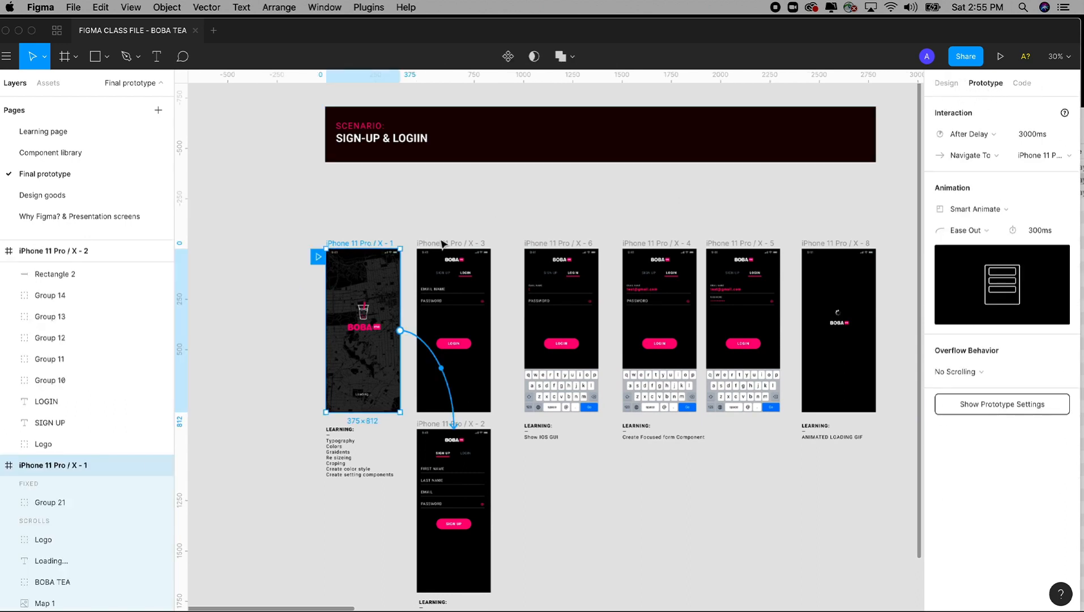
pyautogui.scroll(5, 346, 207)
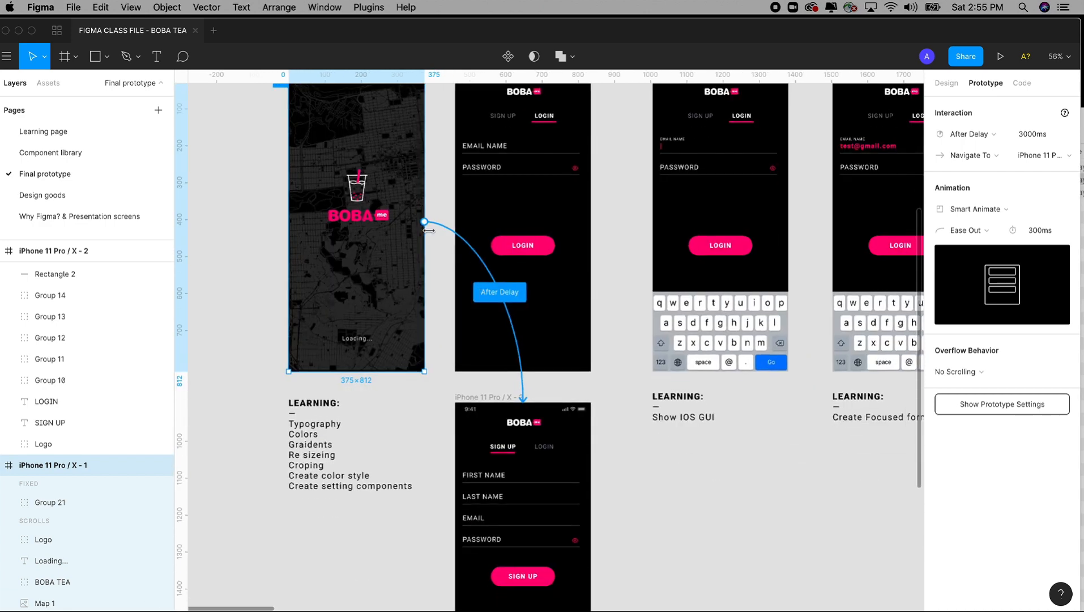
pyautogui.moveTo(425, 222); pyautogui.dragTo(544, 427)
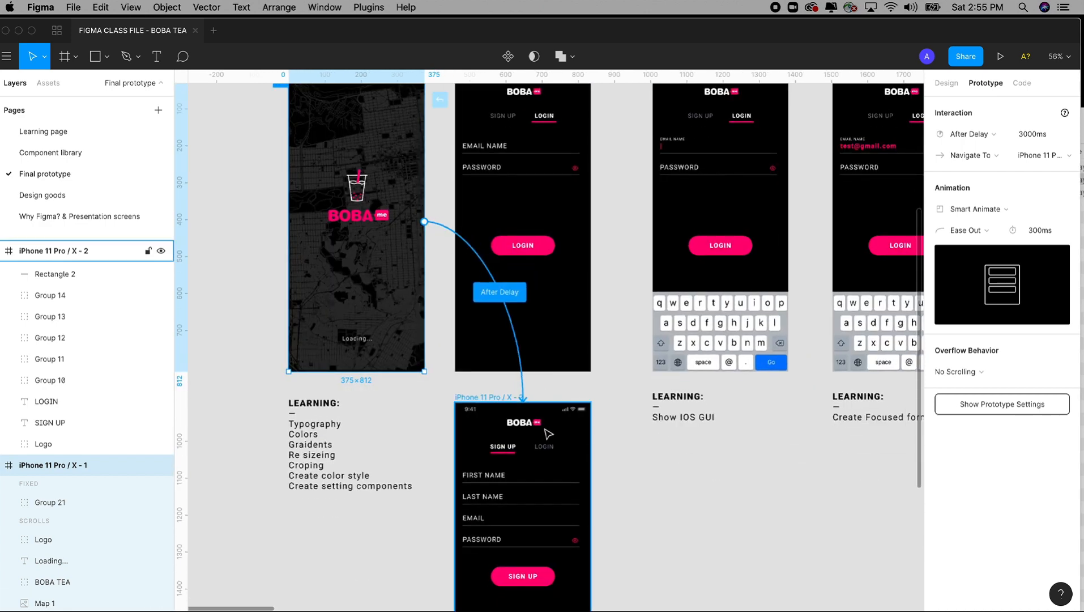
pyautogui.scroll(3, 589, 368)
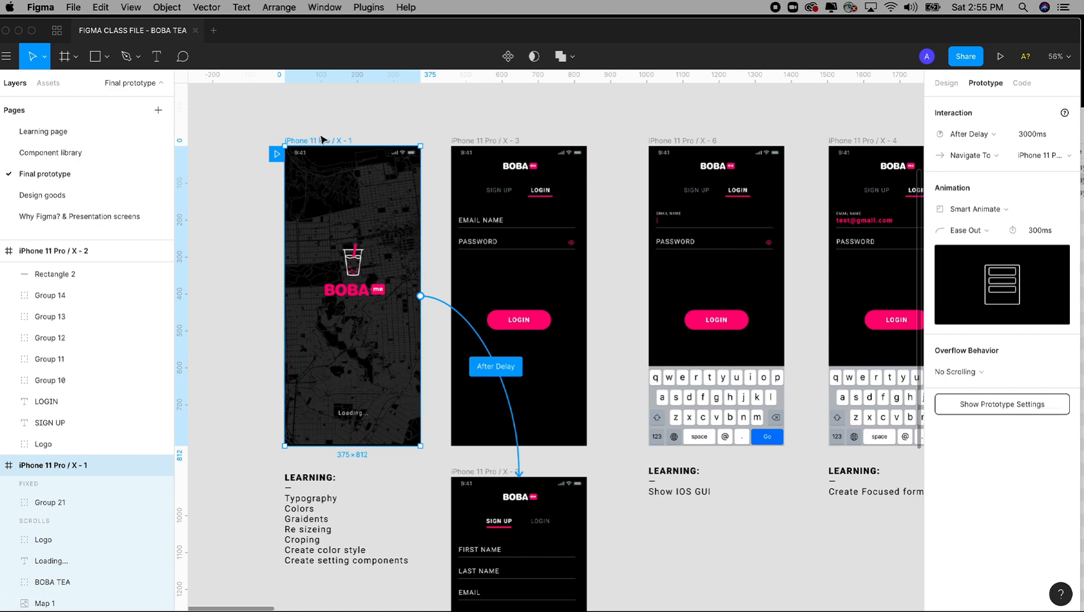
# Open the Design goods page and examine the logos, icons, drink photos and map in the Design goods frame.
pyautogui.click(59, 195)
pyautogui.hscroll(-5, 497, 325)
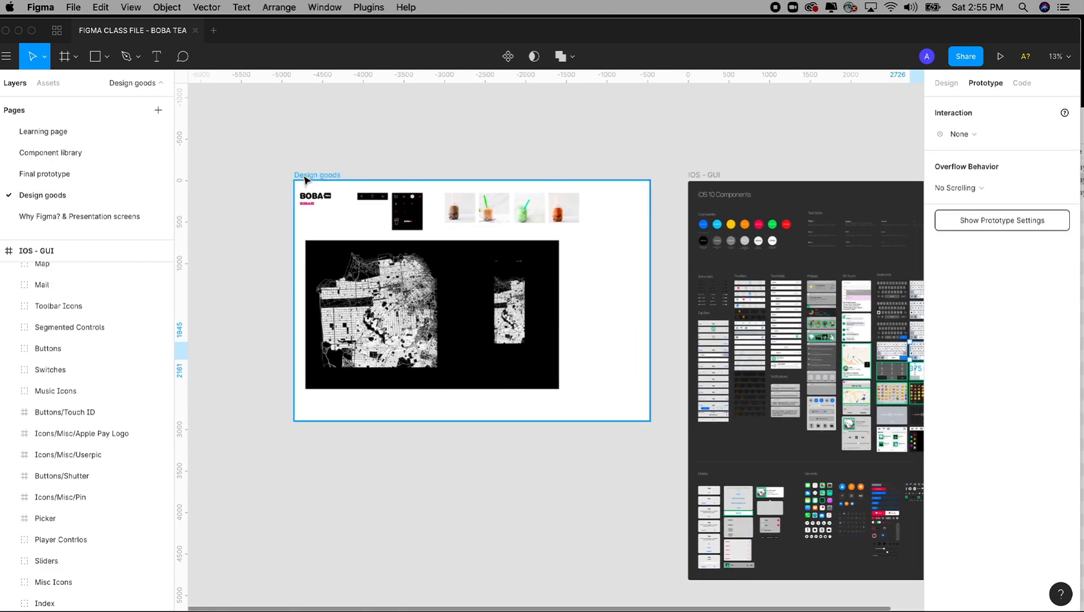
pyautogui.press('z')
pyautogui.moveTo(288, 139); pyautogui.dragTo(619, 394)
pyautogui.moveTo(630, 369); pyautogui.dragTo(610, 341)
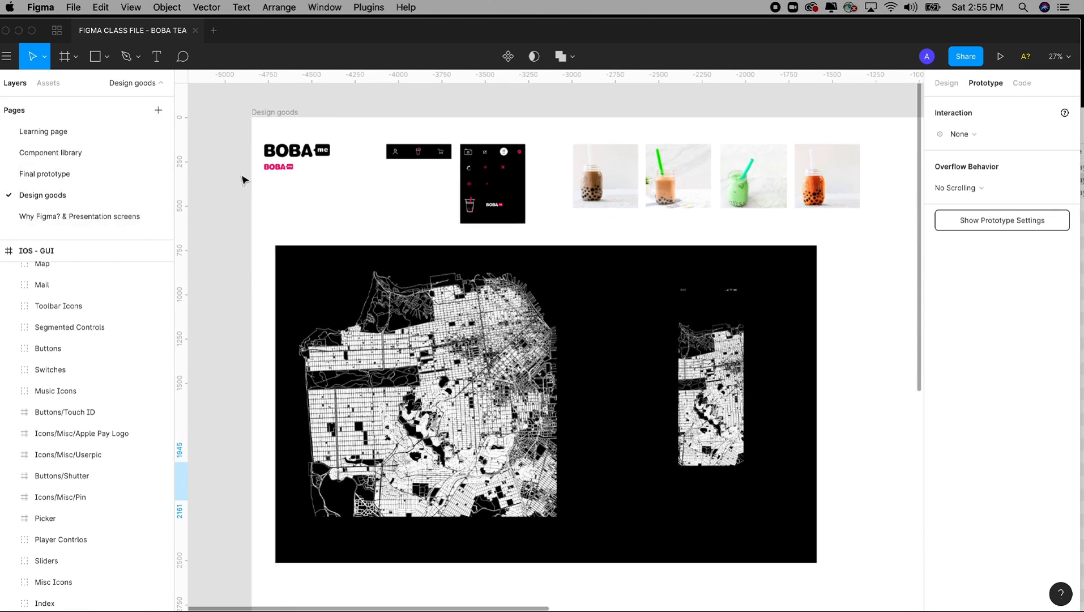
pyautogui.moveTo(292, 152); pyautogui.dragTo(362, 173)
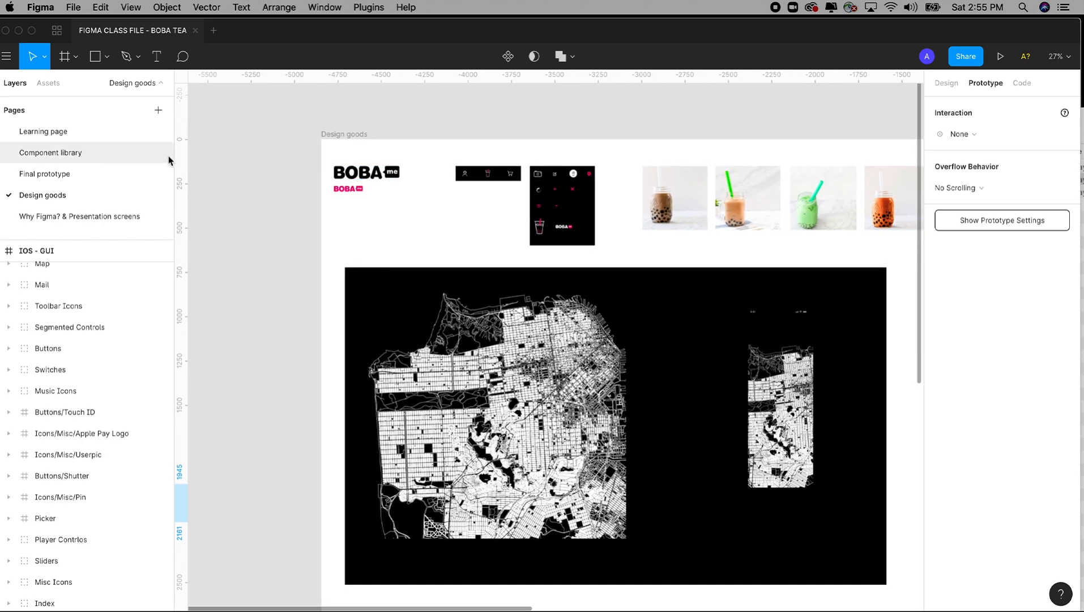
# Open the Why Figma? & Presentation screens page, hide the interface and bring the "In this class you will learn" slide into view.
pyautogui.click(99, 219)
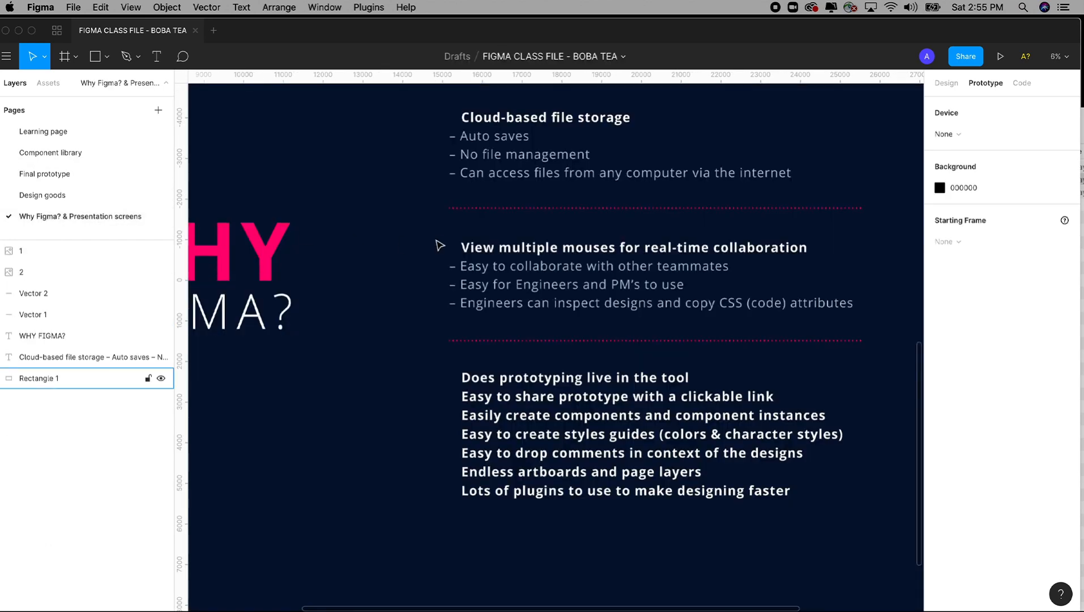
pyautogui.press('super+backslash')
pyautogui.moveTo(472, 234); pyautogui.dragTo(484, 441)
pyautogui.moveTo(511, 191)
pyautogui.mouseDown()
pyautogui.moveTo(499, 461)
pyautogui.moveTo(514, 294)
pyautogui.mouseUp()
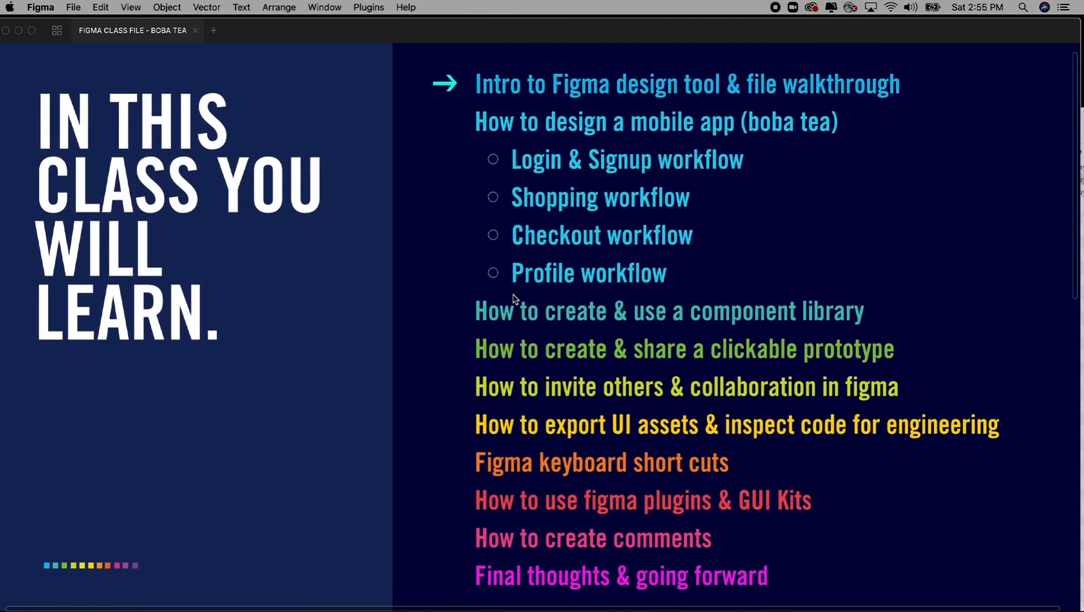